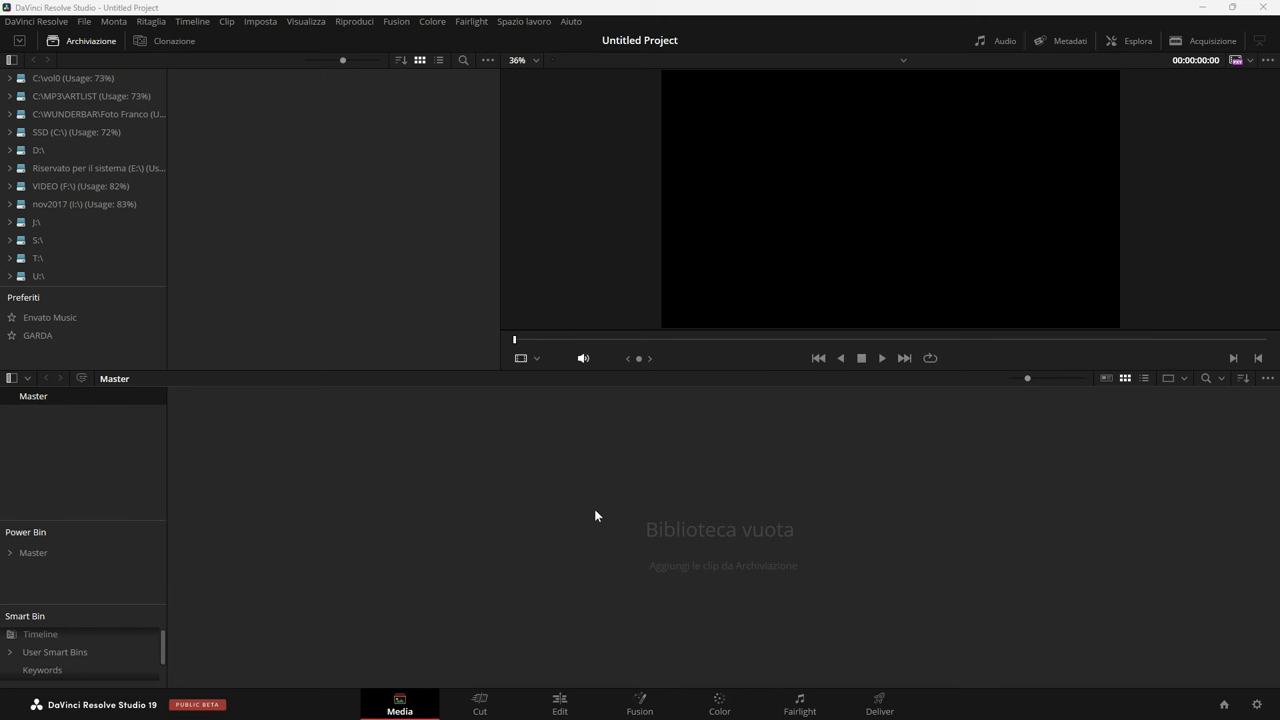
Step: Browse the database_2 library in the Project Manager, then check for software updates
{"action": "left_click", "coordinate": [1224, 706]}
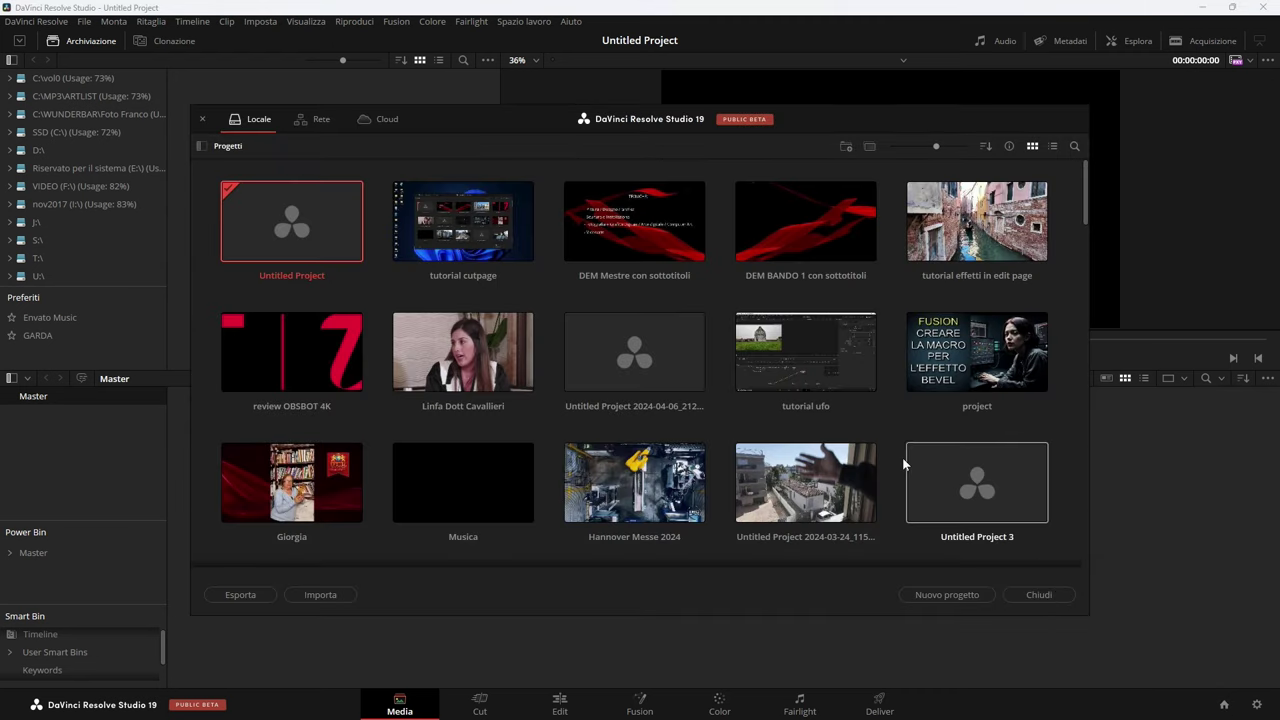
{"action": "left_click", "coordinate": [203, 147]}
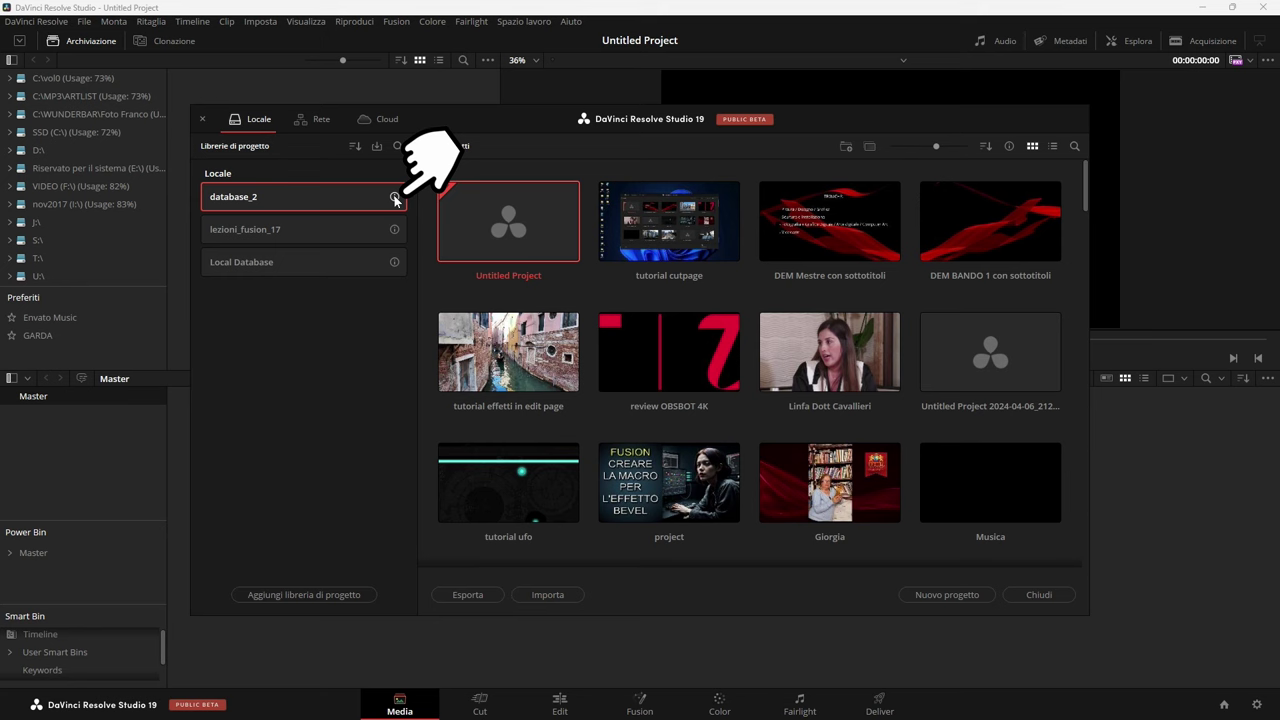
{"action": "left_click", "coordinate": [394, 198]}
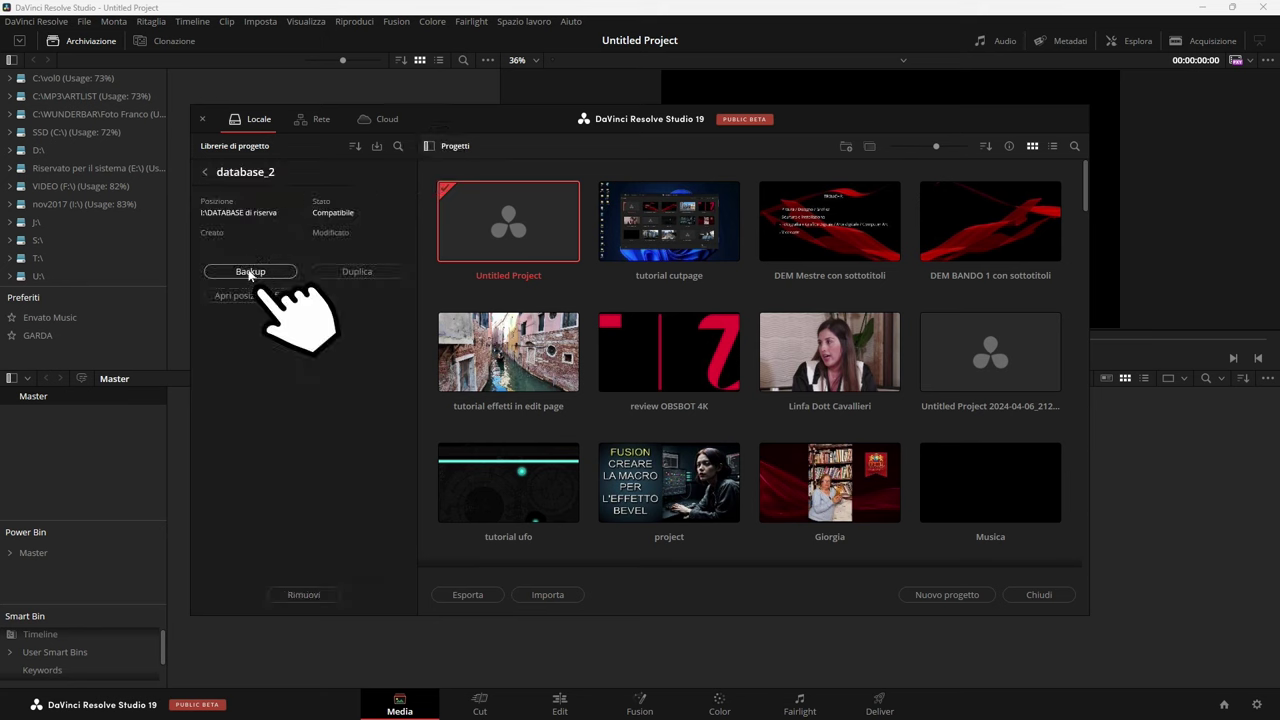
{"action": "left_click", "coordinate": [250, 273]}
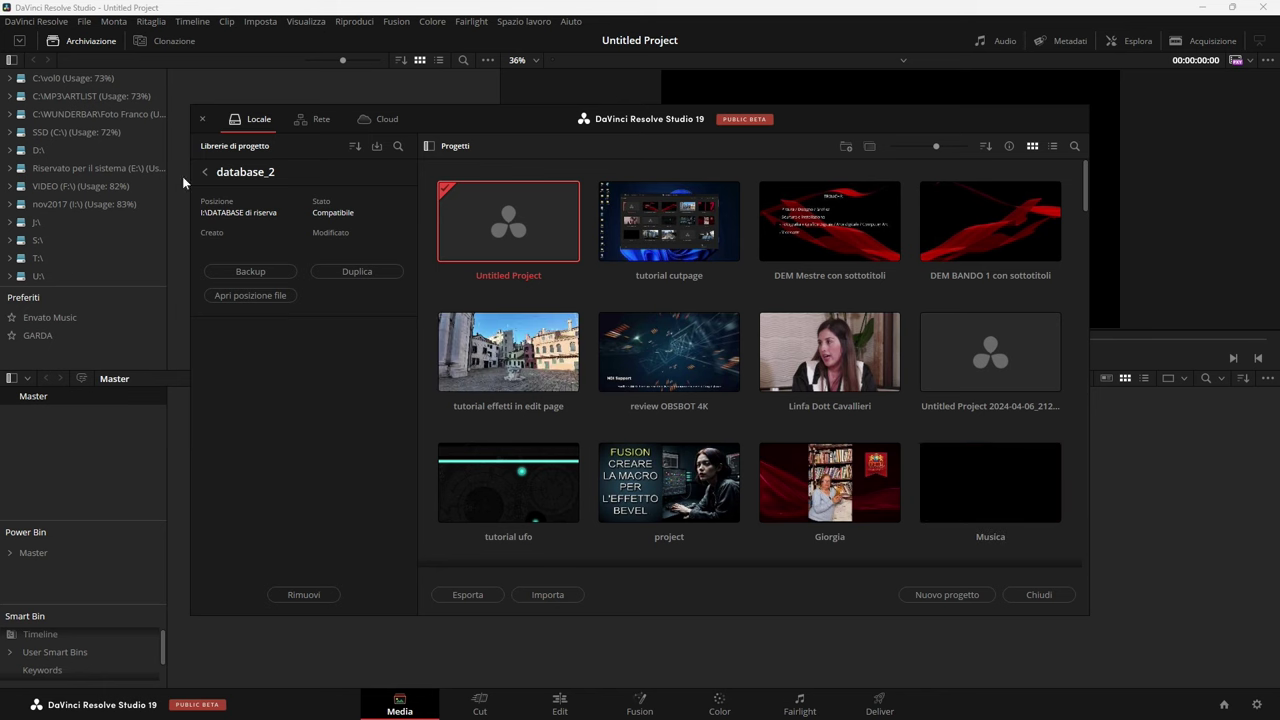
{"action": "left_click", "coordinate": [202, 119]}
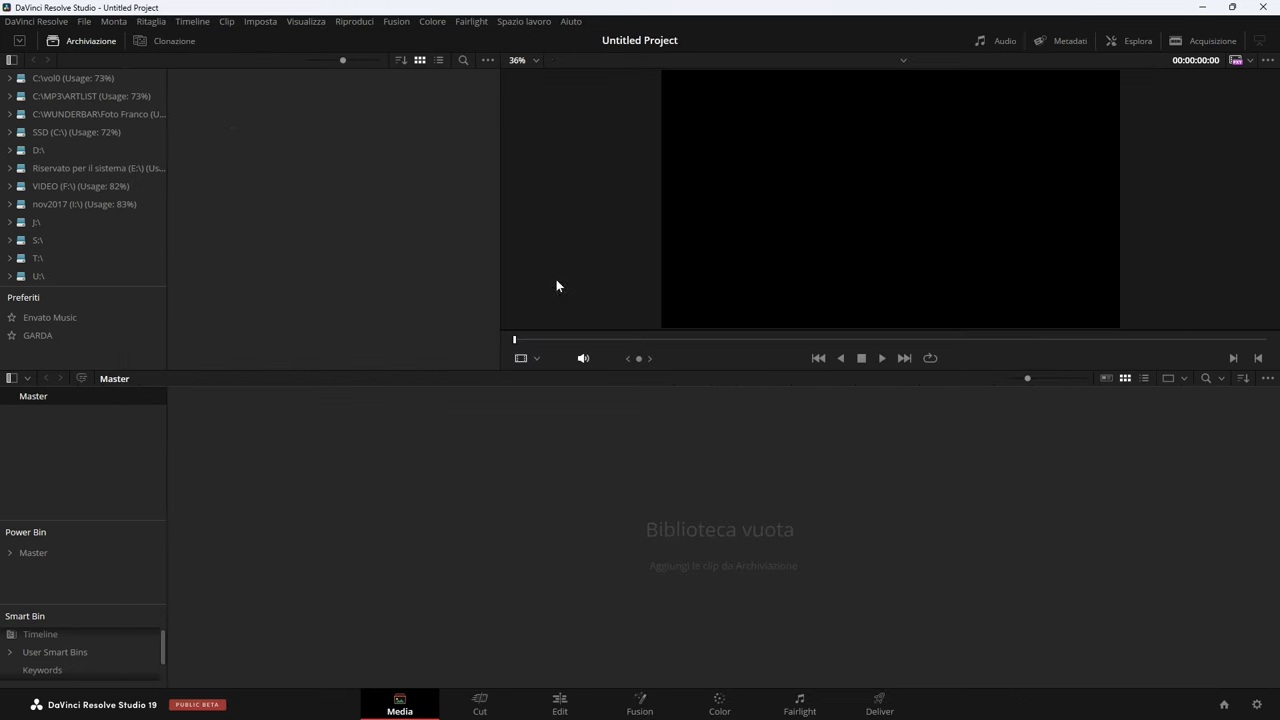
{"action": "left_click", "coordinate": [42, 24]}
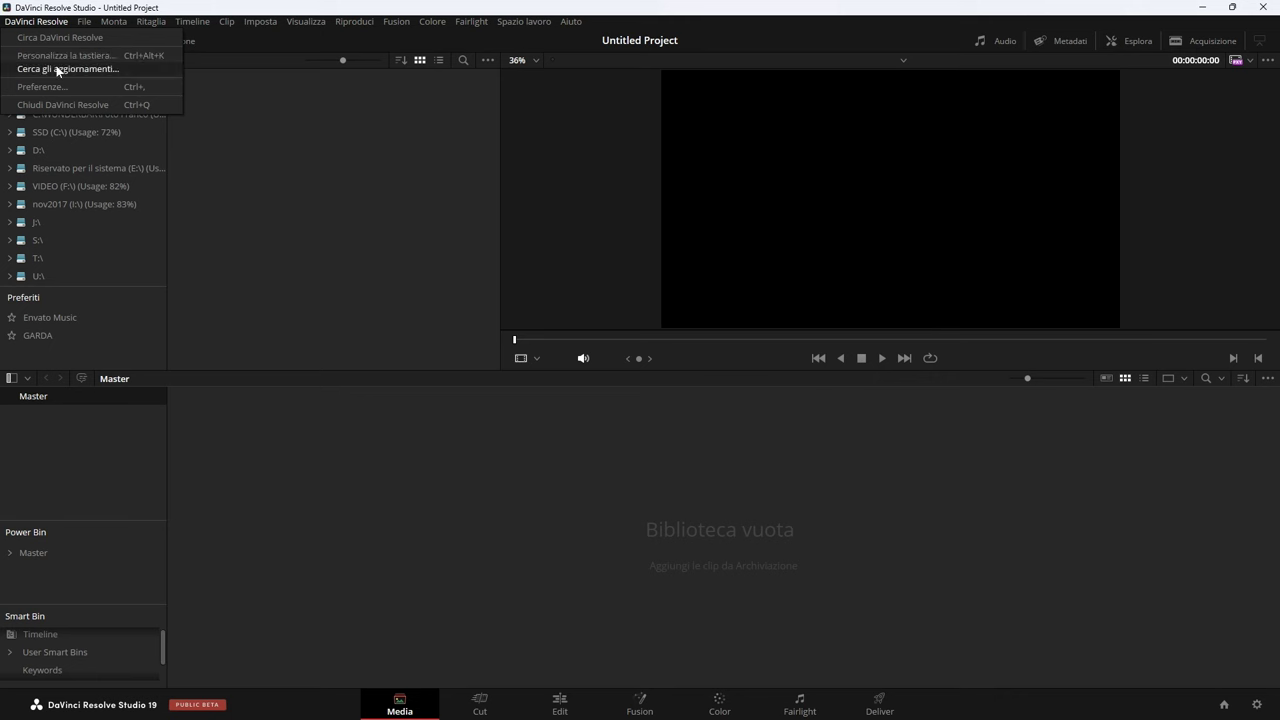
{"action": "left_click", "coordinate": [56, 67]}
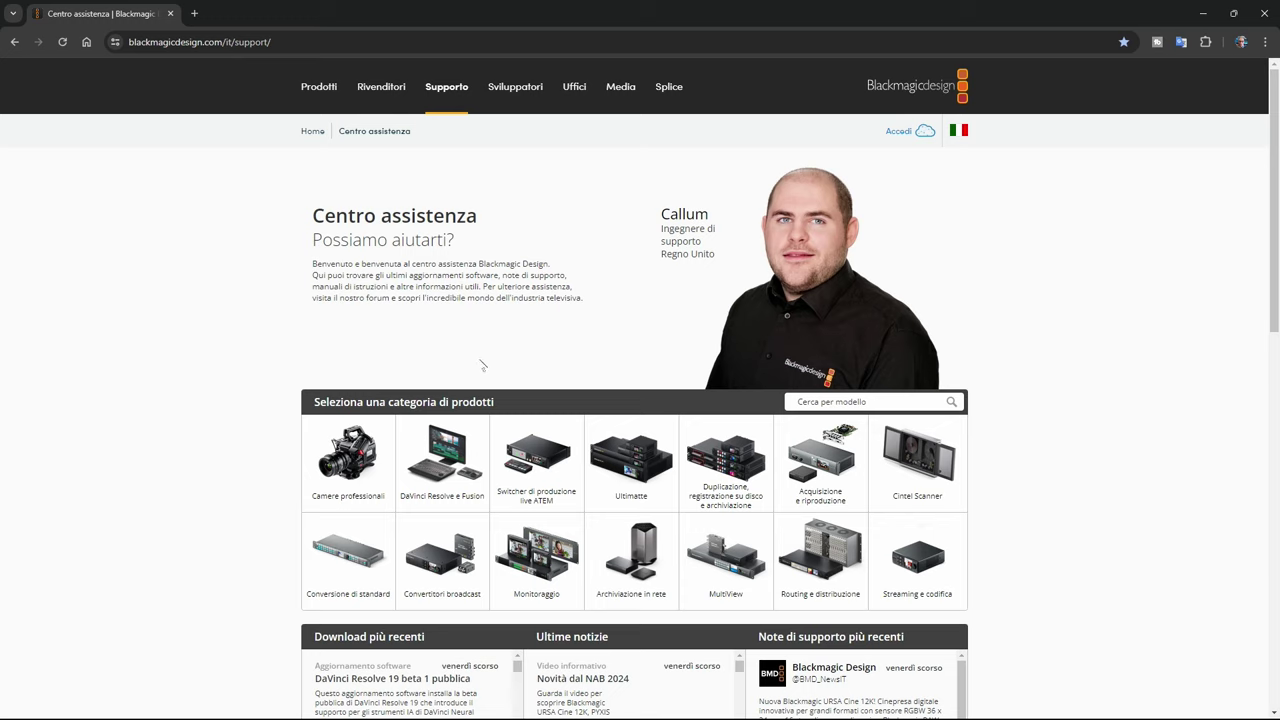
Step: Select the DaVinci Resolve 19 and Studio 19 beta 1 public titles in the latest downloads
{"action": "scroll", "coordinate": [480, 360], "scroll_direction": "down", "scroll_amount": 2}
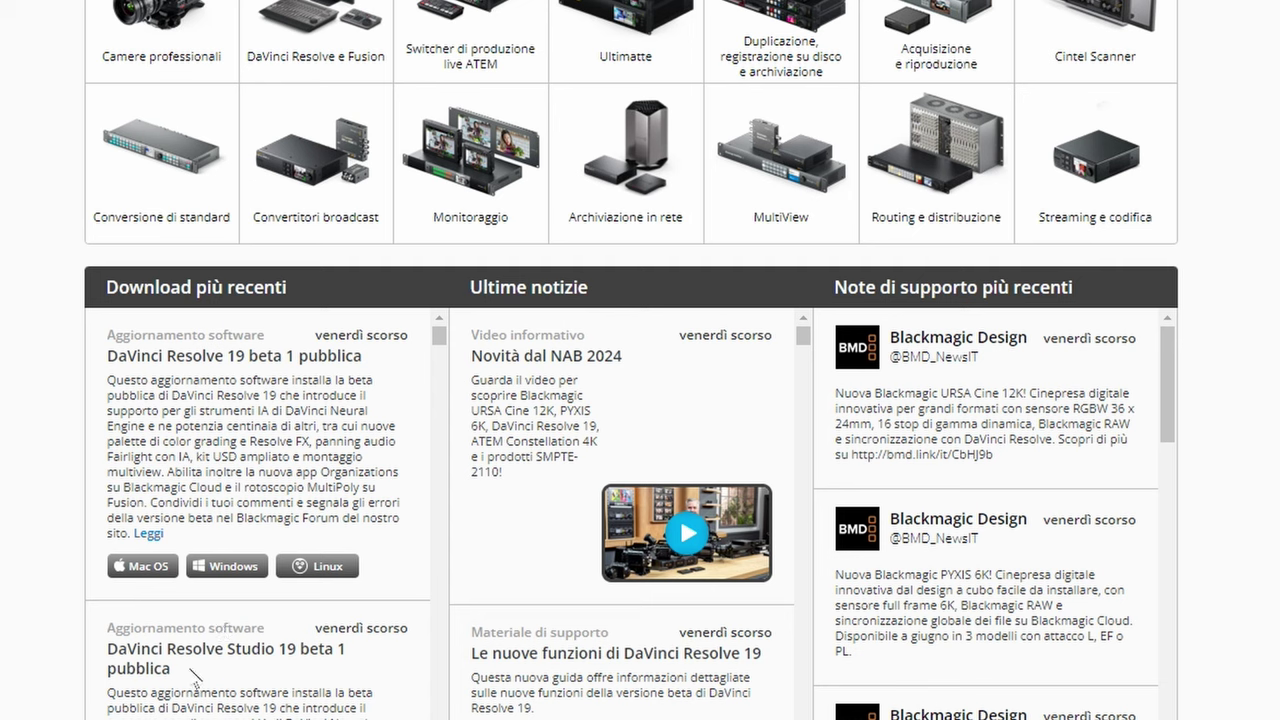
{"action": "scroll", "coordinate": [178, 680], "scroll_direction": "down", "scroll_amount": 2}
{"action": "scroll", "coordinate": [245, 575], "scroll_direction": "up", "scroll_amount": 2}
{"action": "left_click_drag", "start_coordinate": [107, 356], "coordinate": [392, 366]}
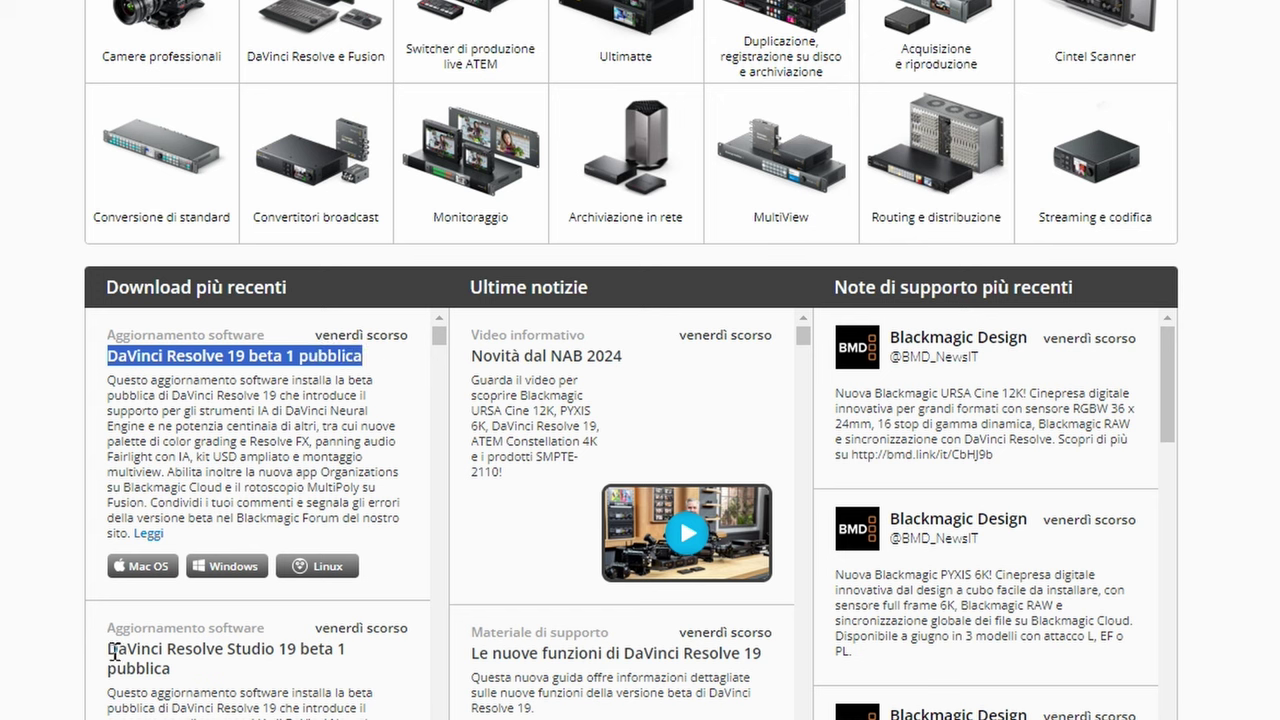
{"action": "left_click_drag", "start_coordinate": [107, 650], "coordinate": [349, 655]}
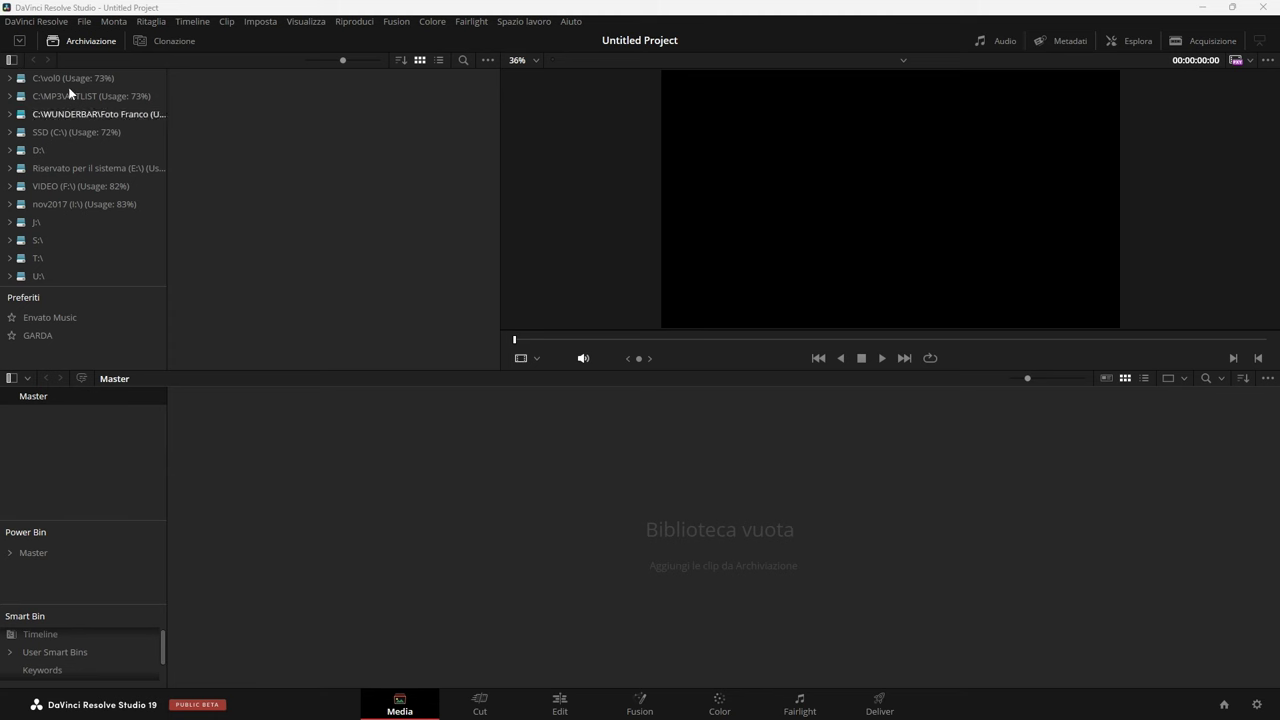
{"action": "left_click", "coordinate": [40, 24]}
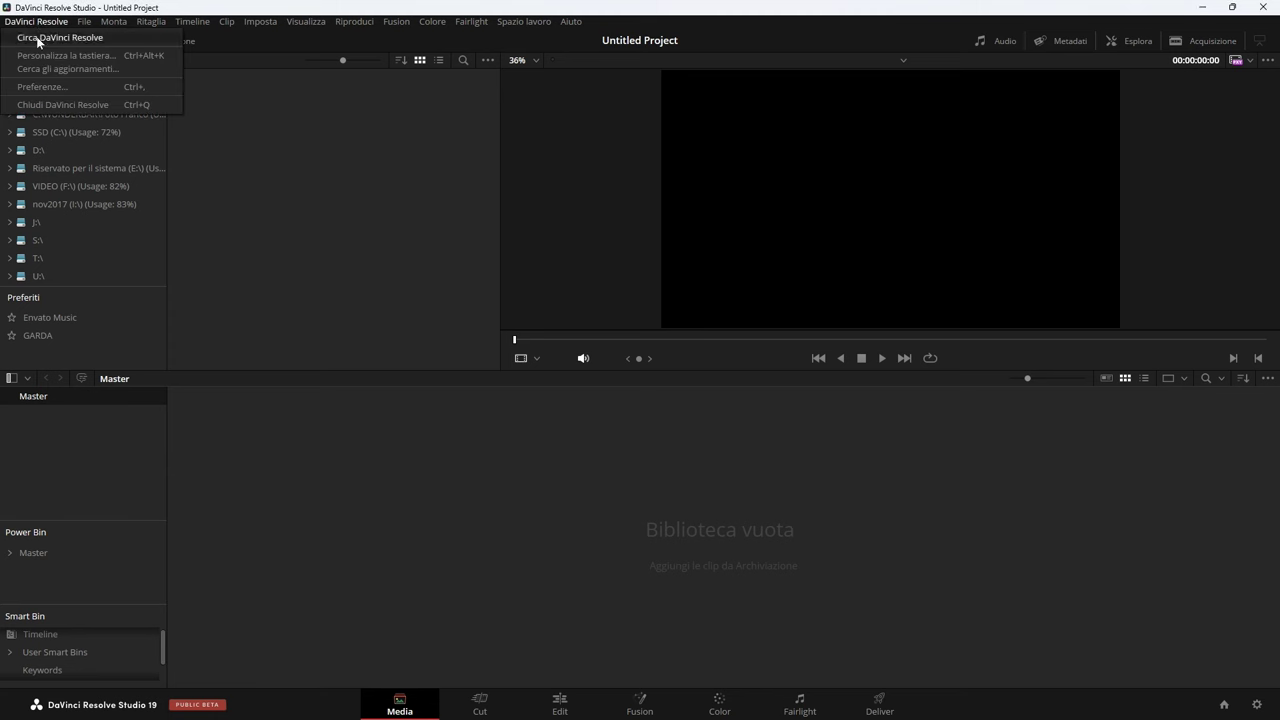
{"action": "left_click", "coordinate": [36, 89]}
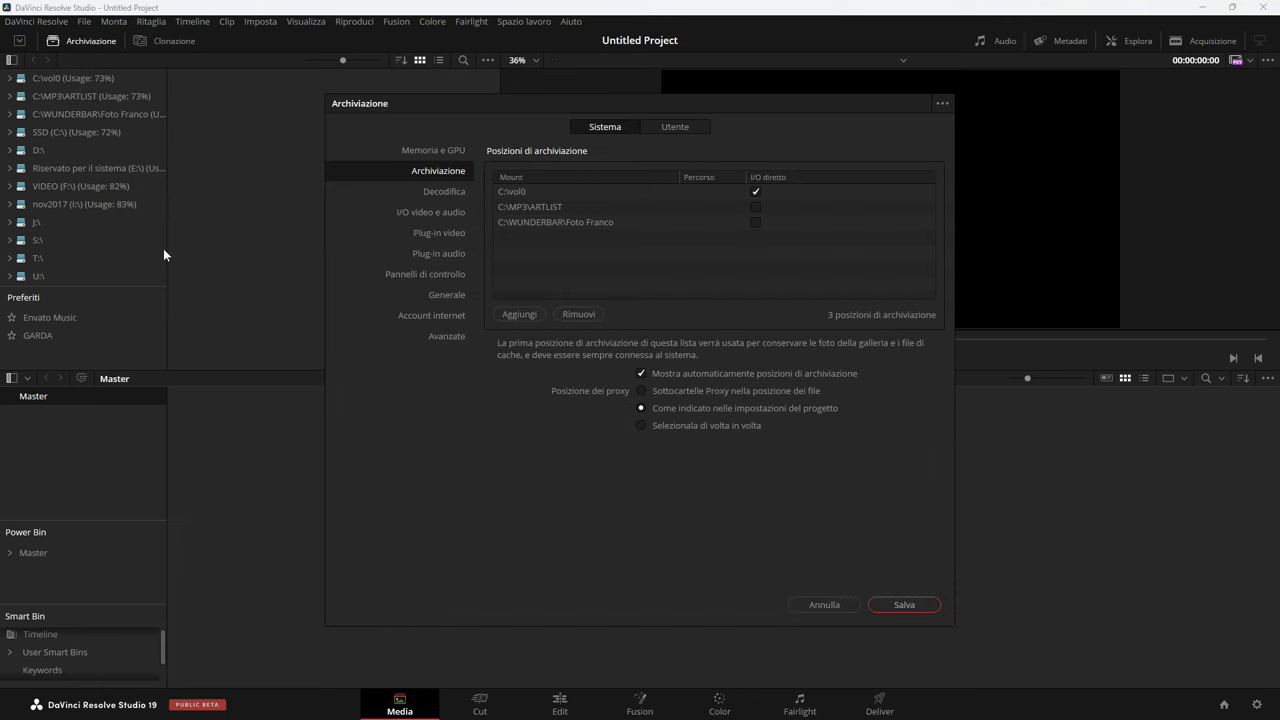
{"action": "left_click", "coordinate": [673, 127]}
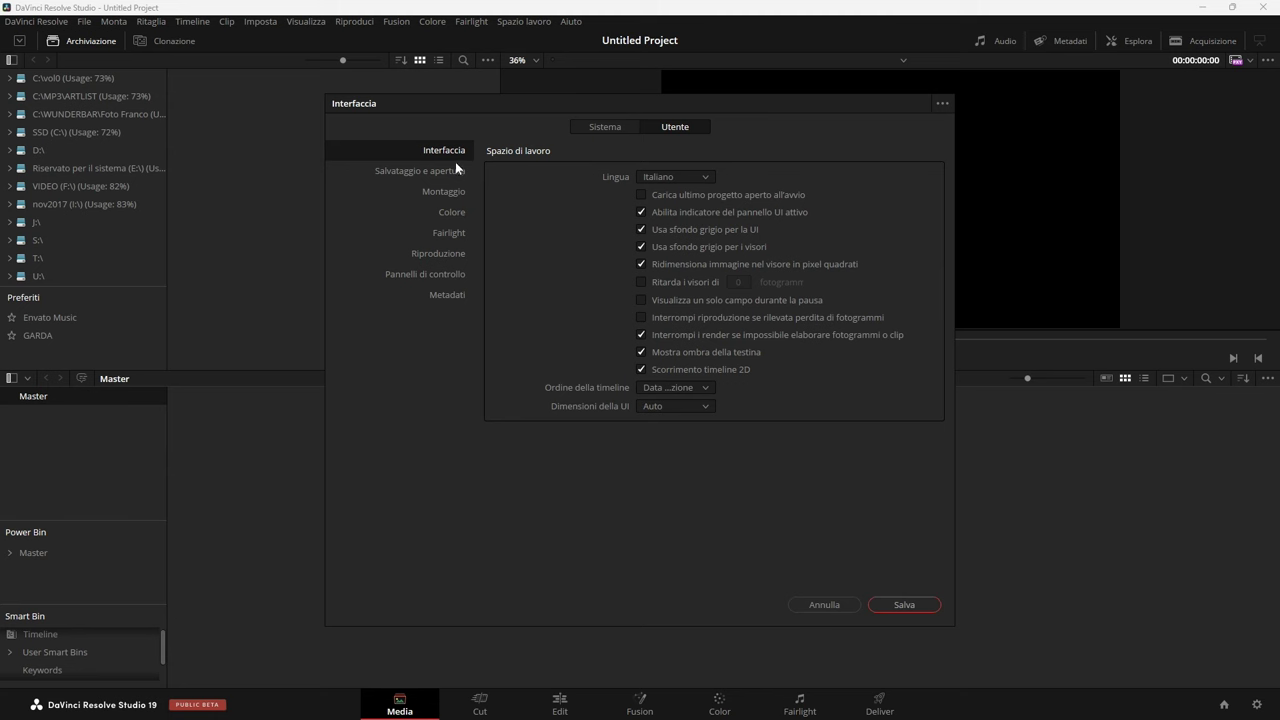
{"action": "left_click", "coordinate": [660, 176]}
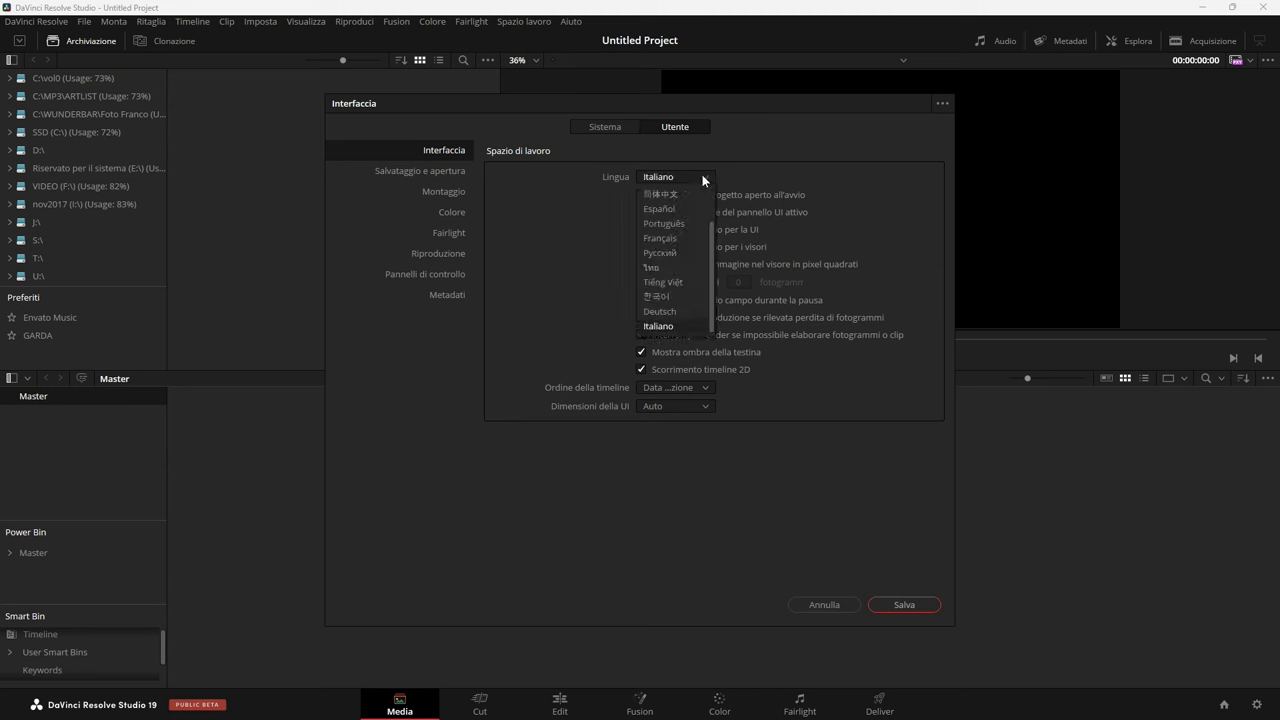
{"action": "scroll", "coordinate": [711, 225], "scroll_direction": "down", "scroll_amount": 1}
{"action": "scroll", "coordinate": [709, 197], "scroll_direction": "up", "scroll_amount": 2}
{"action": "scroll", "coordinate": [713, 258], "scroll_direction": "down", "scroll_amount": 3}
{"action": "left_click", "coordinate": [666, 326]}
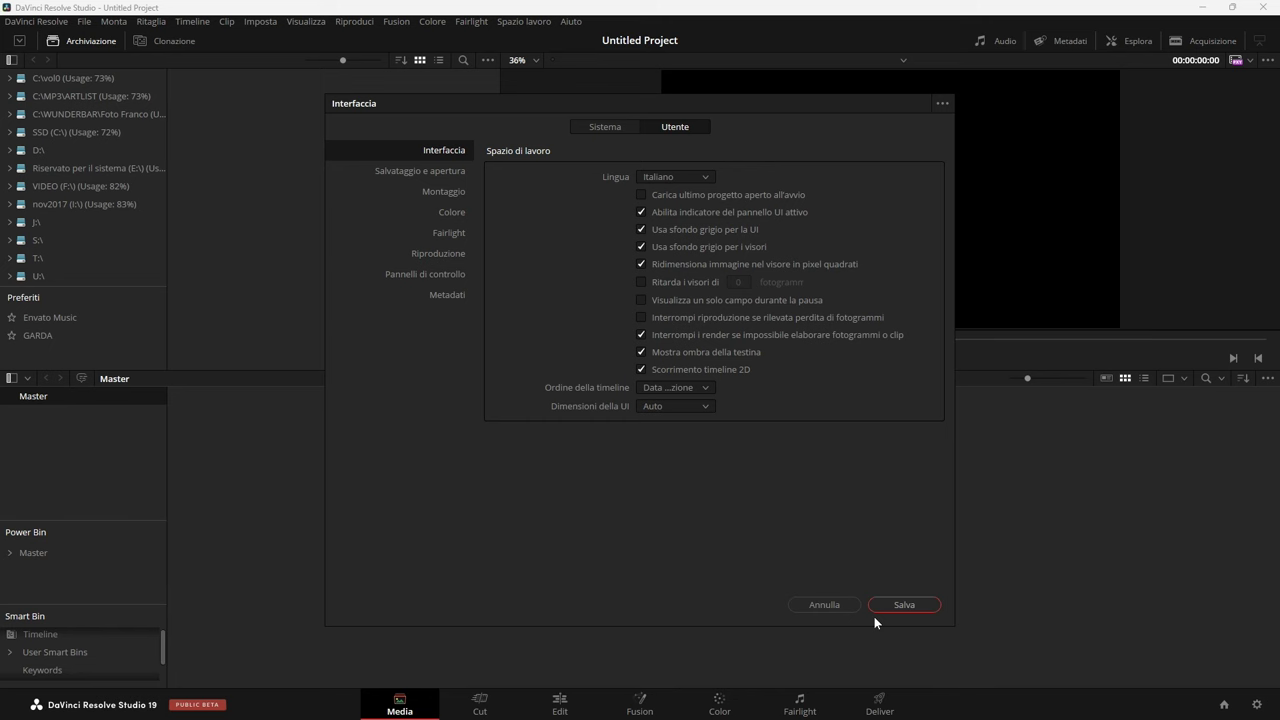
{"action": "left_click", "coordinate": [903, 606]}
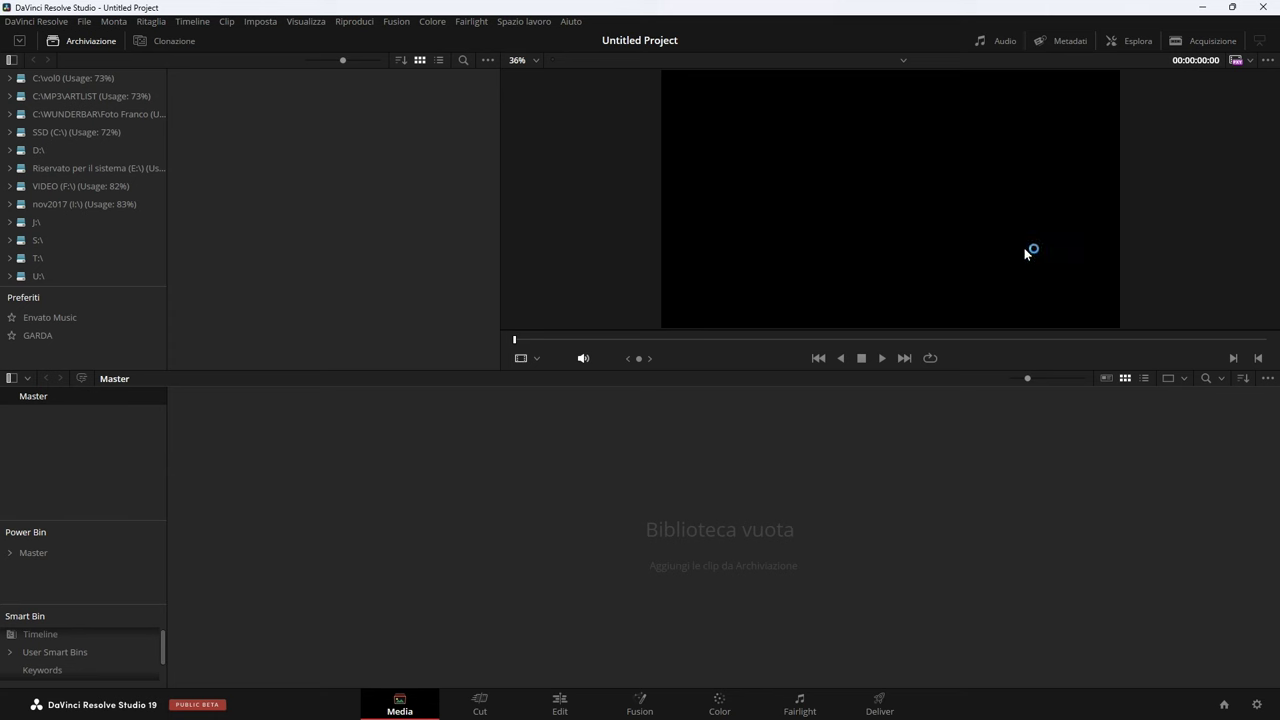
Step: Look through the File and Monta menus, then switch to the Edit page with Shift+4
{"action": "left_click", "coordinate": [60, 22]}
{"action": "left_click", "coordinate": [62, 22]}
{"action": "left_click", "coordinate": [86, 22]}
{"action": "mouse_move", "coordinate": [119, 22]}
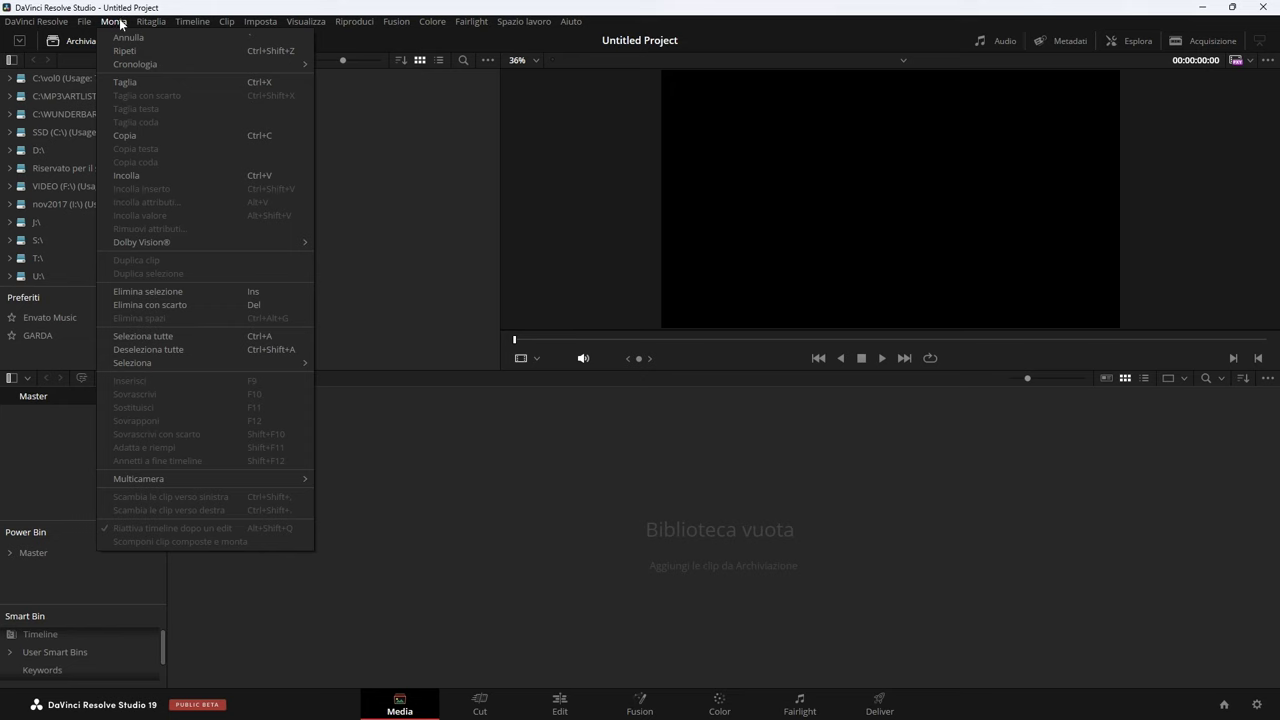
{"action": "key", "text": "shift+4"}
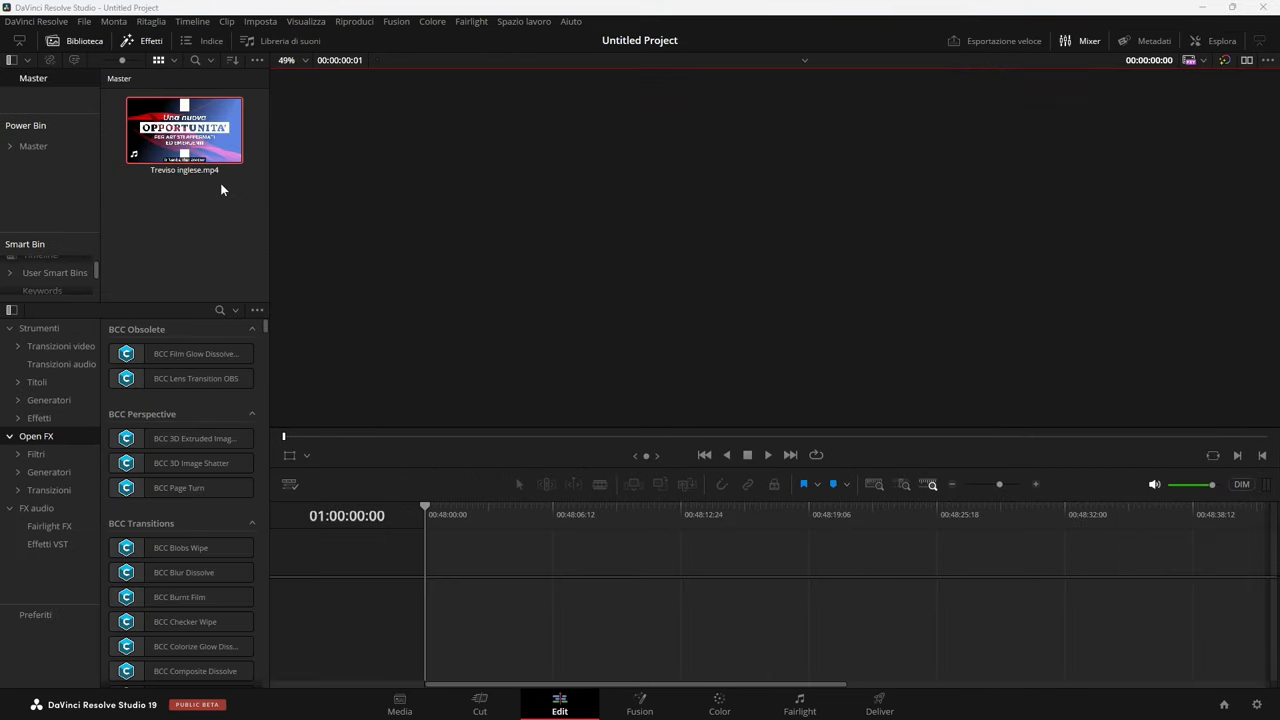
Step: Enable Speaker Detection for the Treviso inglese.mp4 clip's audio transcription
{"action": "right_click", "coordinate": [182, 130]}
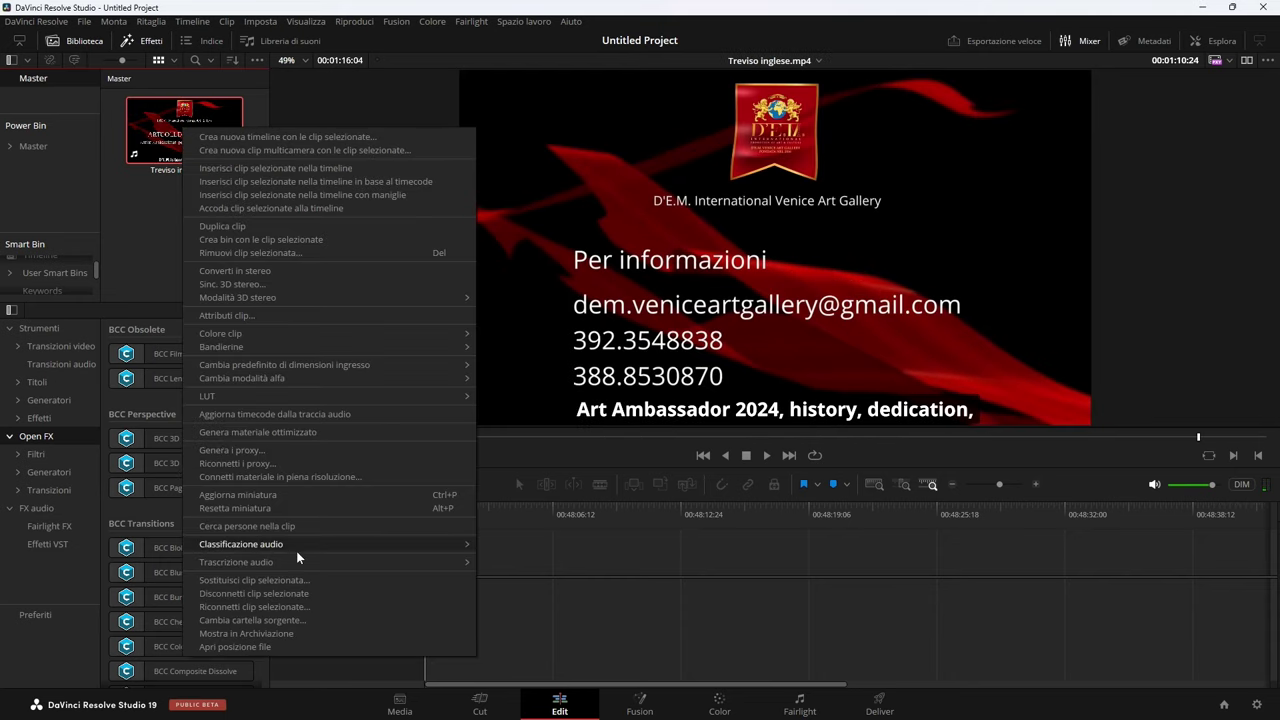
{"action": "mouse_move", "coordinate": [295, 561]}
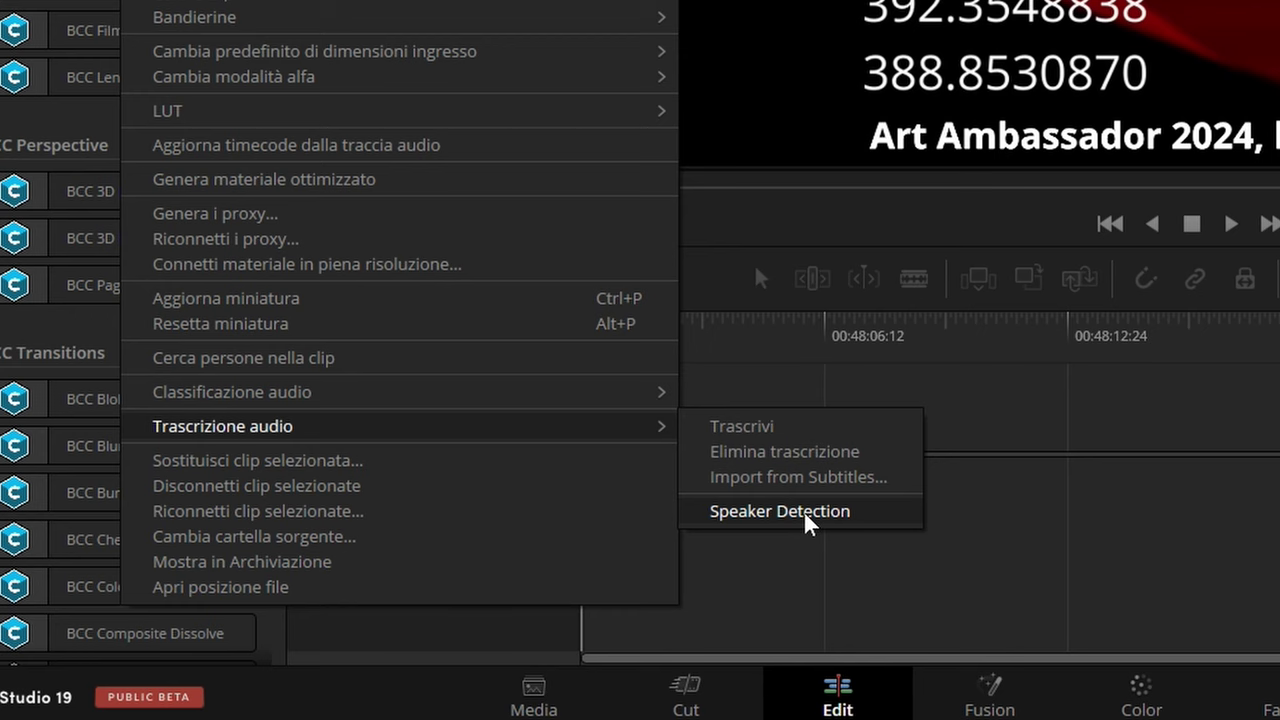
{"action": "left_click", "coordinate": [808, 512]}
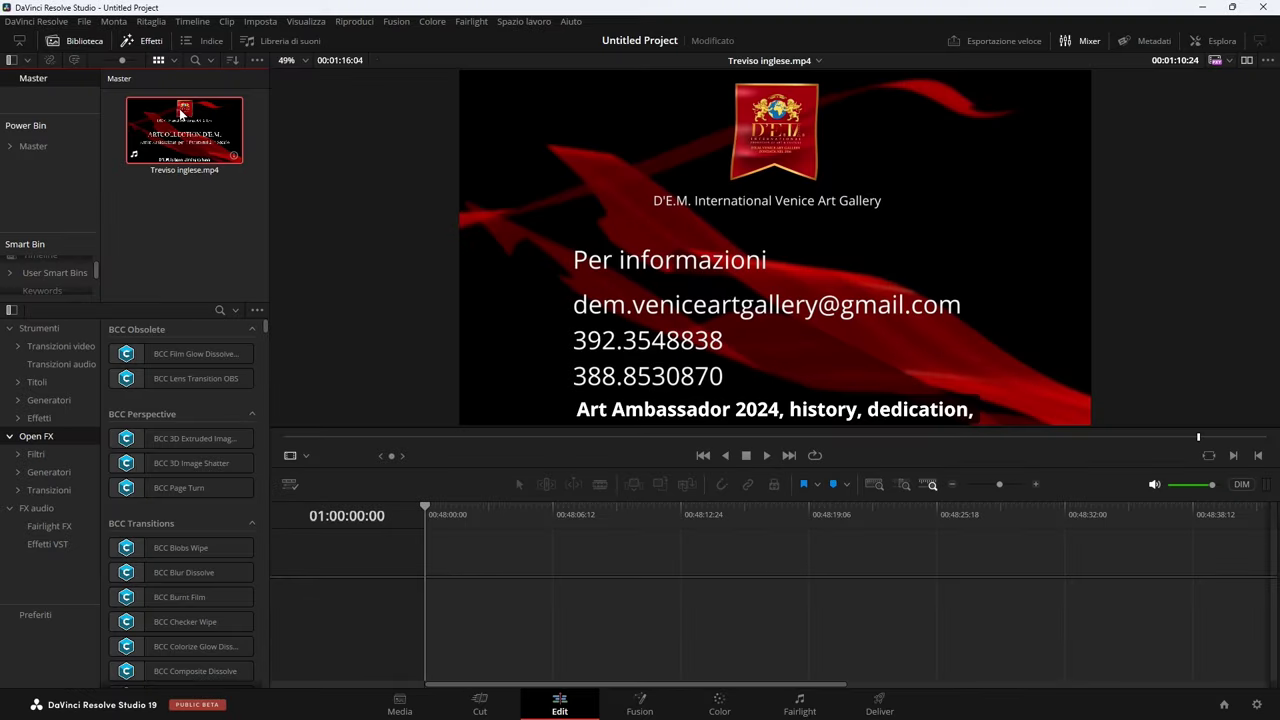
Step: Start transcribing the Treviso inglese.mp4 clip's audio
{"action": "right_click", "coordinate": [180, 109]}
{"action": "mouse_move", "coordinate": [251, 545]}
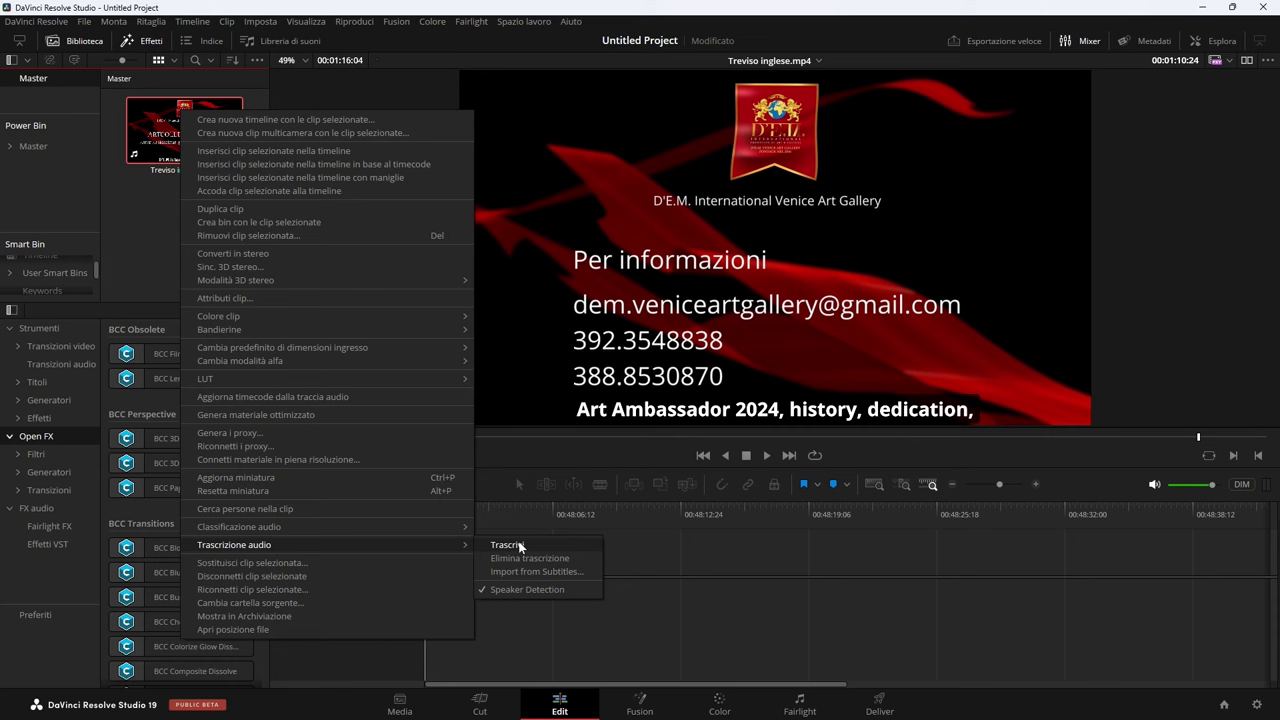
{"action": "left_click", "coordinate": [507, 545]}
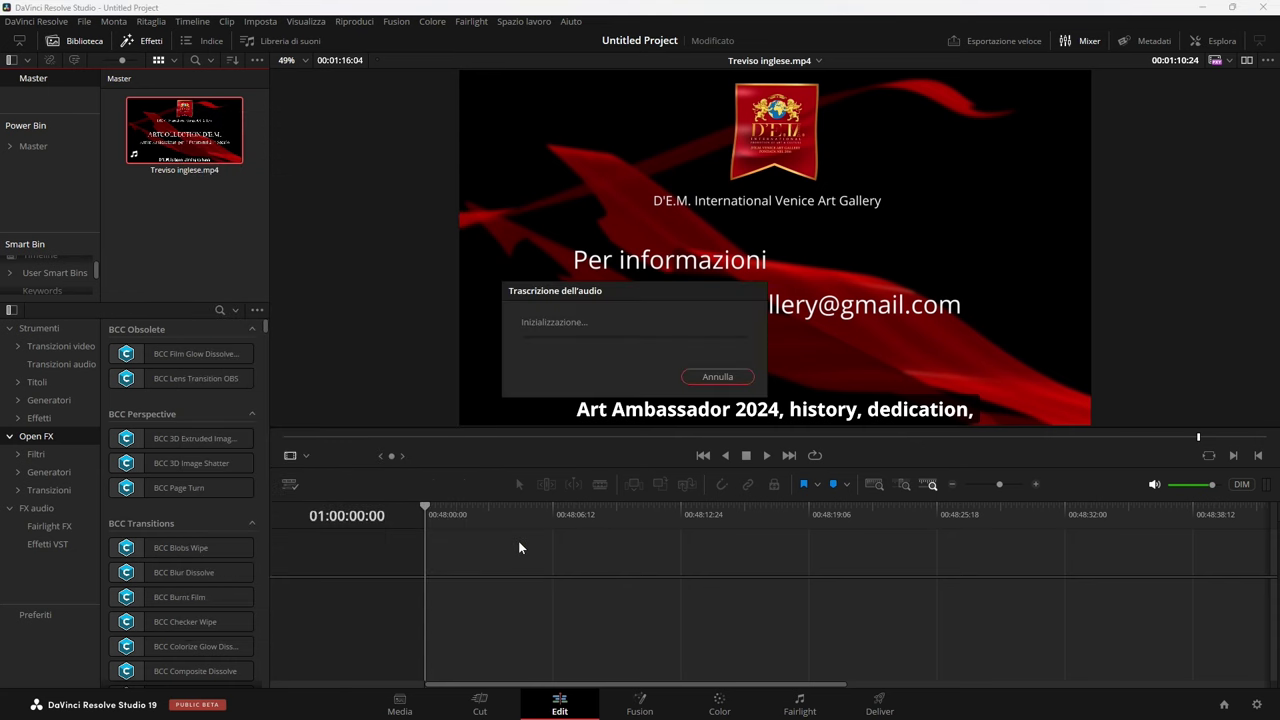
Step: Reposition the transcript window, browse the speakers' text and rename the Speaker 1 label
{"action": "left_click_drag", "start_coordinate": [222, 76], "coordinate": [251, 95]}
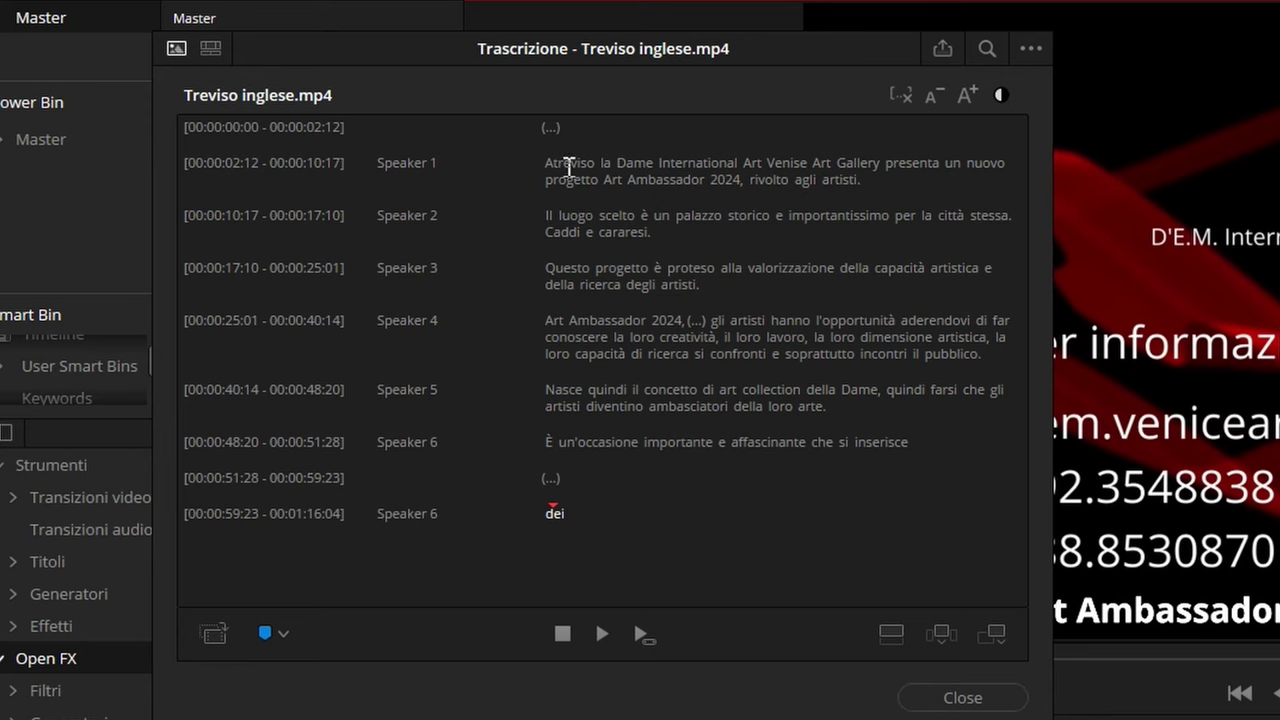
{"action": "left_click", "coordinate": [320, 165]}
{"action": "left_click_drag", "start_coordinate": [556, 172], "coordinate": [916, 428]}
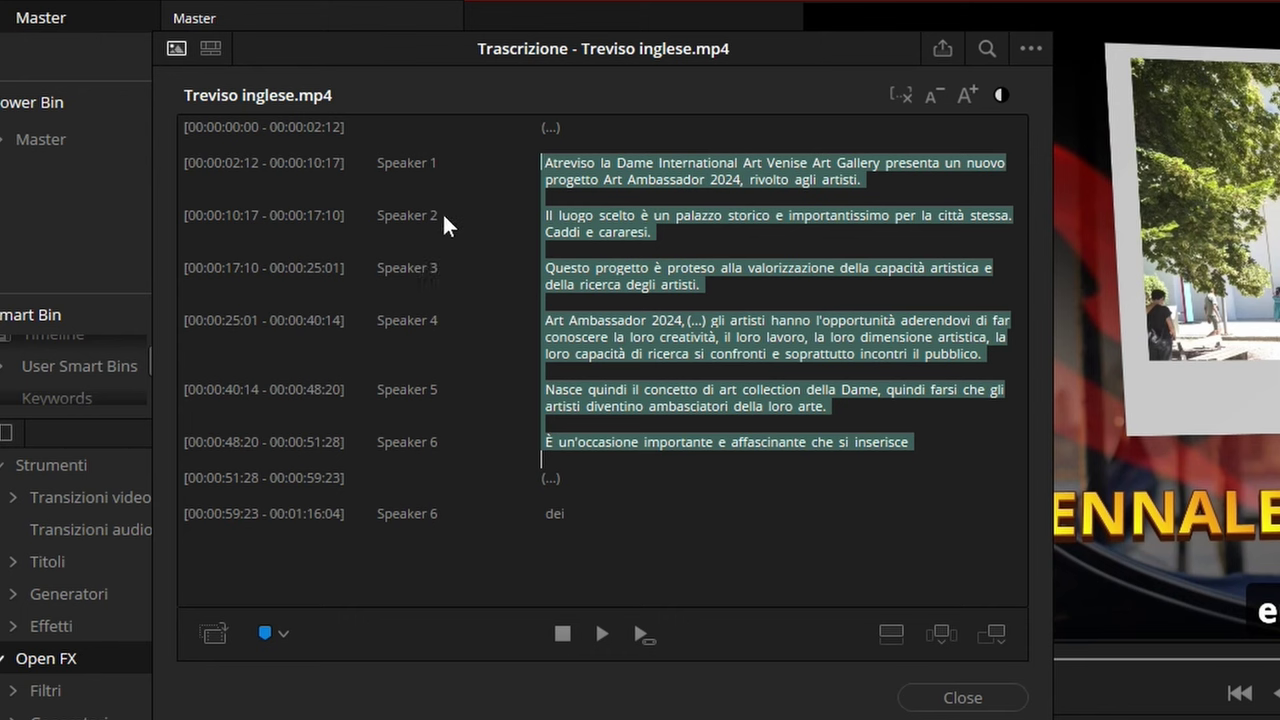
{"action": "double_click", "coordinate": [381, 161]}
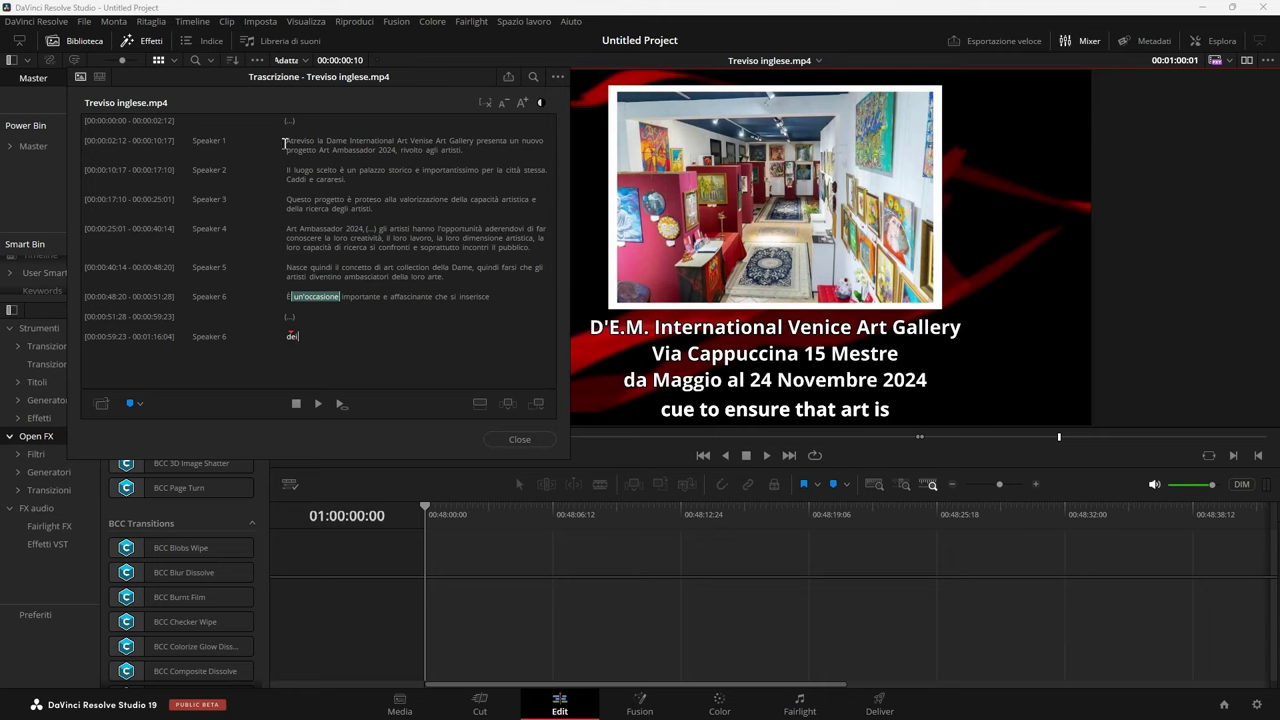
Step: Add the Speaker 1 sentence to the timeline, mark silences, and close the transcript
{"action": "left_click", "coordinate": [286, 141]}
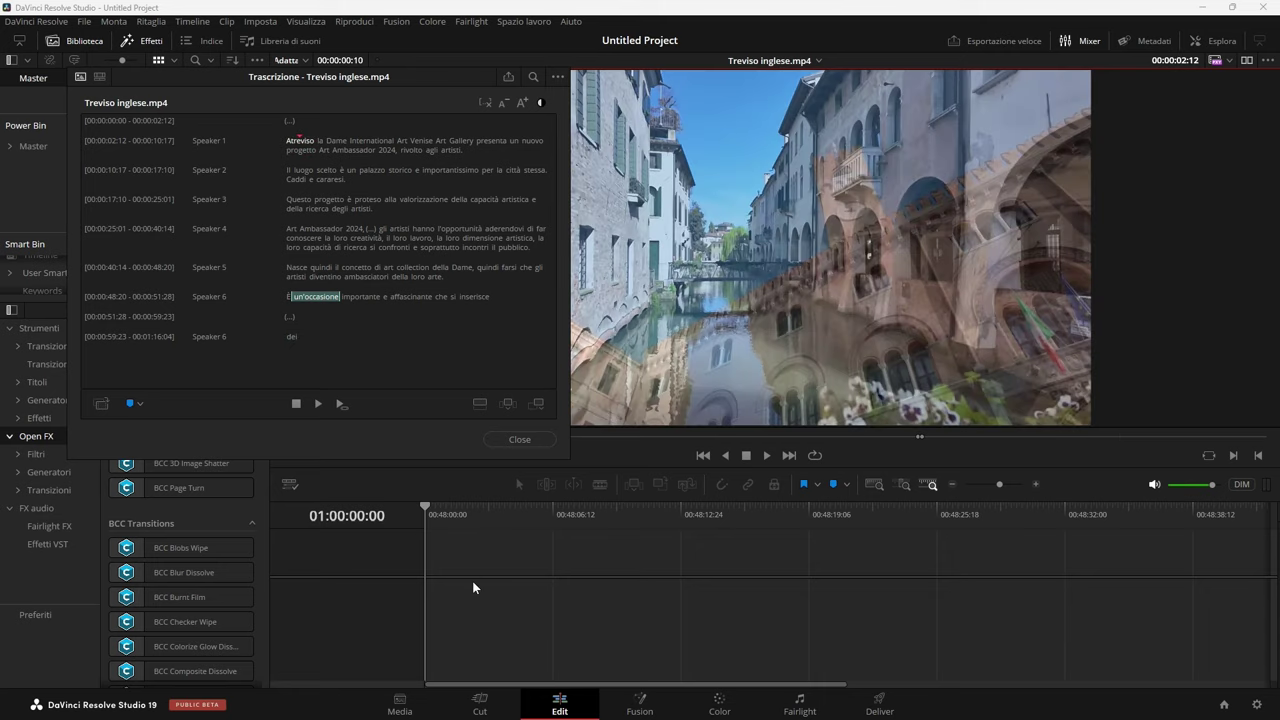
{"action": "left_click_drag", "start_coordinate": [287, 140], "coordinate": [466, 151]}
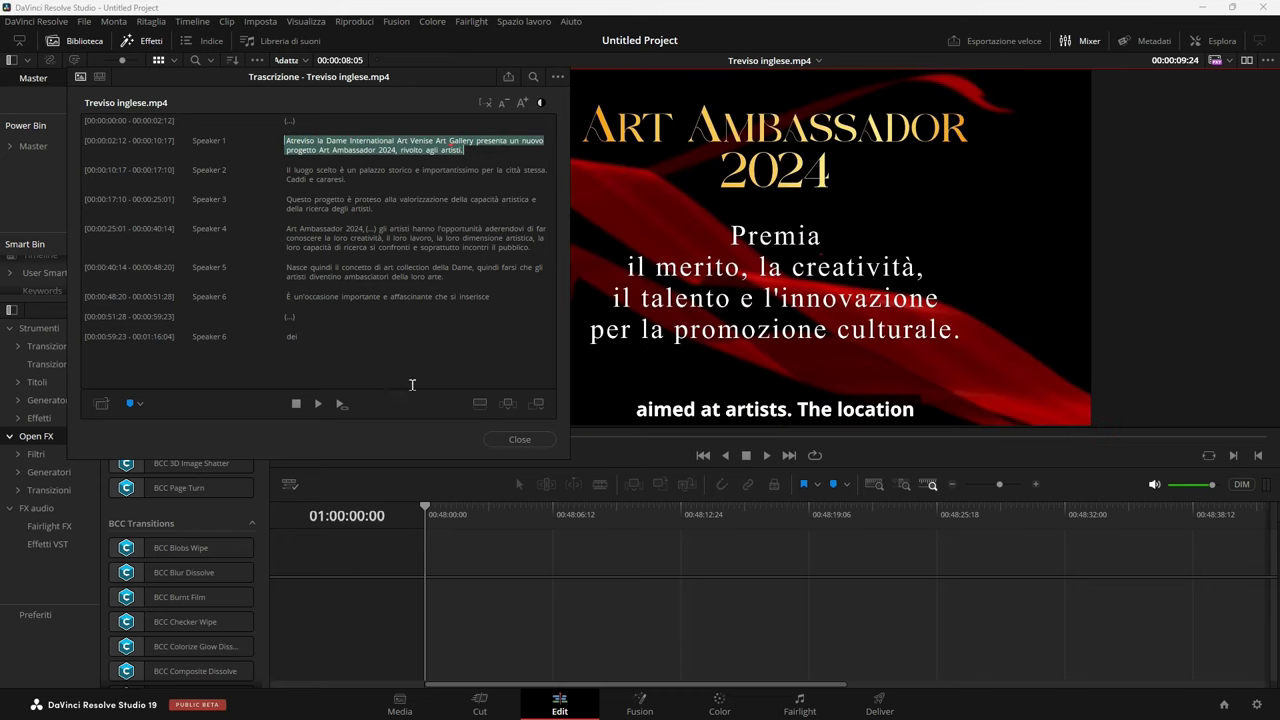
{"action": "left_click", "coordinate": [508, 404]}
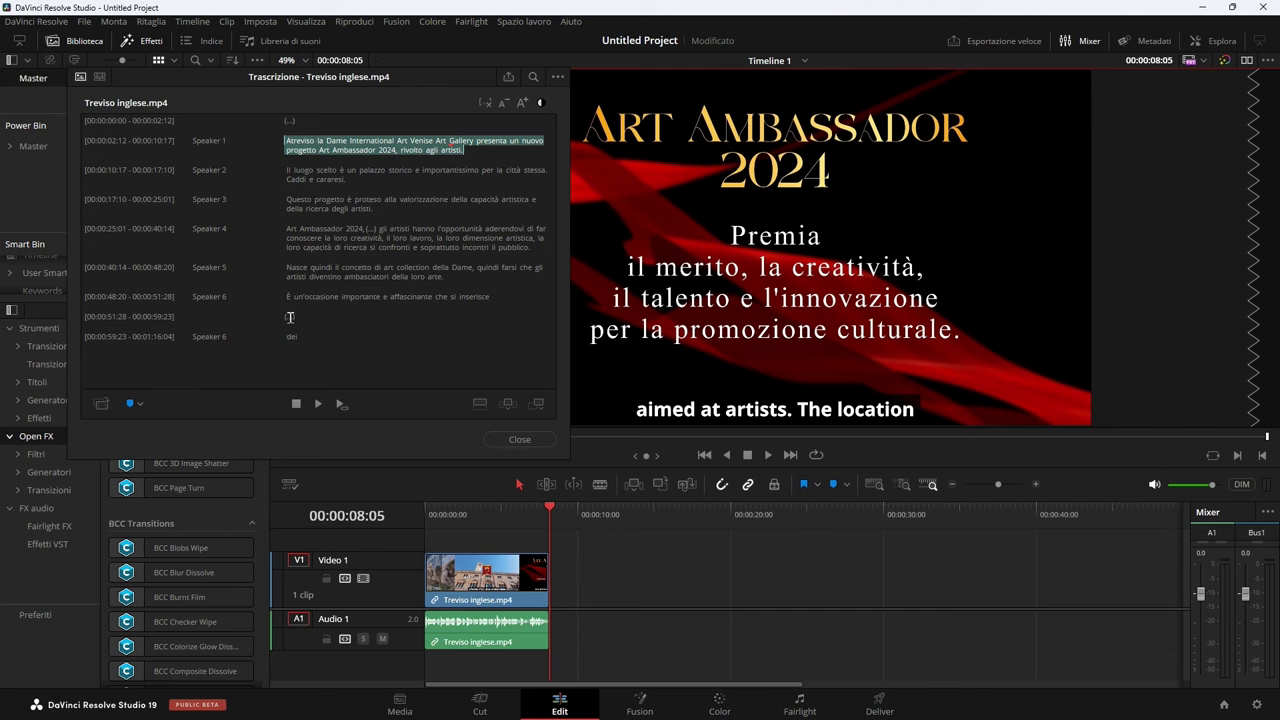
{"action": "left_click", "coordinate": [485, 104]}
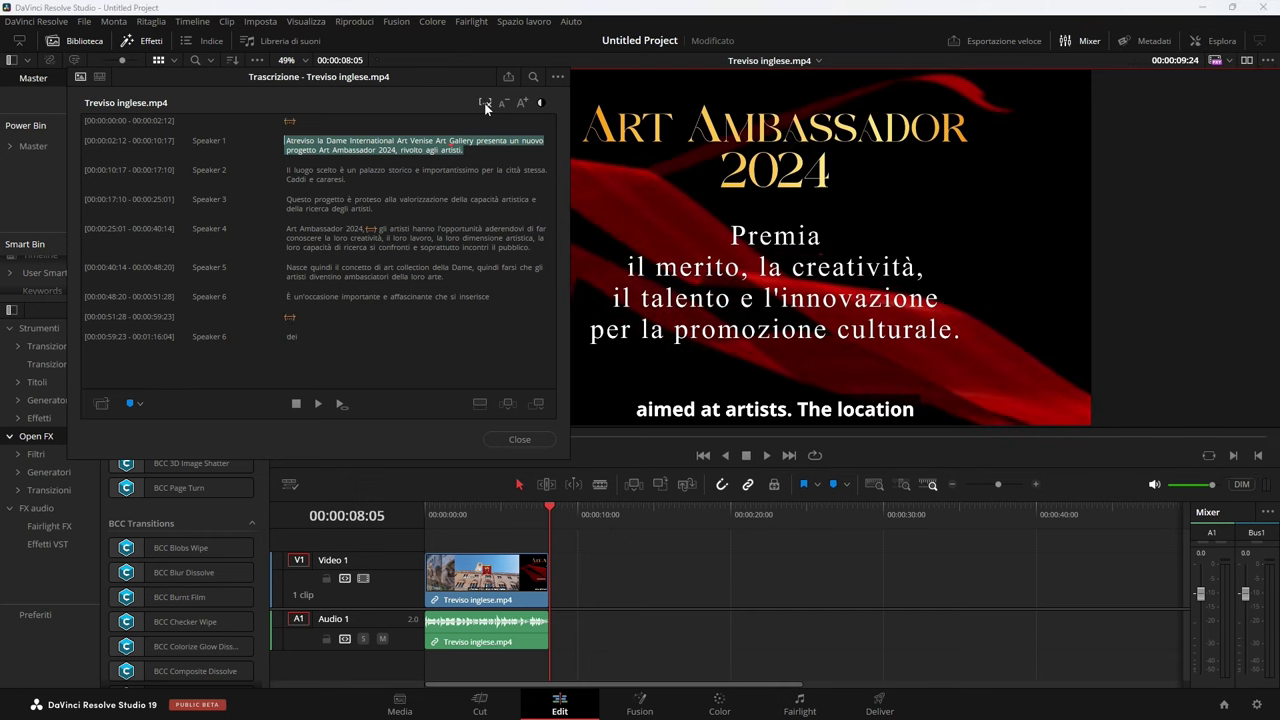
{"action": "left_click", "coordinate": [518, 439]}
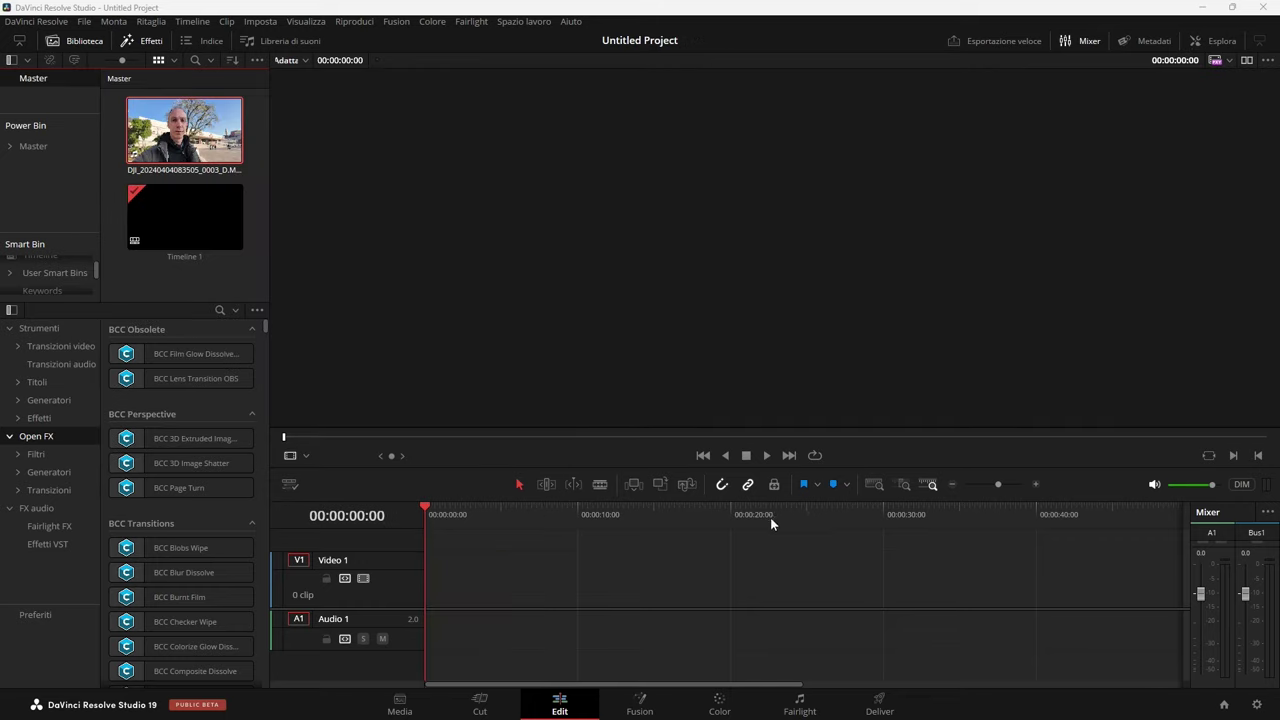
Step: Place the selfie clip on the timeline and show the Timeline 1 transcript
{"action": "left_click_drag", "start_coordinate": [240, 158], "coordinate": [428, 590]}
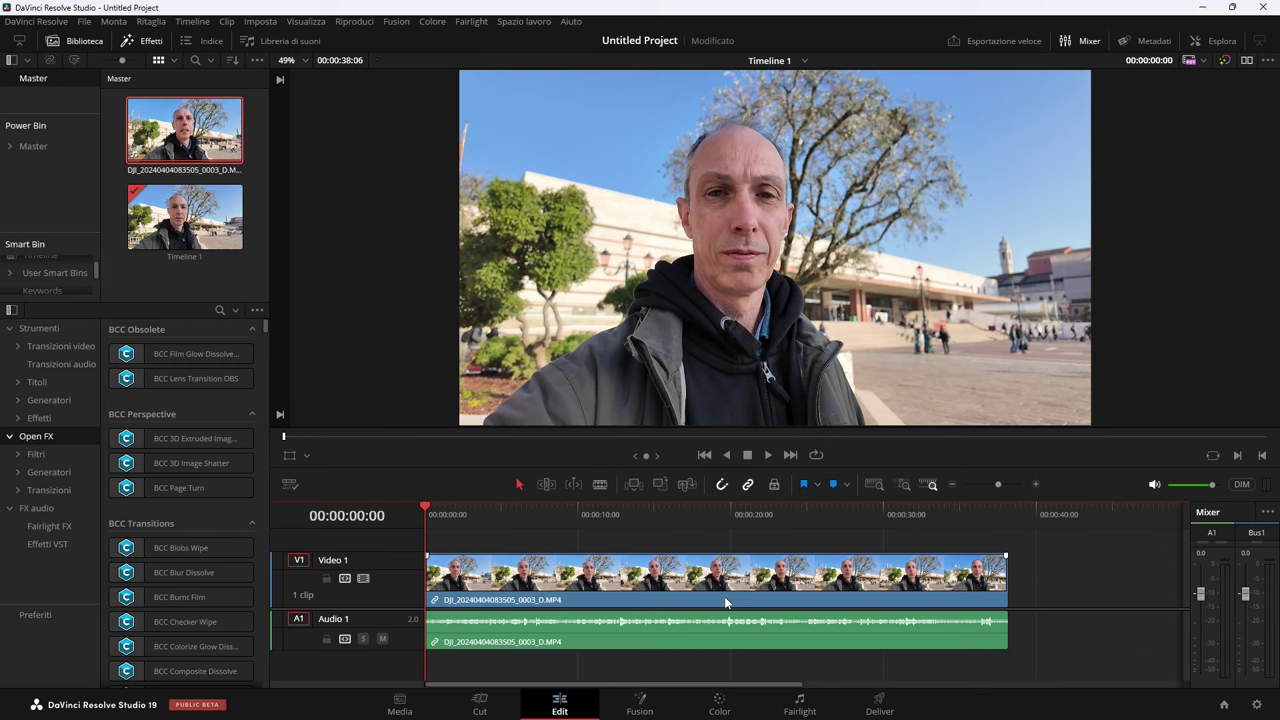
{"action": "left_click", "coordinate": [724, 600]}
{"action": "left_click", "coordinate": [182, 132]}
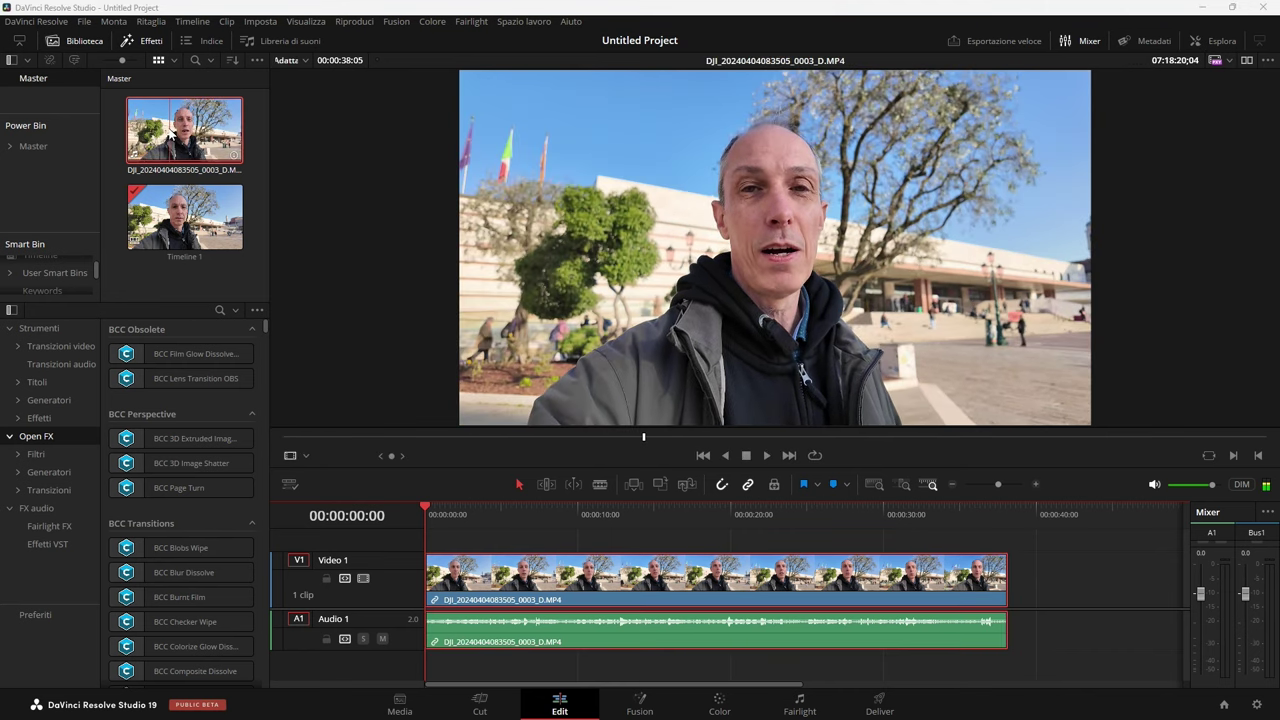
{"action": "right_click", "coordinate": [170, 131]}
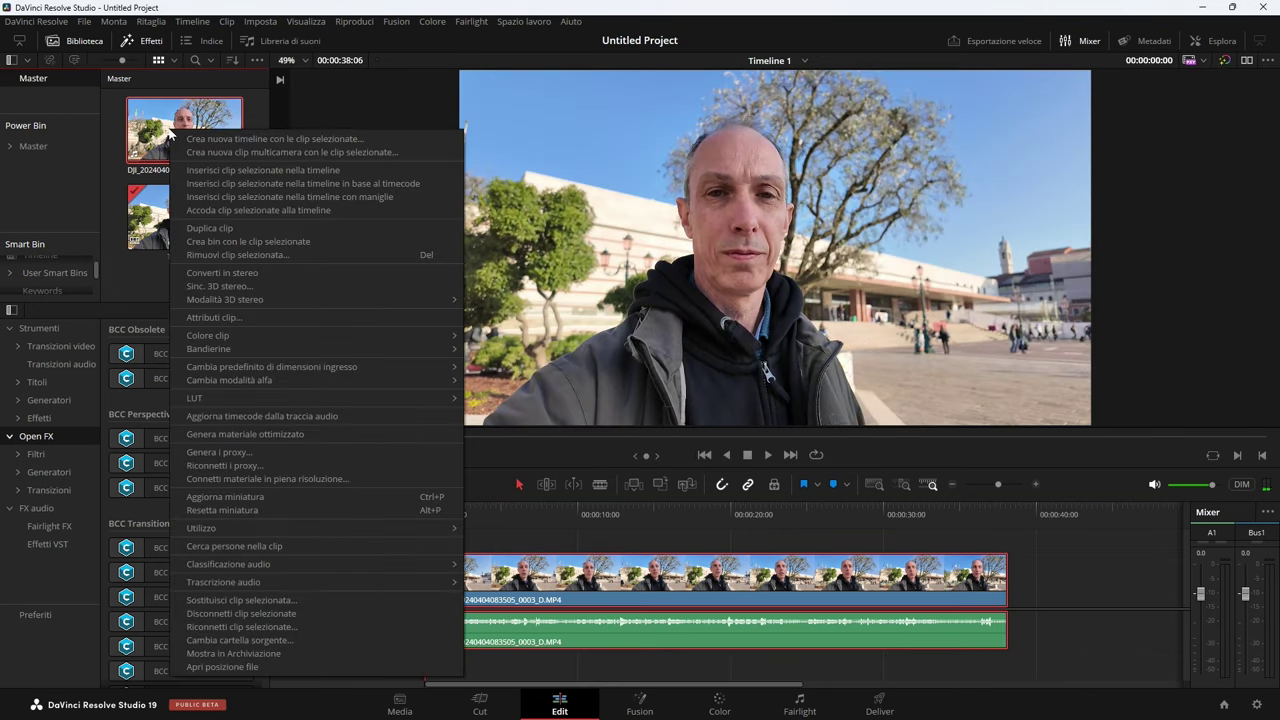
{"action": "left_click", "coordinate": [530, 583]}
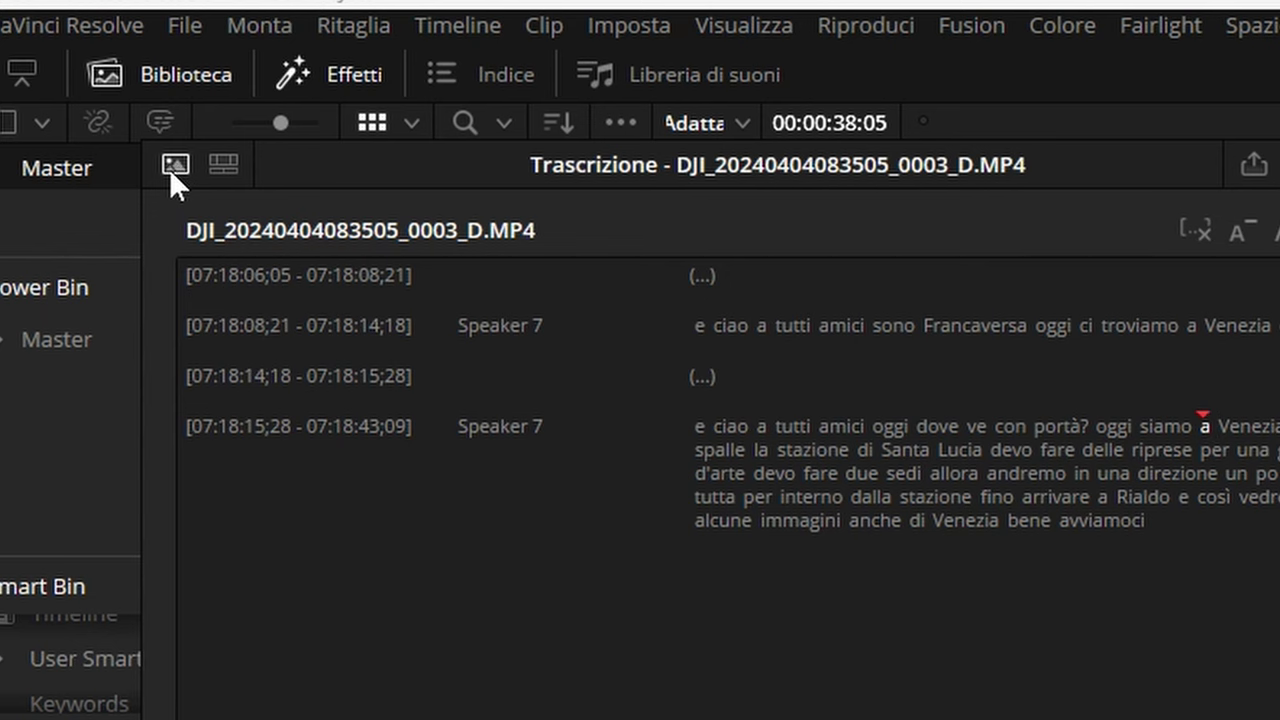
{"action": "left_click", "coordinate": [224, 160]}
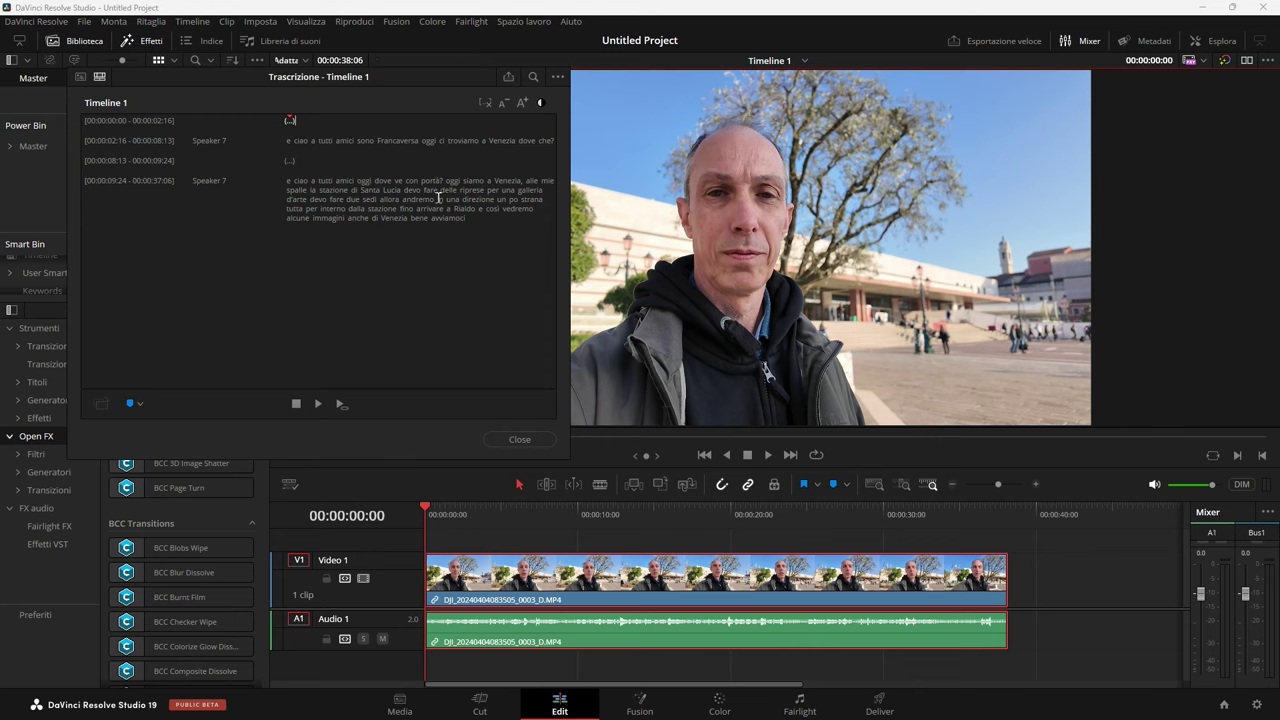
Step: Delete the phrase 'in una direzione un po strana' and remove the silences
{"action": "left_click_drag", "start_coordinate": [436, 198], "coordinate": [289, 204]}
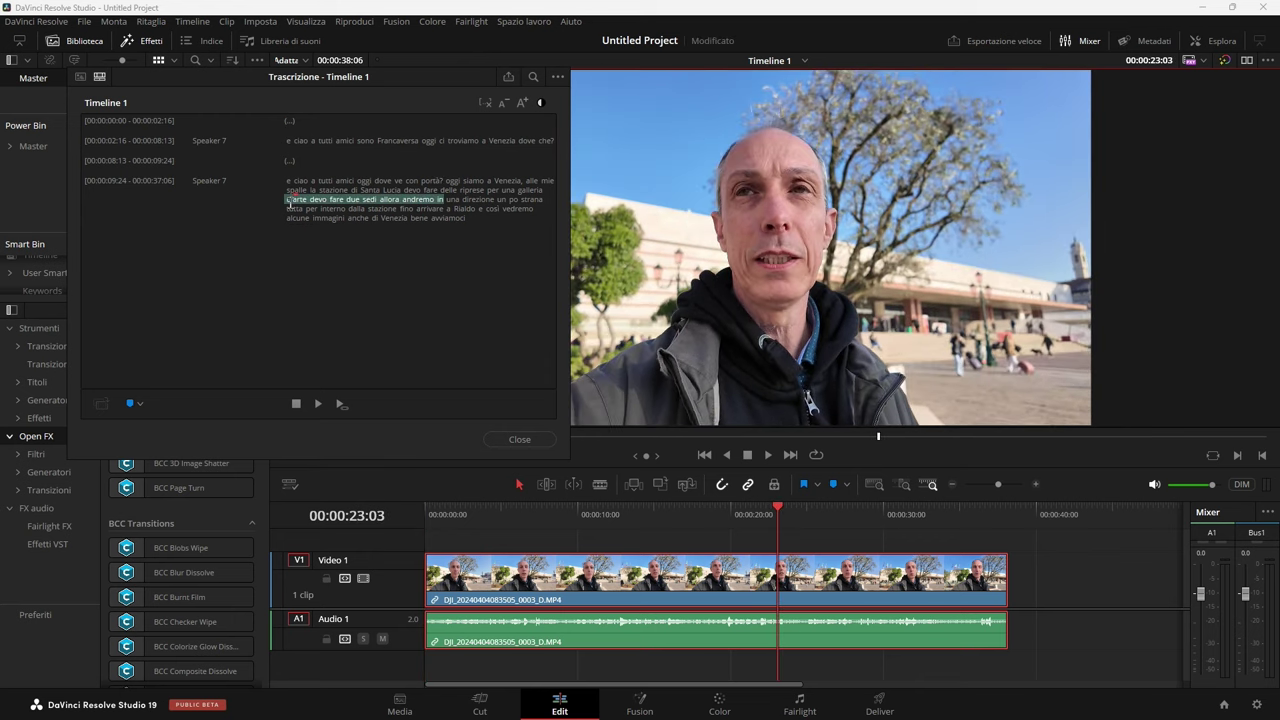
{"action": "left_click_drag", "start_coordinate": [437, 199], "coordinate": [551, 199]}
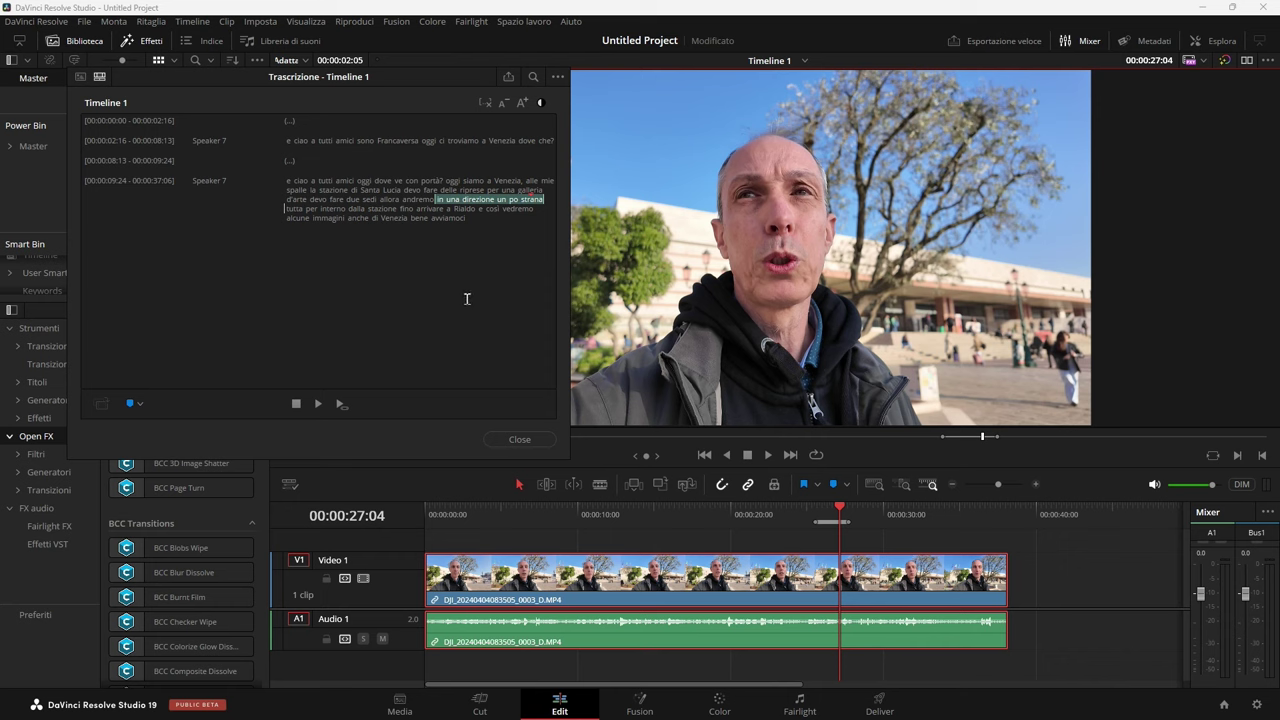
{"action": "key", "text": "Delete"}
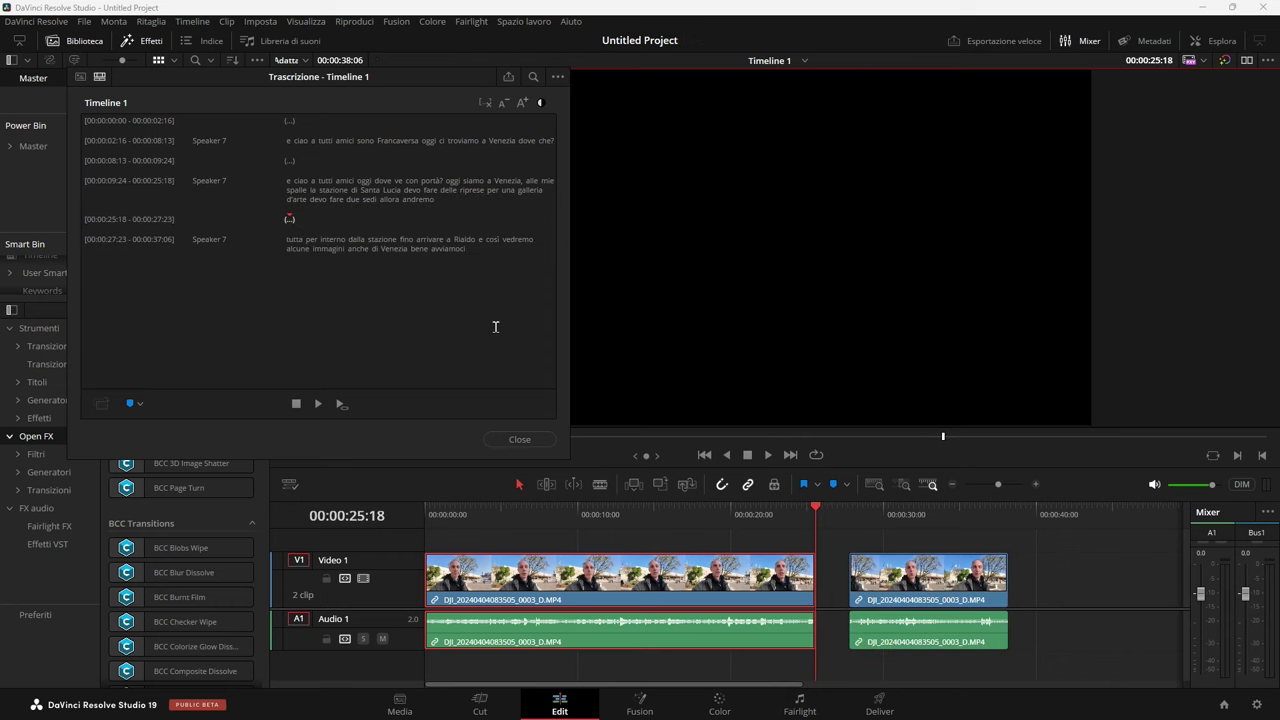
{"action": "left_click", "coordinate": [486, 105]}
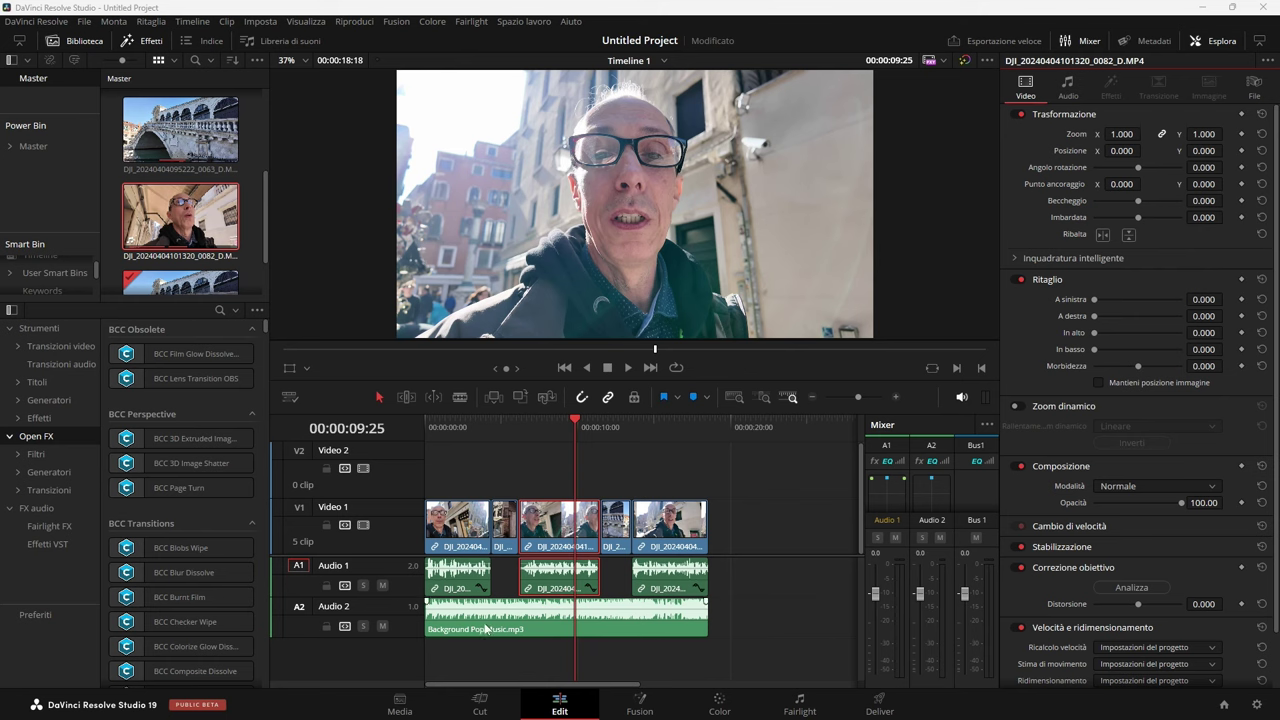
Step: Turn on ducking for the Audio 2 track and raise its duck level to about 14.8
{"action": "left_click", "coordinate": [485, 628]}
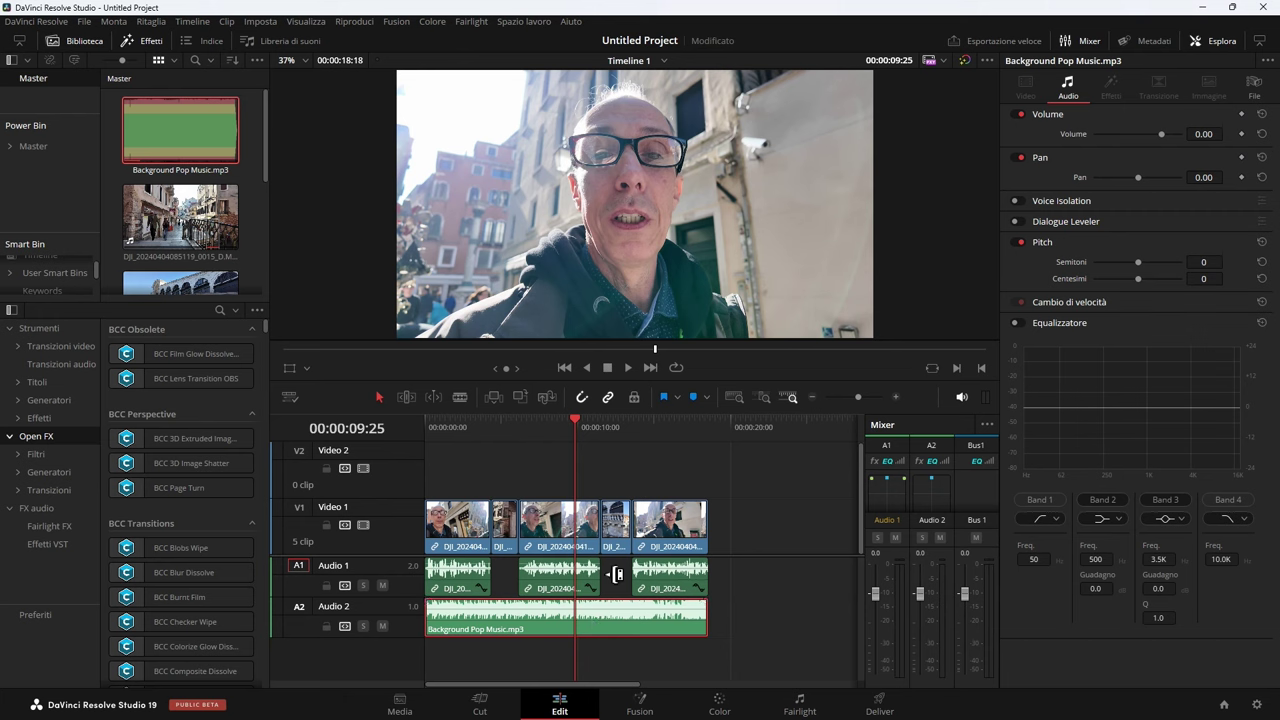
{"action": "left_click", "coordinate": [462, 429]}
{"action": "key", "text": "Home"}
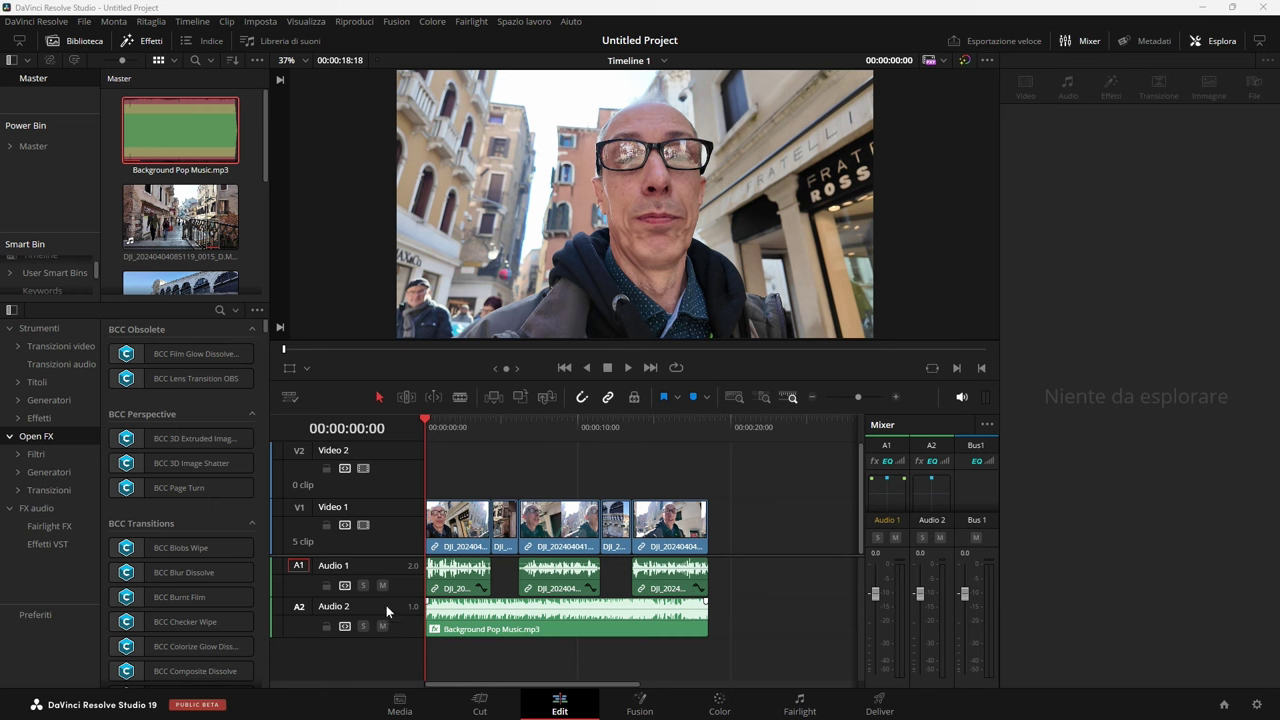
{"action": "left_click", "coordinate": [401, 628]}
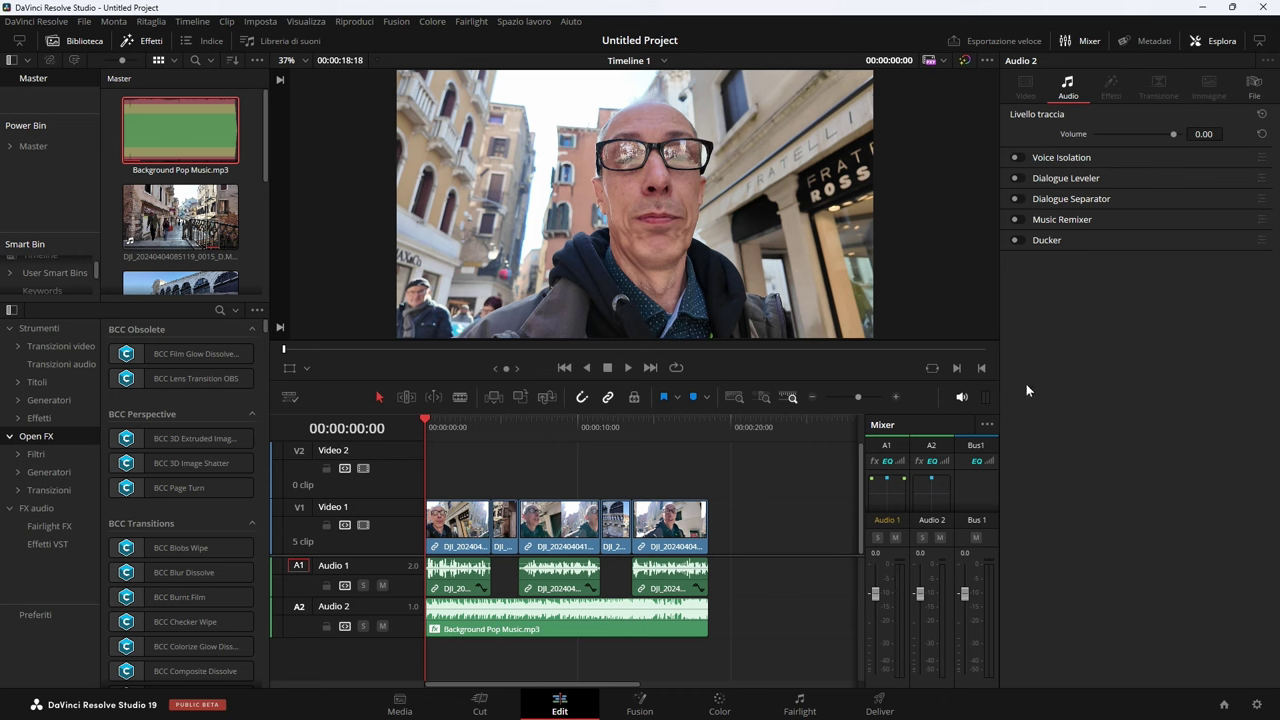
{"action": "left_click", "coordinate": [1021, 241]}
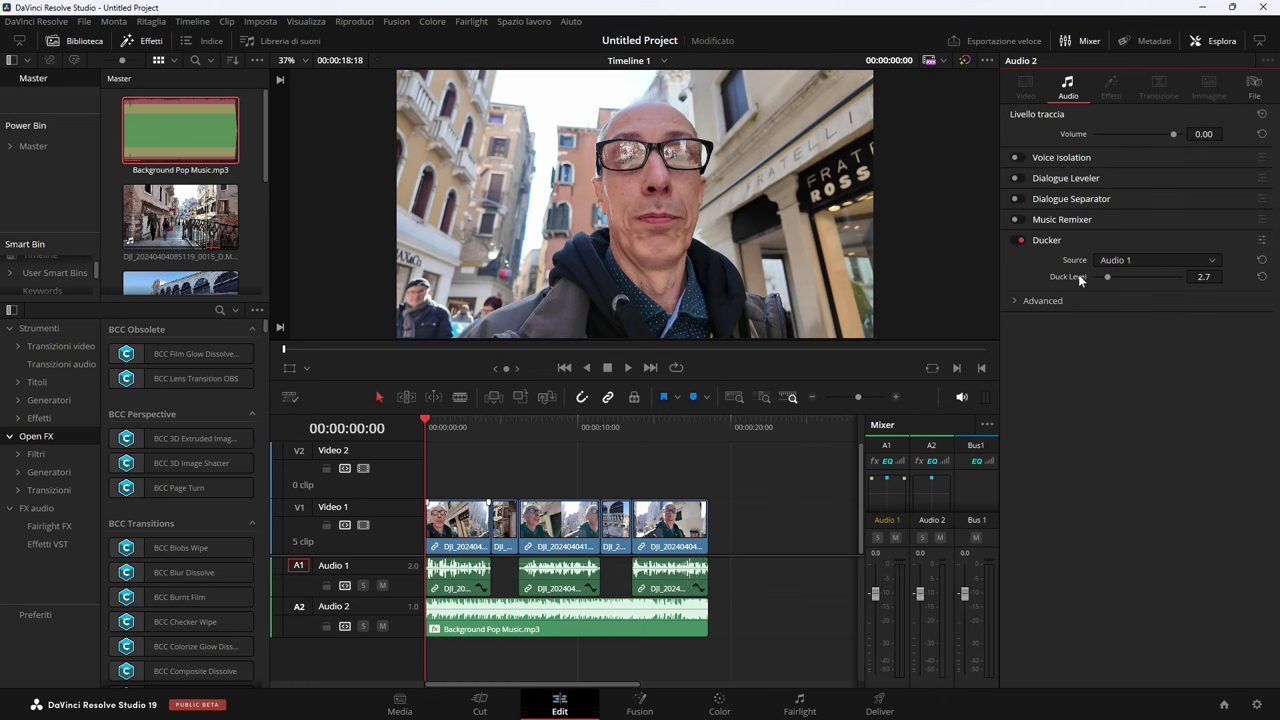
{"action": "left_click_drag", "start_coordinate": [1108, 277], "coordinate": [1174, 280]}
{"action": "left_click", "coordinate": [1013, 300]}
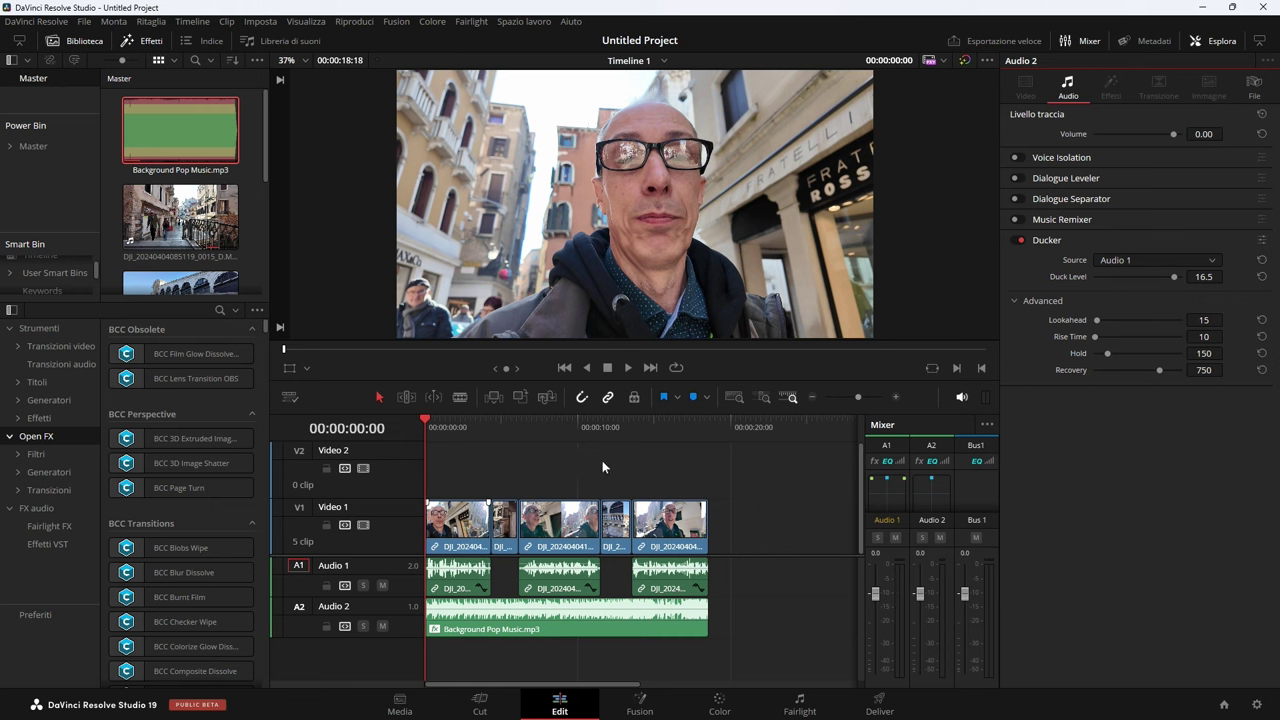
Step: Play the edit to hear the ducking, then lengthen the advanced Hold to 267
{"action": "left_click", "coordinate": [457, 520]}
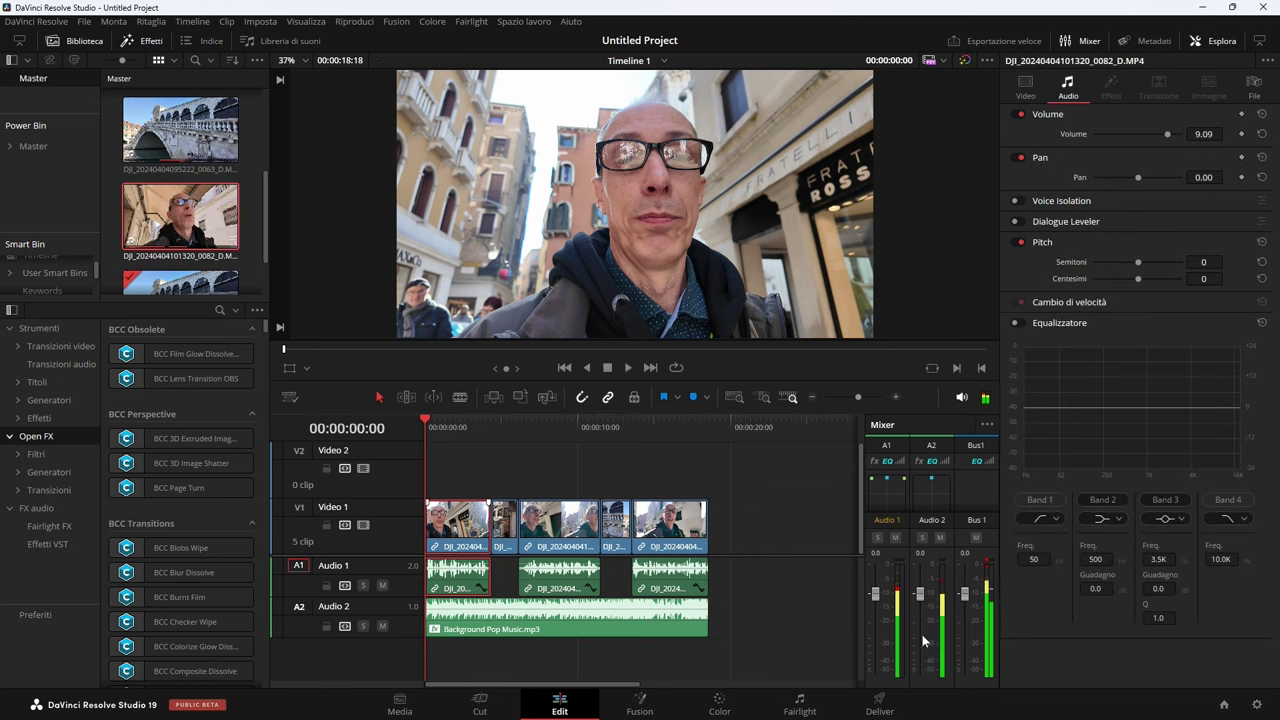
{"action": "key", "text": "space"}
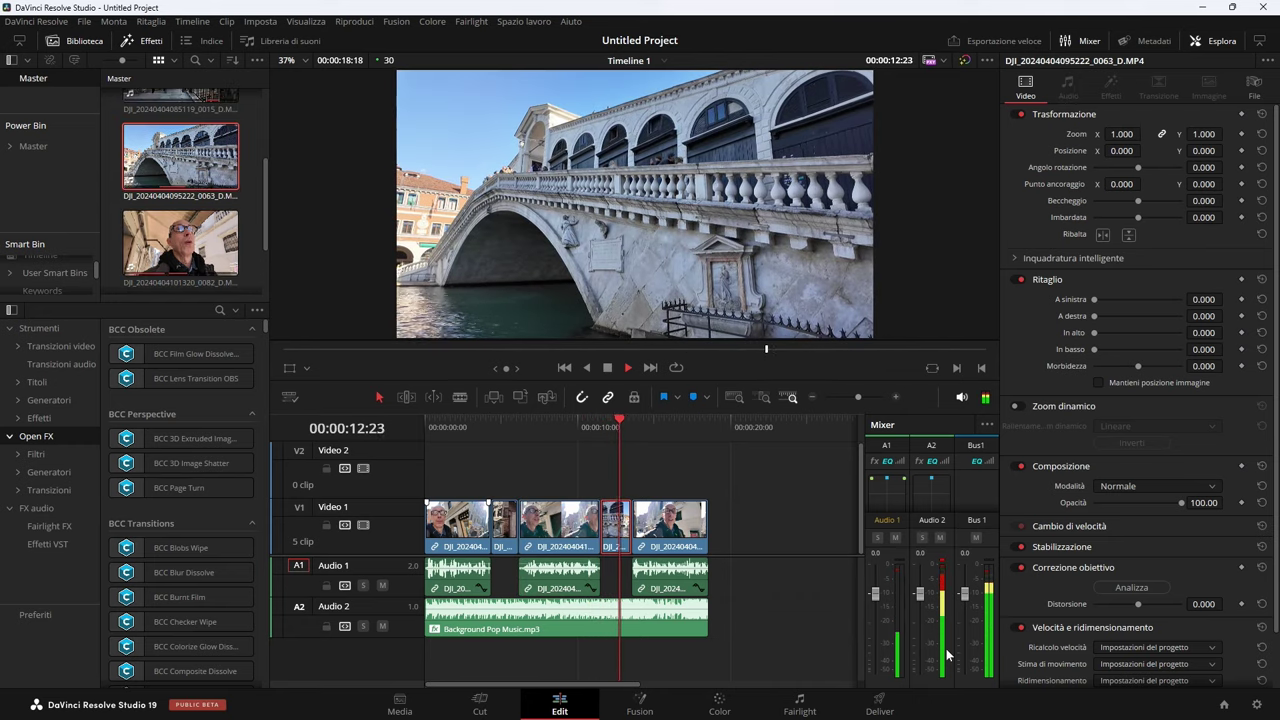
{"action": "key", "text": "space"}
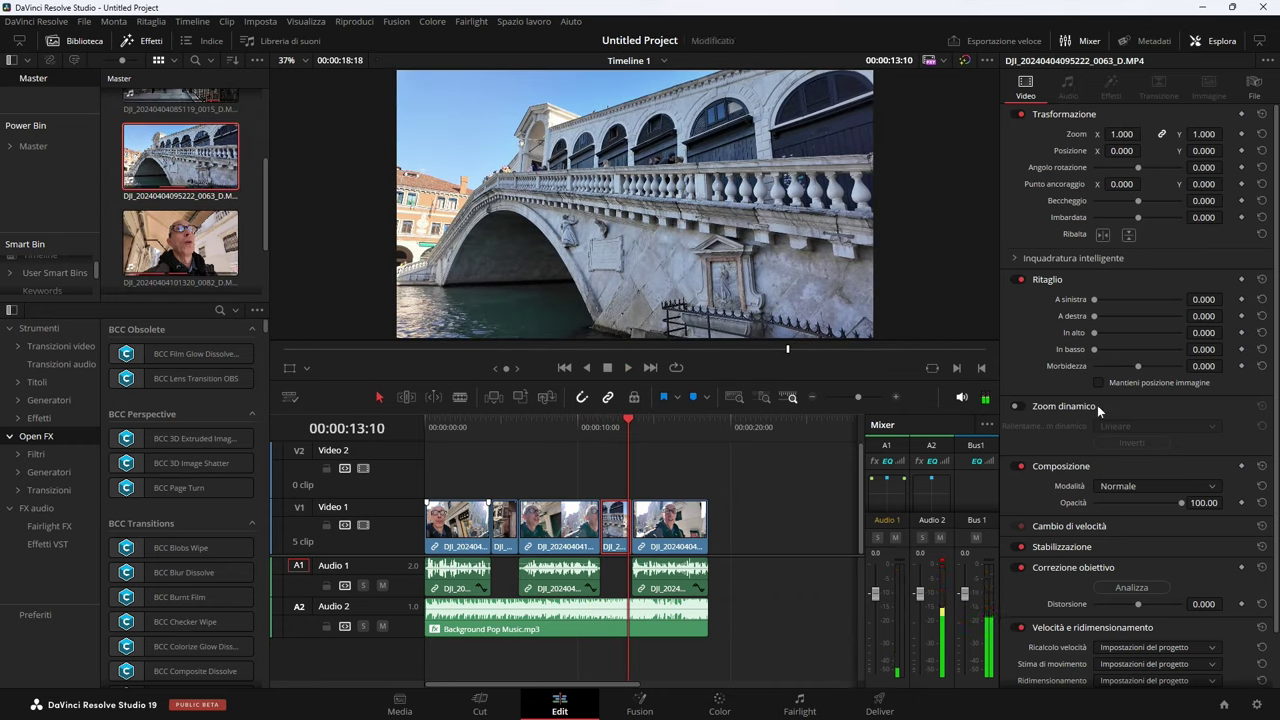
{"action": "left_click", "coordinate": [394, 608]}
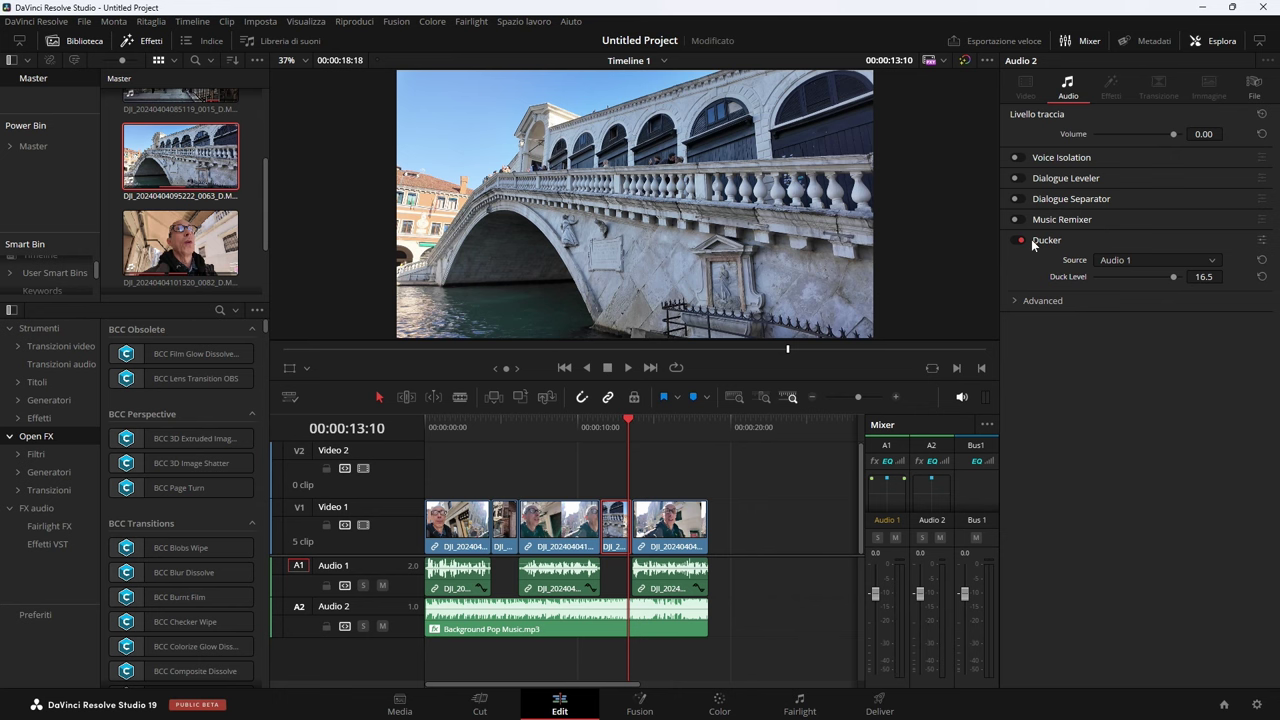
{"action": "left_click", "coordinate": [1040, 300]}
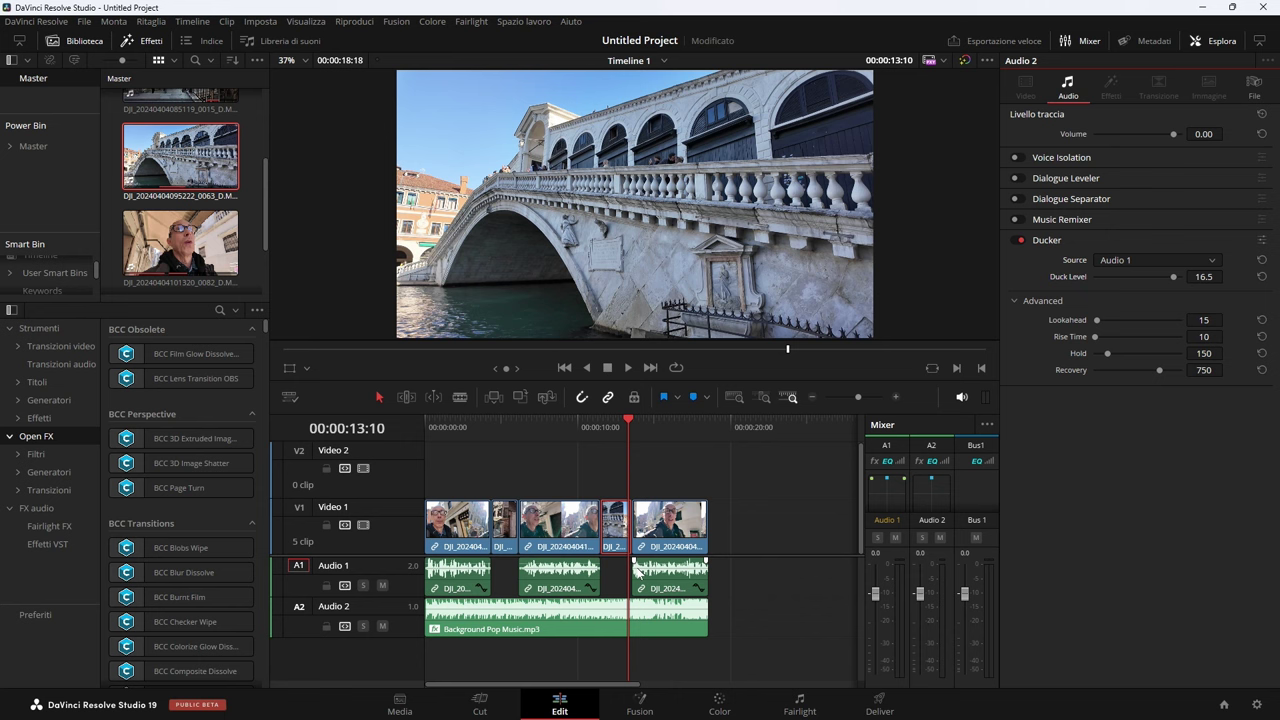
{"action": "left_click_drag", "start_coordinate": [1107, 353], "coordinate": [1120, 356]}
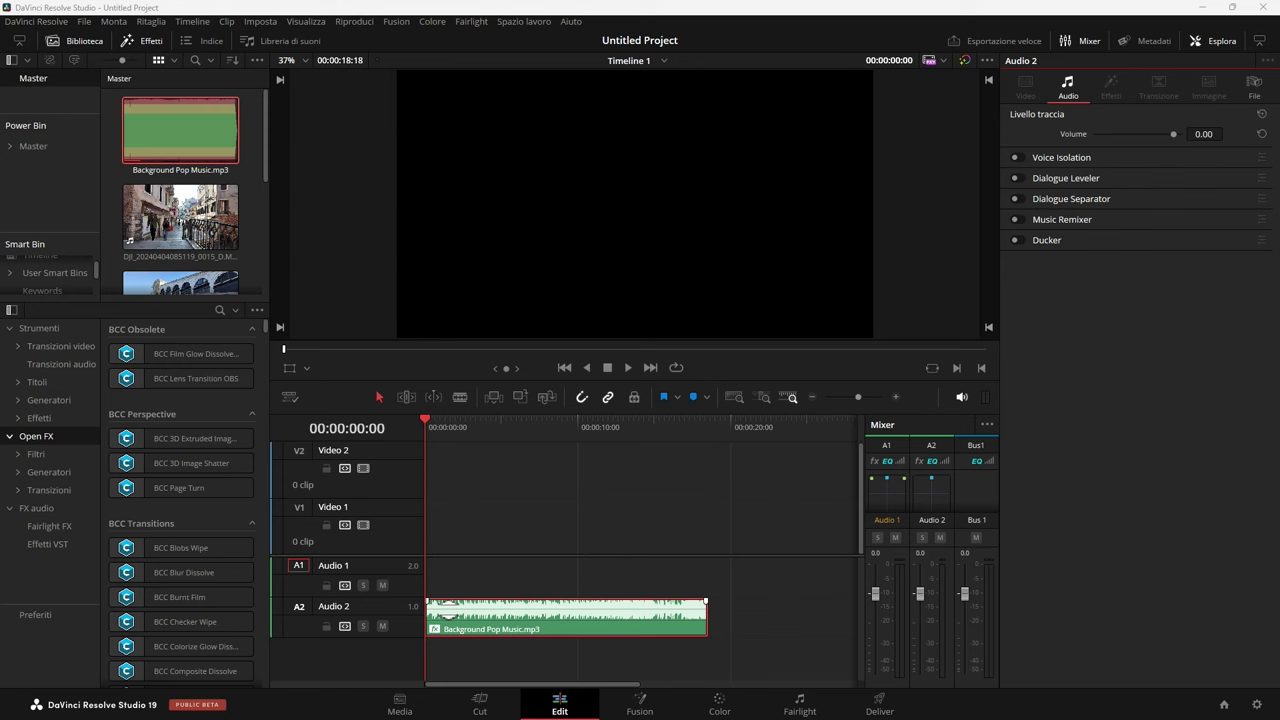
Step: Enable Music Remixer on Audio 2, mute the vocals and guitar, and play the remix
{"action": "left_click", "coordinate": [1017, 219]}
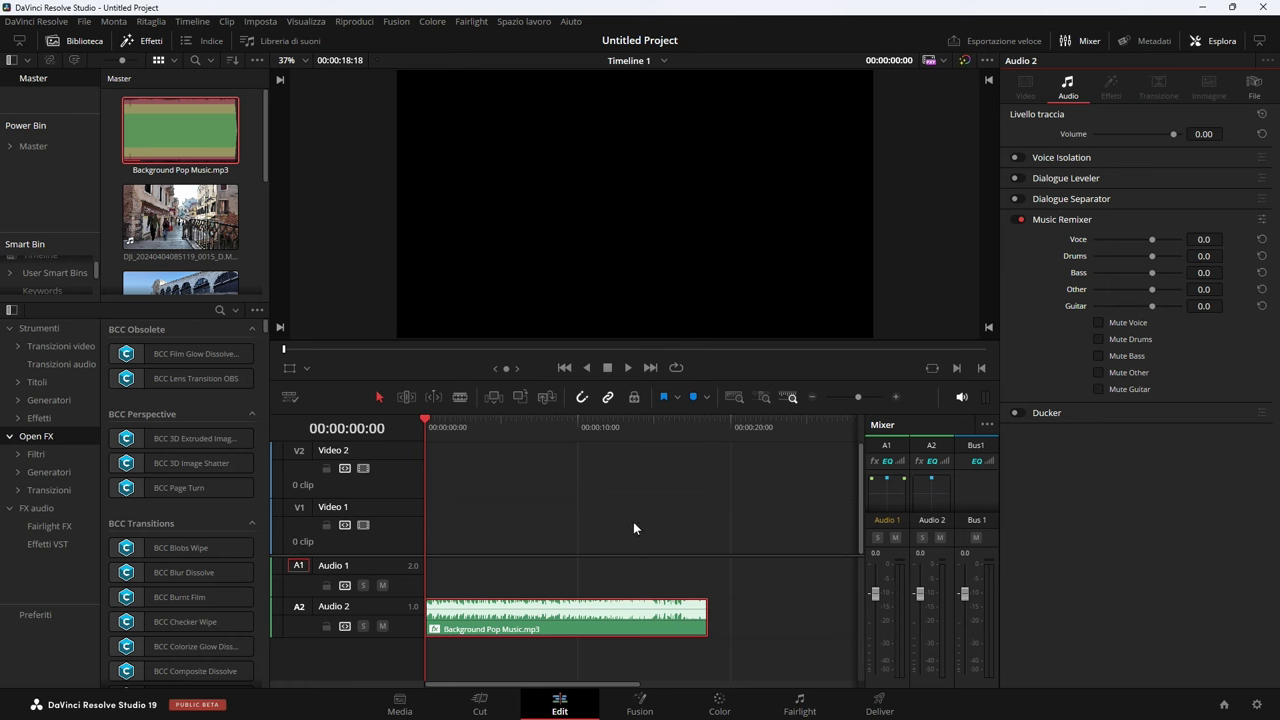
{"action": "key", "text": "space"}
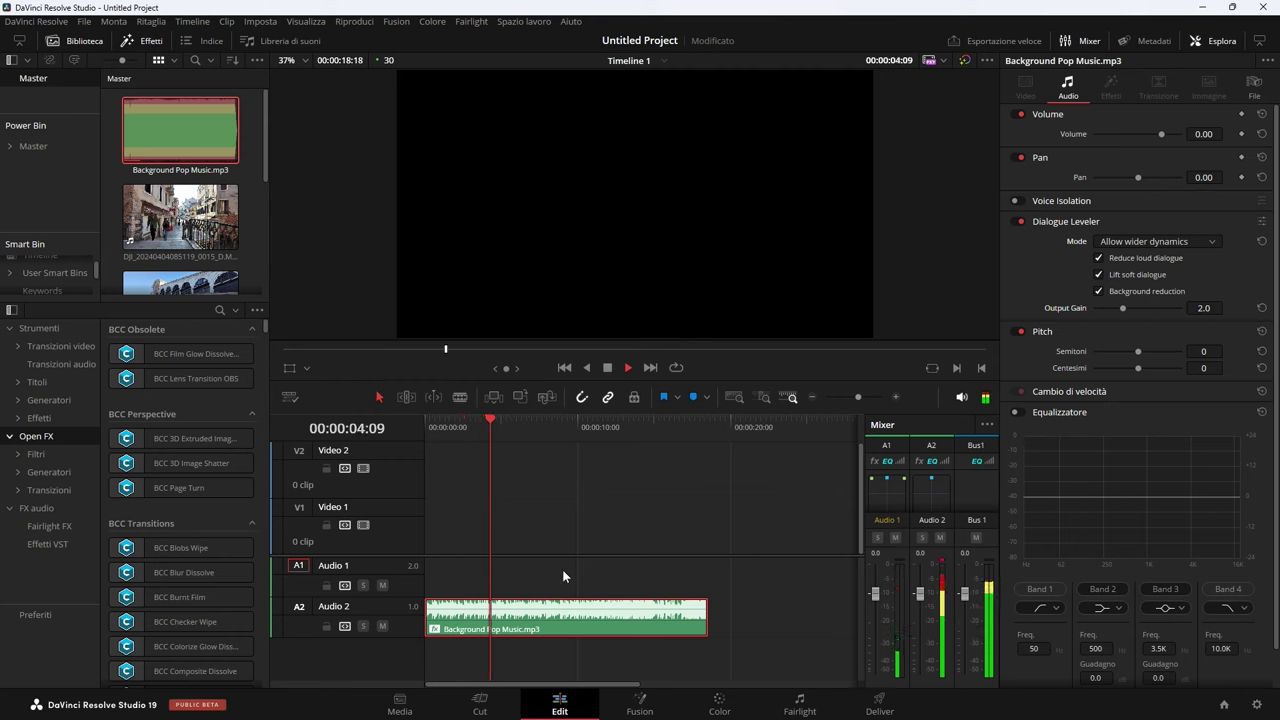
{"action": "key", "text": "space"}
{"action": "left_click", "coordinate": [404, 620]}
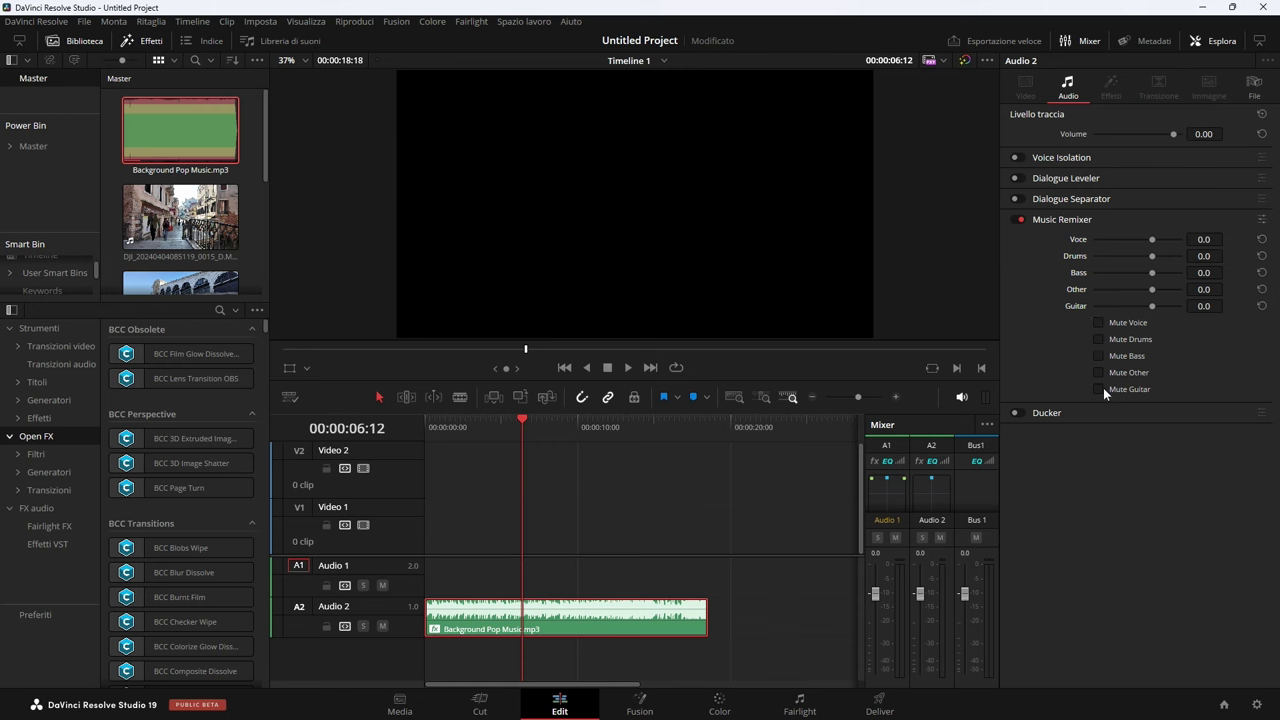
{"action": "left_click", "coordinate": [1099, 322]}
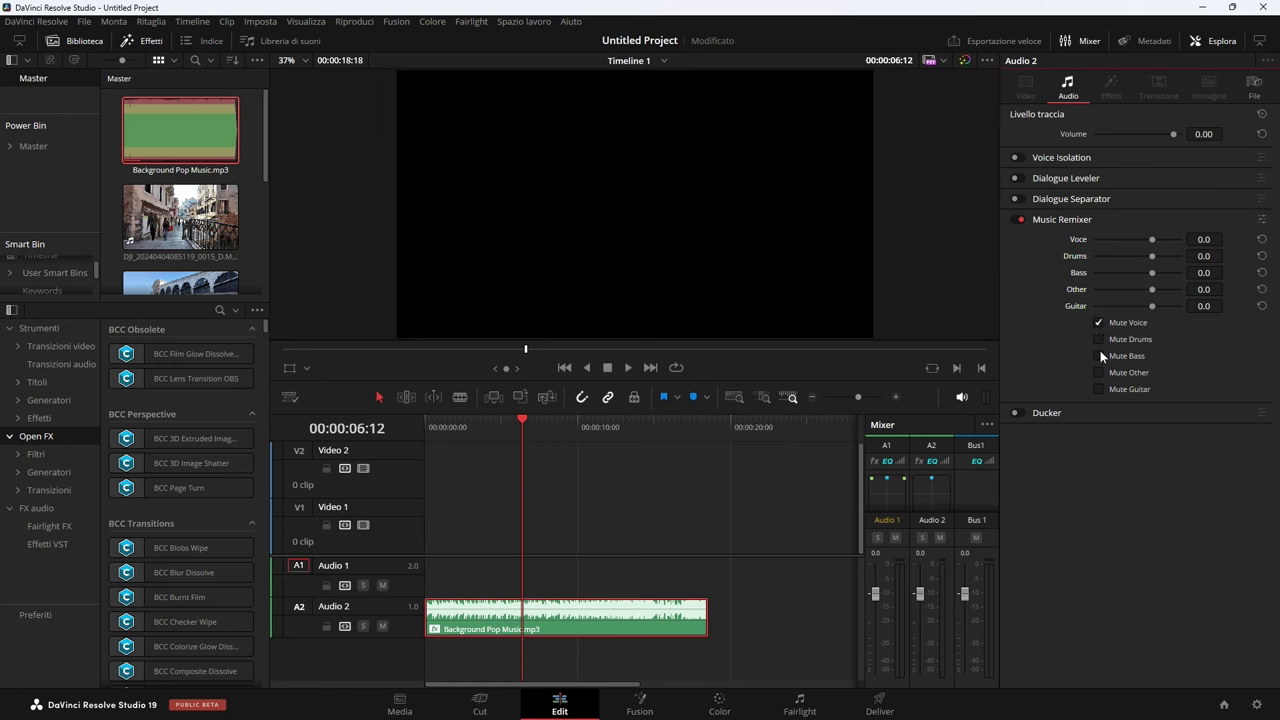
{"action": "left_click", "coordinate": [1099, 388]}
{"action": "left_click_drag", "start_coordinate": [494, 427], "coordinate": [439, 427]}
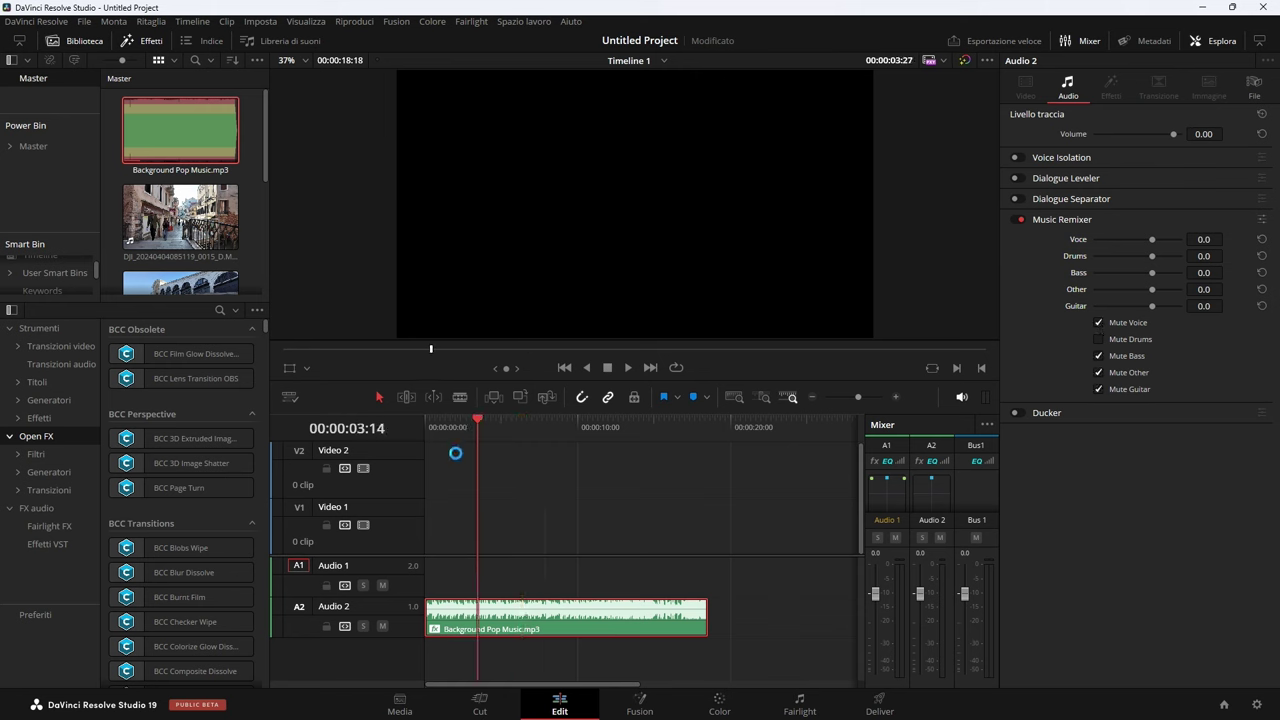
{"action": "key", "text": "space"}
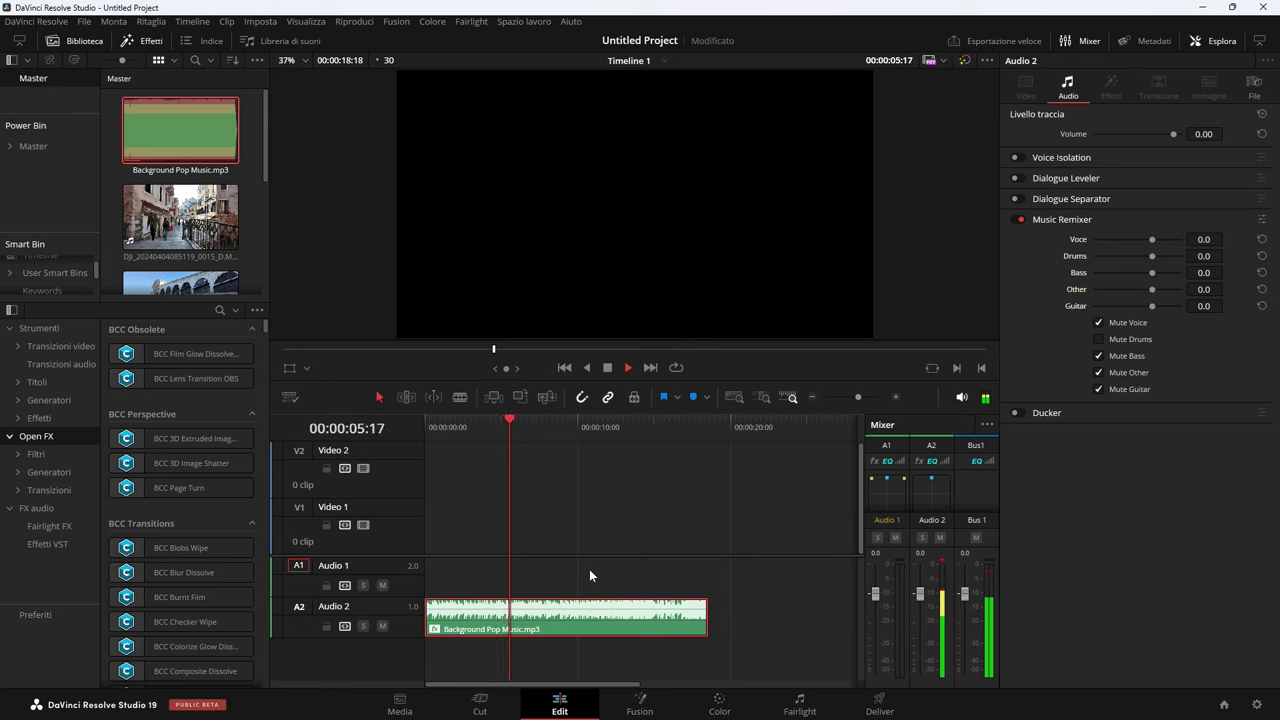
{"action": "key", "text": "space"}
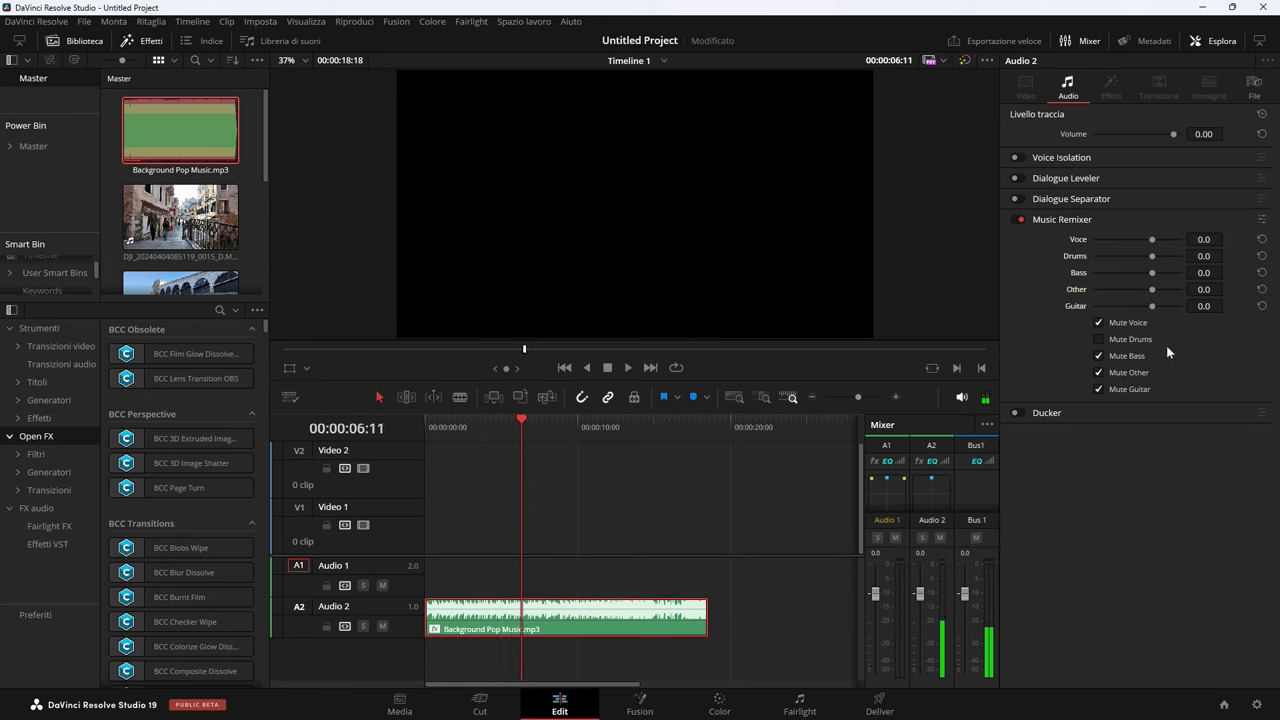
Step: Unmute the bass and guitar in the Music Remixer and listen again
{"action": "left_click", "coordinate": [1098, 358]}
{"action": "key", "text": "space"}
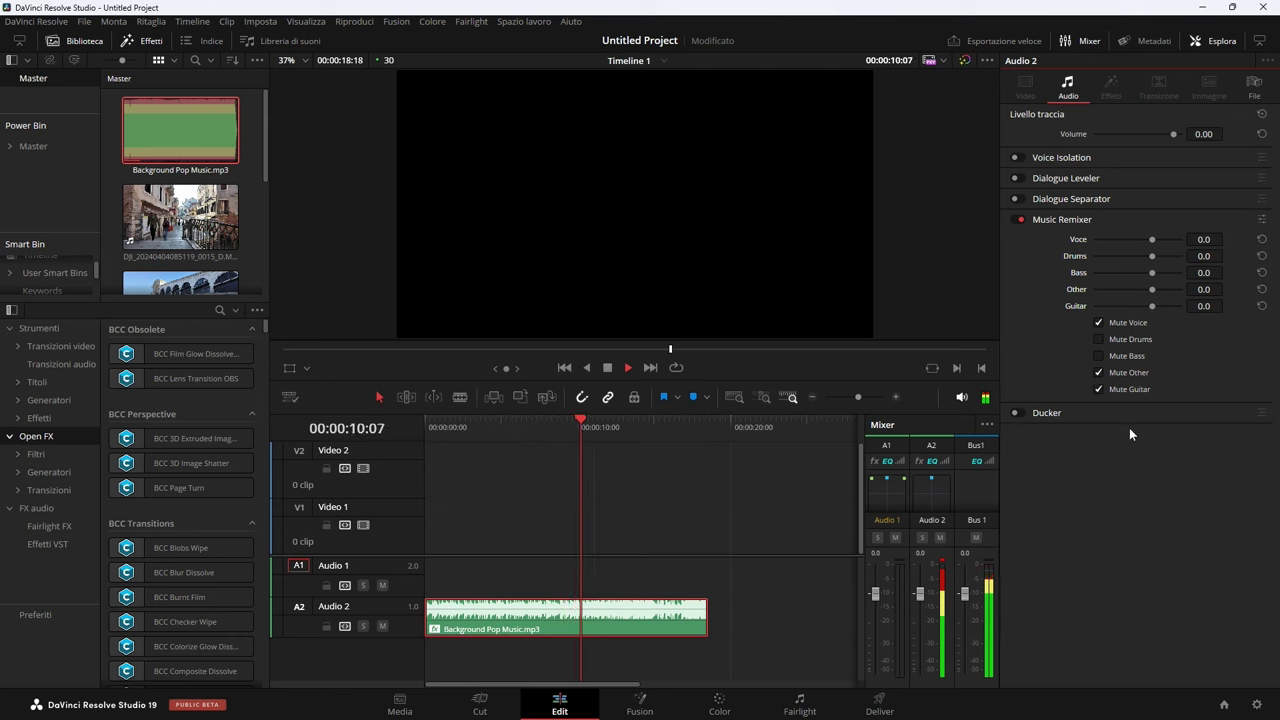
{"action": "left_click", "coordinate": [1100, 390]}
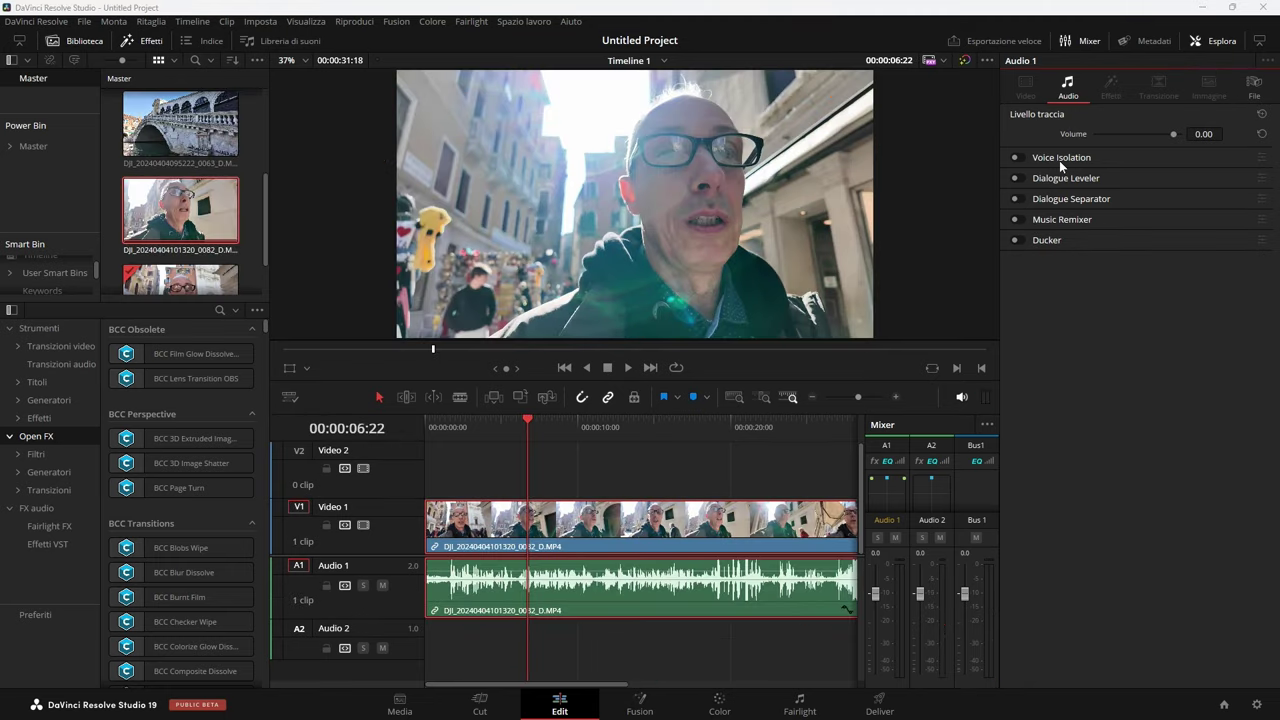
Step: Play the talking-head clip from about 4 seconds to hear its original audio
{"action": "left_click", "coordinate": [496, 432]}
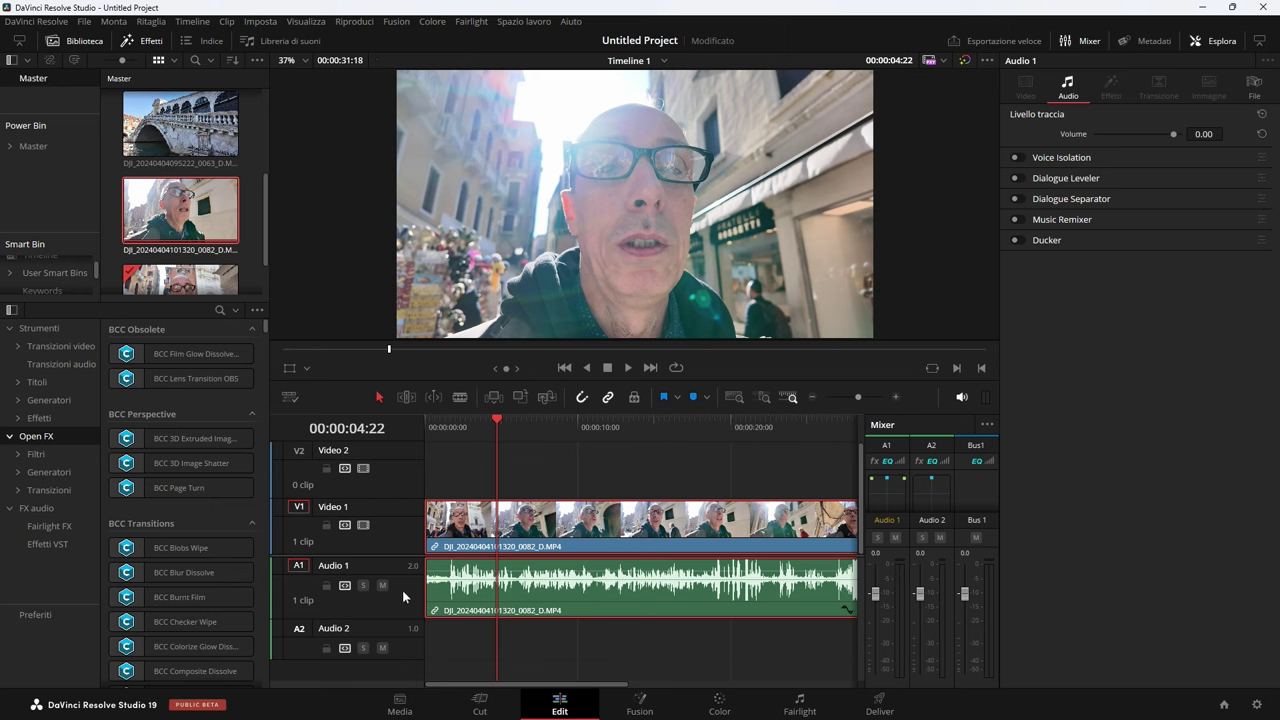
{"action": "key", "text": "space"}
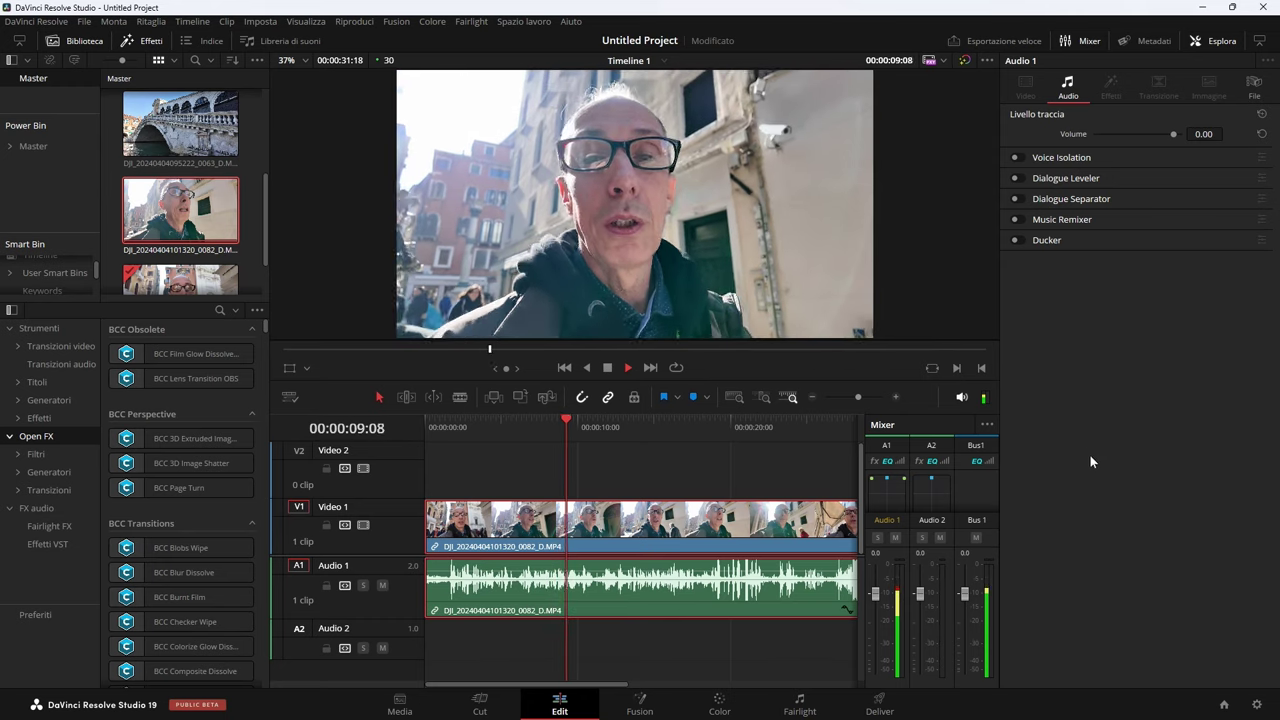
{"action": "key", "text": "space"}
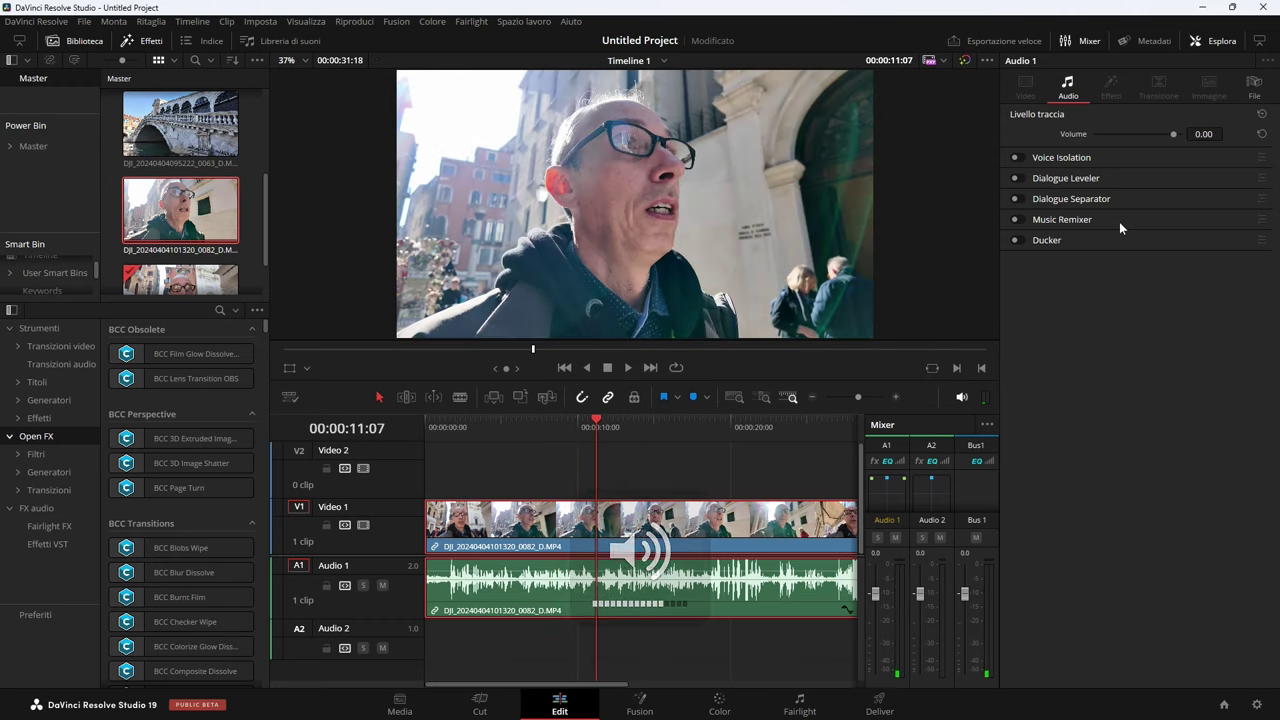
Step: Try Voice Isolation on playback, turn it off, and enable Dialogue Separator instead
{"action": "left_click", "coordinate": [1023, 157]}
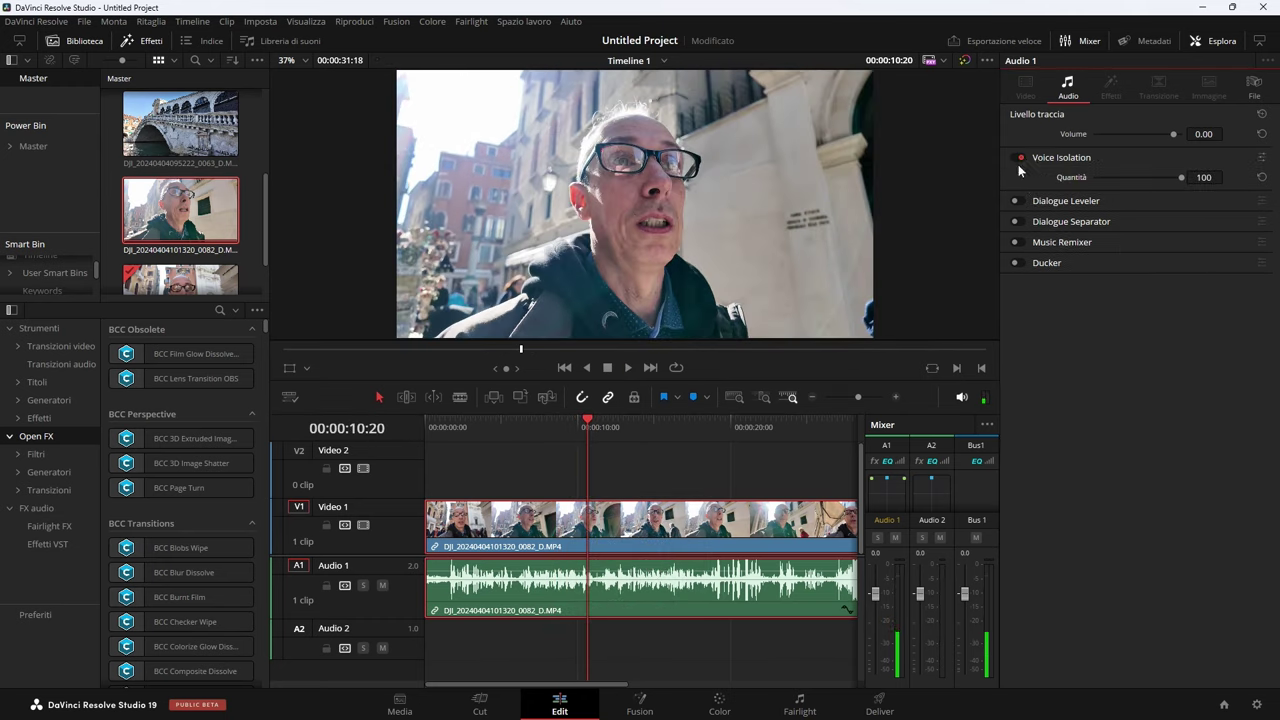
{"action": "left_click", "coordinate": [517, 423]}
{"action": "key", "text": "space"}
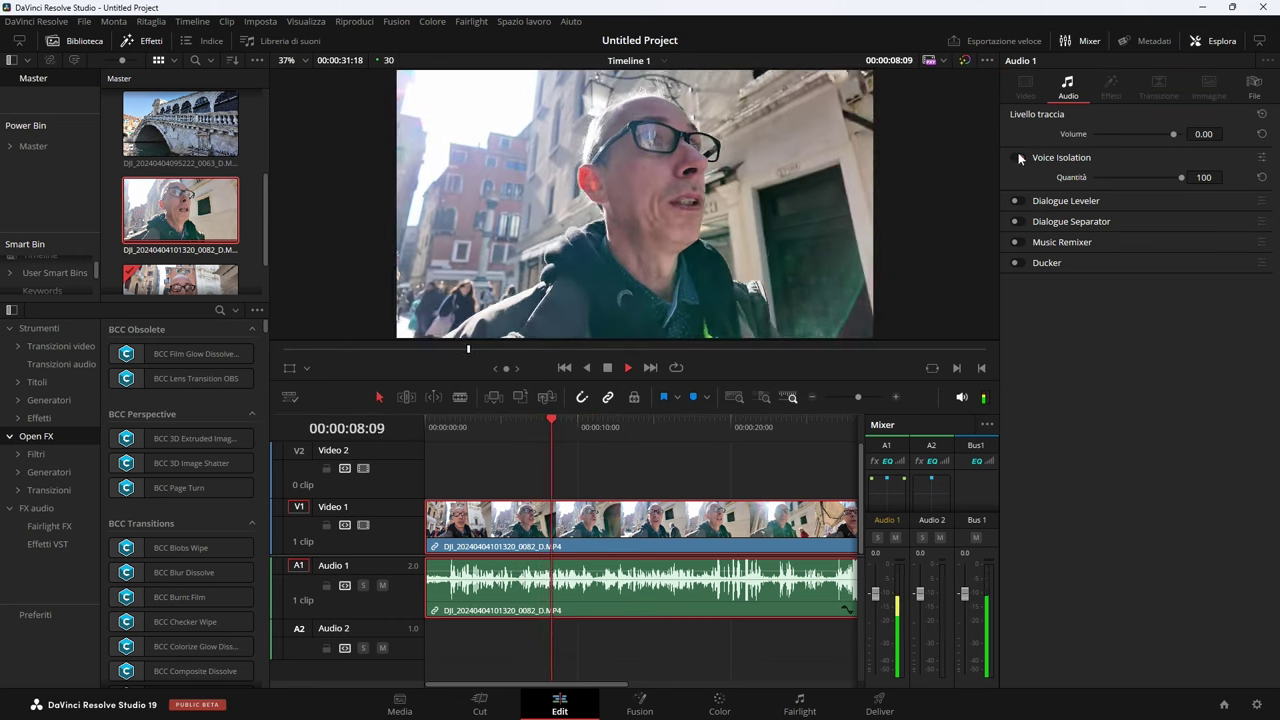
{"action": "left_click", "coordinate": [1016, 155]}
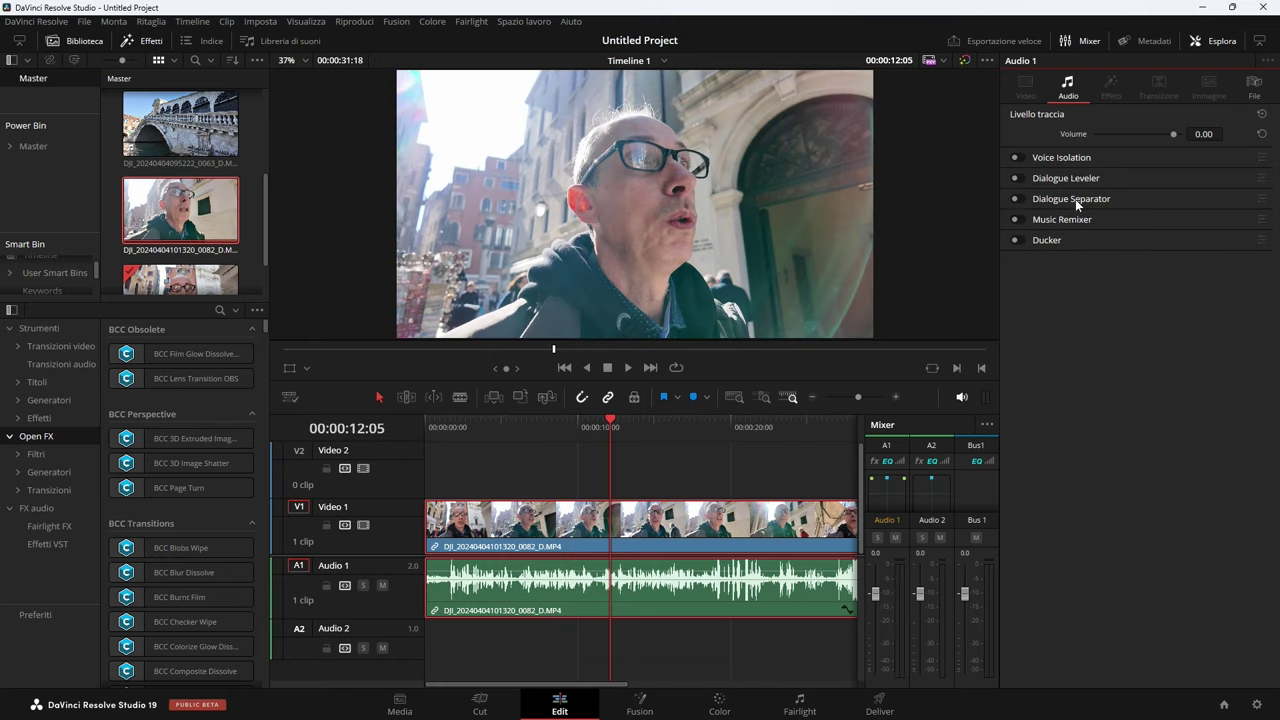
{"action": "left_click", "coordinate": [1021, 198]}
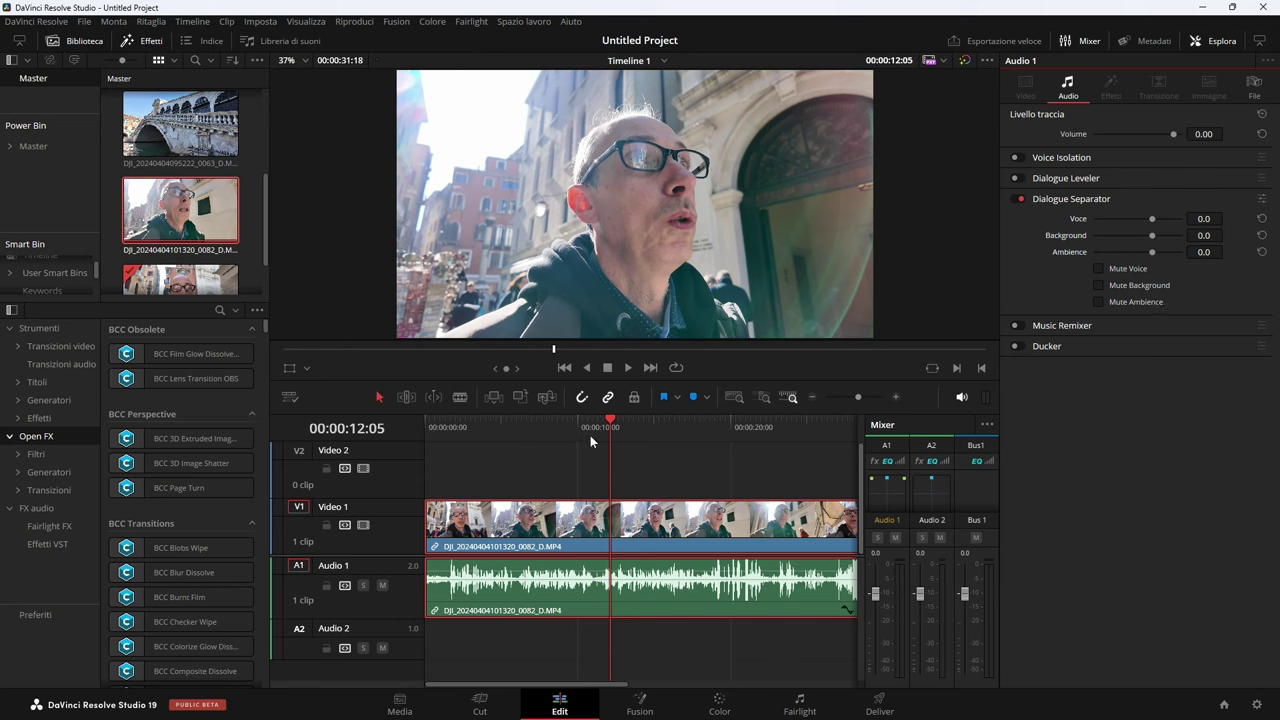
Step: Mute background and ambience in Dialogue Separator and play from about 8 seconds
{"action": "left_click_drag", "start_coordinate": [590, 435], "coordinate": [549, 432]}
{"action": "left_click", "coordinate": [1098, 285]}
{"action": "left_click", "coordinate": [1098, 302]}
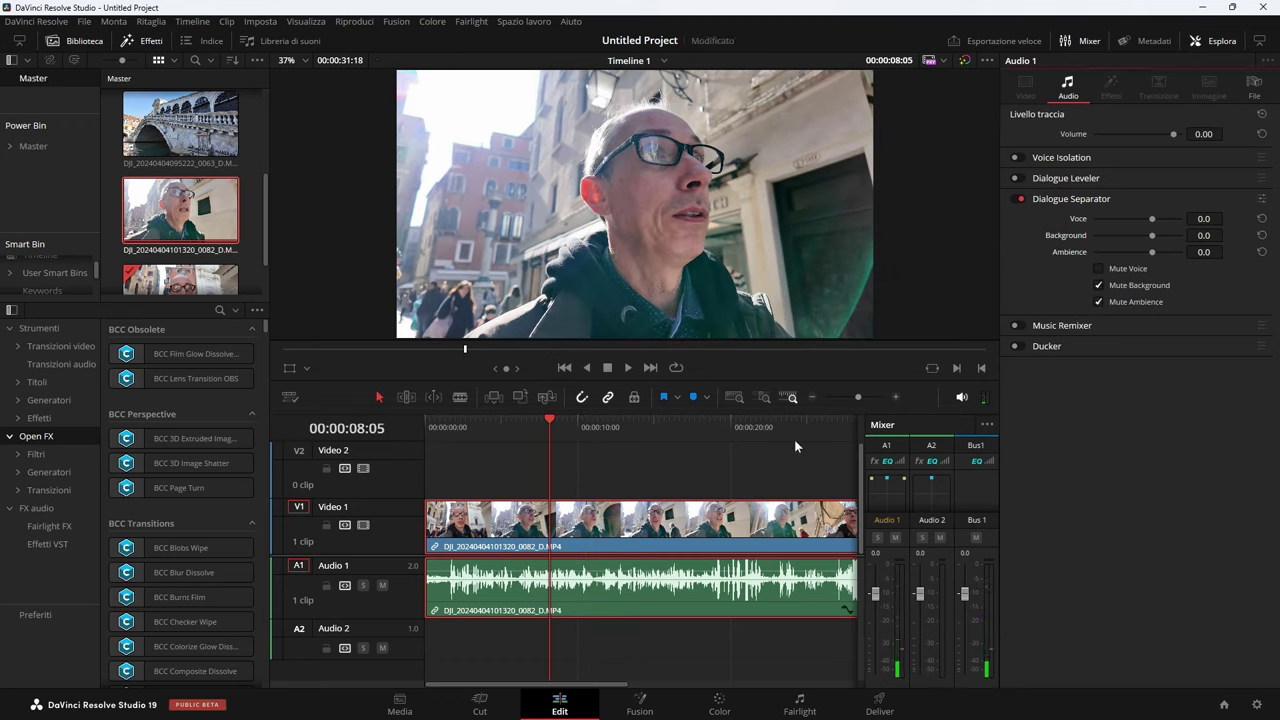
{"action": "key", "text": "space"}
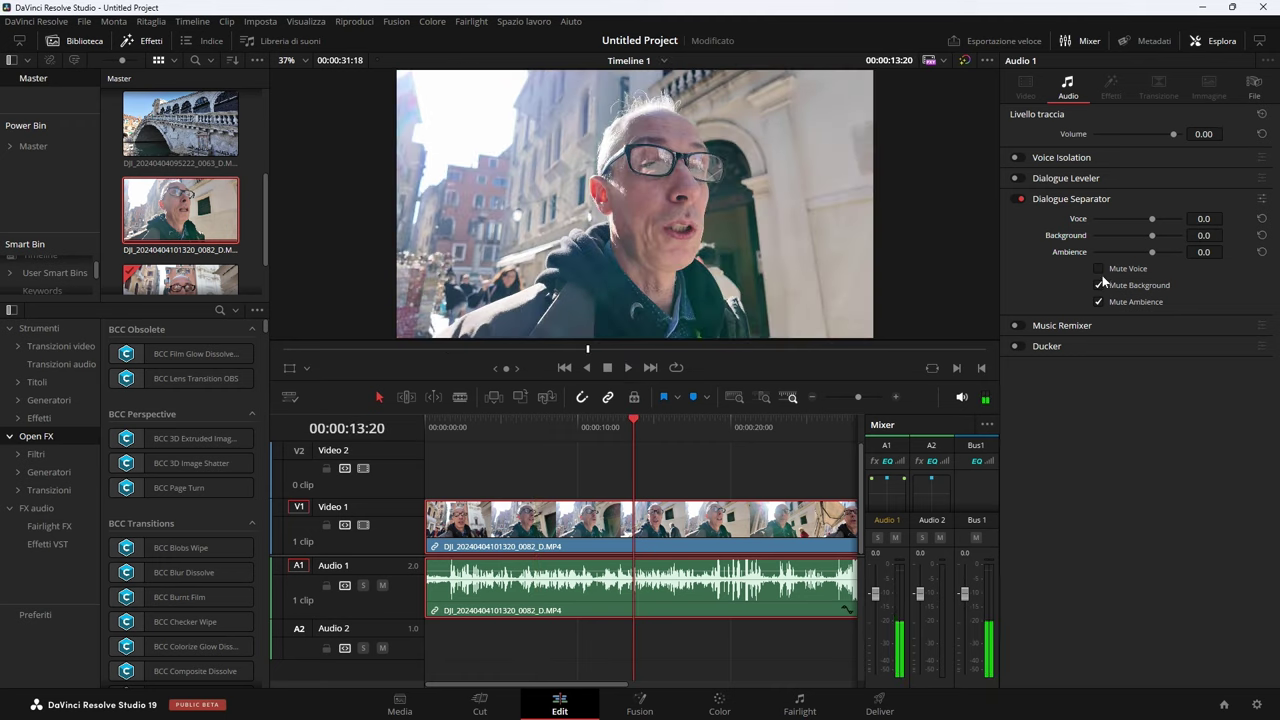
Step: Mute the voice, unmute the background, replay from about 9 seconds, and save the project
{"action": "left_click", "coordinate": [1099, 272]}
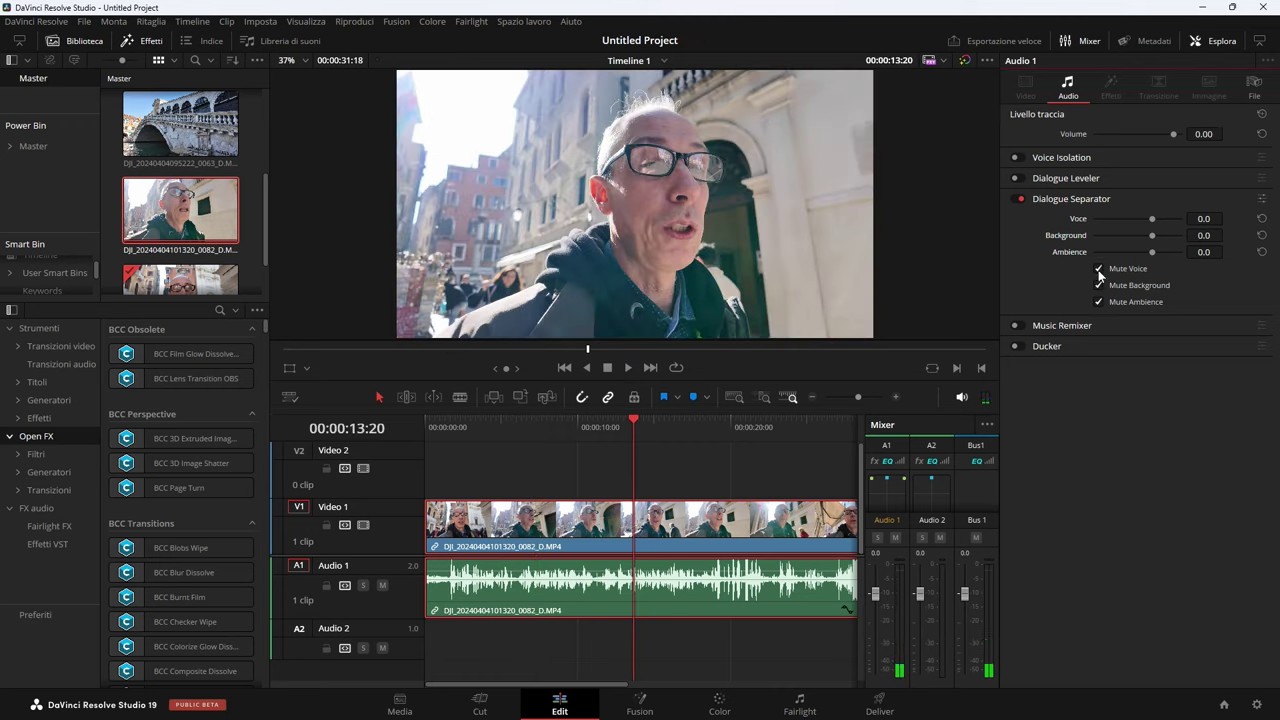
{"action": "left_click", "coordinate": [1099, 285]}
{"action": "left_click", "coordinate": [577, 437]}
{"action": "key", "text": "space"}
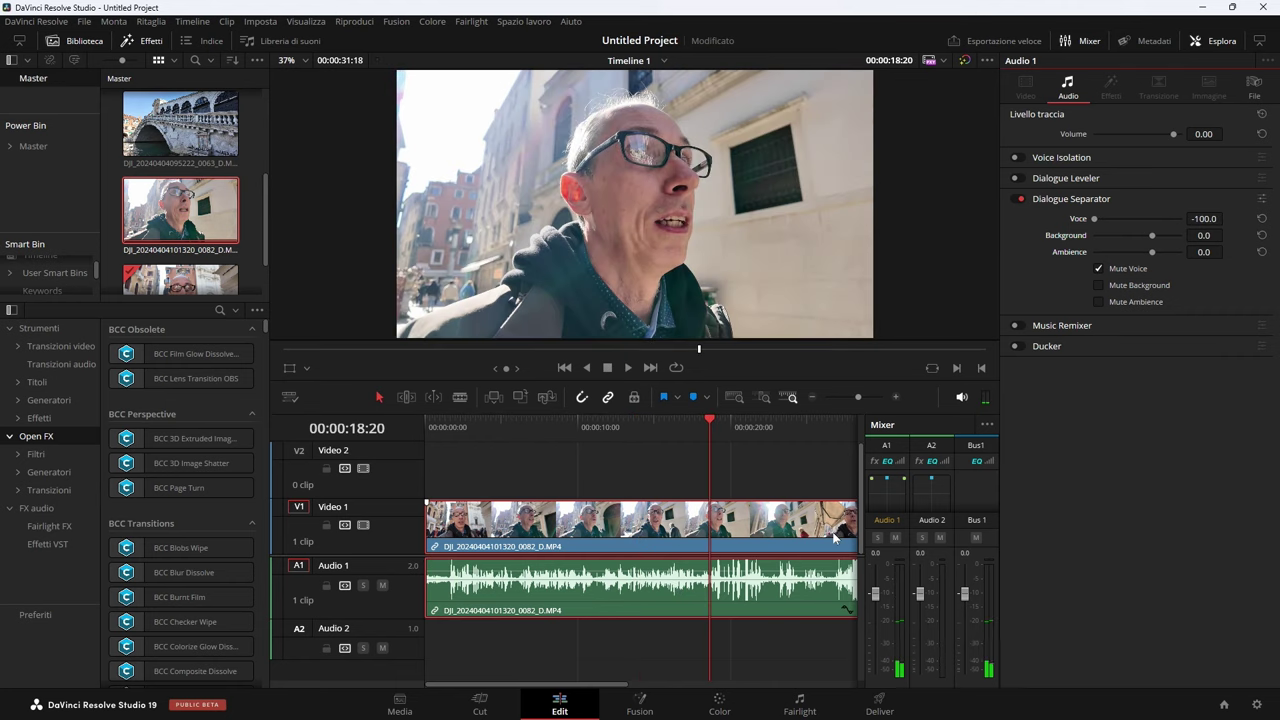
{"action": "key", "text": "ctrl+s"}
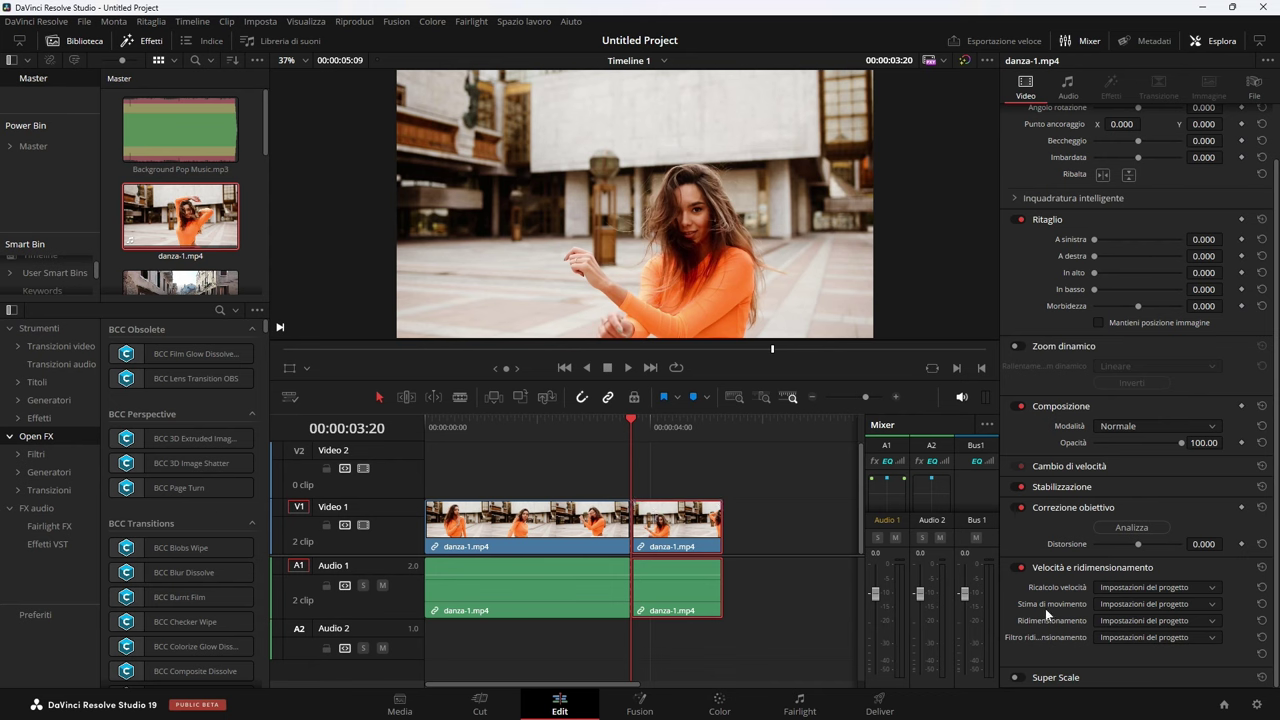
Step: Set the dance clip's motion estimation to Speed Warp Faster
{"action": "left_click", "coordinate": [1105, 605]}
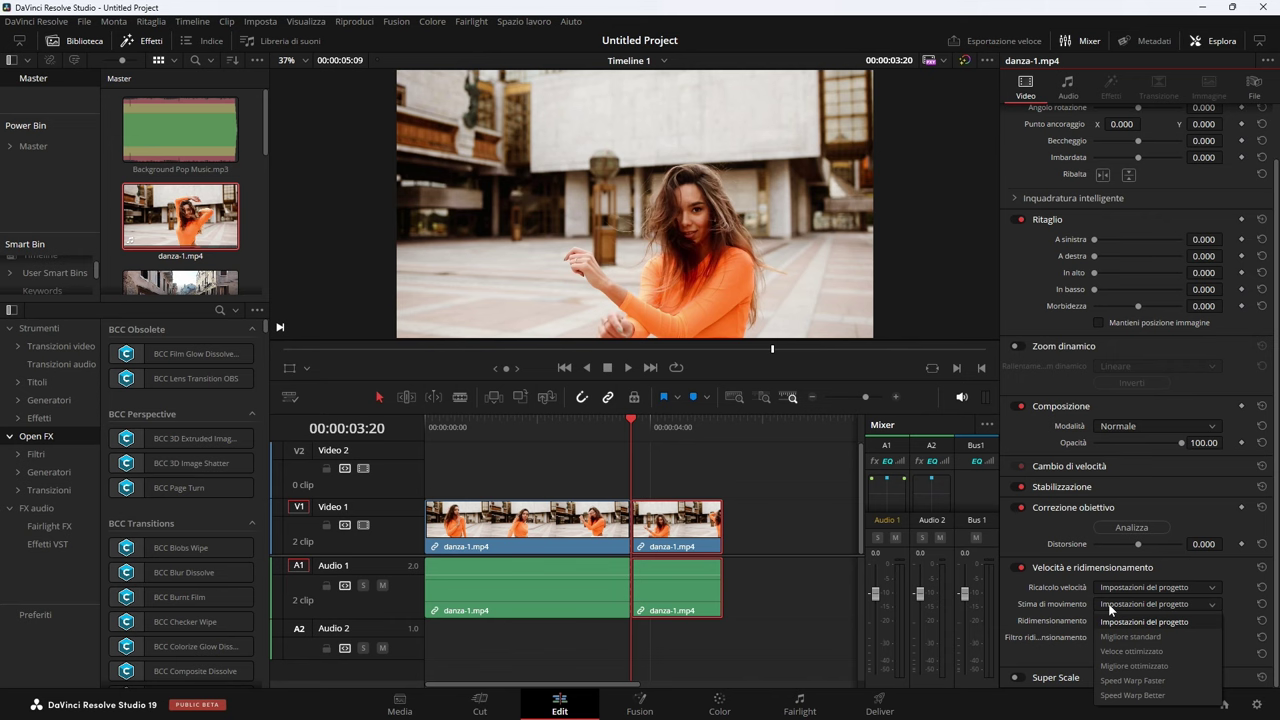
{"action": "left_click", "coordinate": [1147, 680]}
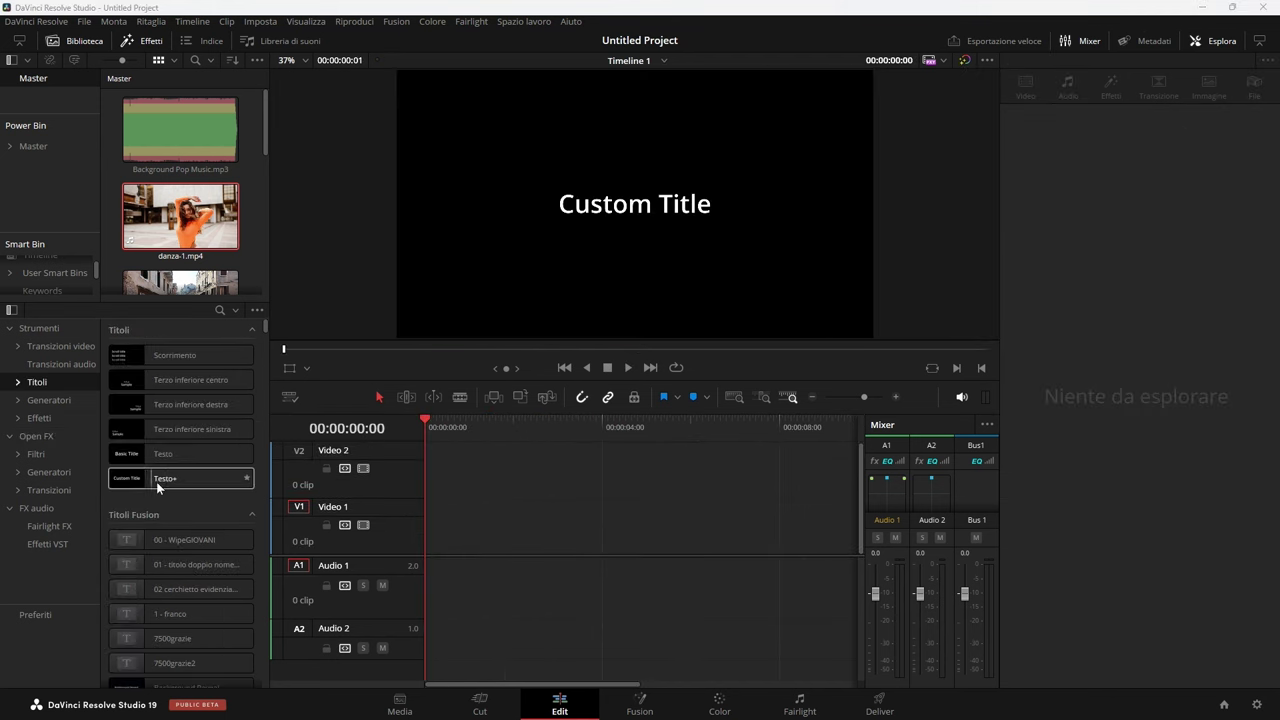
Step: Place a Text+ title on Video 1 and change its text to DAVINCI
{"action": "mouse_move", "coordinate": [156, 481]}
{"action": "left_mouse_down"}
{"action": "mouse_move", "coordinate": [386, 551]}
{"action": "mouse_move", "coordinate": [503, 518]}
{"action": "left_mouse_up"}
{"action": "left_click", "coordinate": [503, 518]}
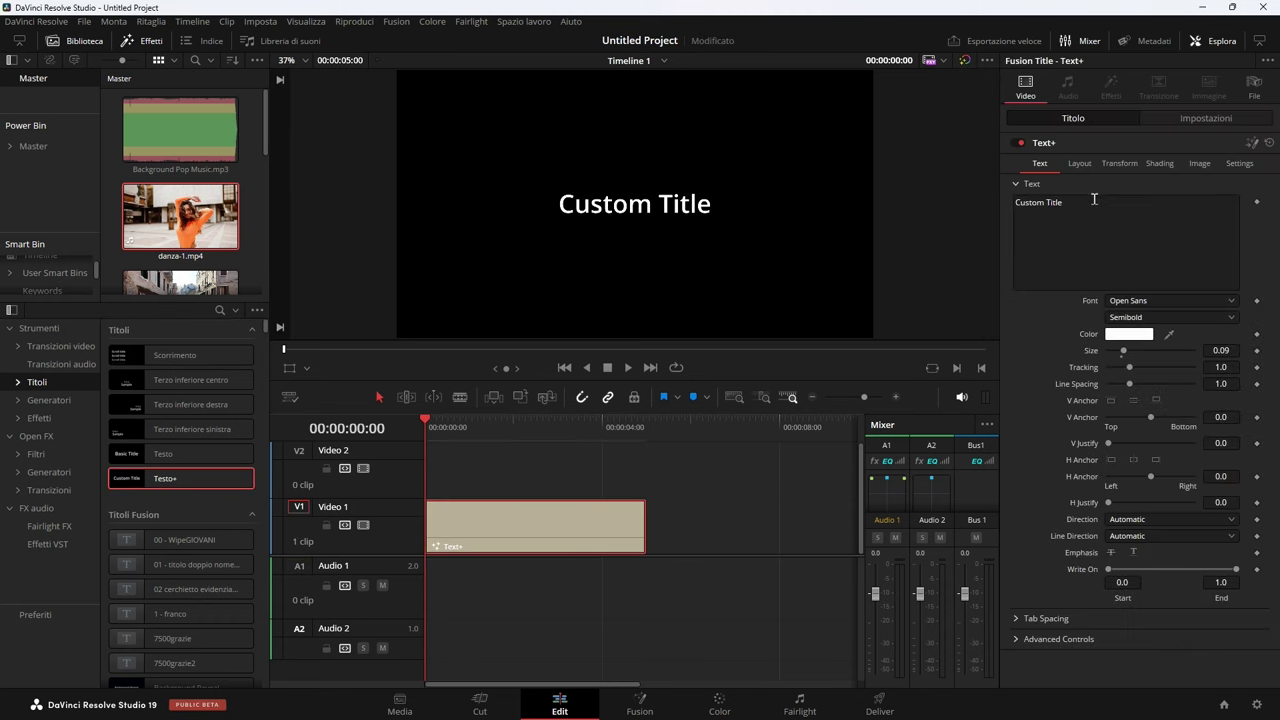
{"action": "left_click_drag", "start_coordinate": [1091, 197], "coordinate": [954, 201]}
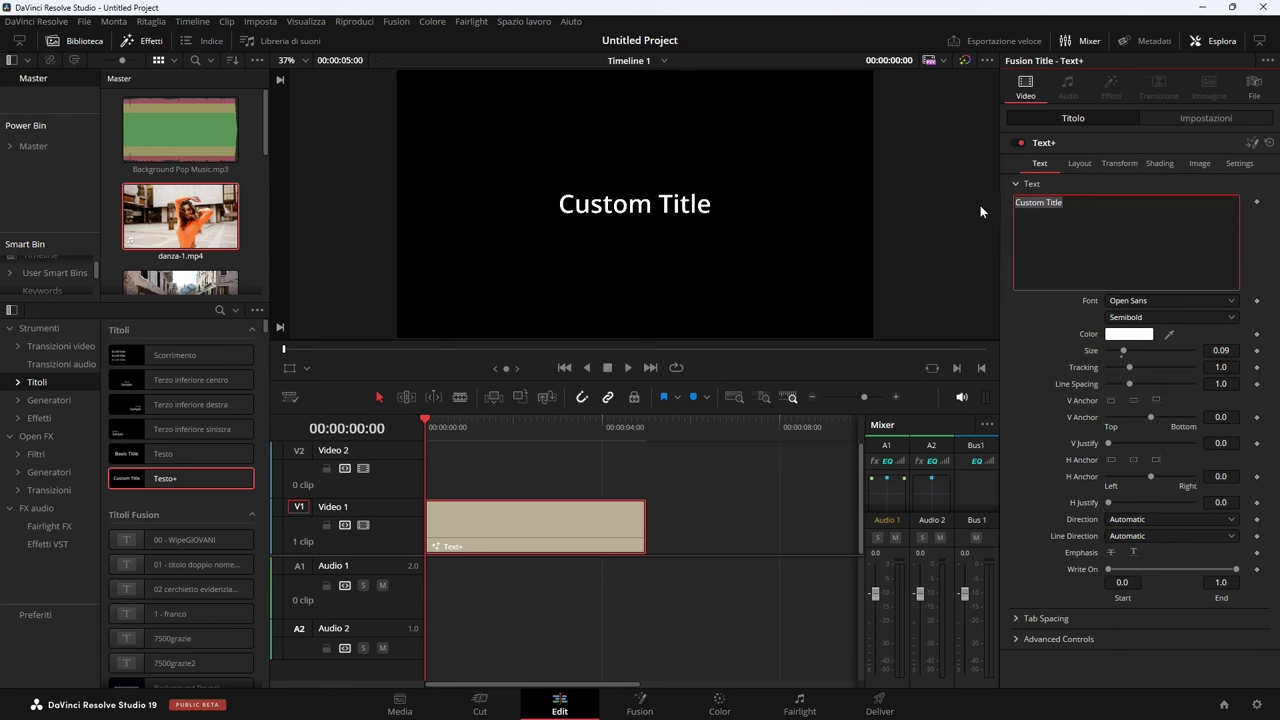
{"action": "type", "text": "DAVINCI"}
Step: Show Fusion on-screen controls and allow manual positioning of the title's individual letters
{"action": "left_click", "coordinate": [307, 368]}
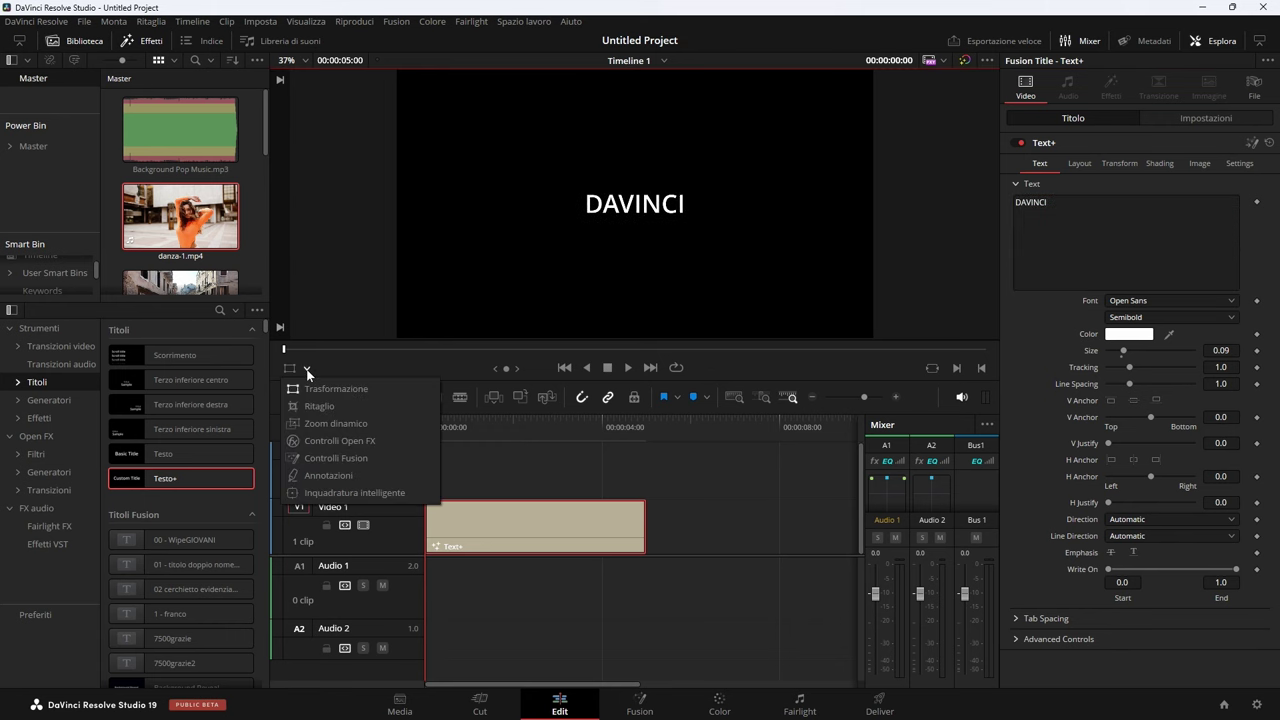
{"action": "left_click", "coordinate": [310, 456]}
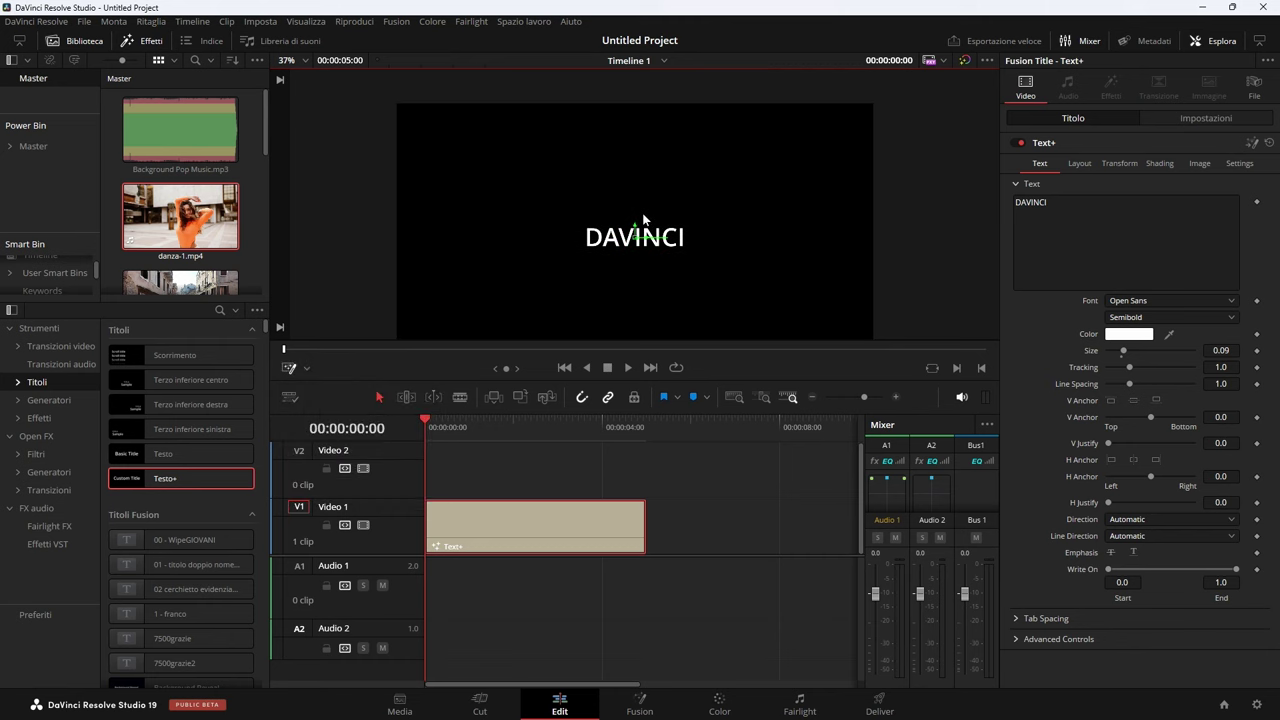
{"action": "scroll", "coordinate": [640, 256], "scroll_direction": "up", "scroll_amount": 1}
{"action": "scroll", "coordinate": [640, 256], "scroll_direction": "up", "scroll_amount": 1}
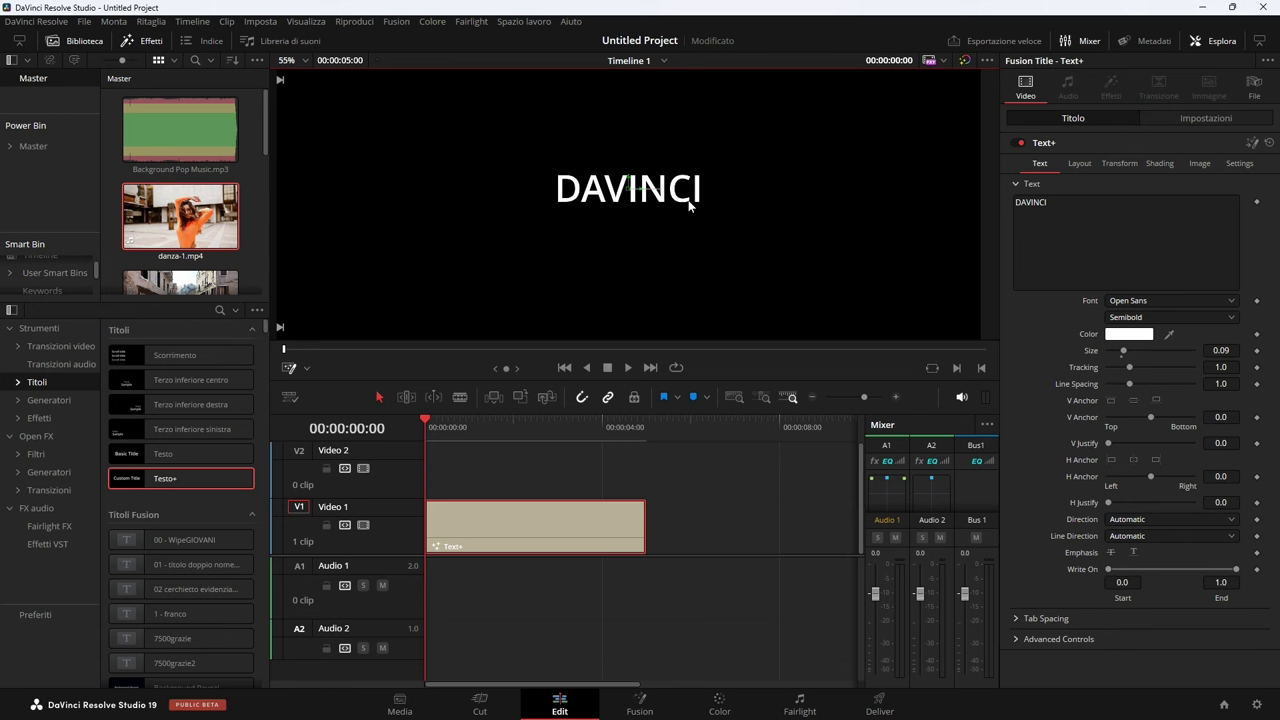
{"action": "right_click", "coordinate": [702, 197]}
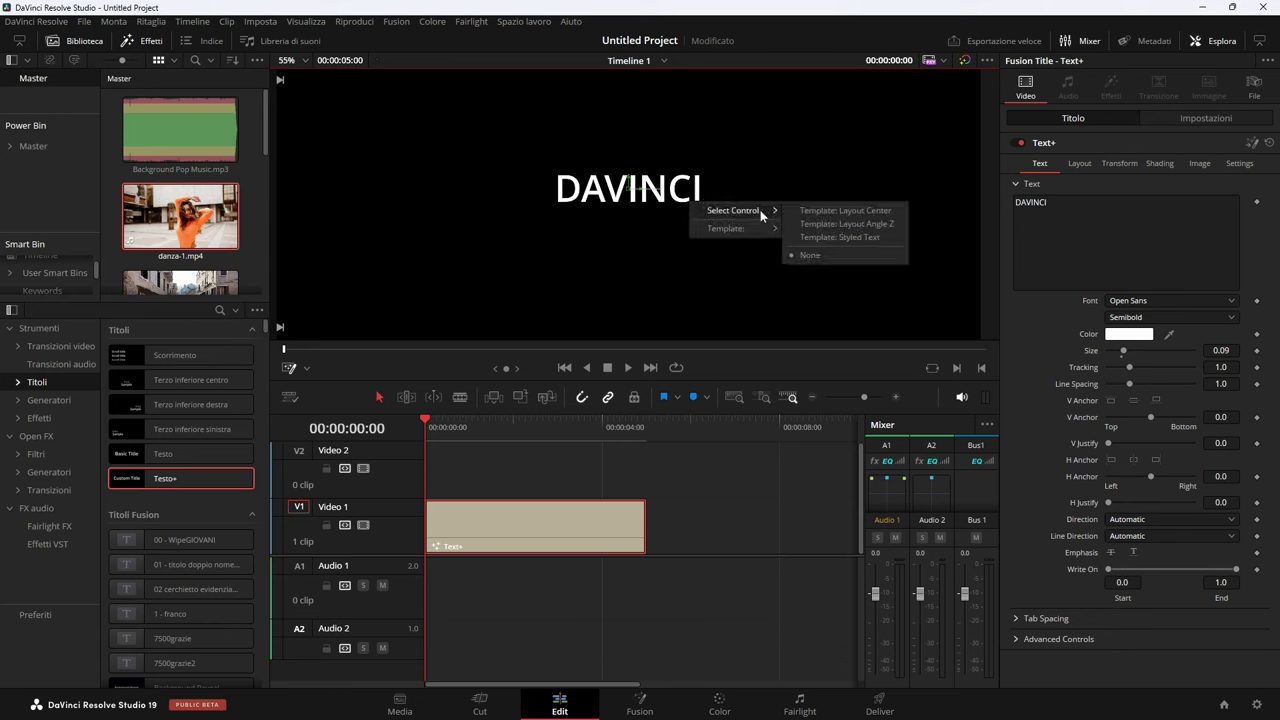
{"action": "mouse_move", "coordinate": [754, 228]}
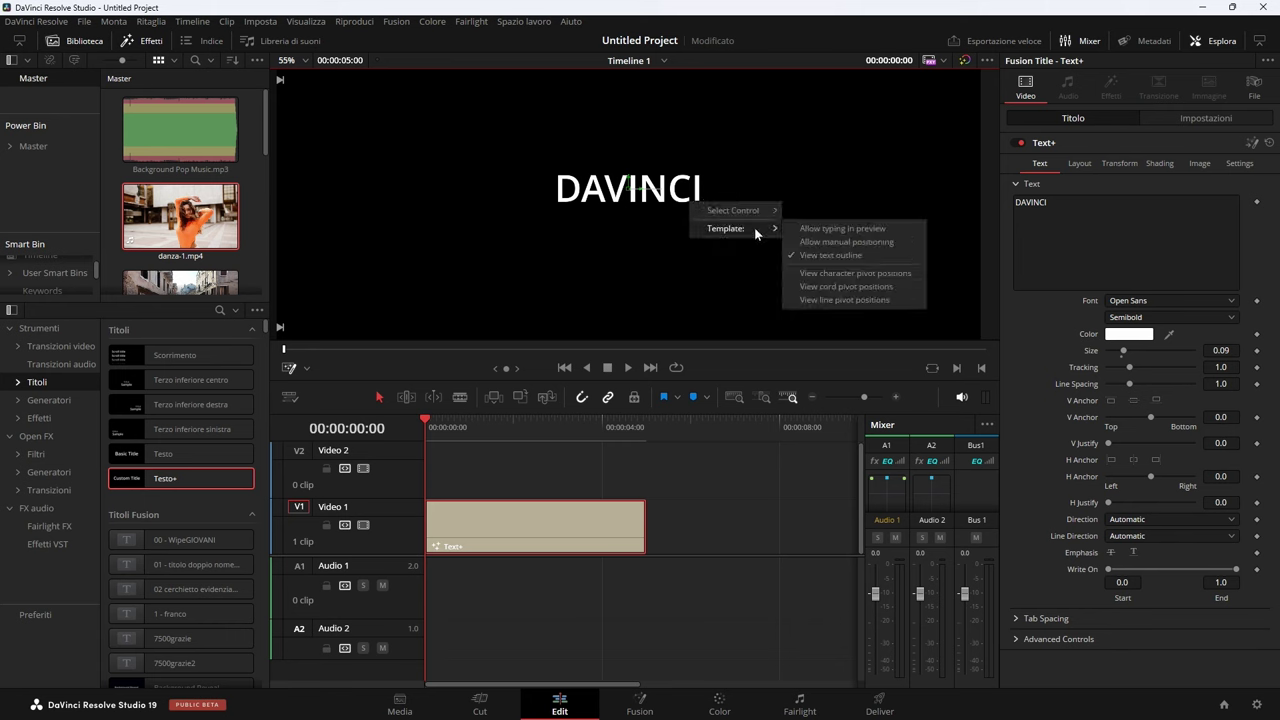
{"action": "left_click", "coordinate": [857, 241]}
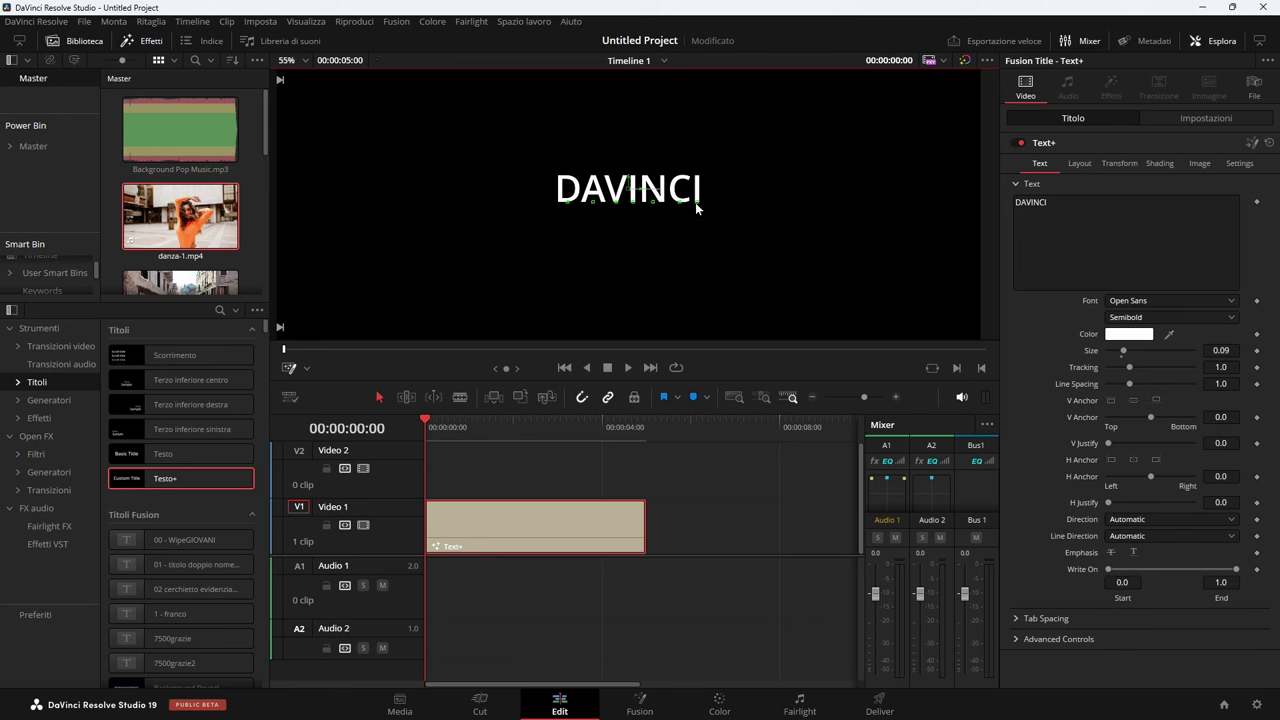
Step: Drag the last I and the N out of DAVINCI, then restore transform controls
{"action": "mouse_move", "coordinate": [696, 203]}
{"action": "left_mouse_down"}
{"action": "mouse_move", "coordinate": [714, 227]}
{"action": "mouse_move", "coordinate": [687, 167]}
{"action": "left_mouse_up"}
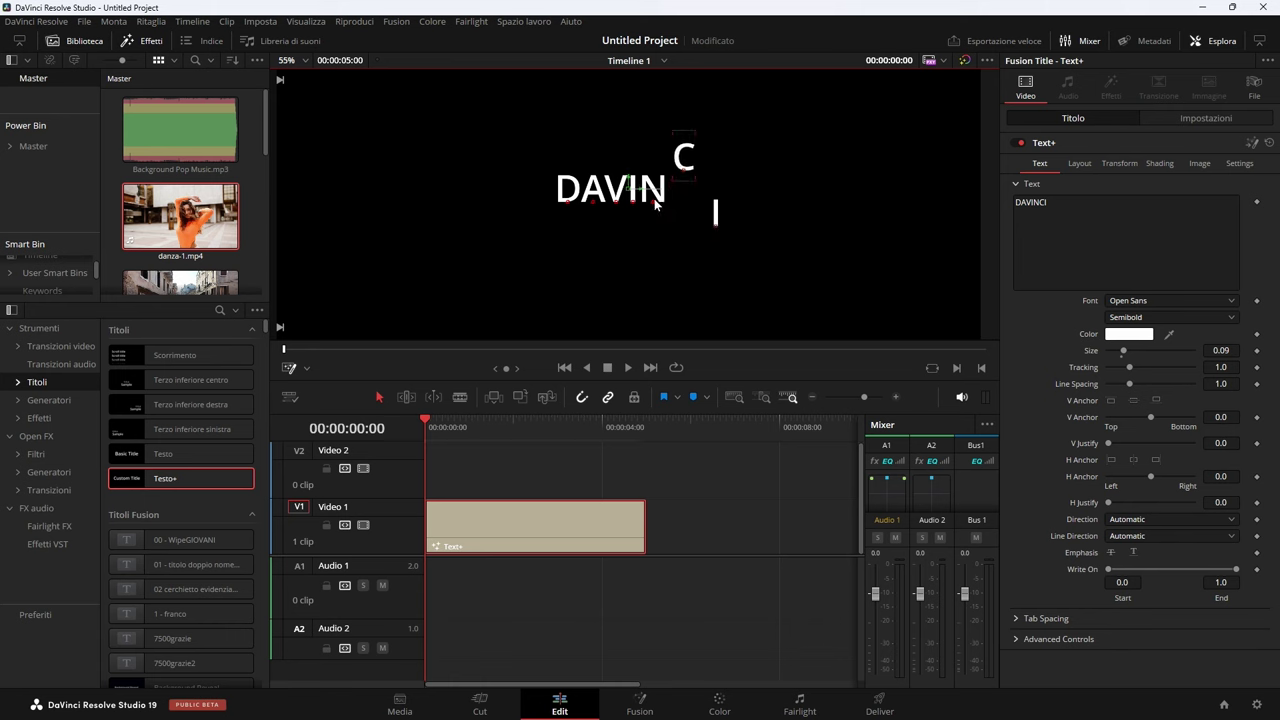
{"action": "mouse_move", "coordinate": [656, 204]}
{"action": "left_mouse_down"}
{"action": "mouse_move", "coordinate": [654, 226]}
{"action": "mouse_move", "coordinate": [632, 175]}
{"action": "mouse_move", "coordinate": [620, 224]}
{"action": "mouse_move", "coordinate": [591, 175]}
{"action": "mouse_move", "coordinate": [550, 211]}
{"action": "left_mouse_up"}
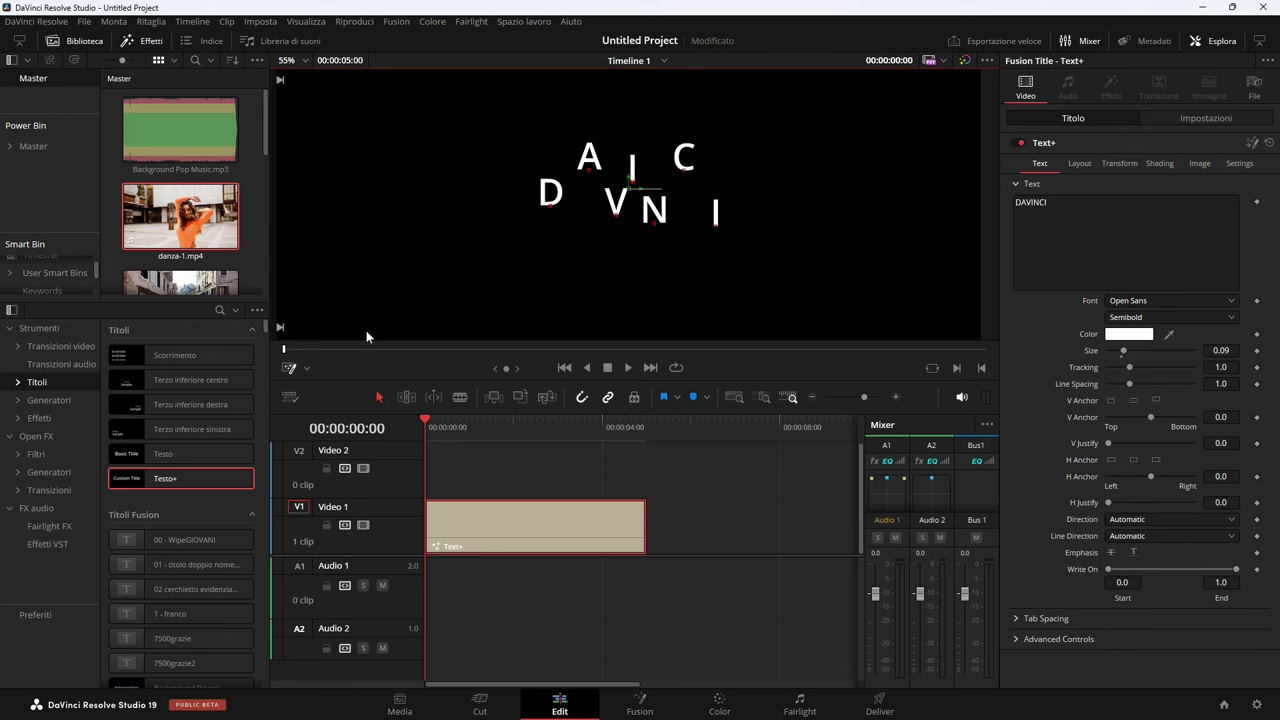
{"action": "left_click", "coordinate": [308, 371]}
{"action": "left_click", "coordinate": [310, 393]}
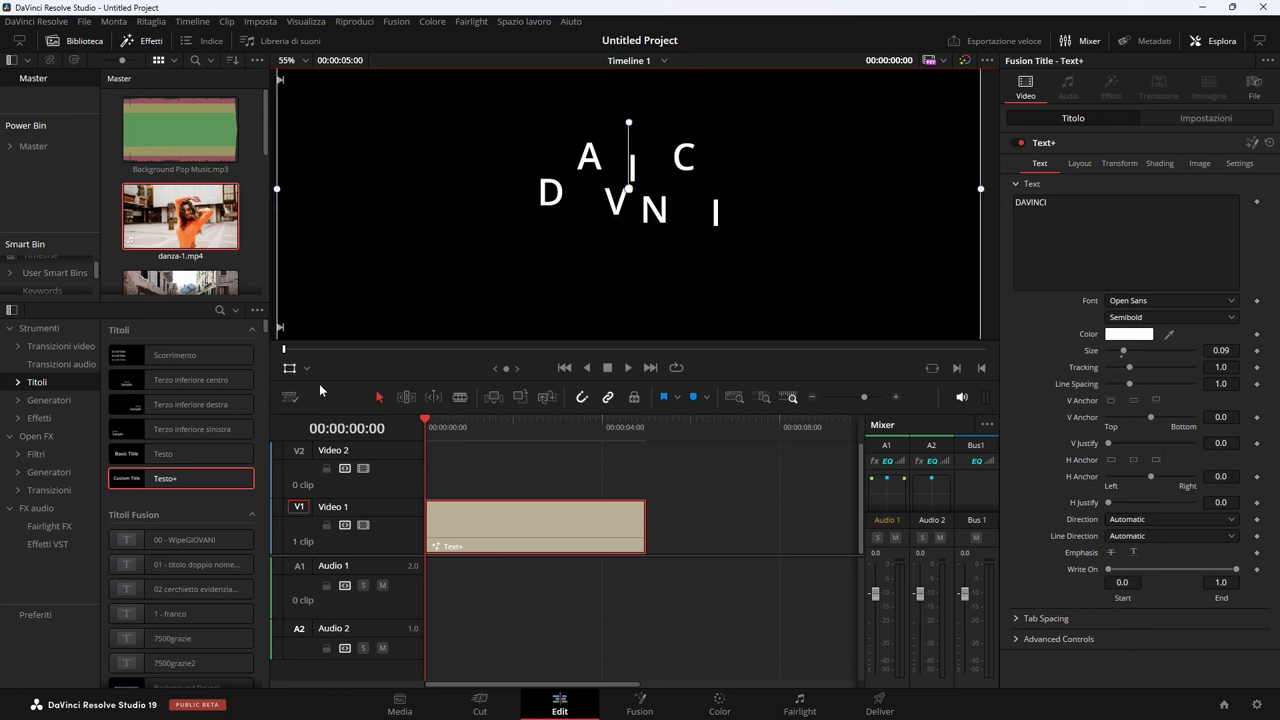
{"action": "left_click", "coordinate": [641, 348]}
{"action": "scroll", "coordinate": [639, 235], "scroll_direction": "down", "scroll_amount": 3}
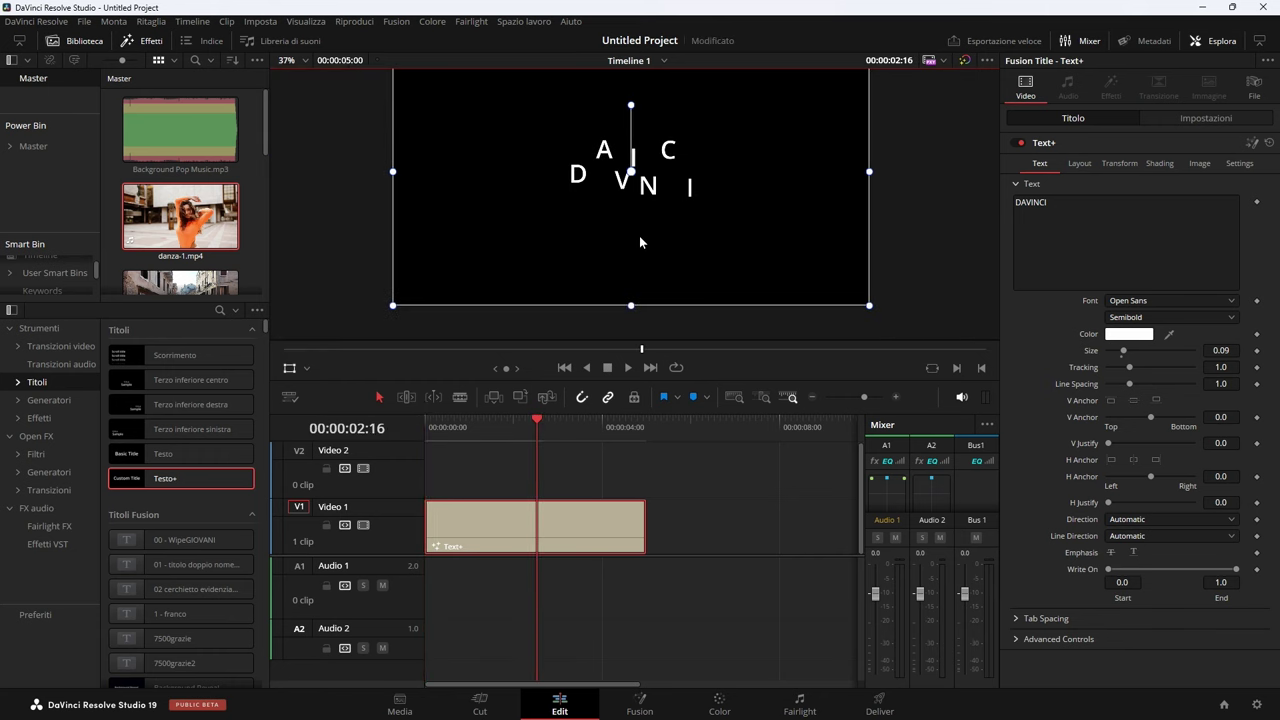
{"action": "left_click_drag", "start_coordinate": [639, 258], "coordinate": [622, 291]}
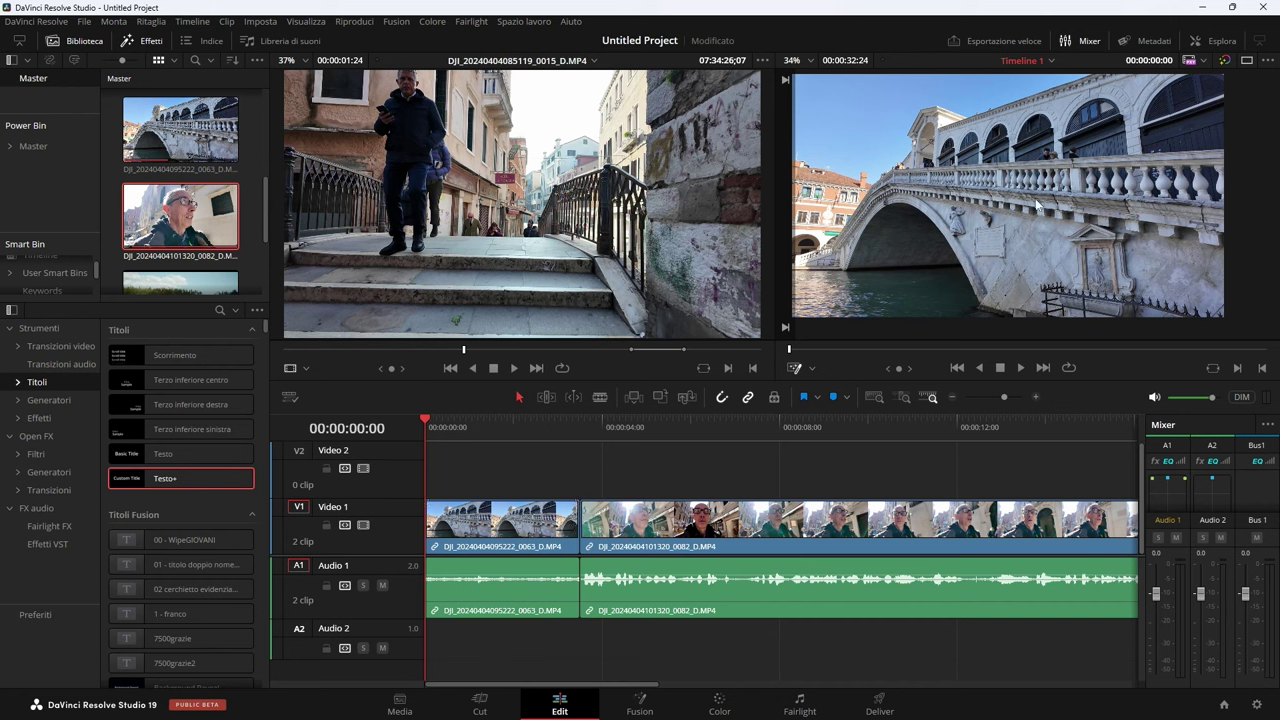
Step: Roll the V1 edit point between the two DJI clips a few frames later, fine-tuning frame by frame
{"action": "double_click", "coordinate": [578, 518]}
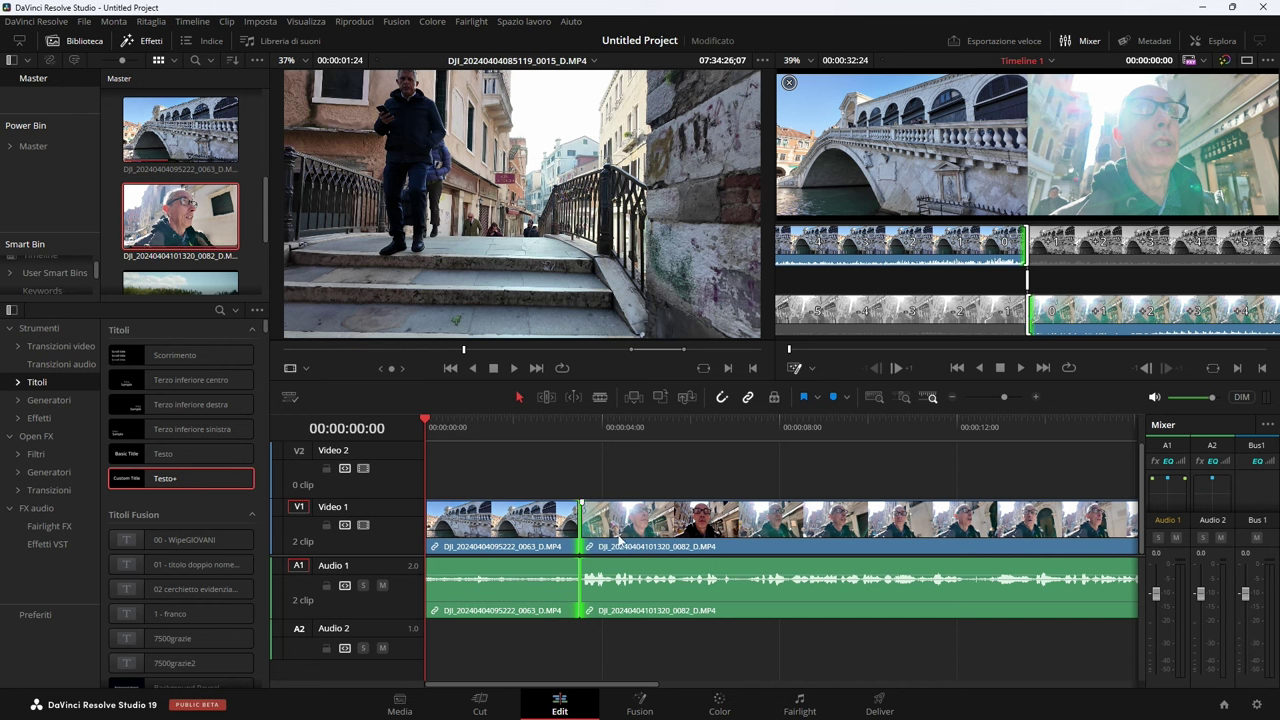
{"action": "left_click", "coordinate": [584, 515]}
{"action": "mouse_move", "coordinate": [584, 515]}
{"action": "left_mouse_down"}
{"action": "mouse_move", "coordinate": [556, 518]}
{"action": "mouse_move", "coordinate": [568, 521]}
{"action": "left_mouse_up"}
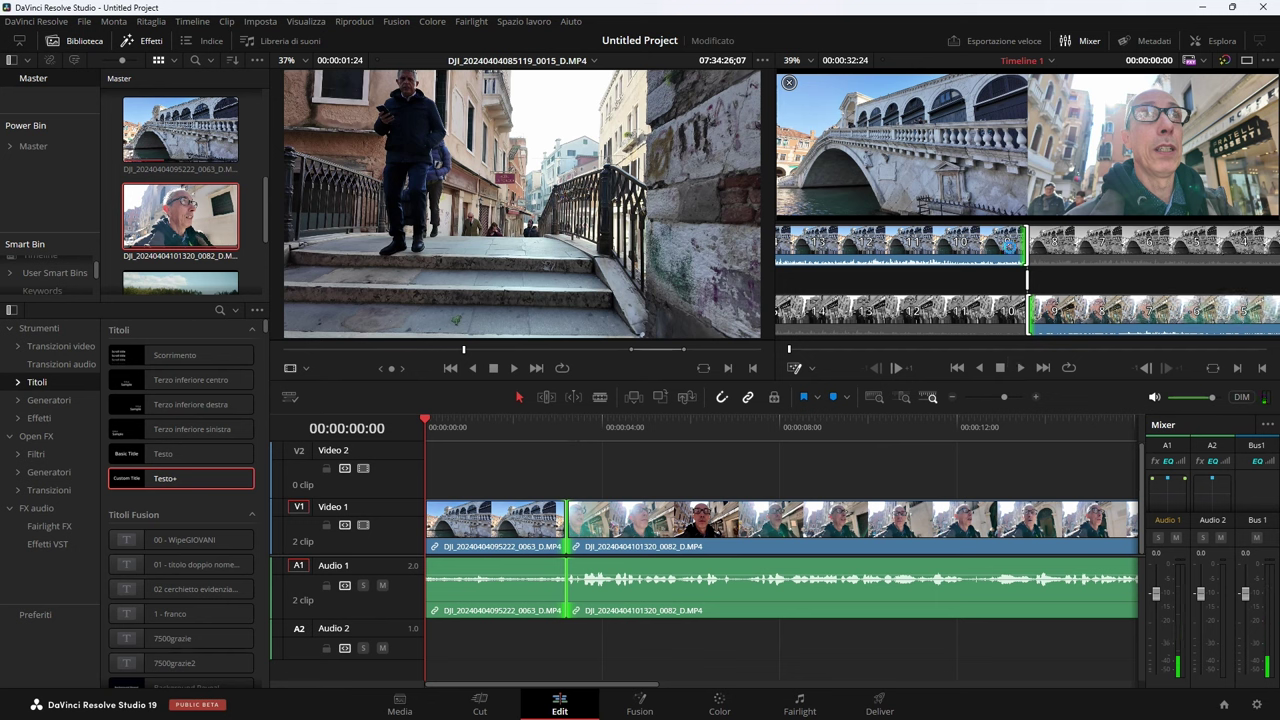
{"action": "mouse_move", "coordinate": [568, 528]}
{"action": "left_mouse_down"}
{"action": "mouse_move", "coordinate": [588, 530]}
{"action": "mouse_move", "coordinate": [576, 527]}
{"action": "left_mouse_up"}
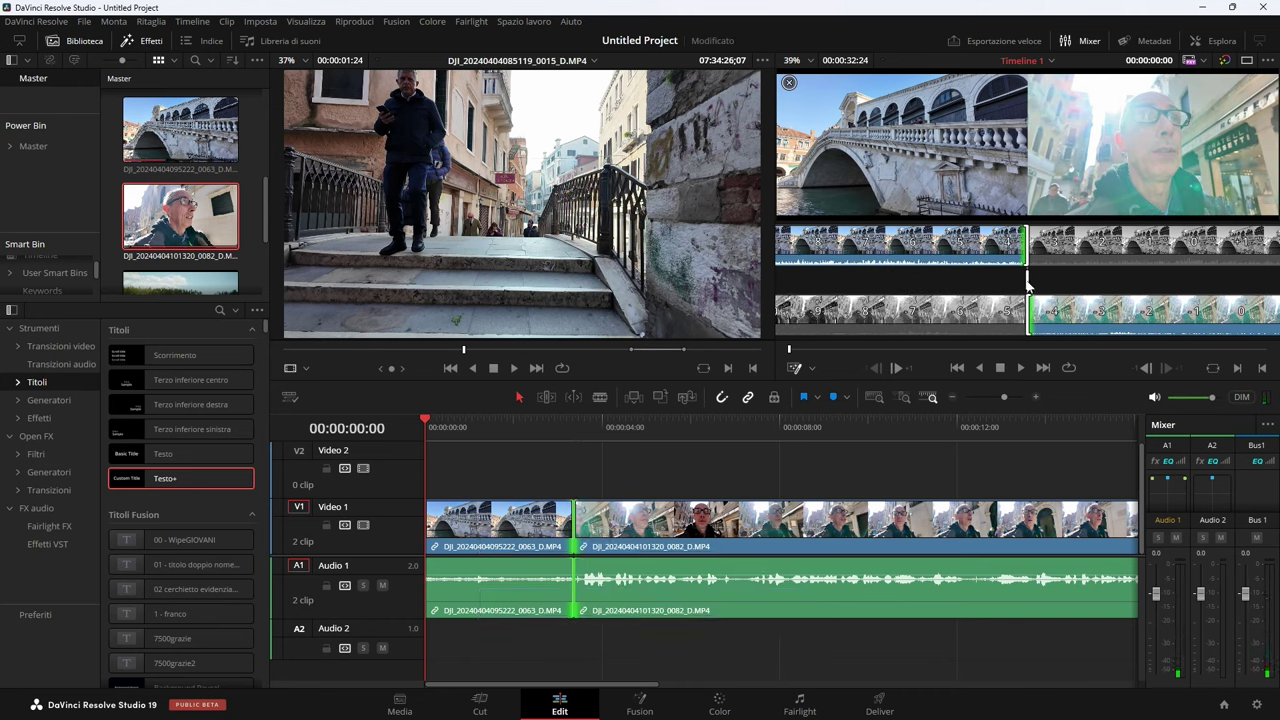
{"action": "left_click_drag", "start_coordinate": [1028, 285], "coordinate": [1040, 285]}
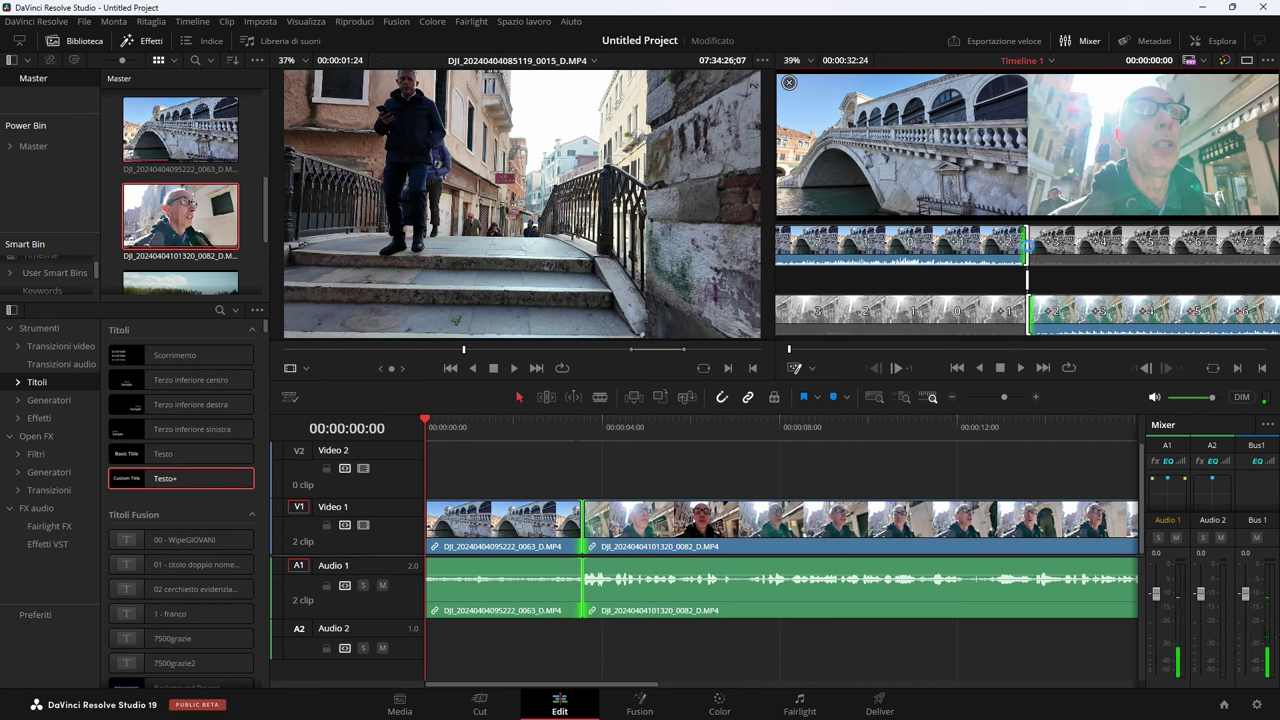
{"action": "left_click_drag", "start_coordinate": [1037, 247], "coordinate": [1055, 247]}
{"action": "left_click_drag", "start_coordinate": [1015, 311], "coordinate": [1027, 311]}
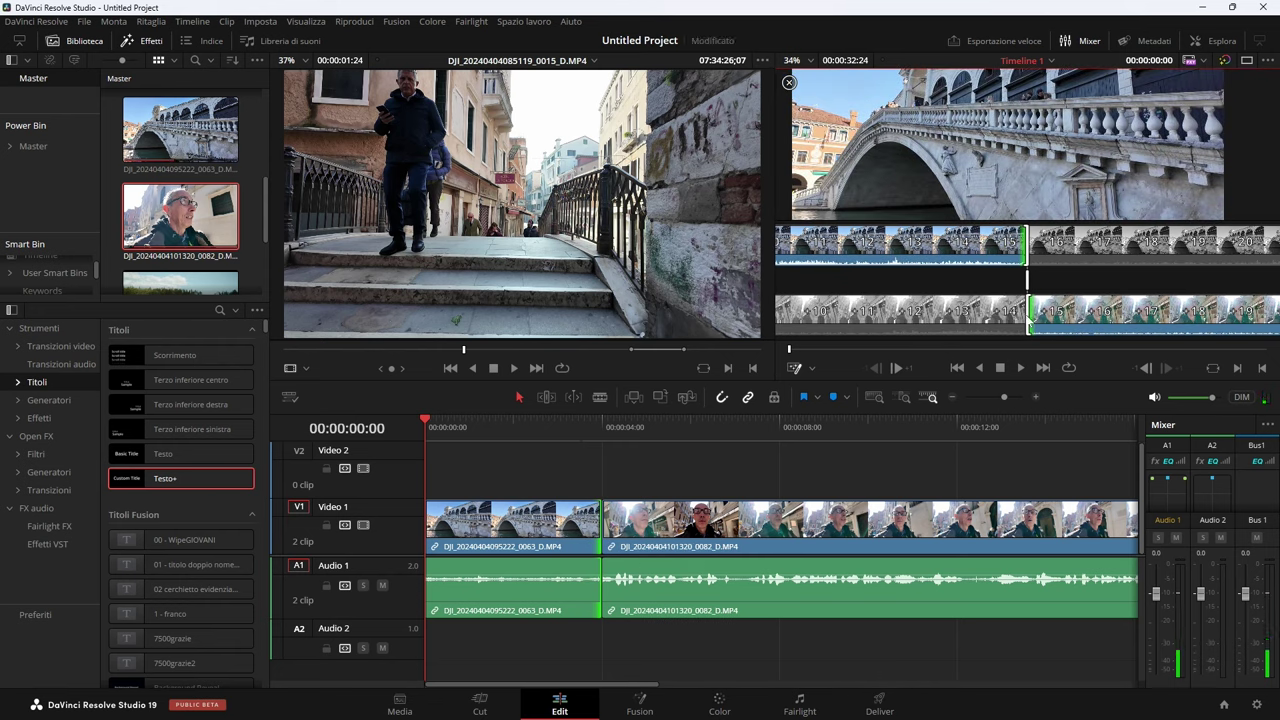
{"action": "left_click_drag", "start_coordinate": [1025, 311], "coordinate": [1029, 311]}
{"action": "key", "text": "comma"}
{"action": "key", "text": "comma"}
{"action": "key", "text": "comma"}
{"action": "key", "text": "comma"}
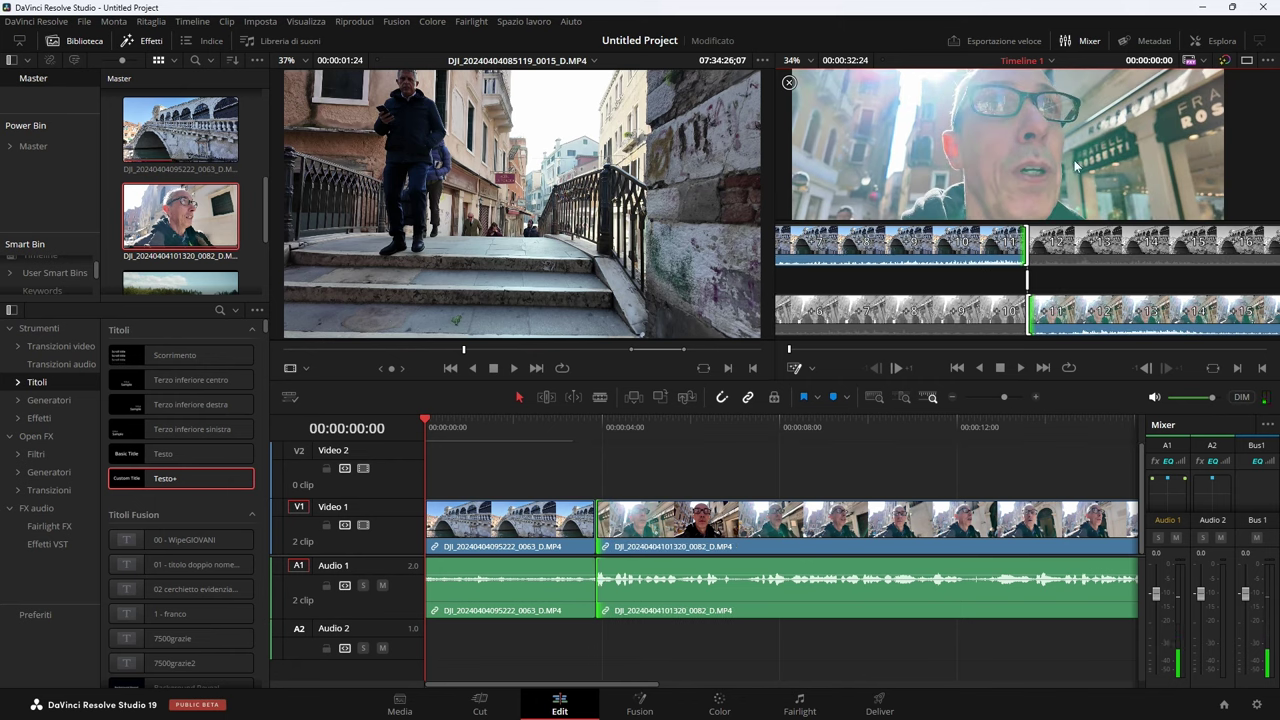
{"action": "left_click_drag", "start_coordinate": [596, 522], "coordinate": [590, 524]}
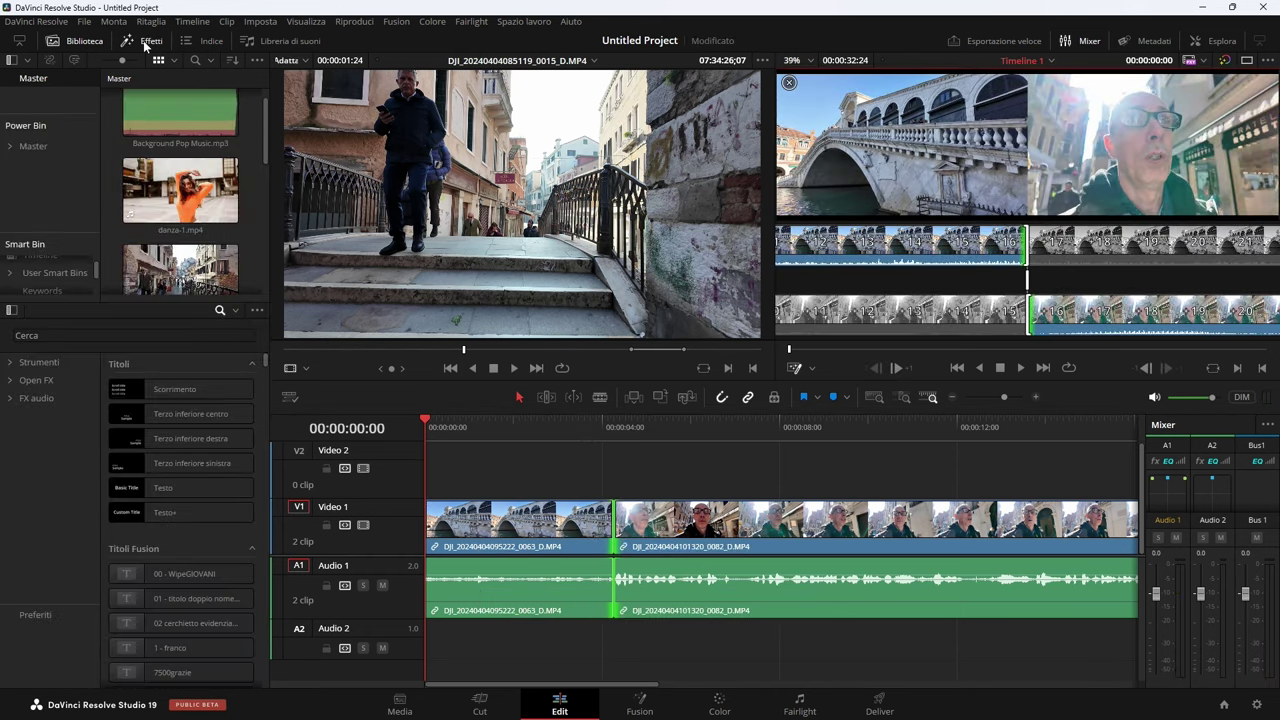
Step: Search the effects library for 'BCC page' with the scope set to All Folders
{"action": "left_click", "coordinate": [57, 337]}
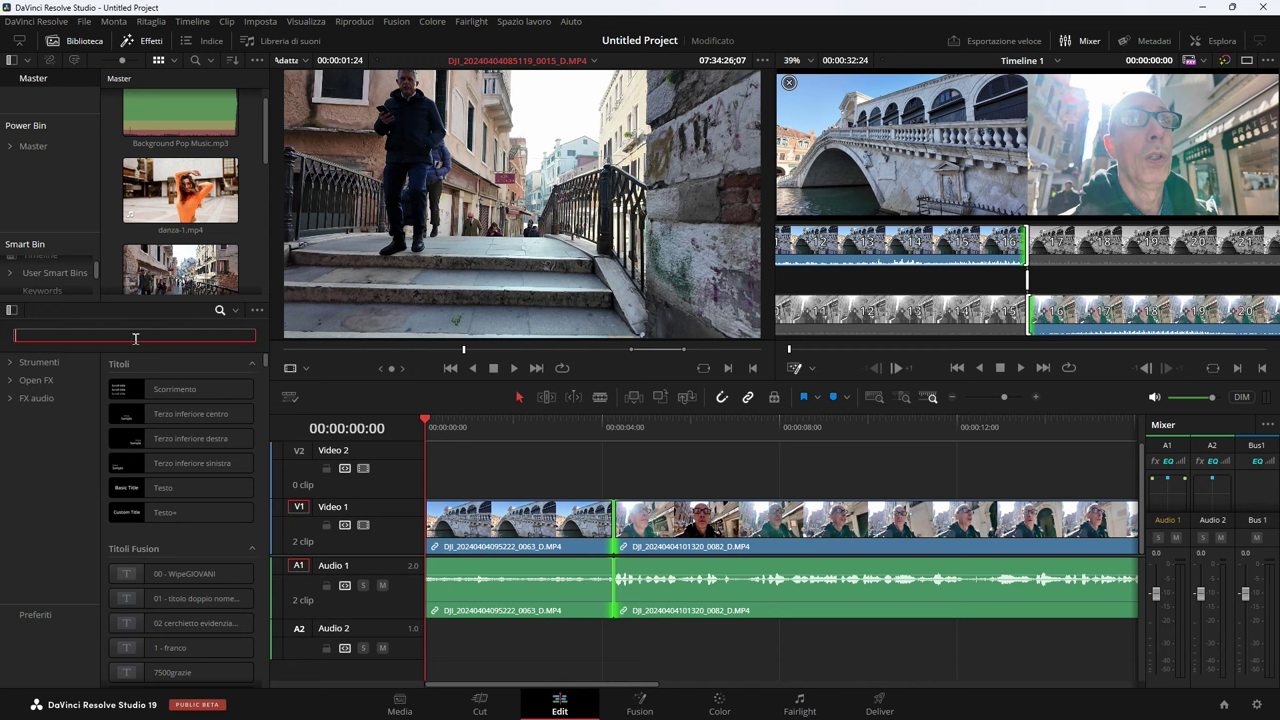
{"action": "left_click", "coordinate": [38, 363]}
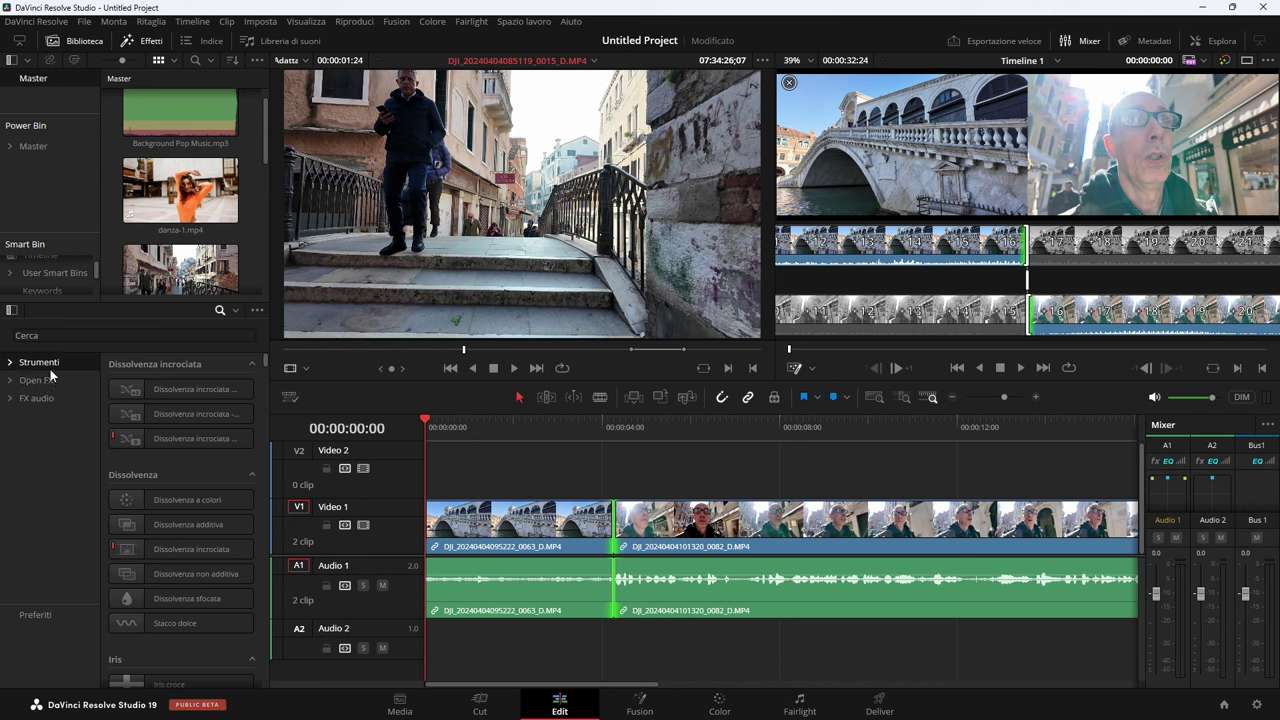
{"action": "left_click", "coordinate": [50, 381]}
{"action": "left_click", "coordinate": [236, 310]}
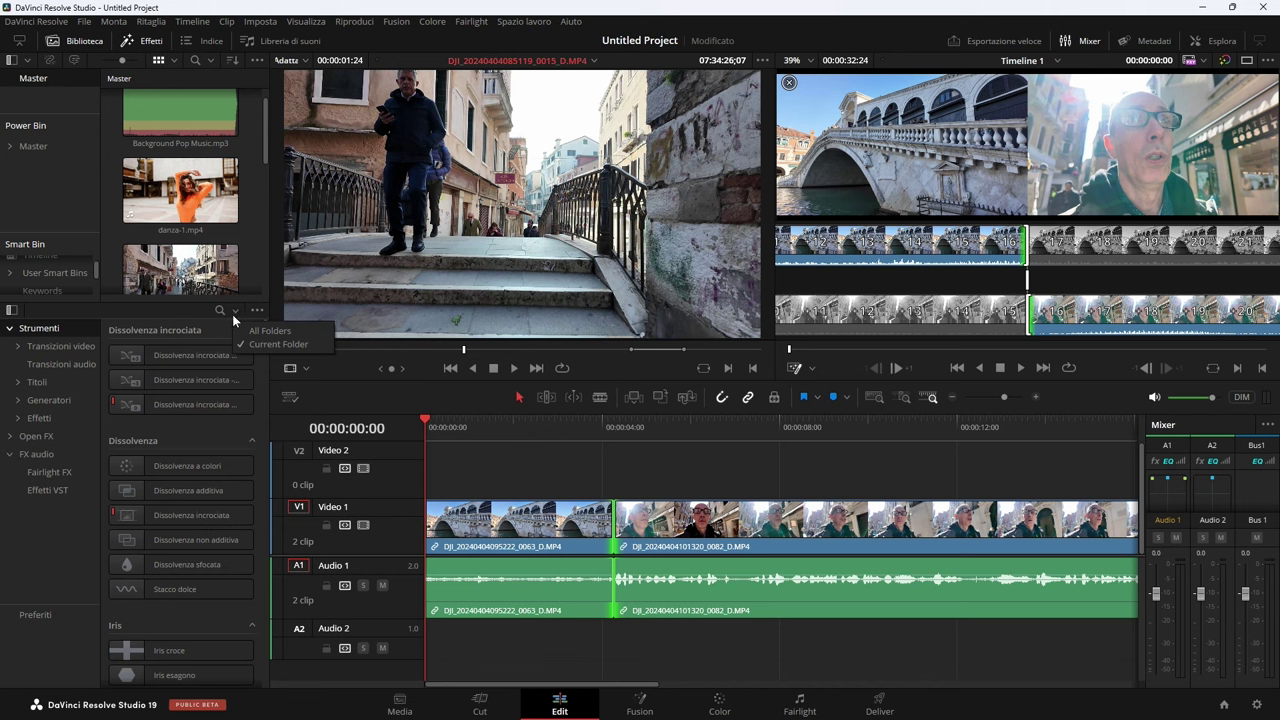
{"action": "left_click", "coordinate": [270, 331]}
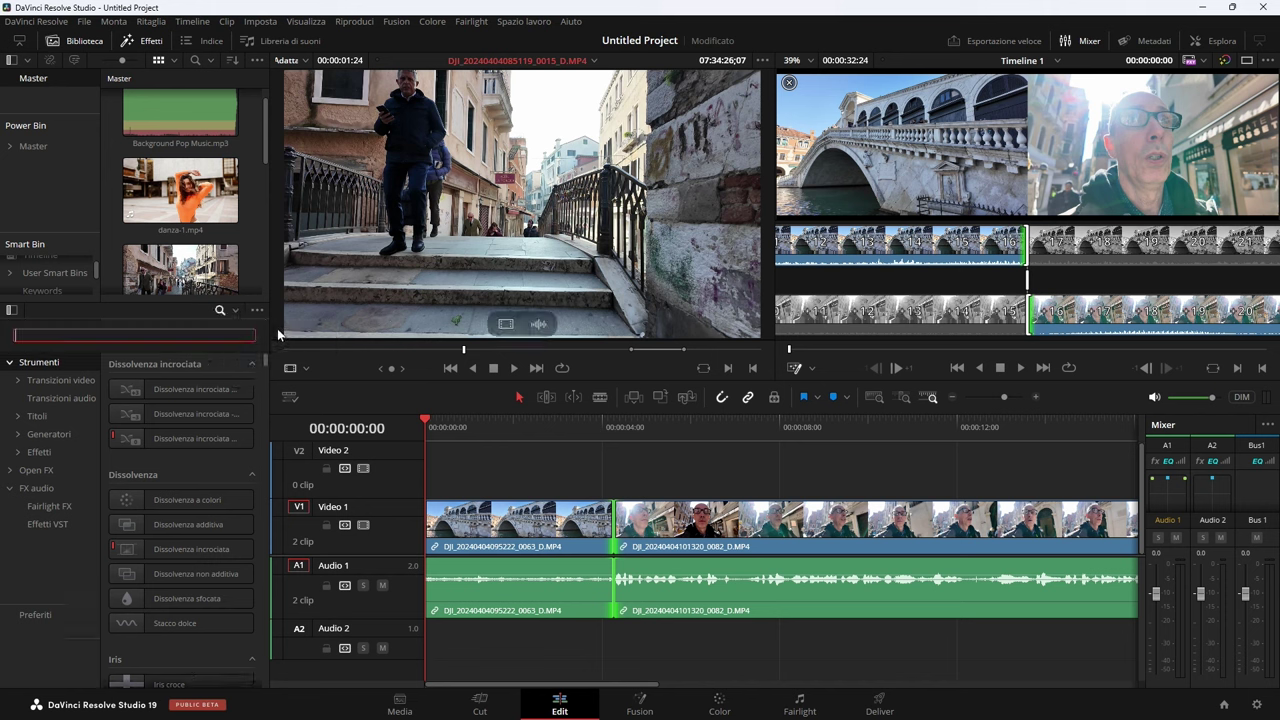
{"action": "type", "text": "BCC page"}
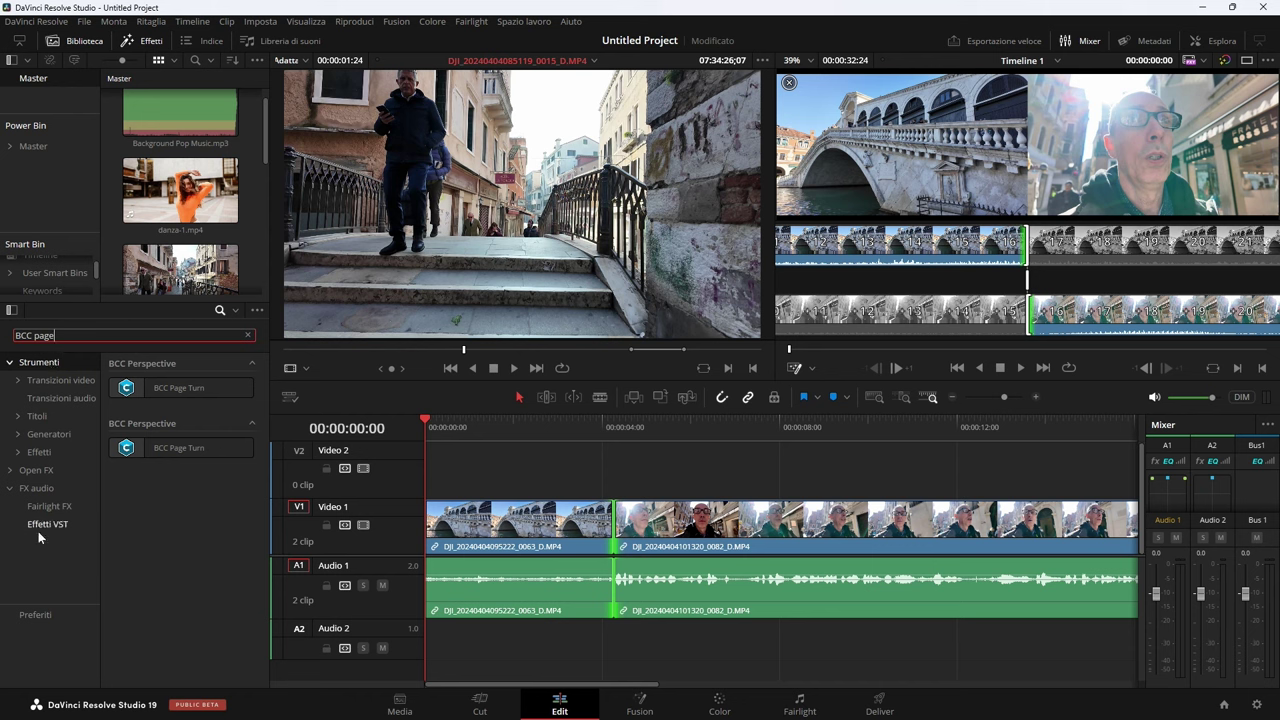
{"action": "left_click", "coordinate": [237, 311]}
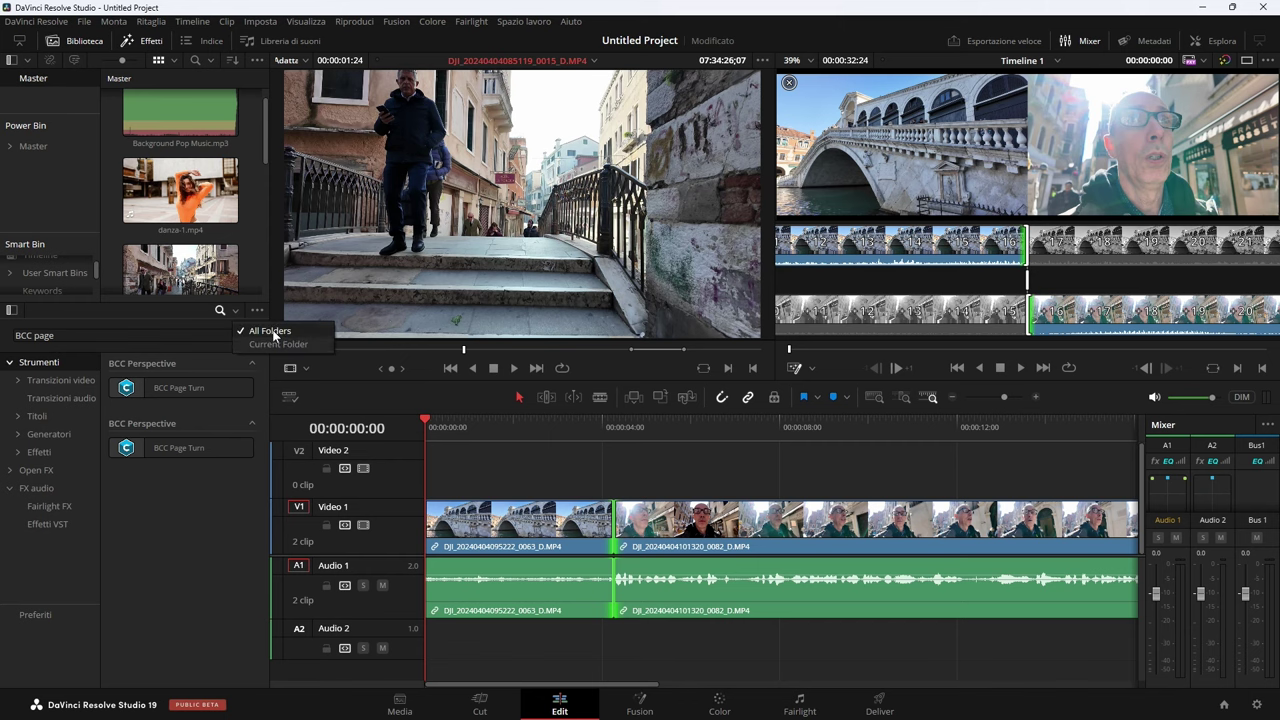
{"action": "left_click", "coordinate": [229, 329]}
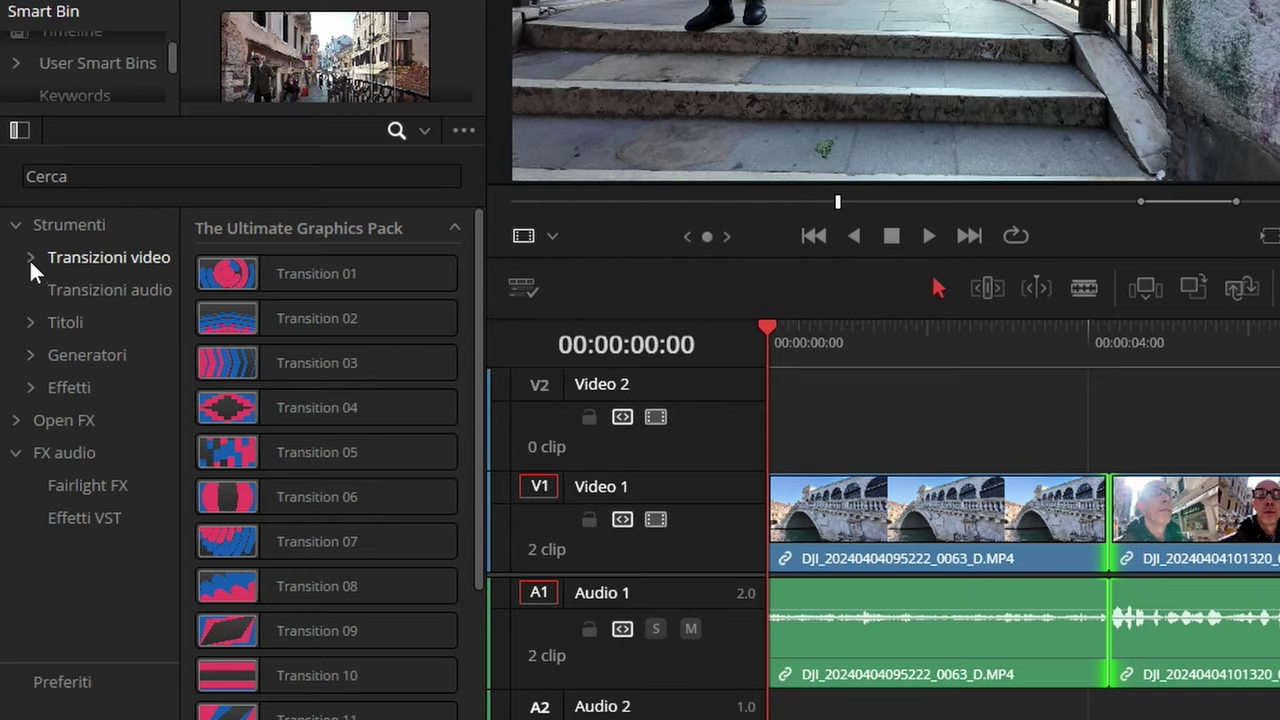
Step: Expand the Video Transitions folder and browse the Sample Bundle transitions
{"action": "left_click", "coordinate": [29, 258]}
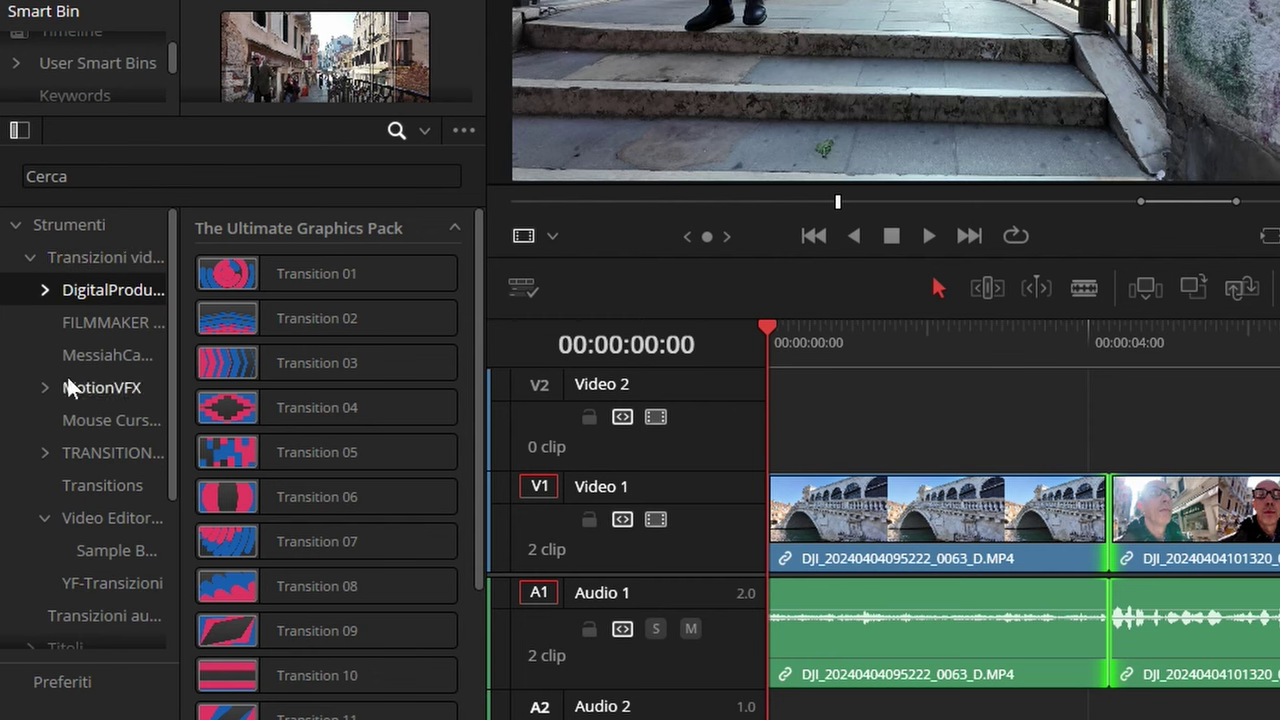
{"action": "left_click", "coordinate": [46, 519]}
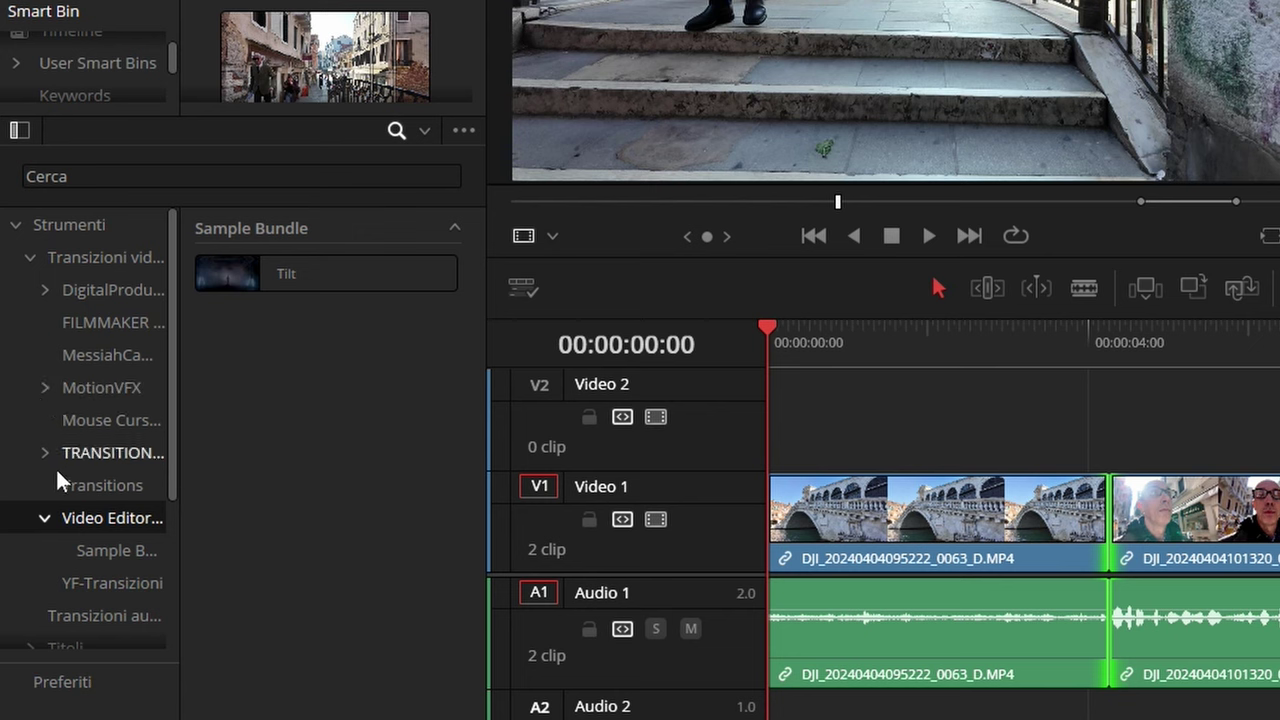
{"action": "left_click", "coordinate": [31, 258]}
{"action": "left_click", "coordinate": [31, 258]}
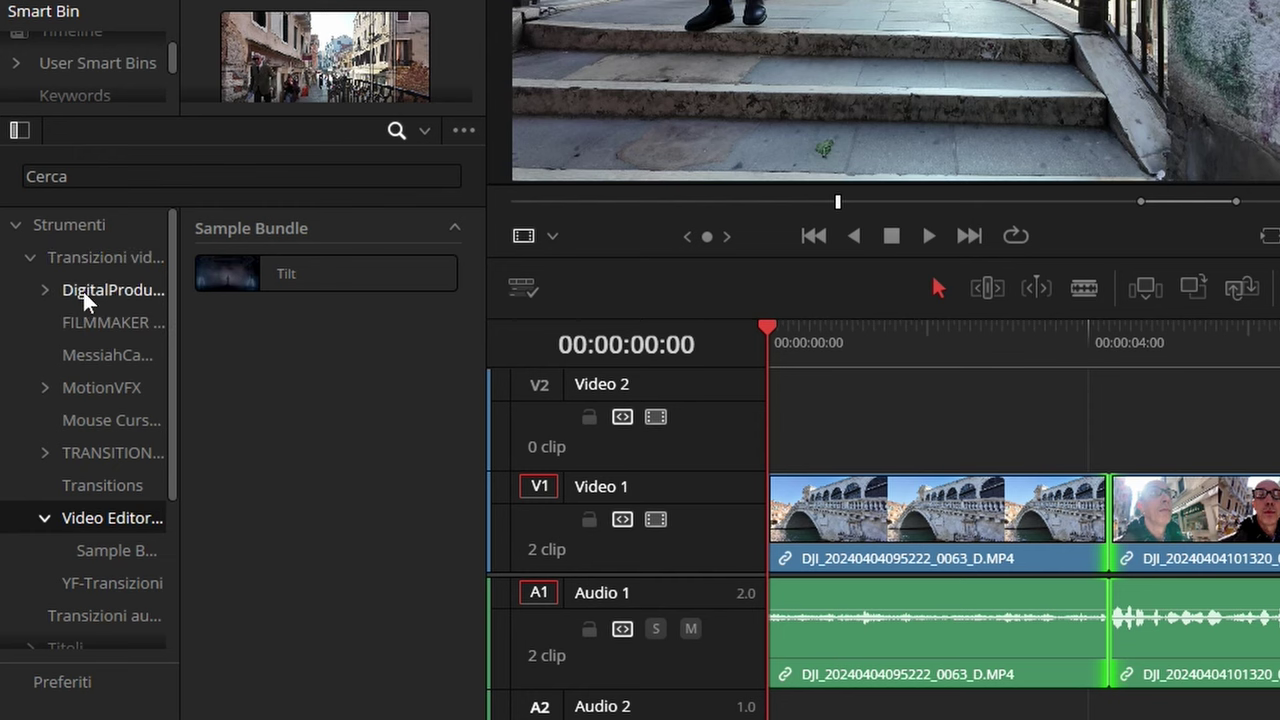
{"action": "left_click", "coordinate": [30, 257]}
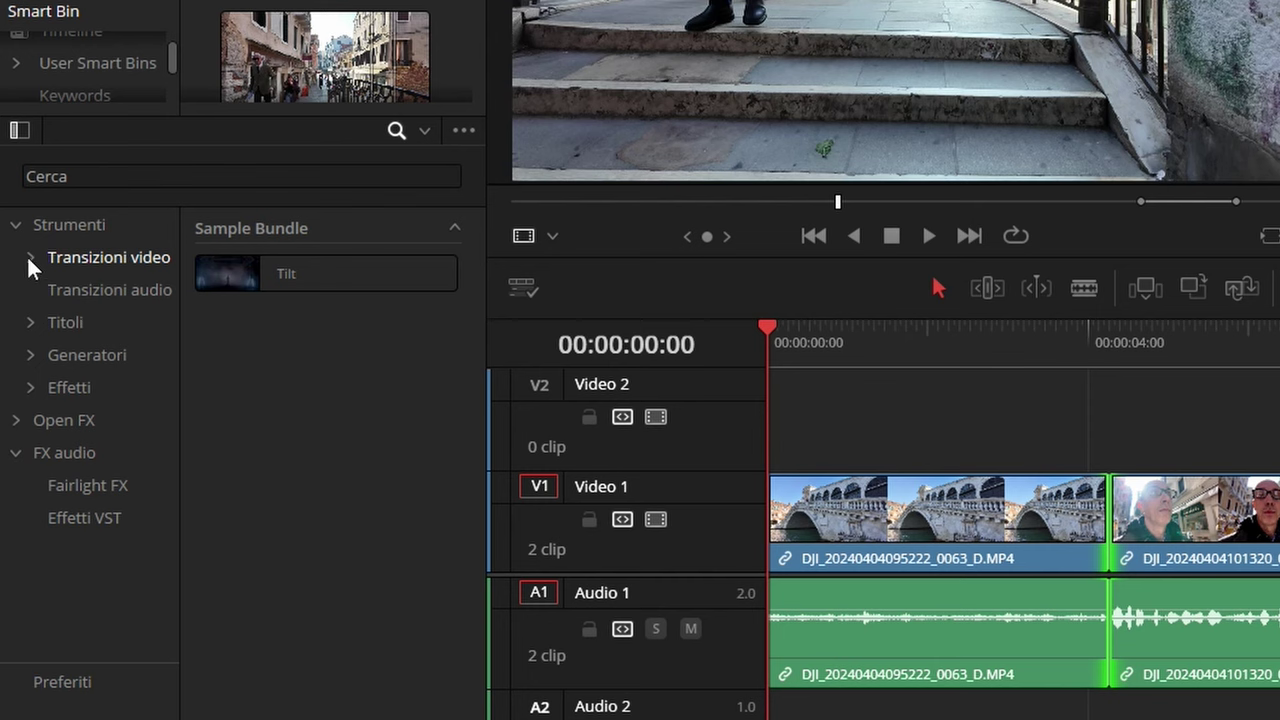
{"action": "left_click", "coordinate": [29, 258]}
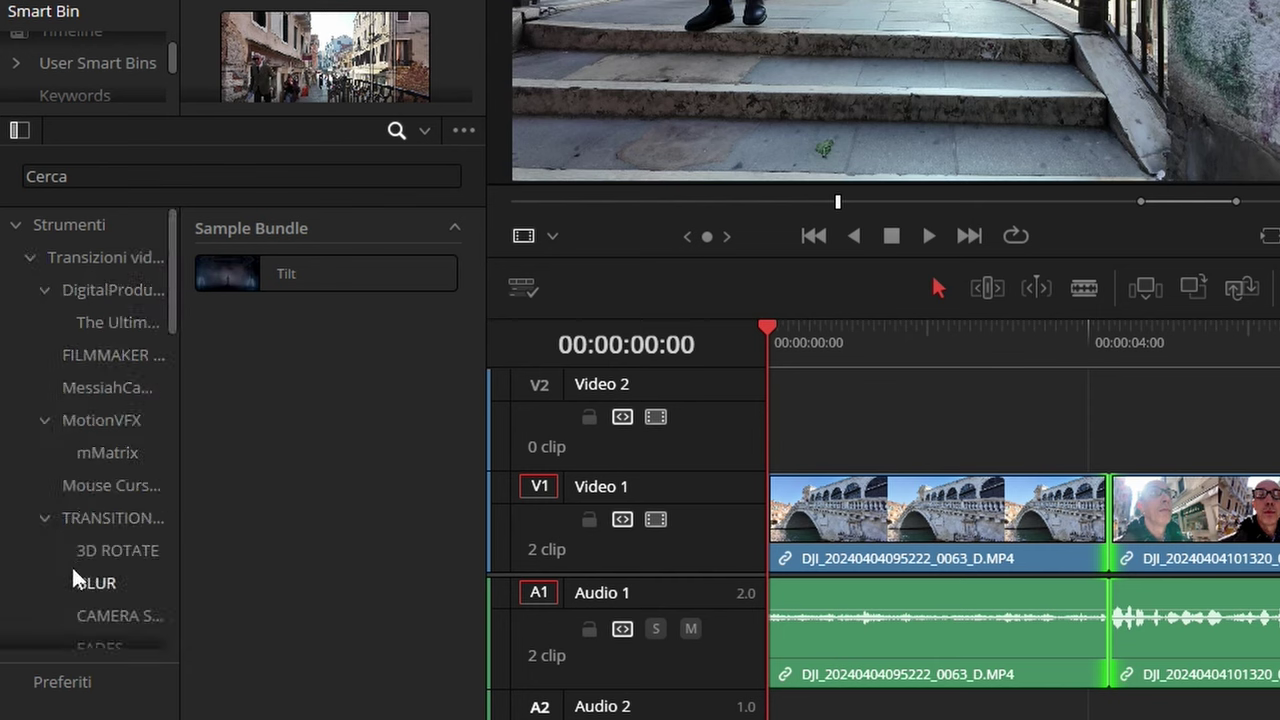
Step: Browse the transition packs, collapse MotionVFX, and list The Ultimate Graphics Pack transitions
{"action": "scroll", "coordinate": [72, 567], "scroll_direction": "down", "scroll_amount": 2}
{"action": "scroll", "coordinate": [72, 567], "scroll_direction": "down", "scroll_amount": 2}
{"action": "scroll", "coordinate": [72, 567], "scroll_direction": "down", "scroll_amount": 2}
{"action": "scroll", "coordinate": [72, 567], "scroll_direction": "down", "scroll_amount": 5}
{"action": "scroll", "coordinate": [71, 561], "scroll_direction": "down", "scroll_amount": 2}
{"action": "scroll", "coordinate": [91, 291], "scroll_direction": "up", "scroll_amount": 5}
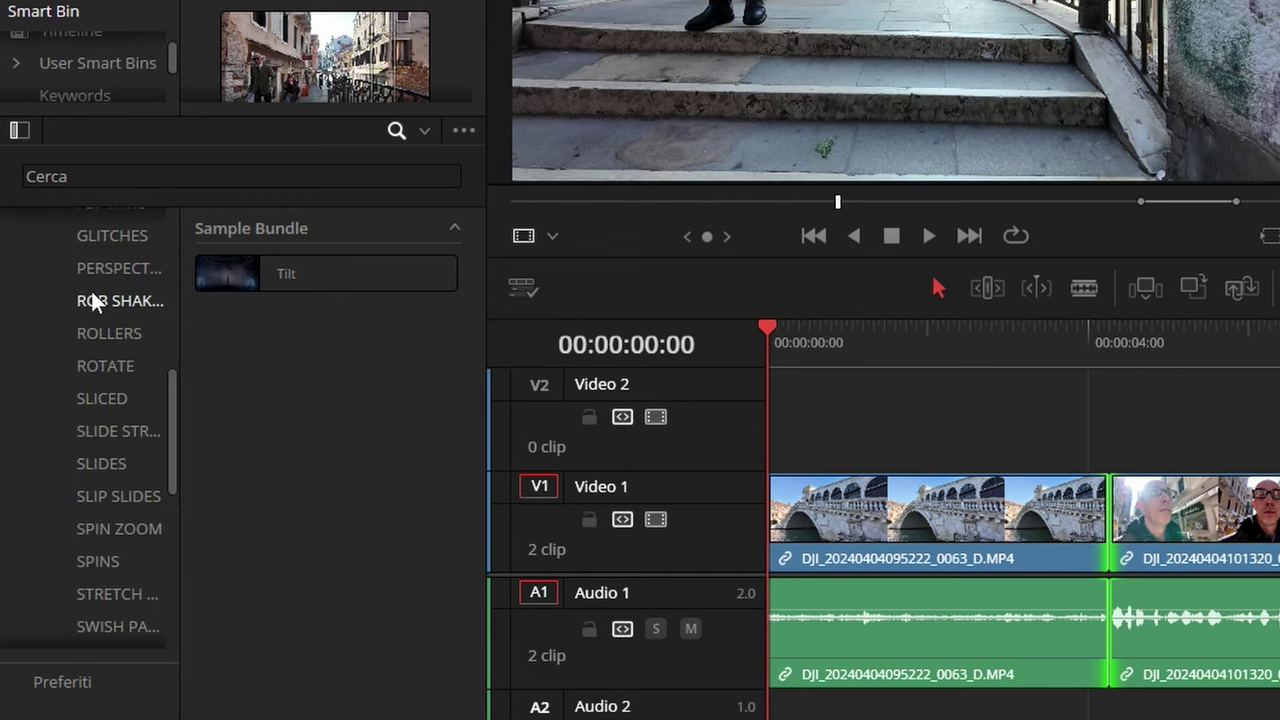
{"action": "scroll", "coordinate": [91, 291], "scroll_direction": "up", "scroll_amount": 4}
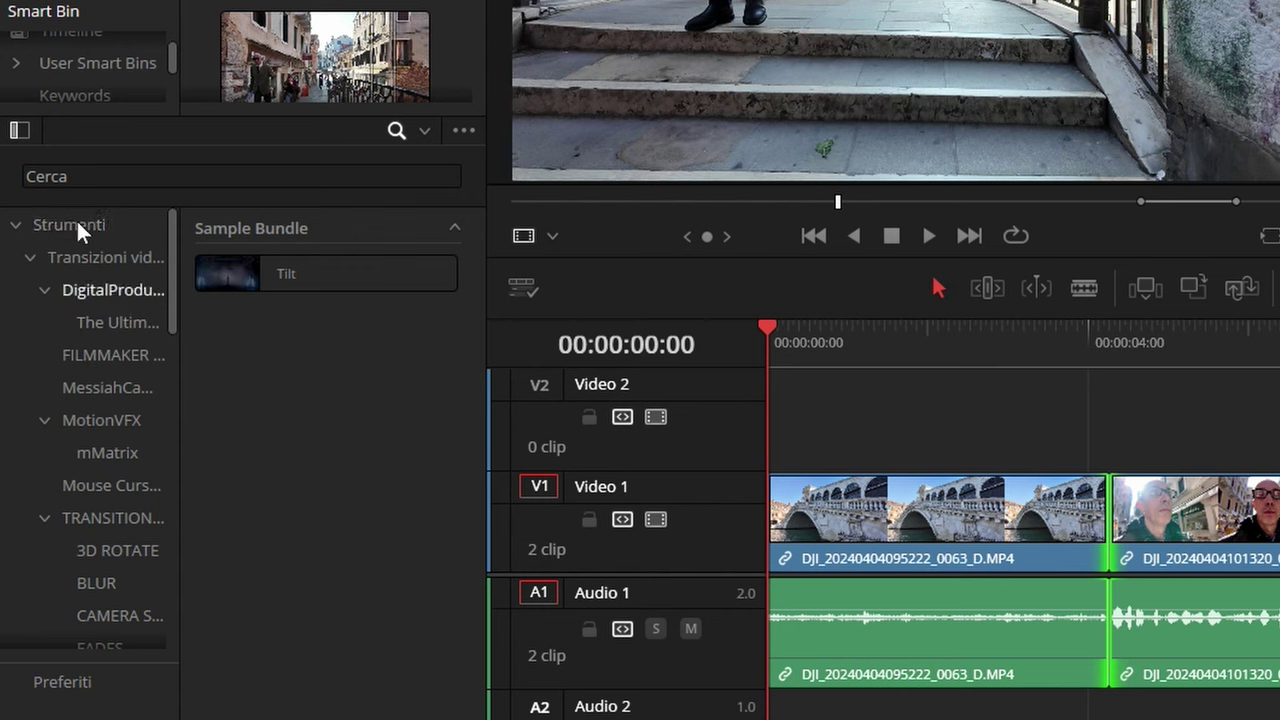
{"action": "scroll", "coordinate": [100, 440], "scroll_direction": "down", "scroll_amount": 3}
{"action": "scroll", "coordinate": [99, 448], "scroll_direction": "down", "scroll_amount": 2}
{"action": "scroll", "coordinate": [100, 449], "scroll_direction": "down", "scroll_amount": 3}
{"action": "scroll", "coordinate": [100, 449], "scroll_direction": "down", "scroll_amount": 4}
{"action": "scroll", "coordinate": [100, 441], "scroll_direction": "up", "scroll_amount": 5}
{"action": "scroll", "coordinate": [101, 420], "scroll_direction": "up", "scroll_amount": 7}
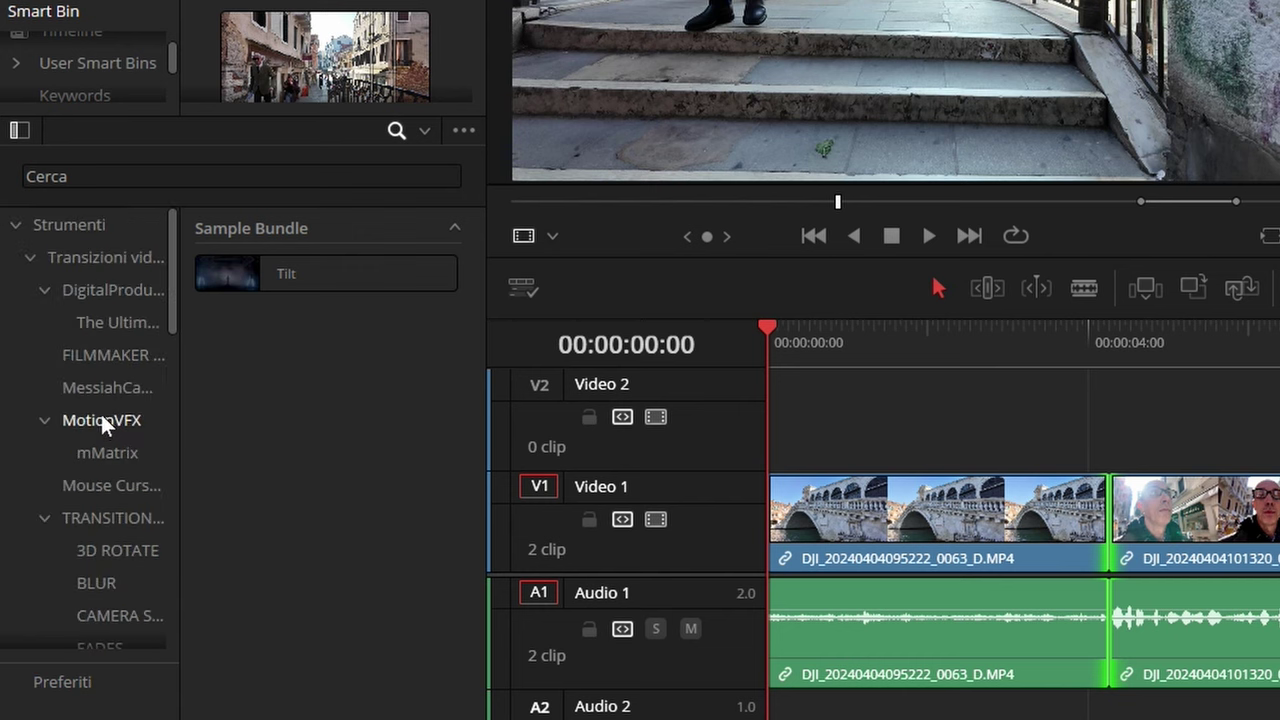
{"action": "left_click", "coordinate": [42, 421]}
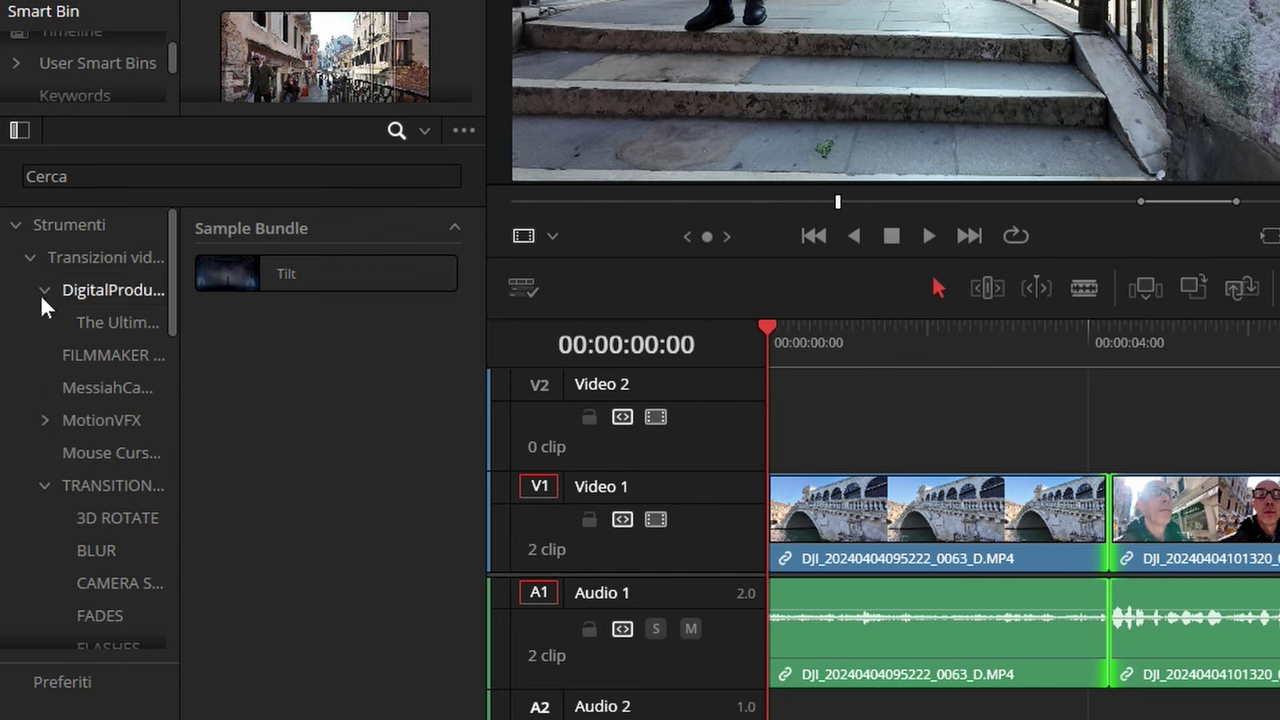
{"action": "left_click", "coordinate": [40, 293]}
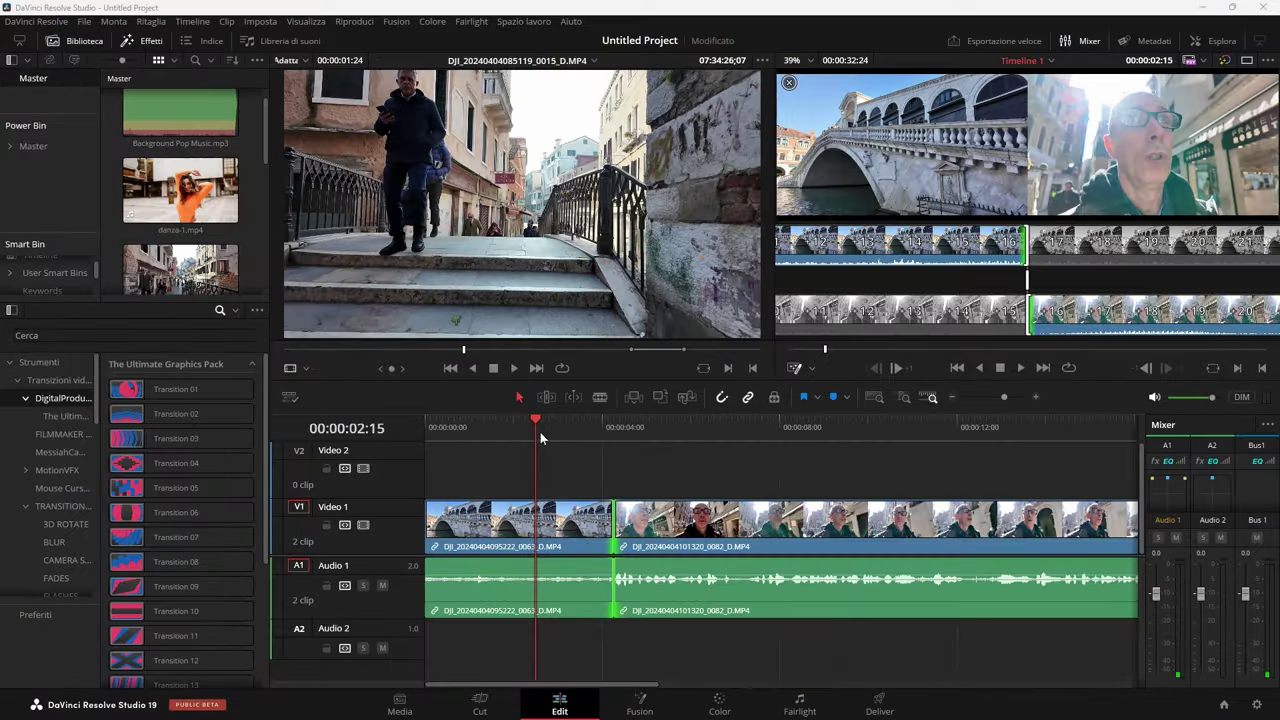
{"action": "left_click", "coordinate": [536, 425]}
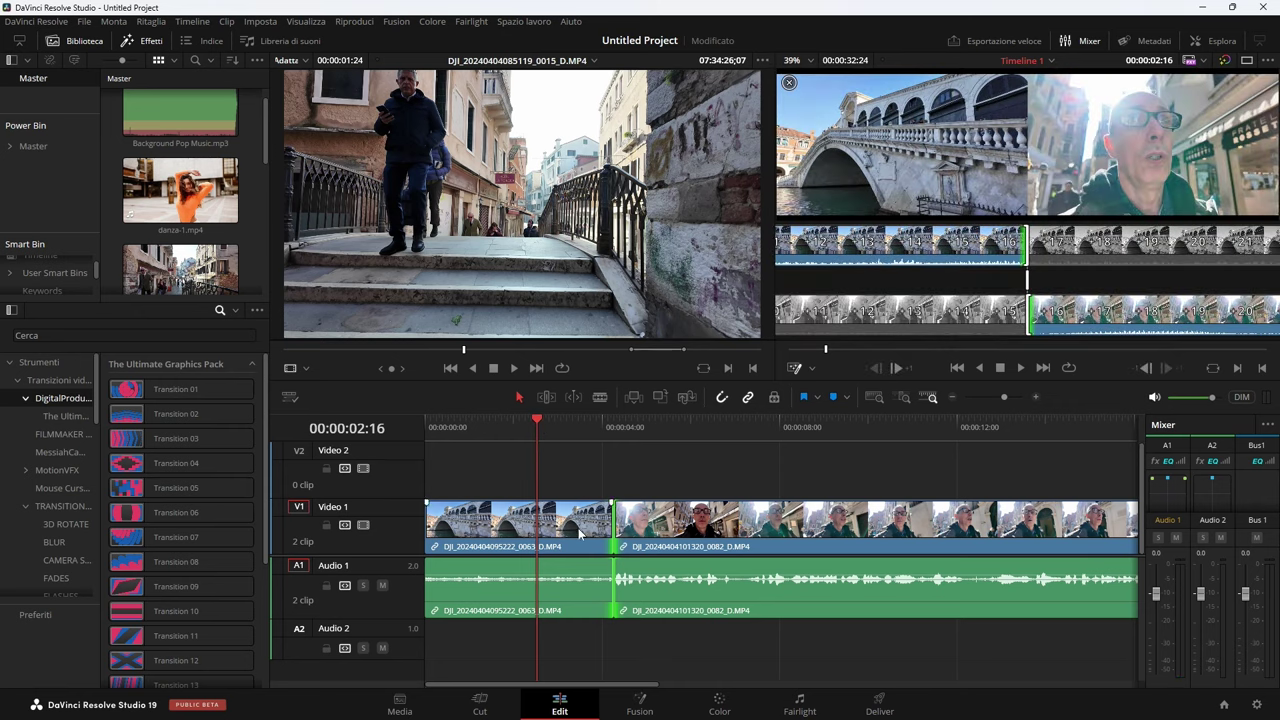
Step: Preview Timeline 1 on the Cut page, then move to the Edit page with the playhead at 00:00:05:23
{"action": "key", "text": "space"}
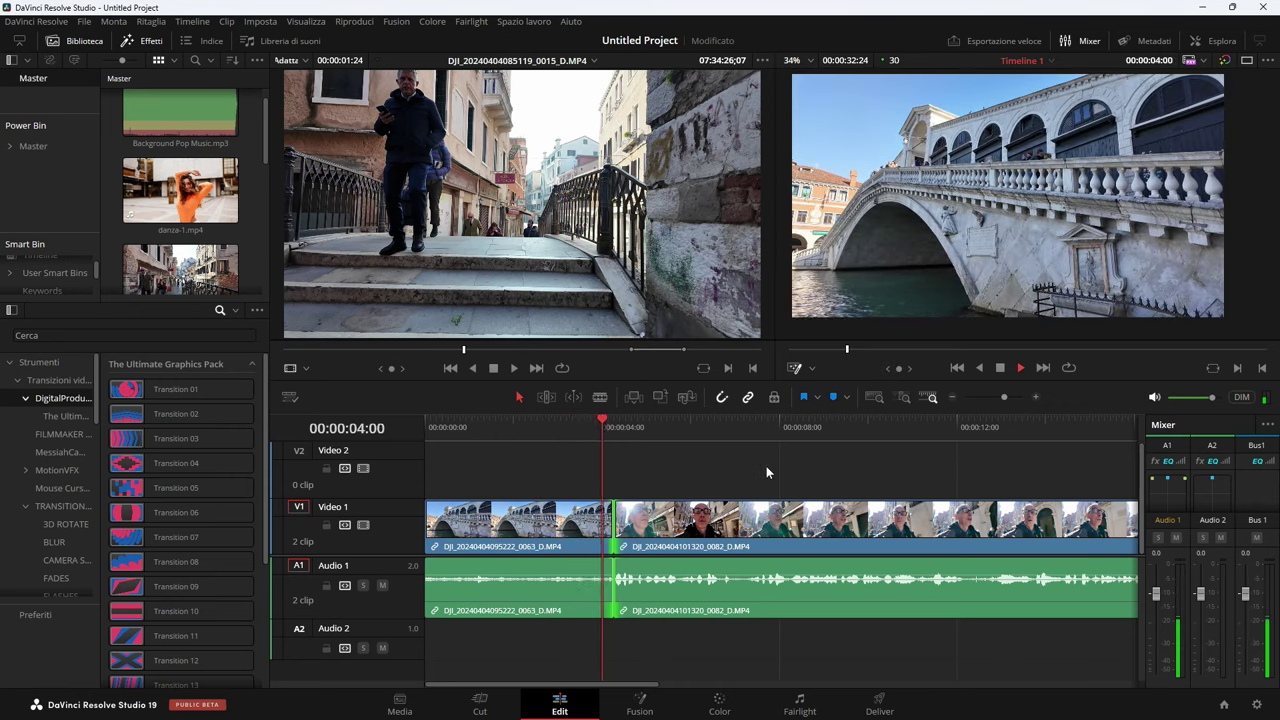
{"action": "key", "text": "space"}
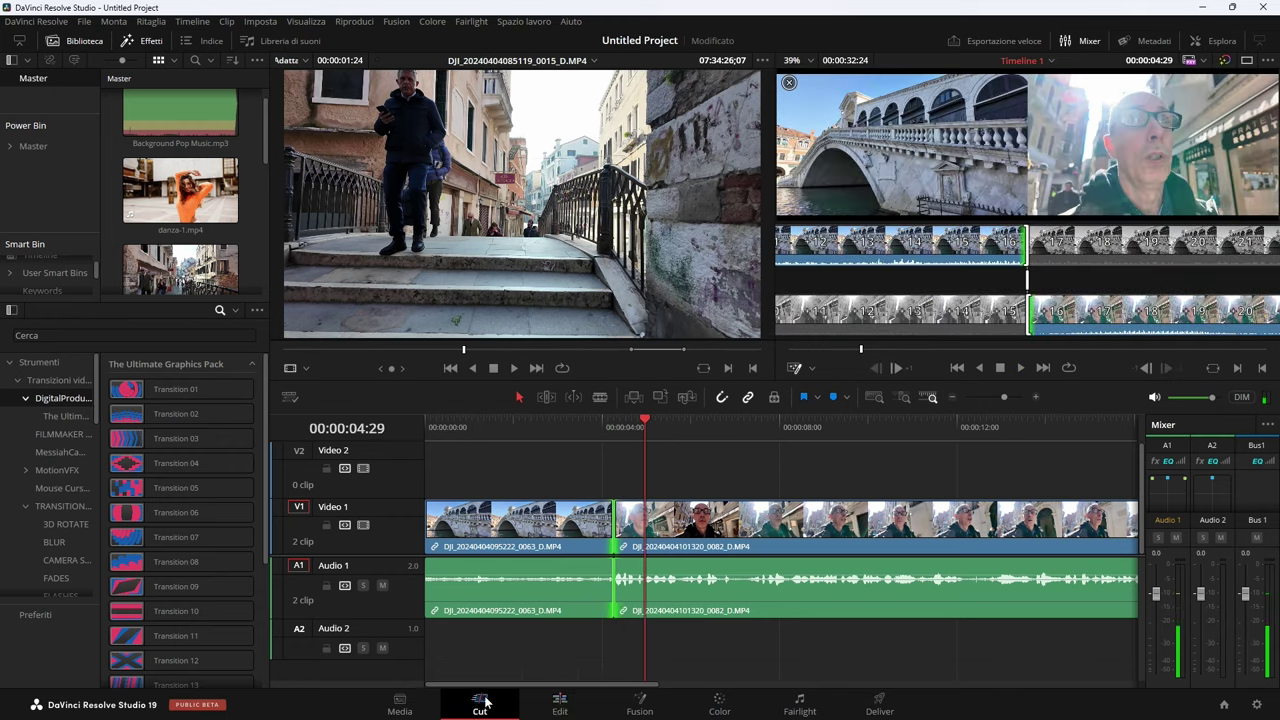
{"action": "left_click", "coordinate": [485, 703]}
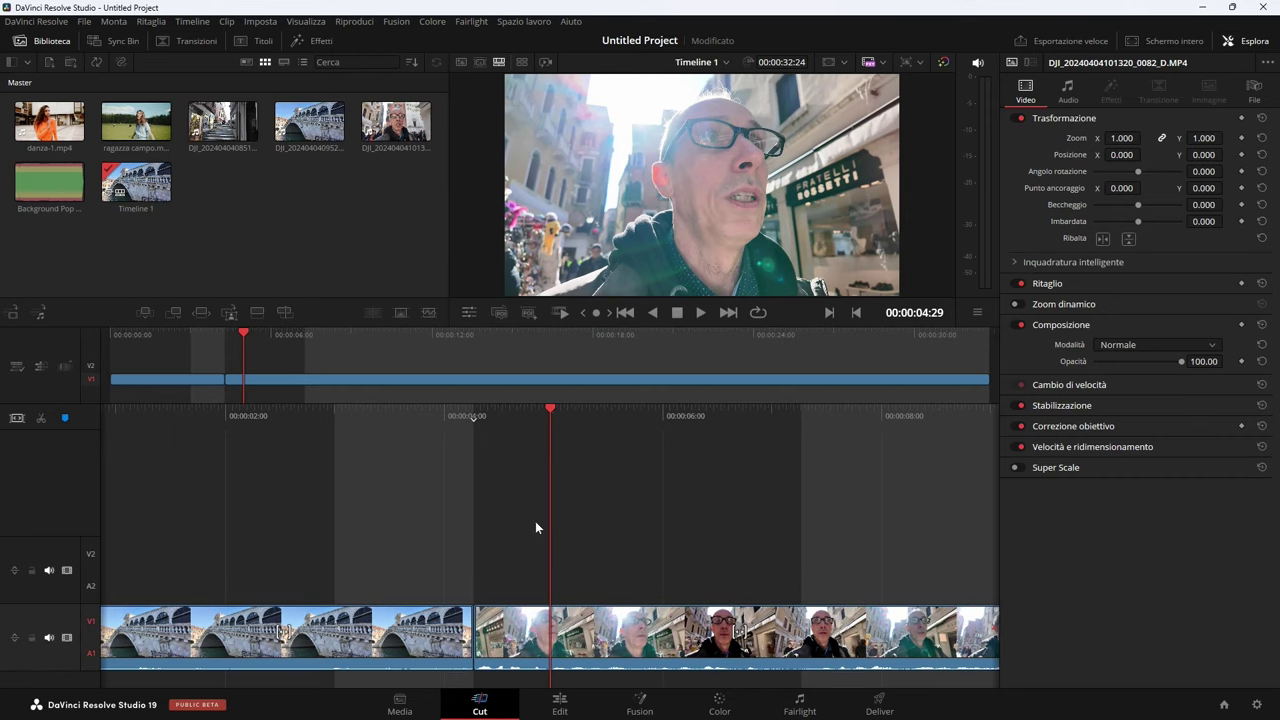
{"action": "key", "text": "space"}
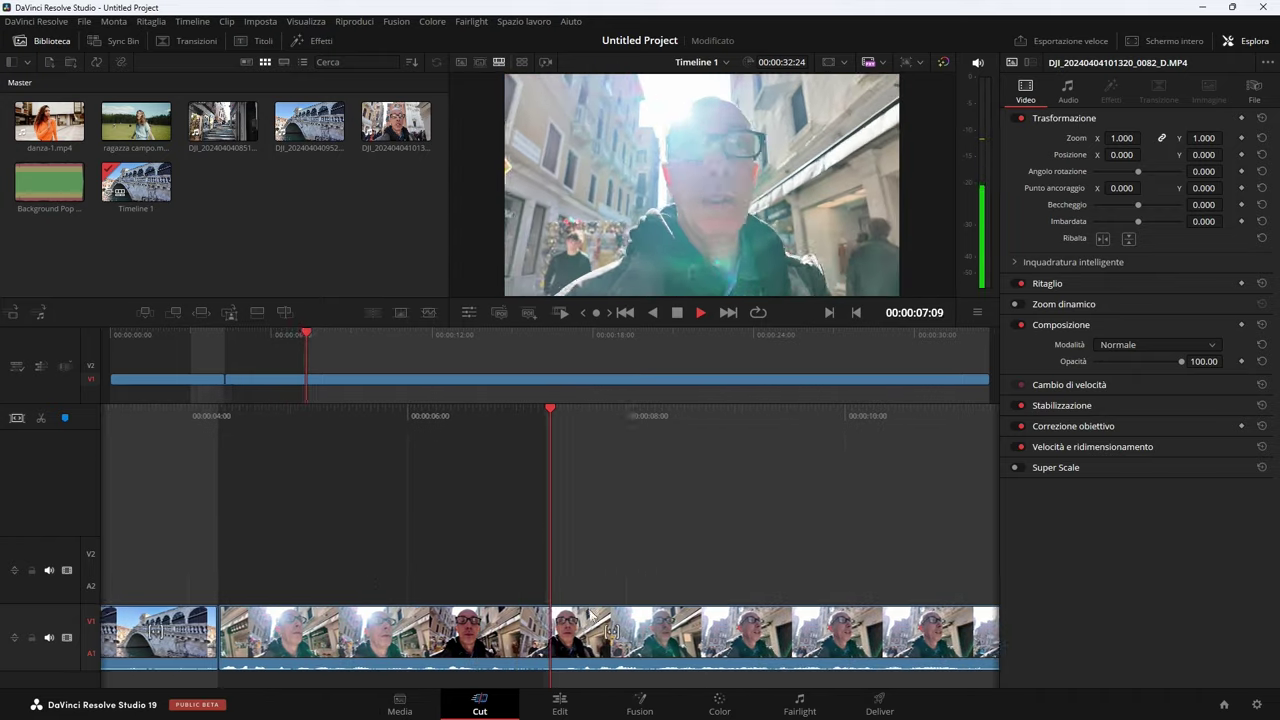
{"action": "key", "text": "space"}
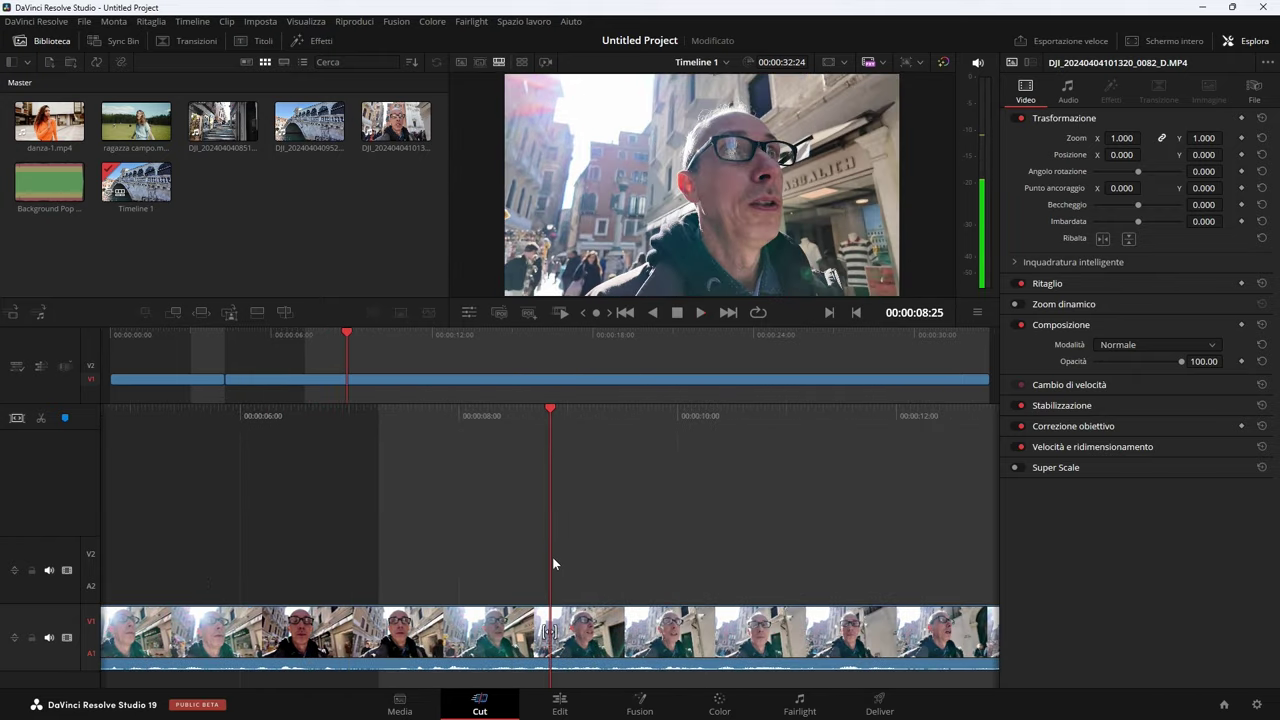
{"action": "left_click", "coordinate": [571, 699]}
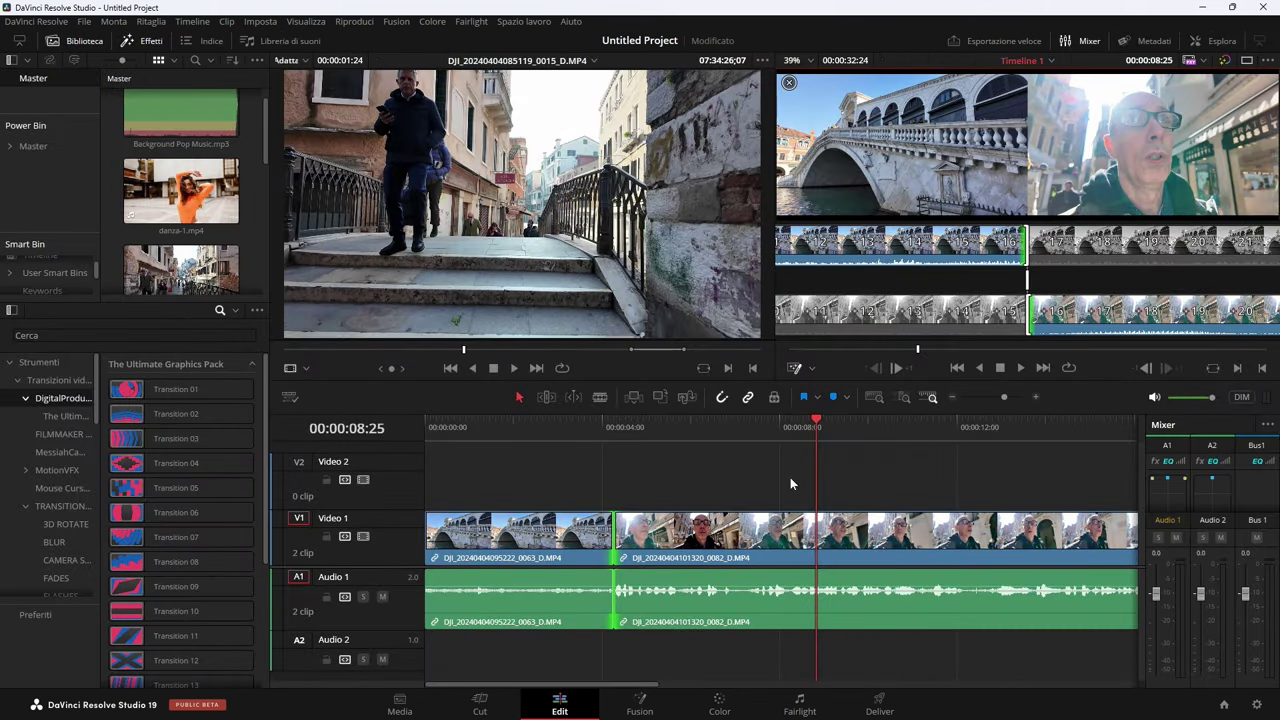
{"action": "left_click_drag", "start_coordinate": [818, 427], "coordinate": [680, 429]}
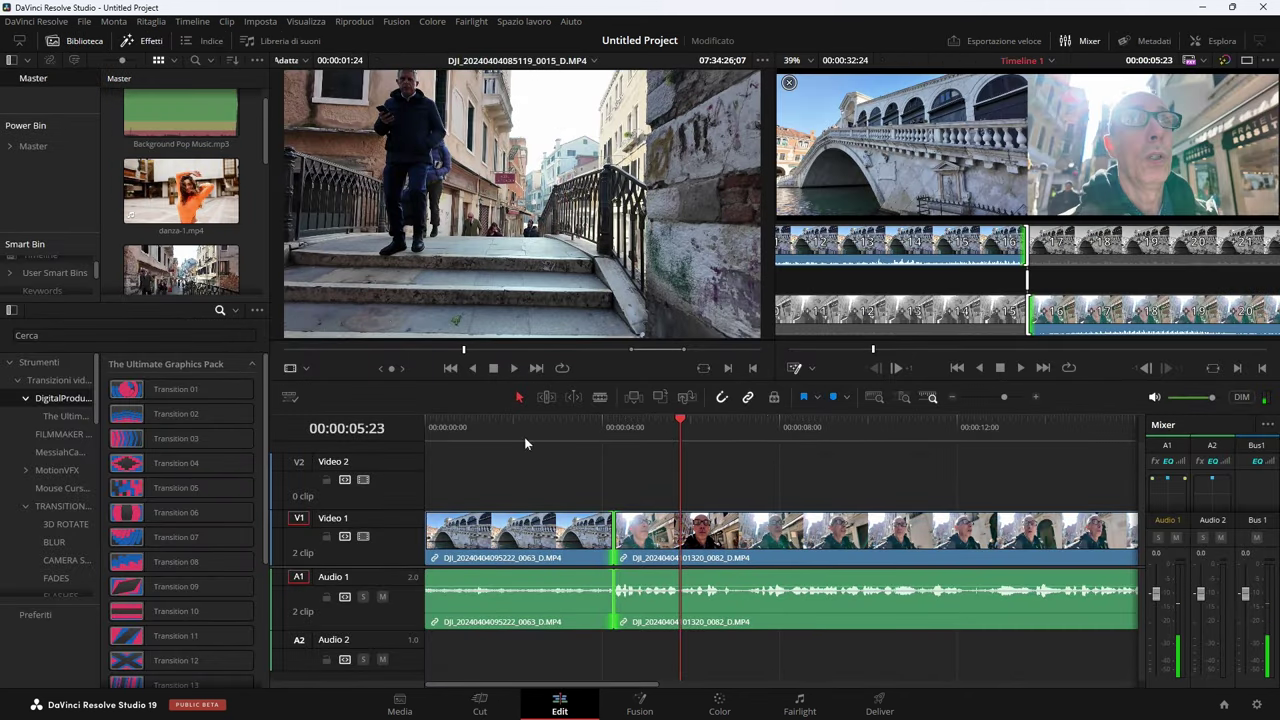
Step: Enable Fixed Playhead in the timeline view options and play to watch the clips scroll past
{"action": "left_click", "coordinate": [290, 401]}
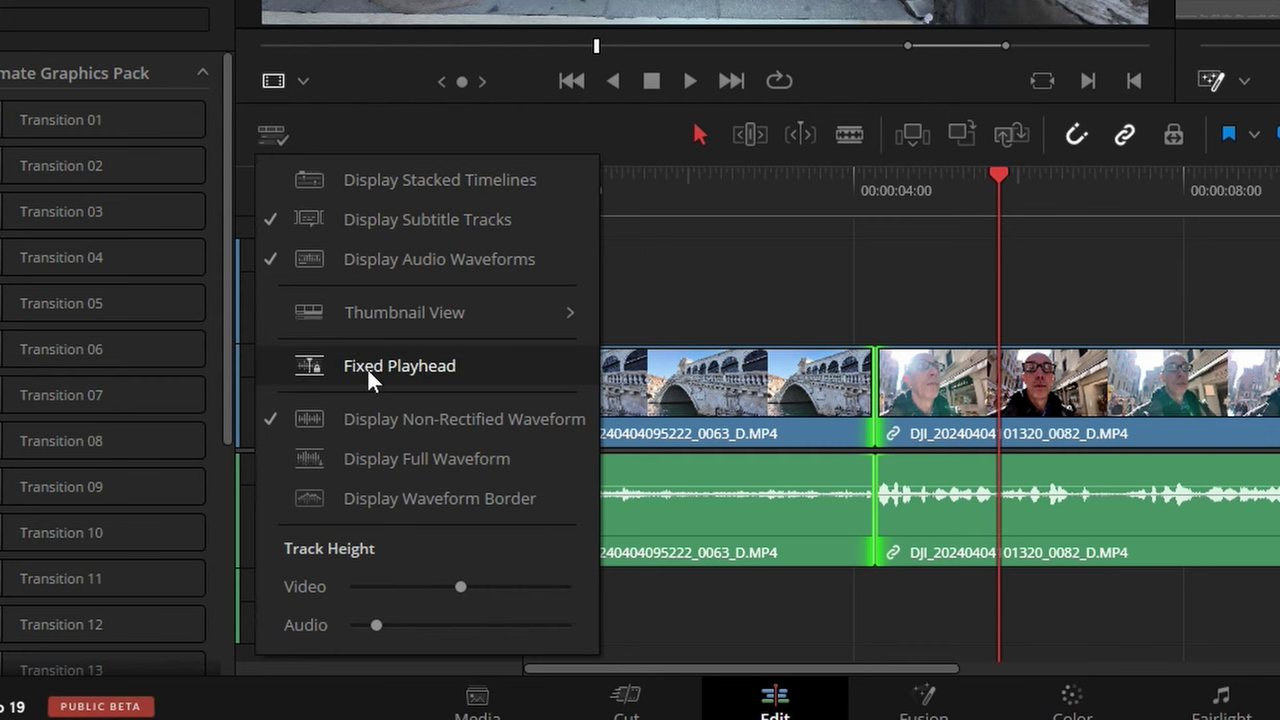
{"action": "left_click", "coordinate": [368, 369]}
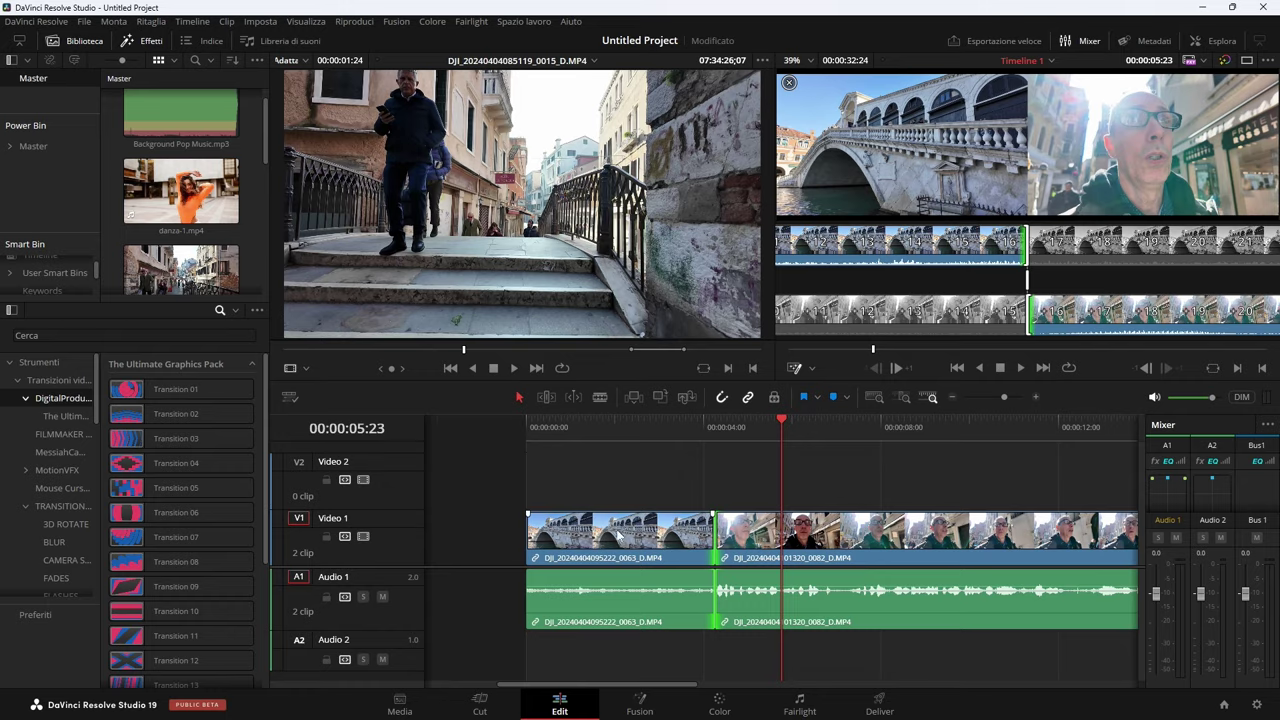
{"action": "key", "text": "space"}
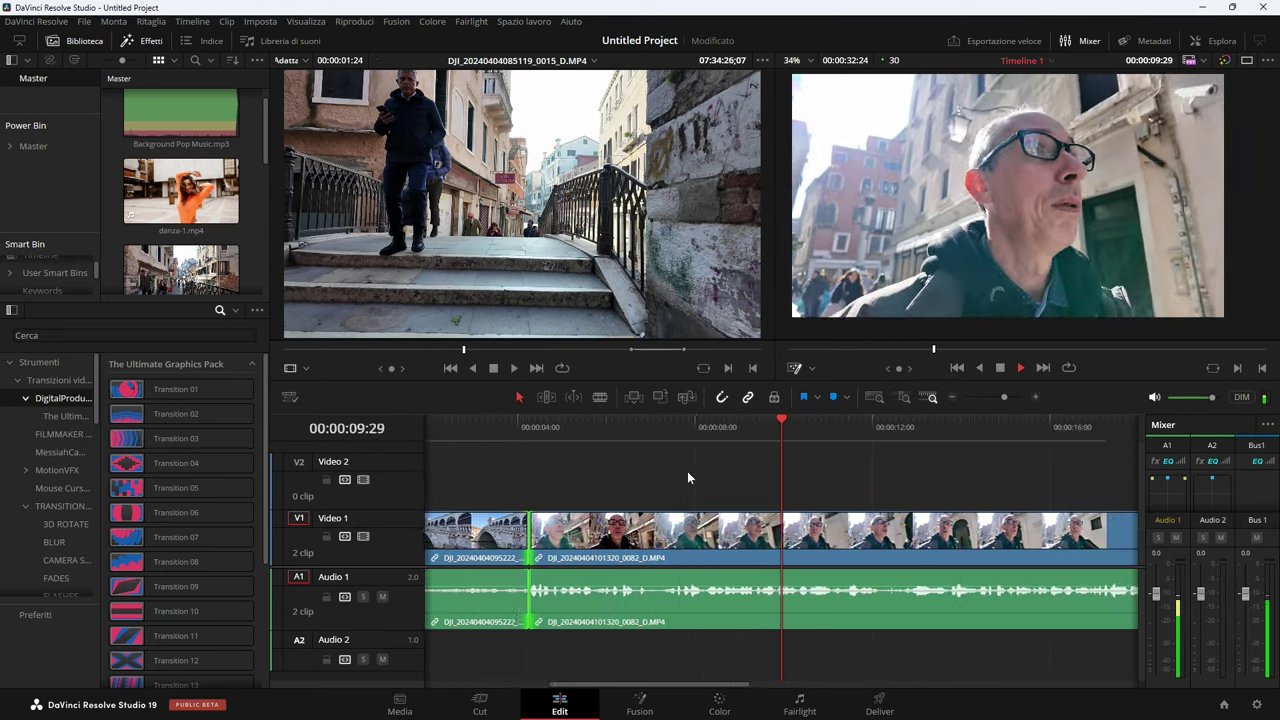
{"action": "key", "text": "space"}
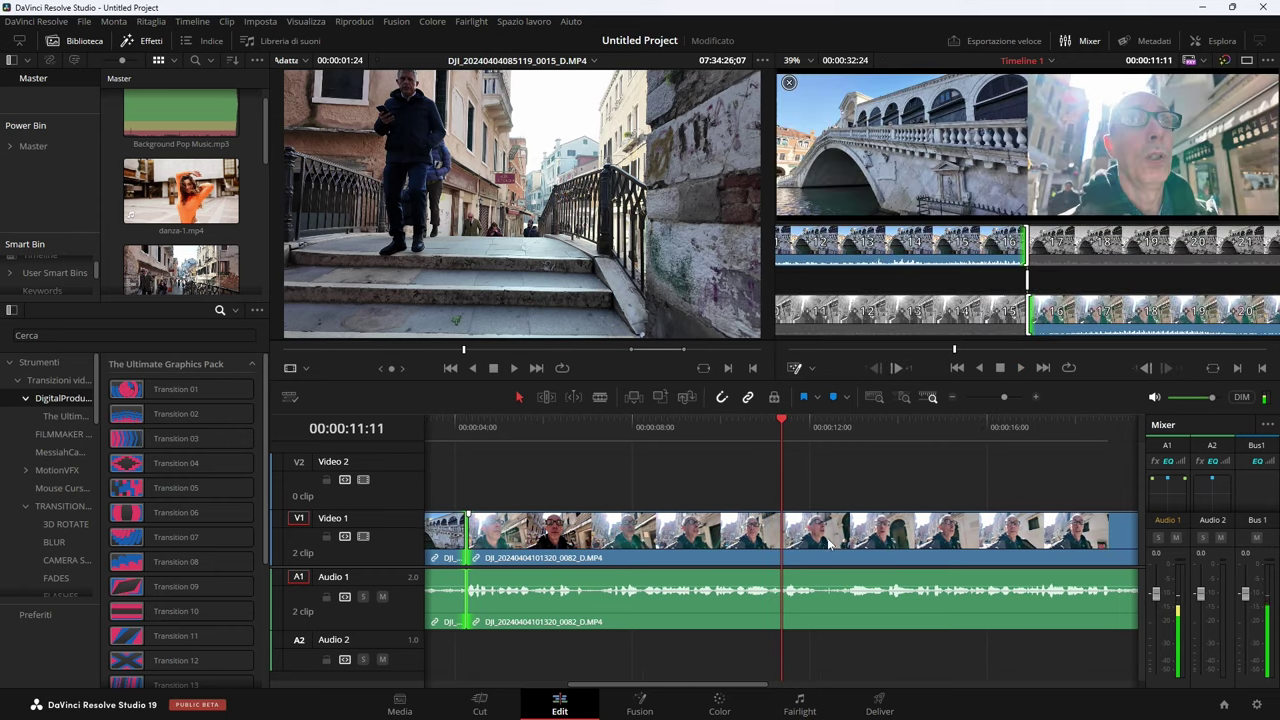
{"action": "scroll", "coordinate": [1060, 505], "scroll_direction": "left", "scroll_amount": 5}
{"action": "scroll", "coordinate": [1060, 505], "scroll_direction": "right", "scroll_amount": 8}
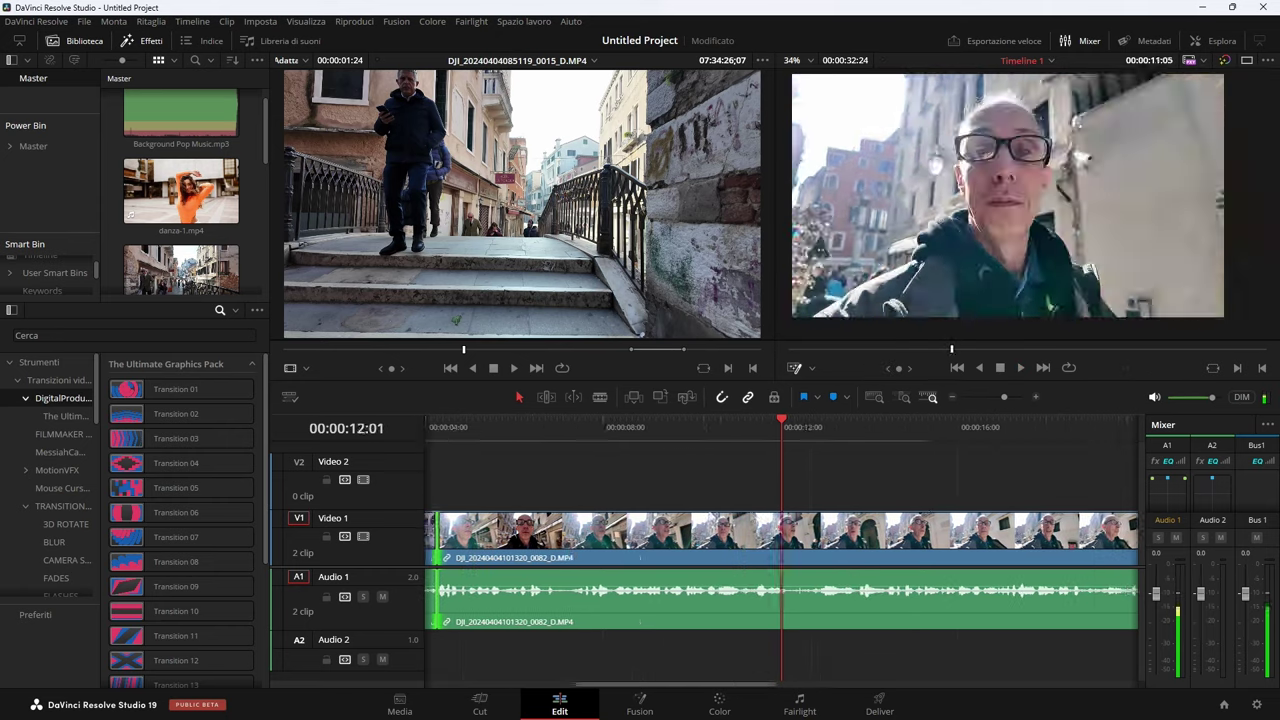
{"action": "scroll", "coordinate": [665, 513], "scroll_direction": "right", "scroll_amount": 2}
{"action": "scroll", "coordinate": [665, 513], "scroll_direction": "left", "scroll_amount": 2}
{"action": "scroll", "coordinate": [862, 510], "scroll_direction": "left", "scroll_amount": 3}
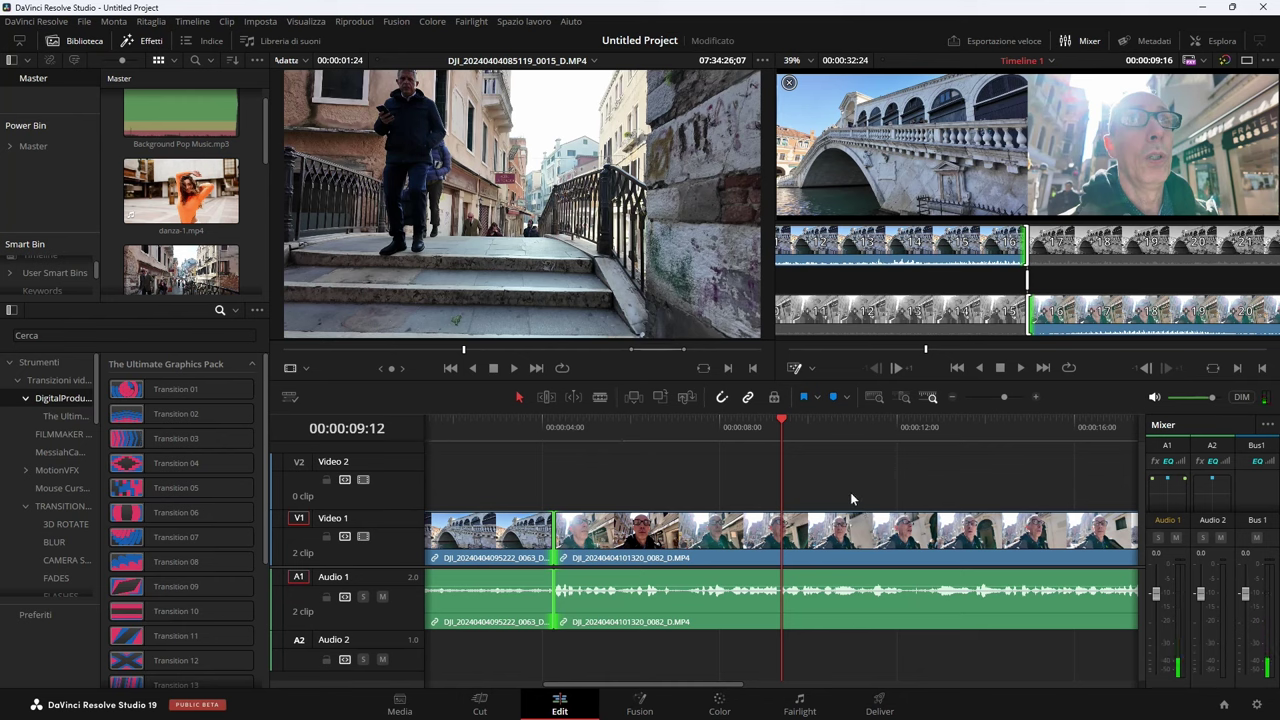
Step: Duplicate Timeline 1 in the Media Pool to create Timeline 1 copy
{"action": "left_click", "coordinate": [640, 360]}
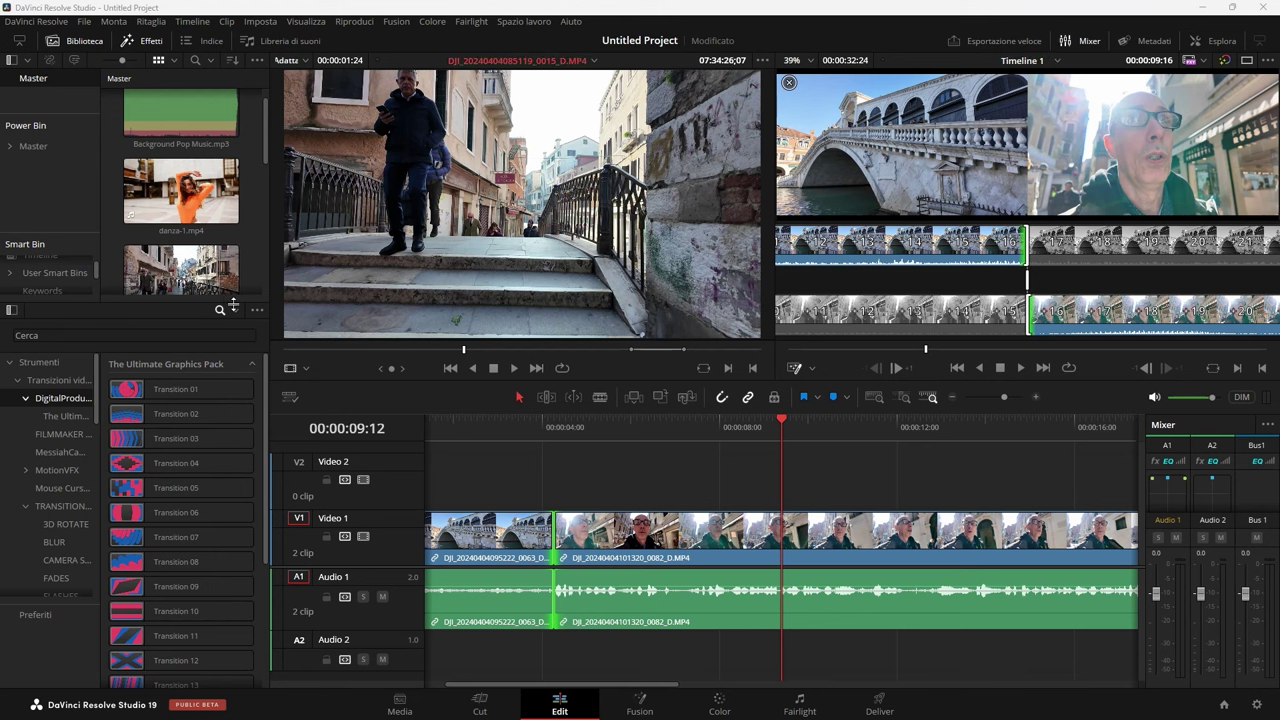
{"action": "left_click_drag", "start_coordinate": [233, 305], "coordinate": [233, 528]}
{"action": "scroll", "coordinate": [200, 300], "scroll_direction": "down", "scroll_amount": 2}
{"action": "left_click", "coordinate": [236, 398]}
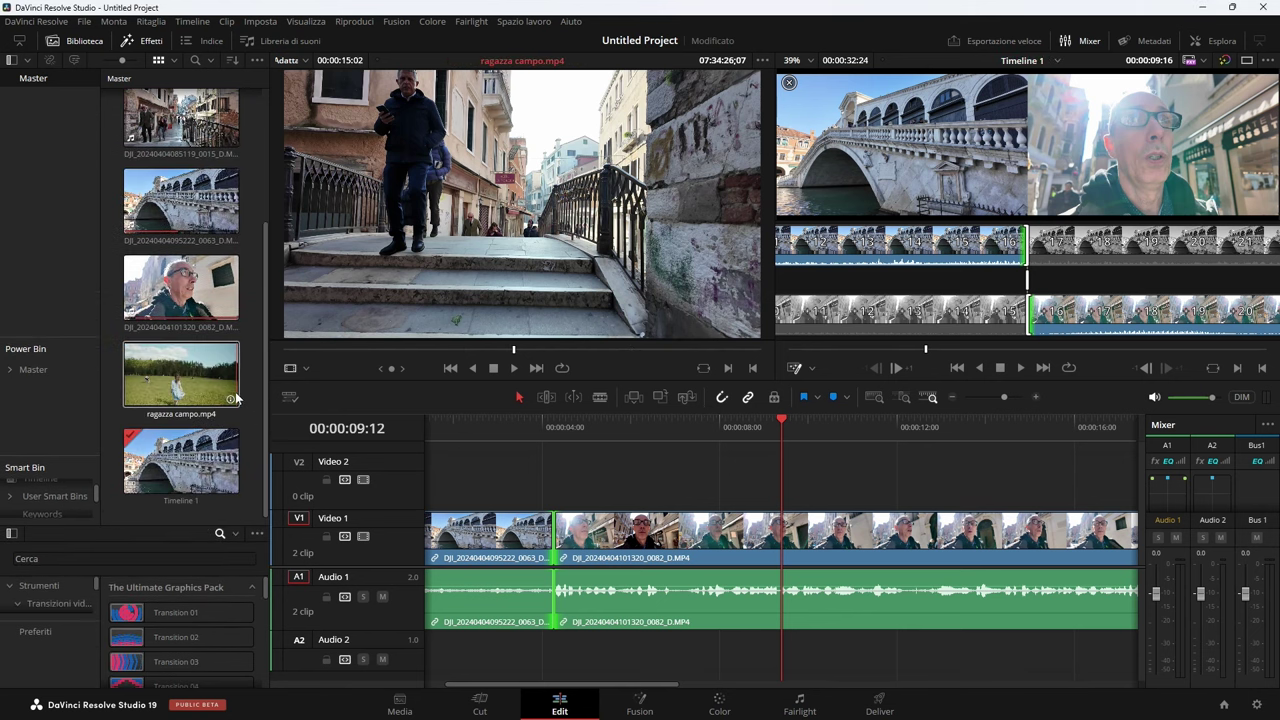
{"action": "right_click", "coordinate": [180, 457]}
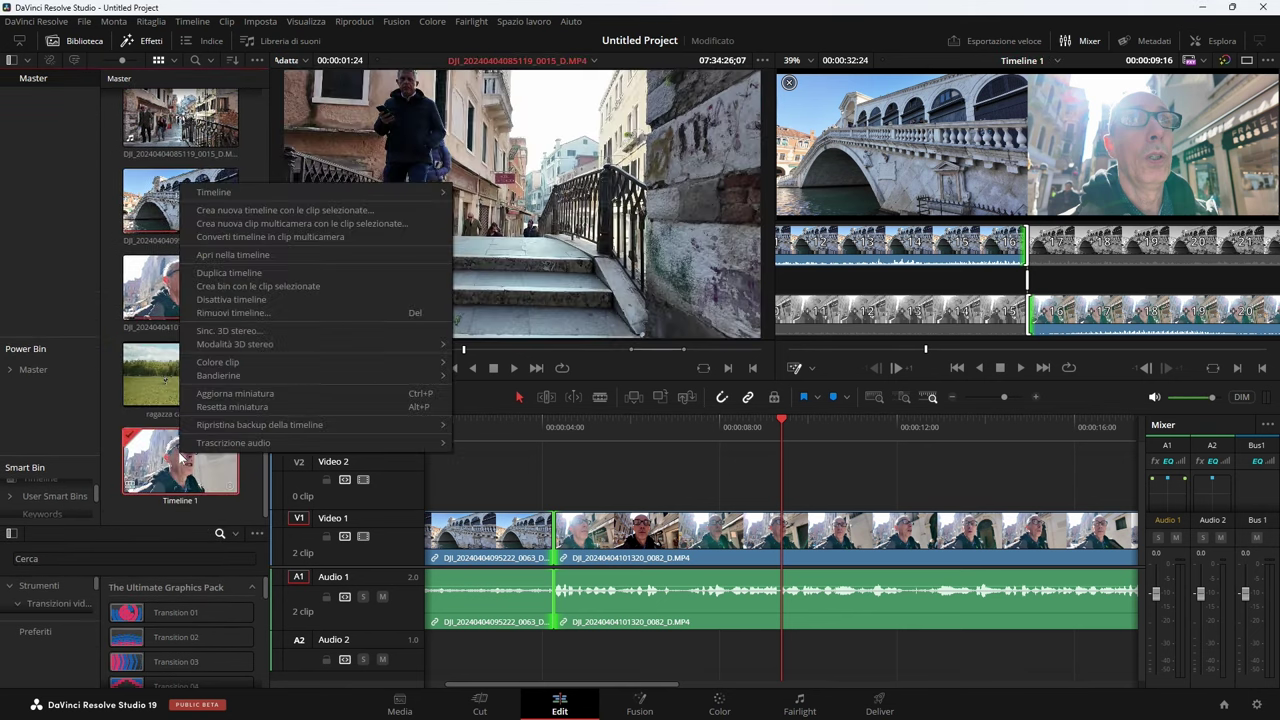
{"action": "left_click", "coordinate": [236, 273]}
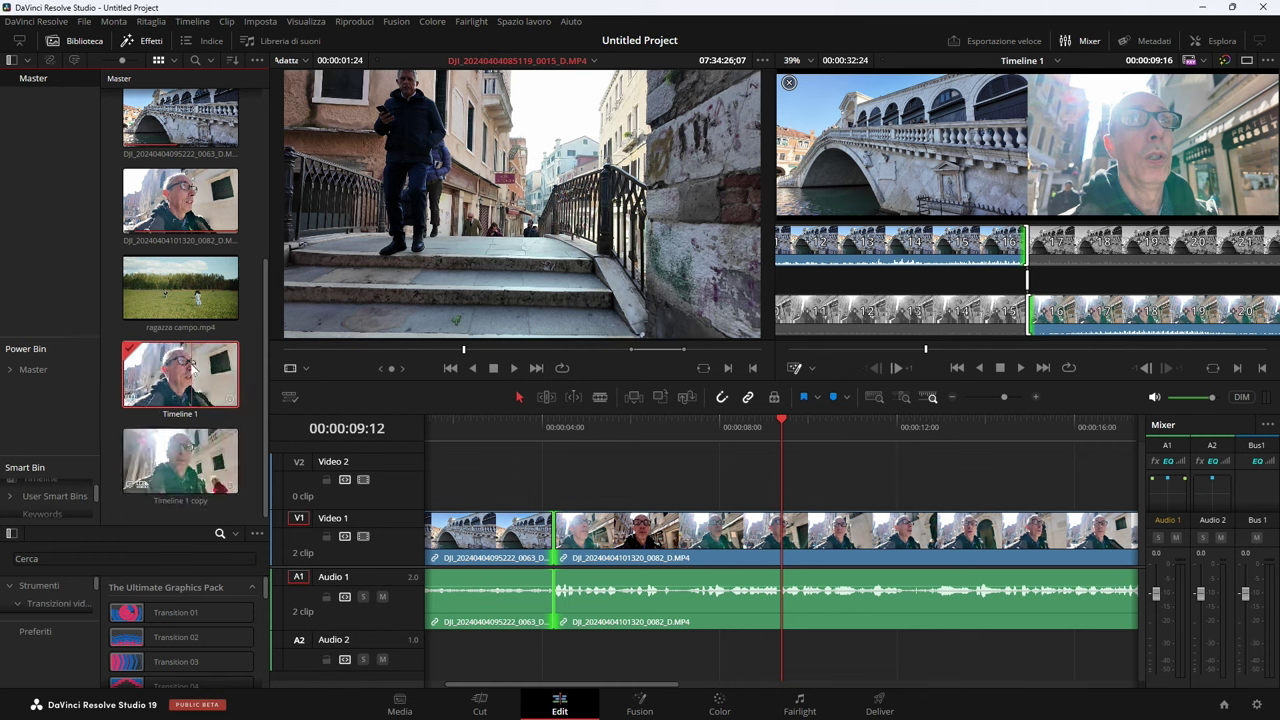
Step: Delete the original Timeline 1 and load Timeline 1 copy into the timeline
{"action": "key", "text": "Delete"}
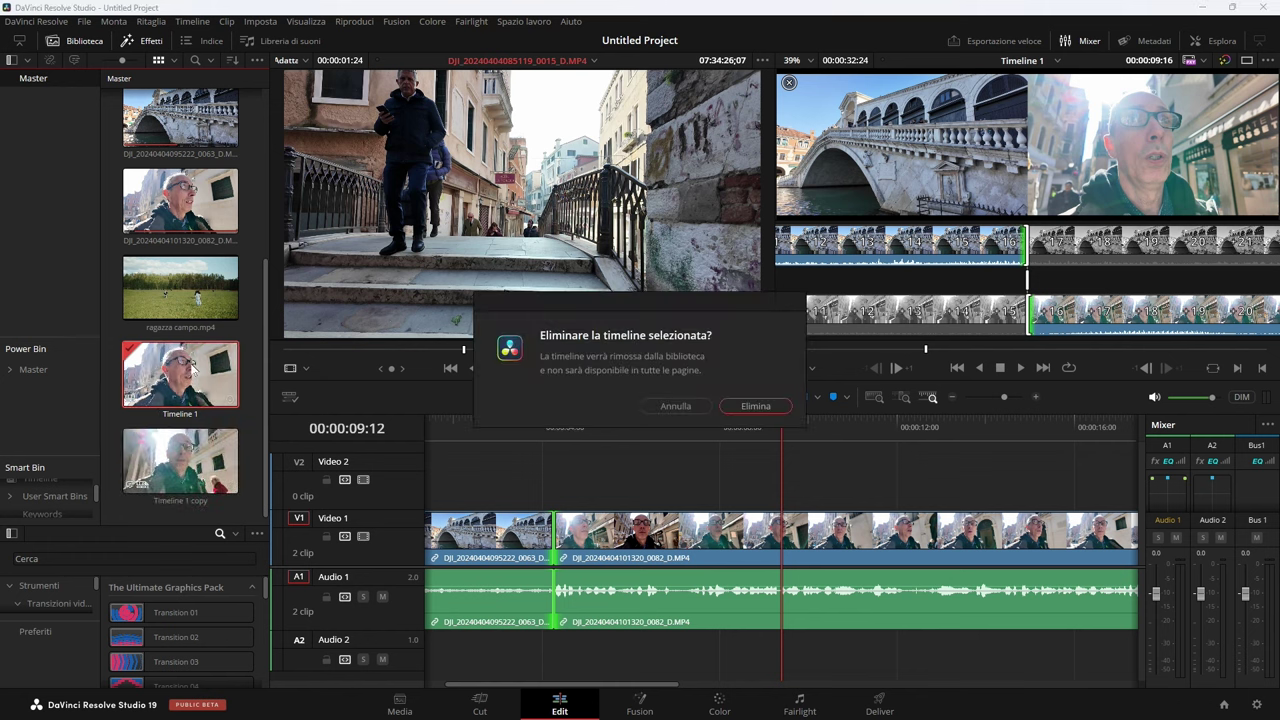
{"action": "left_click", "coordinate": [755, 410]}
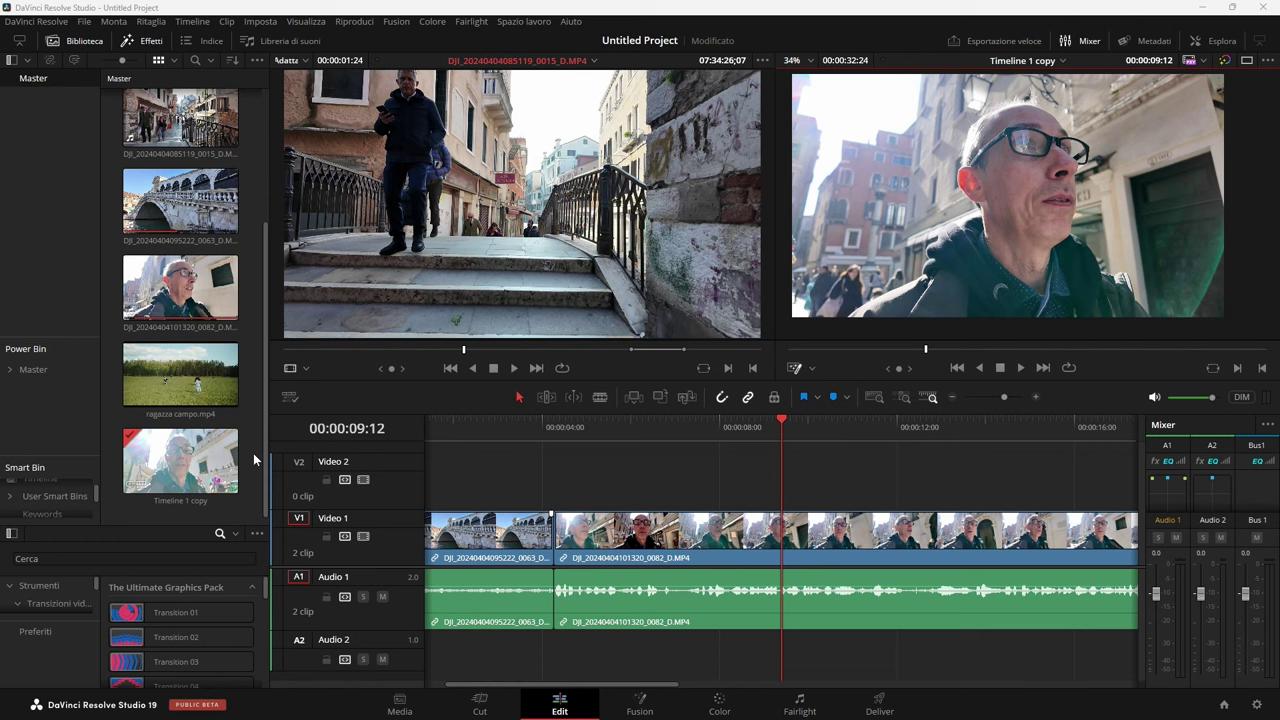
{"action": "left_click", "coordinate": [253, 453]}
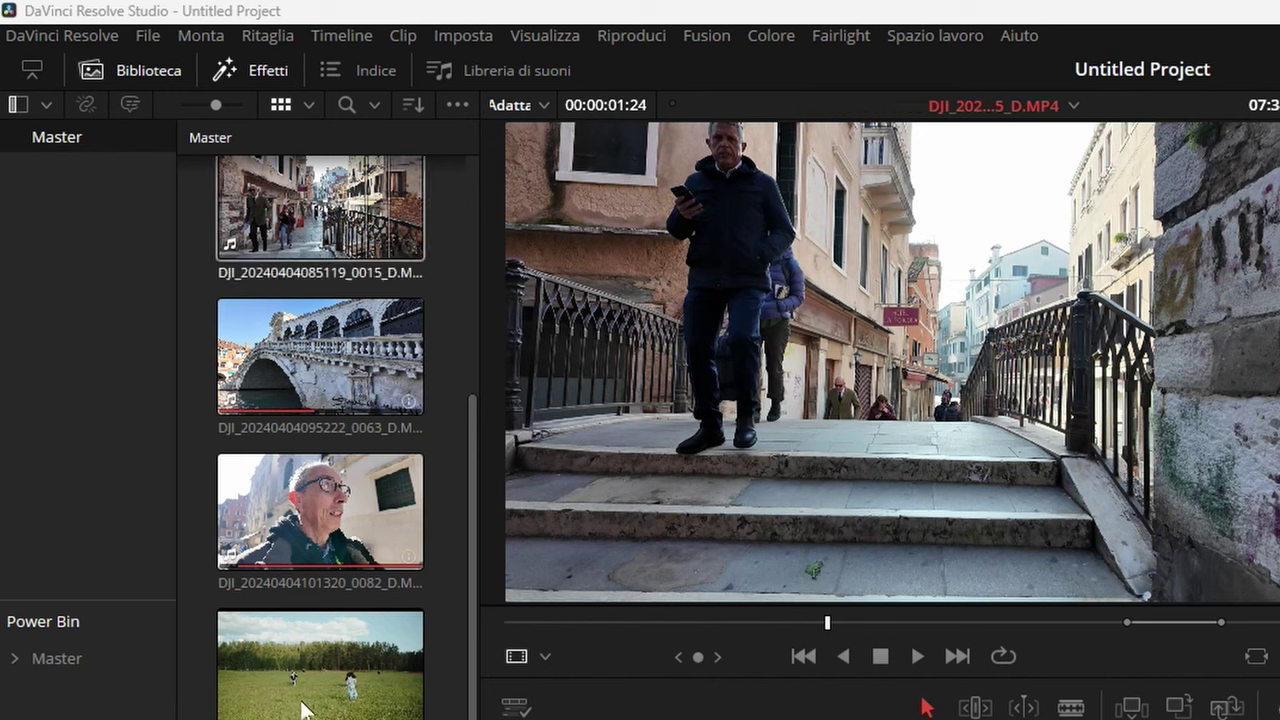
{"action": "left_click", "coordinate": [457, 108]}
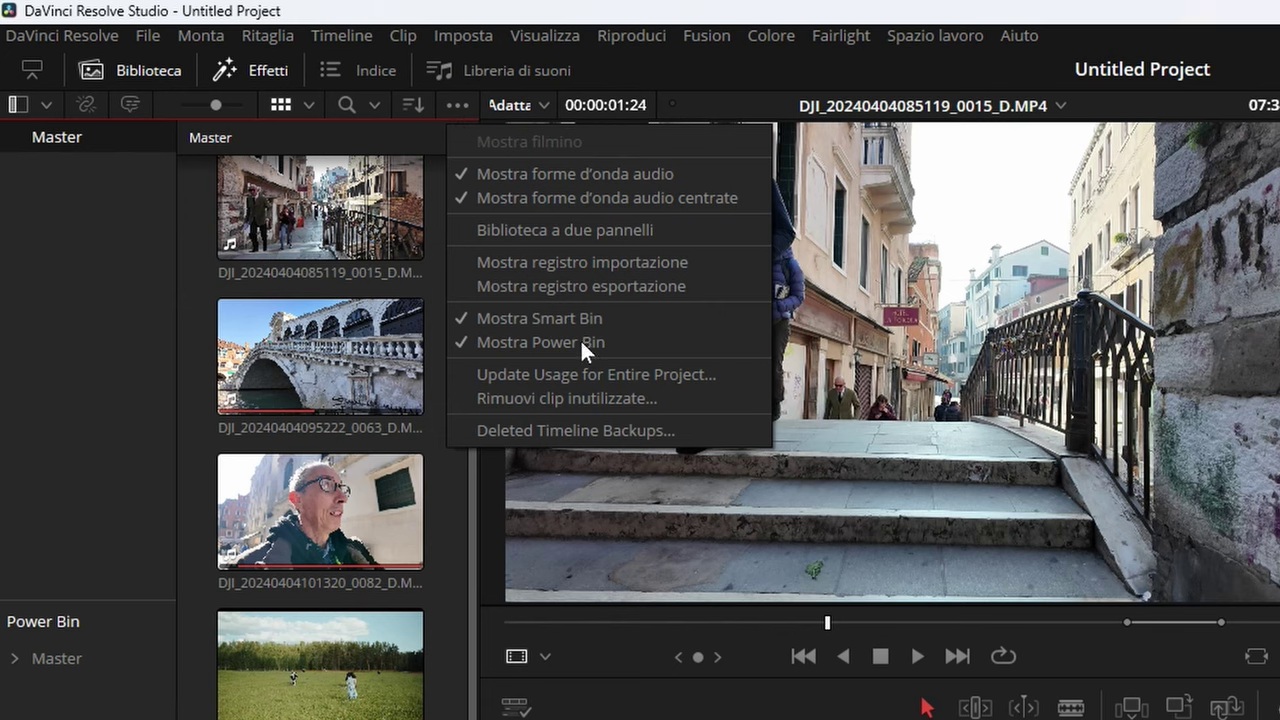
Step: Restore Timeline 1 from its 14/04/2024 21:33:34 deleted-timeline backup
{"action": "left_click", "coordinate": [532, 431]}
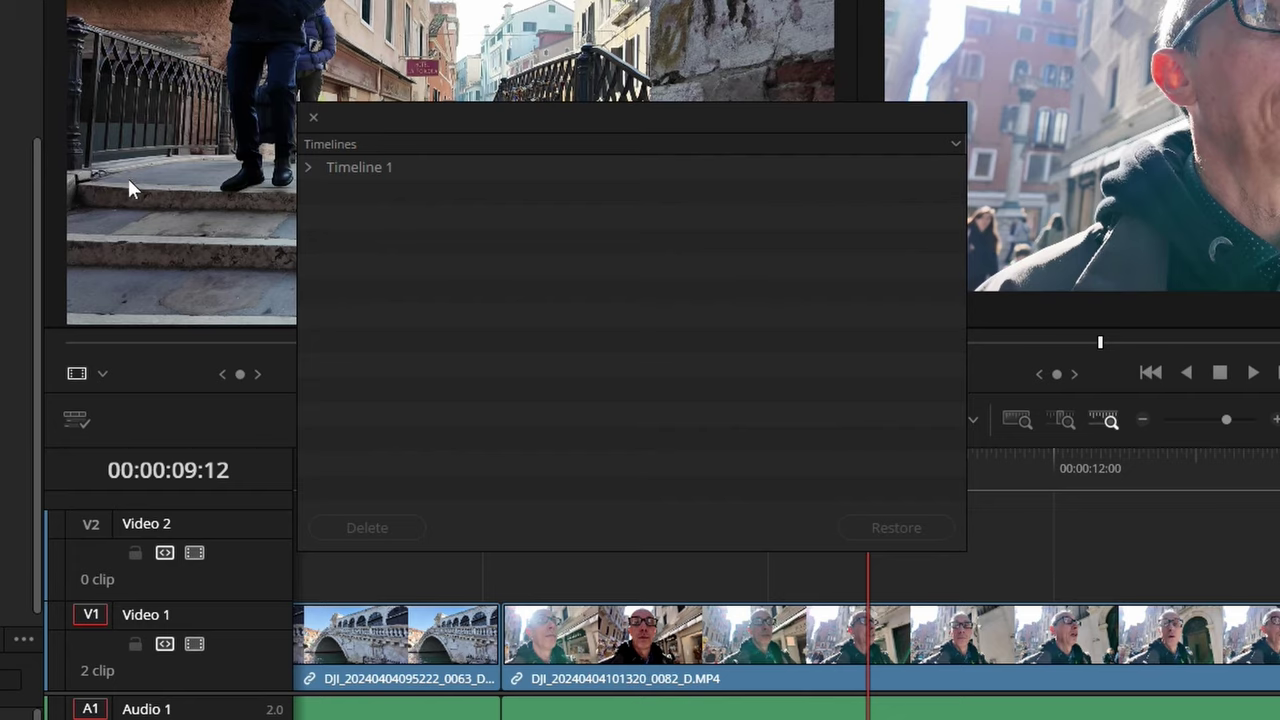
{"action": "left_click", "coordinate": [309, 166]}
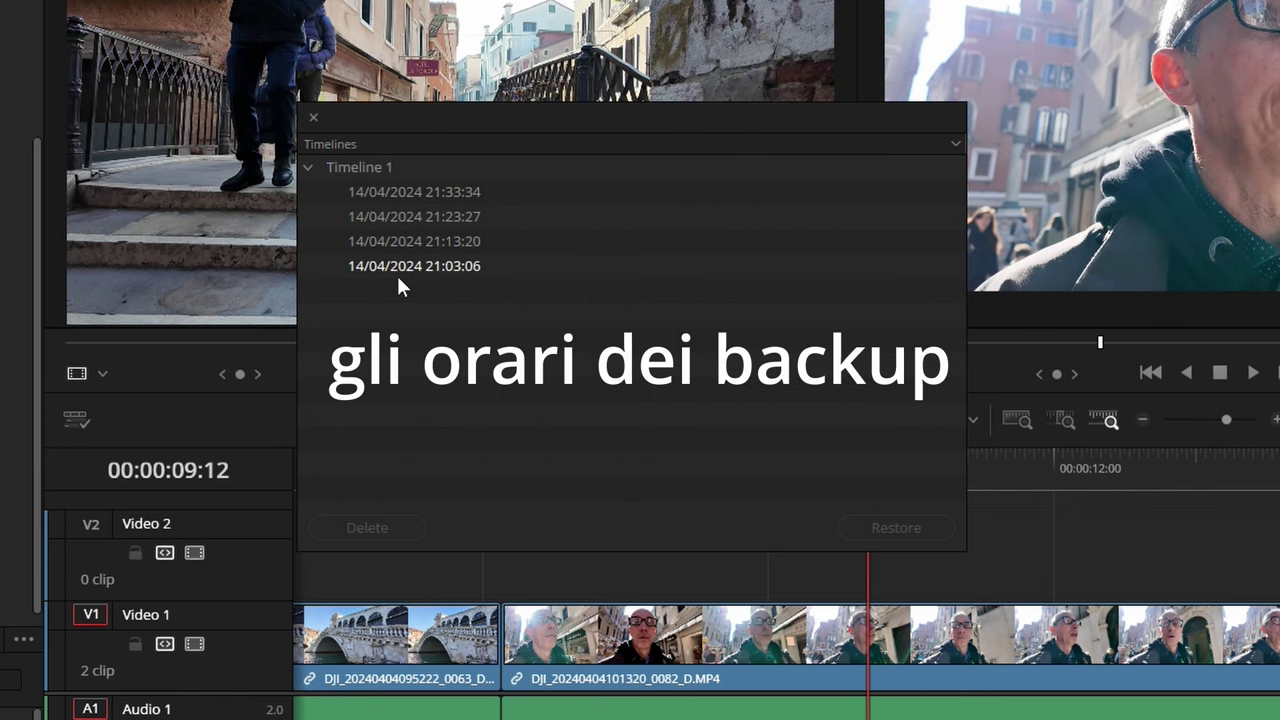
{"action": "left_click", "coordinate": [423, 189]}
{"action": "left_click", "coordinate": [900, 527]}
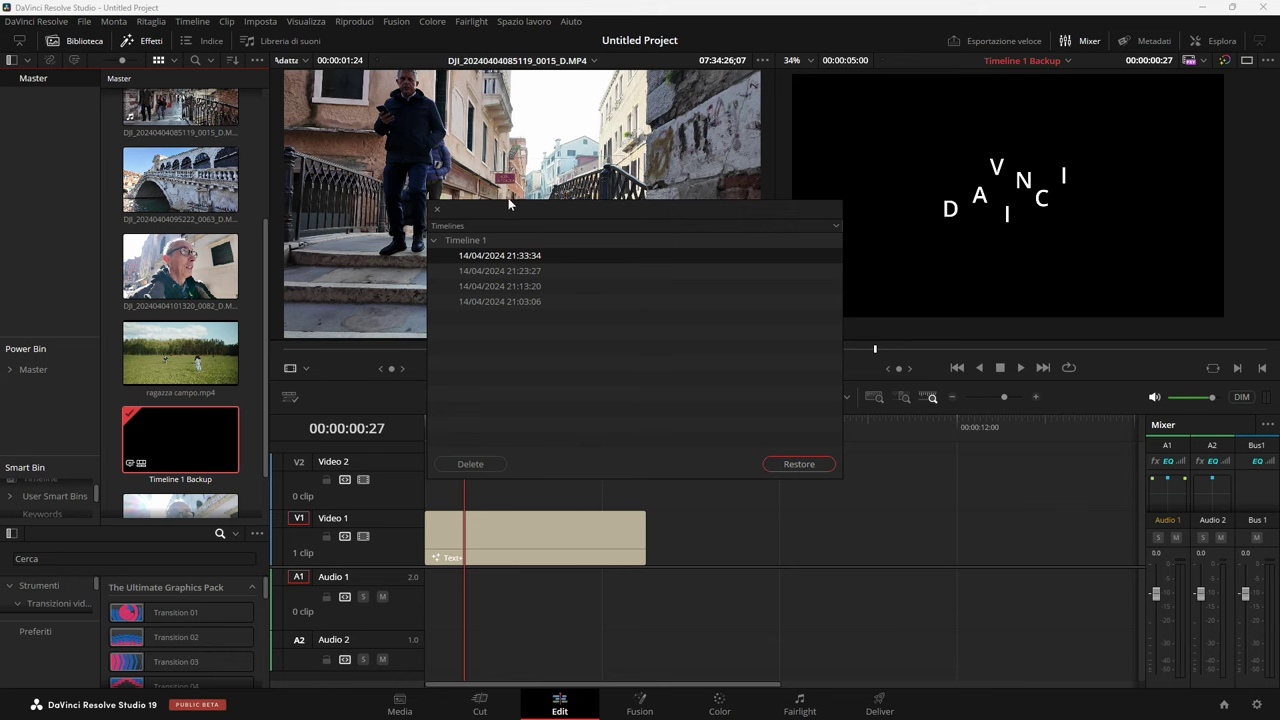
{"action": "left_click", "coordinate": [438, 211]}
{"action": "type", "text": "tra"}
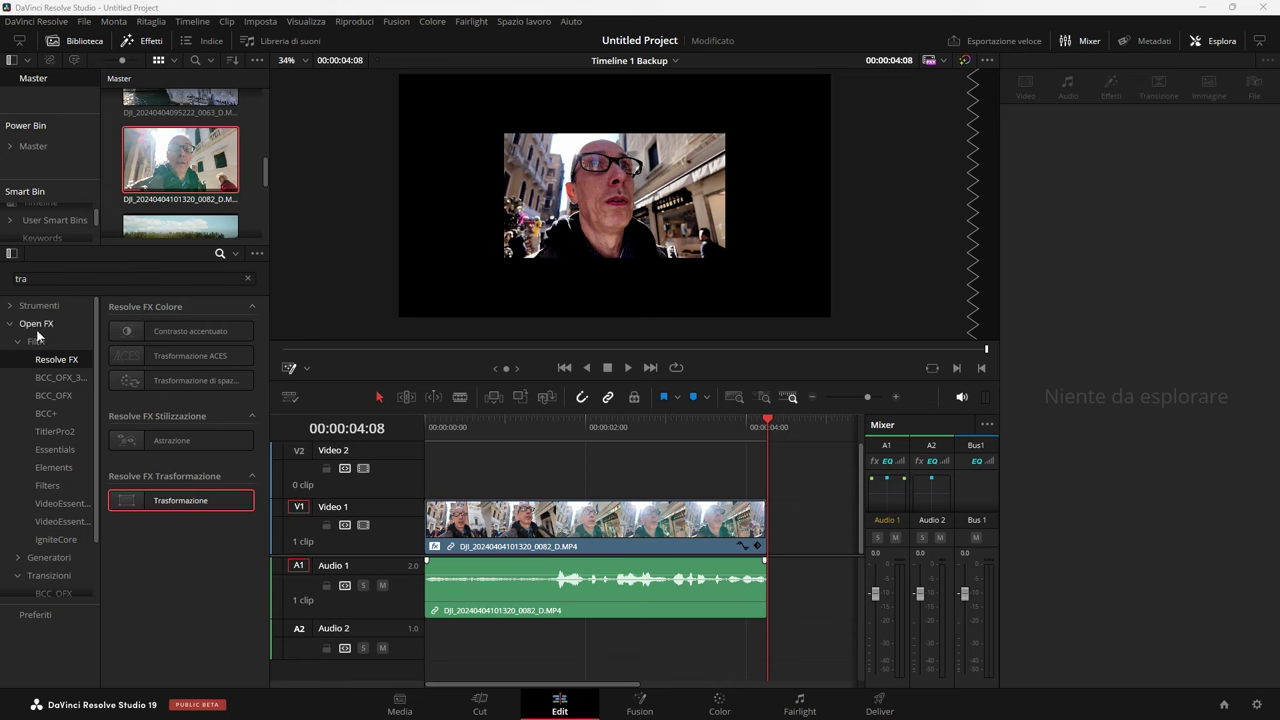
Step: Apply Resolve FX Trasformazione to the clip and play it from the start to preview the zoom
{"action": "left_click_drag", "start_coordinate": [160, 497], "coordinate": [488, 577]}
{"action": "left_click_drag", "start_coordinate": [468, 431], "coordinate": [418, 430]}
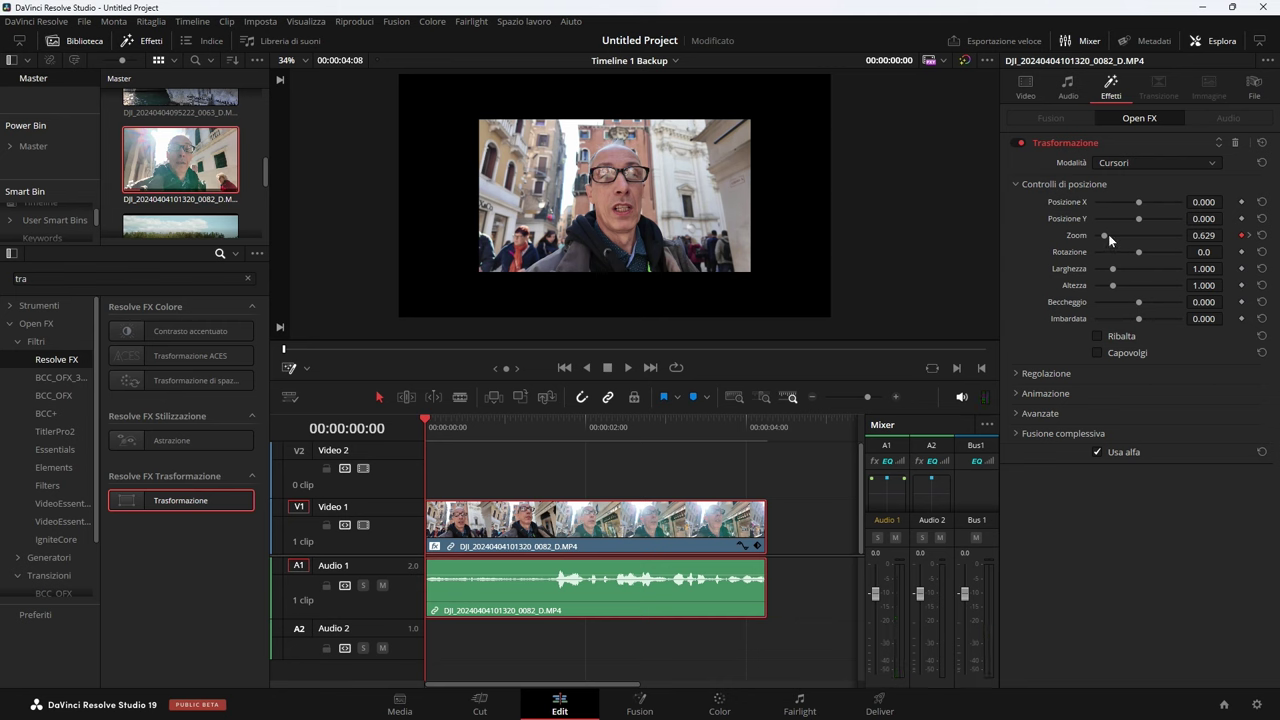
{"action": "key", "text": "space"}
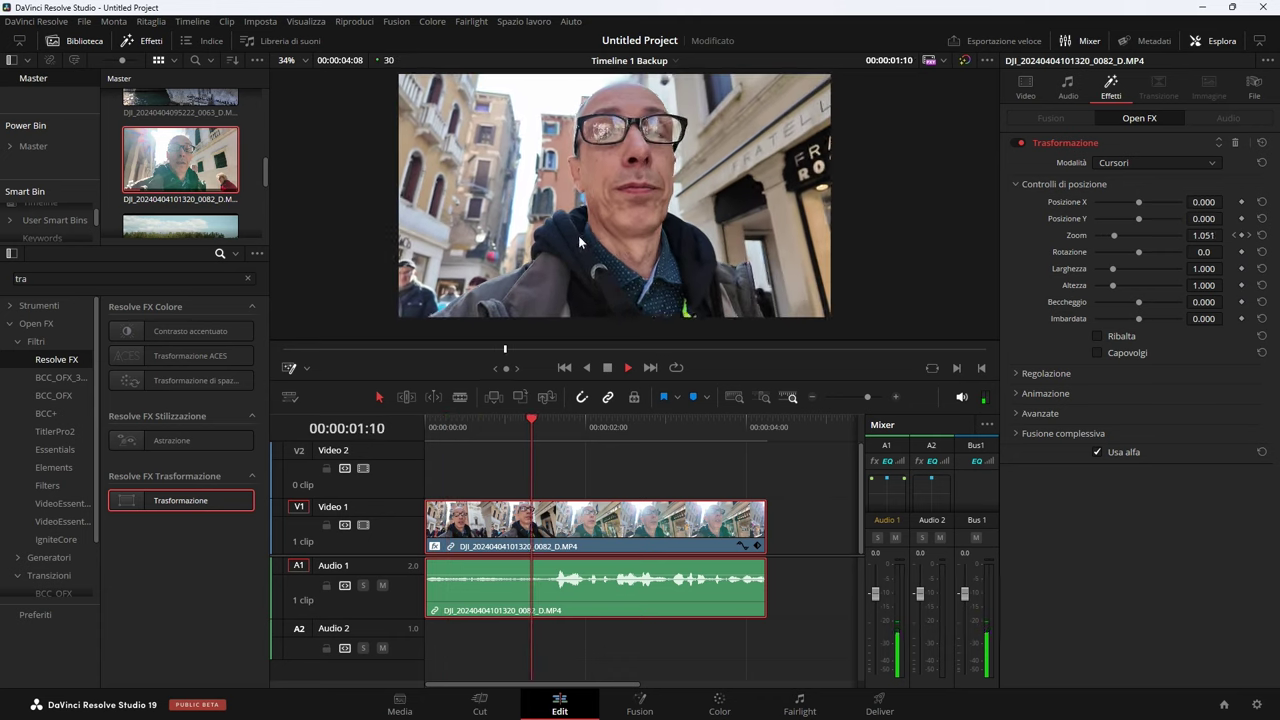
{"action": "key", "text": "space"}
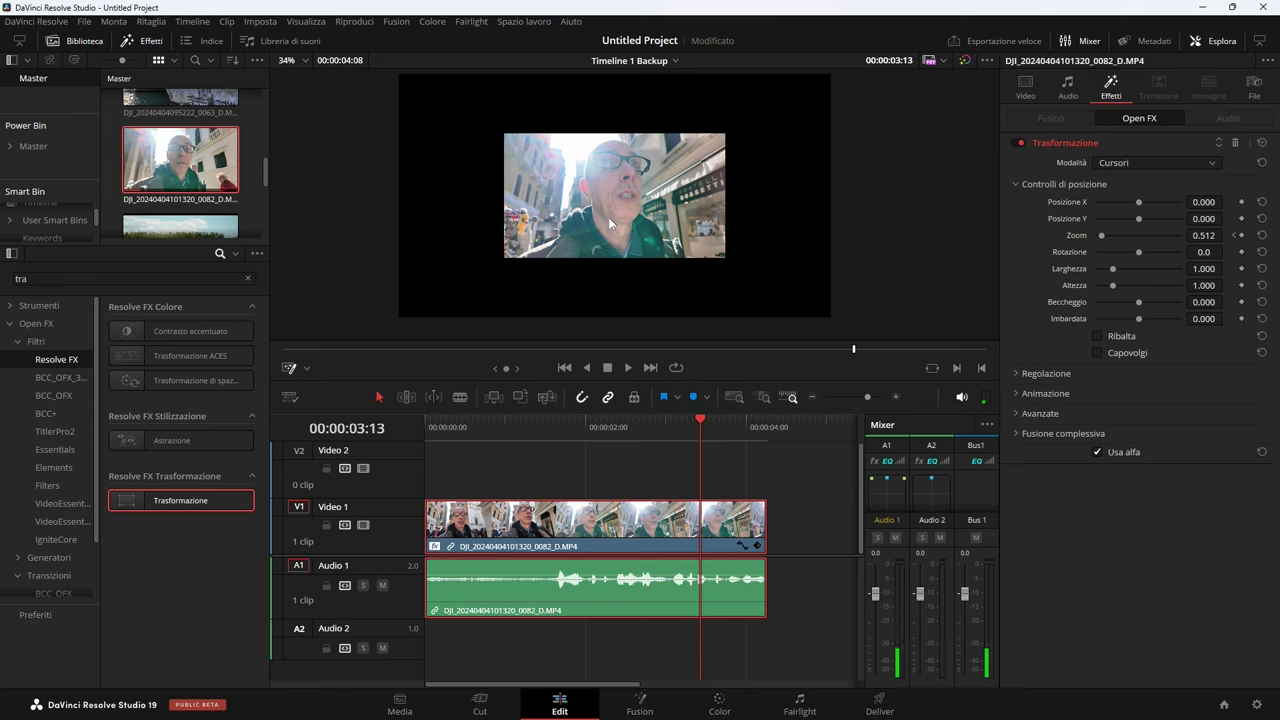
Step: Open the keyframe curve editor and display only the Zoom curve
{"action": "left_click", "coordinate": [740, 545]}
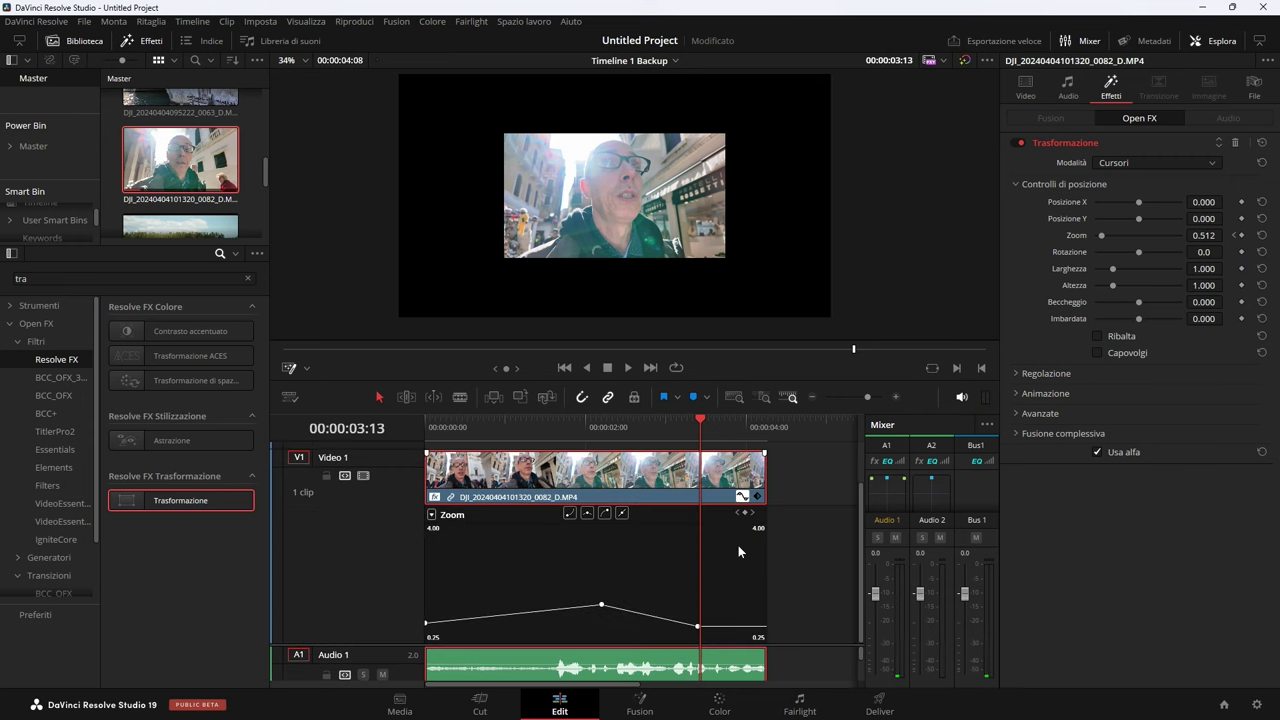
{"action": "left_click", "coordinate": [432, 515]}
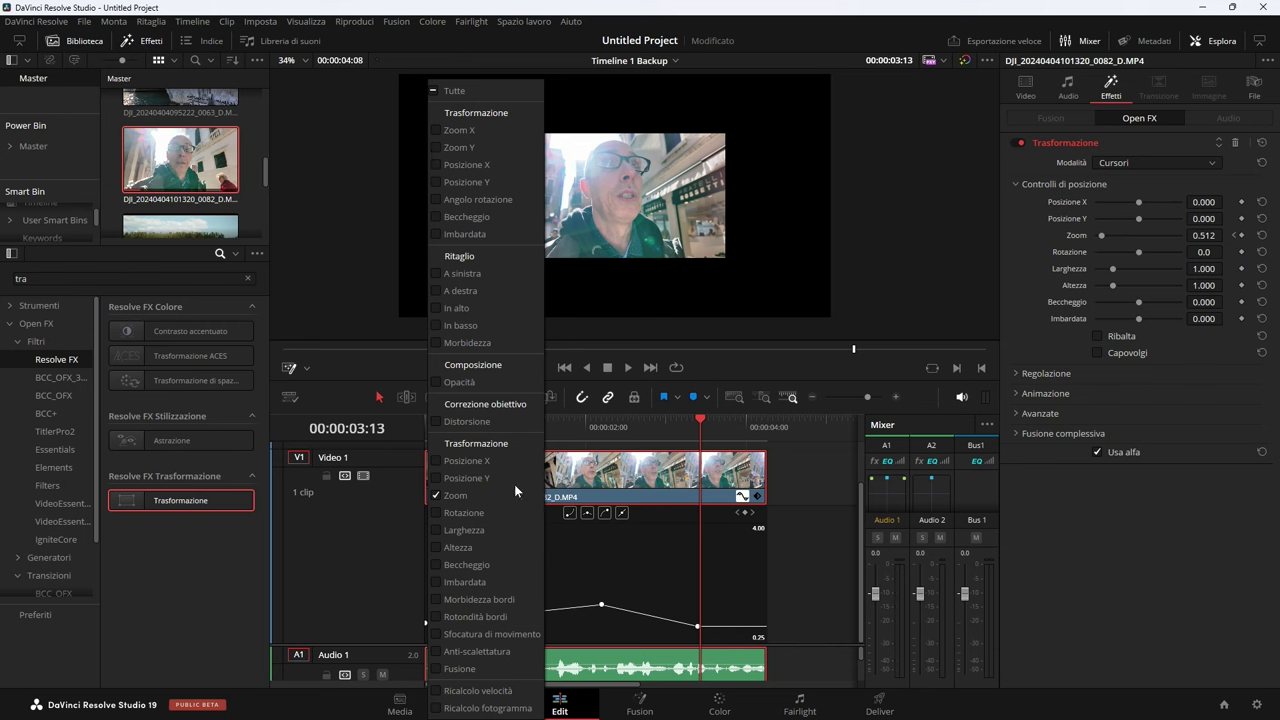
{"action": "left_click", "coordinate": [467, 501]}
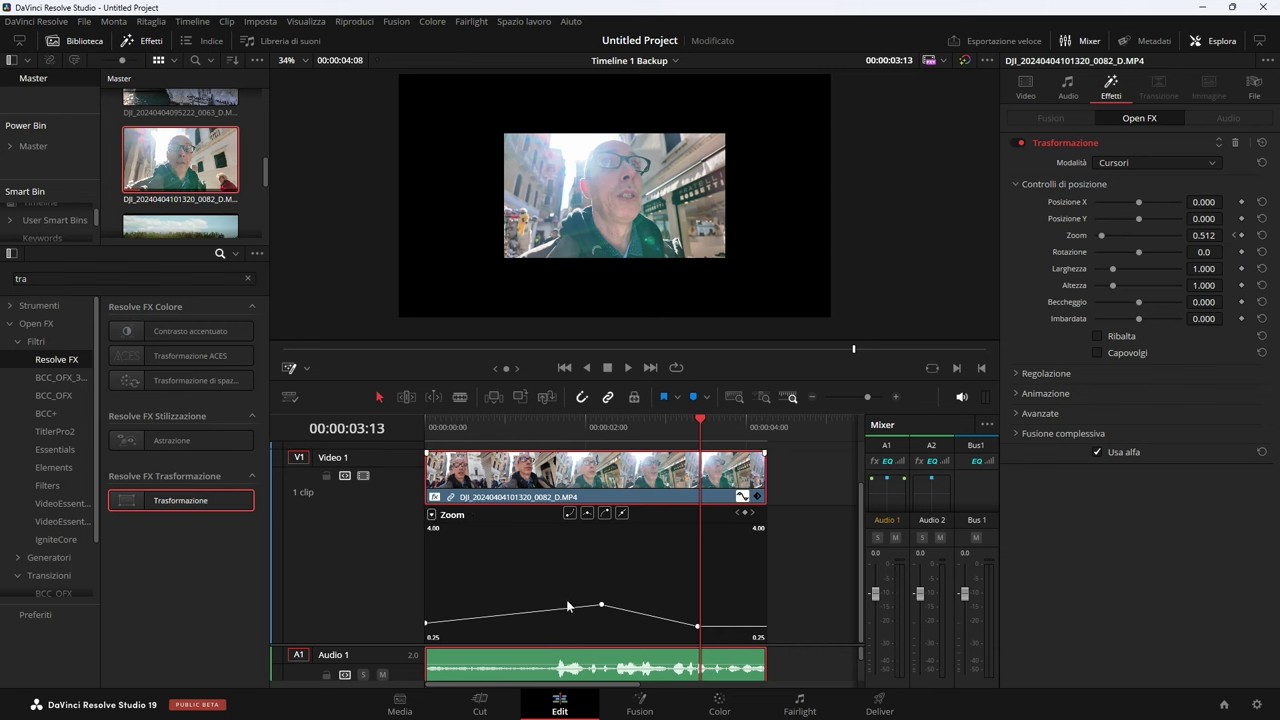
Step: Make the middle and last Zoom keyframes Bezier and drag their handles to smooth the curve
{"action": "mouse_move", "coordinate": [601, 605]}
{"action": "left_click", "coordinate": [603, 606]}
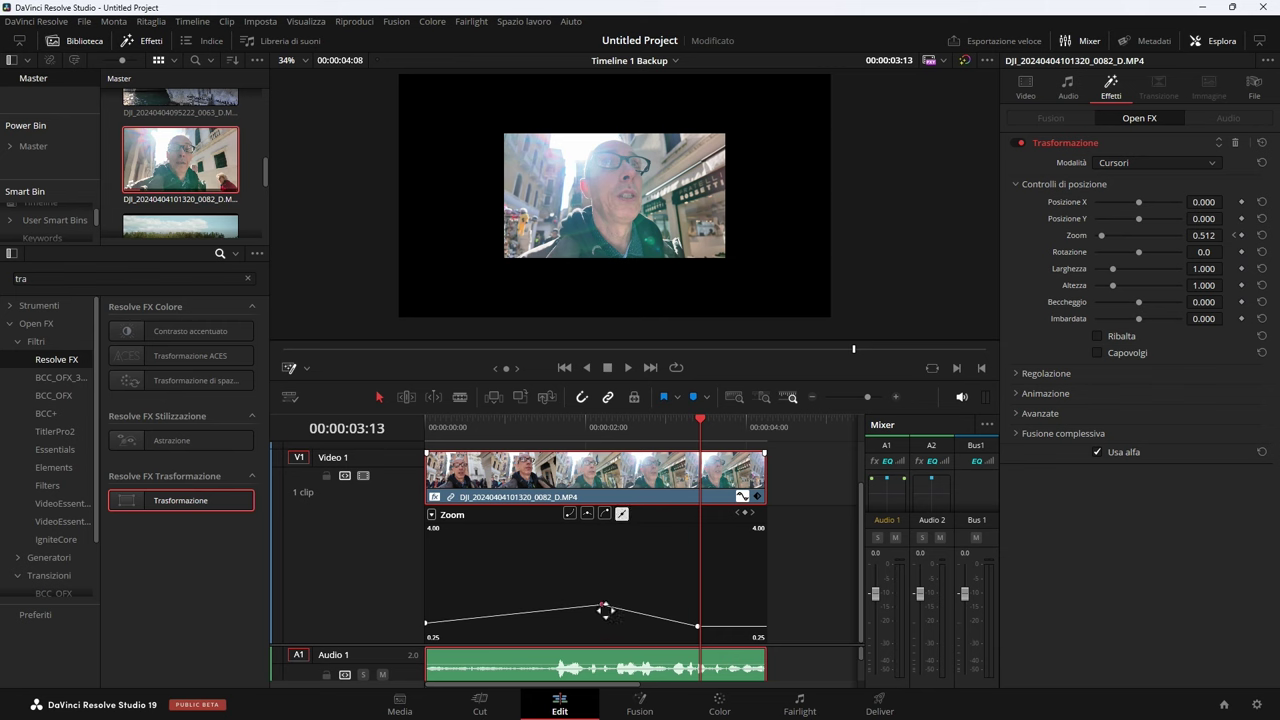
{"action": "left_click", "coordinate": [587, 514]}
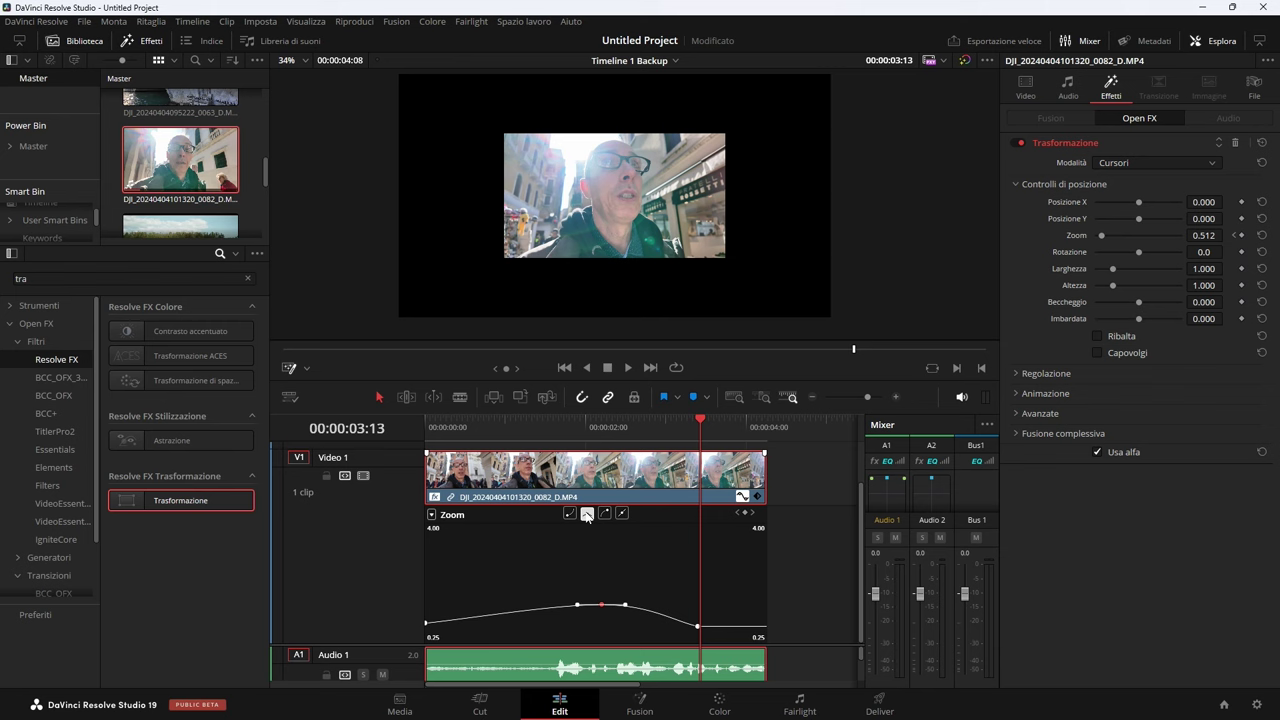
{"action": "mouse_move", "coordinate": [579, 606]}
{"action": "left_mouse_down"}
{"action": "mouse_move", "coordinate": [551, 606]}
{"action": "mouse_move", "coordinate": [577, 606]}
{"action": "left_mouse_up"}
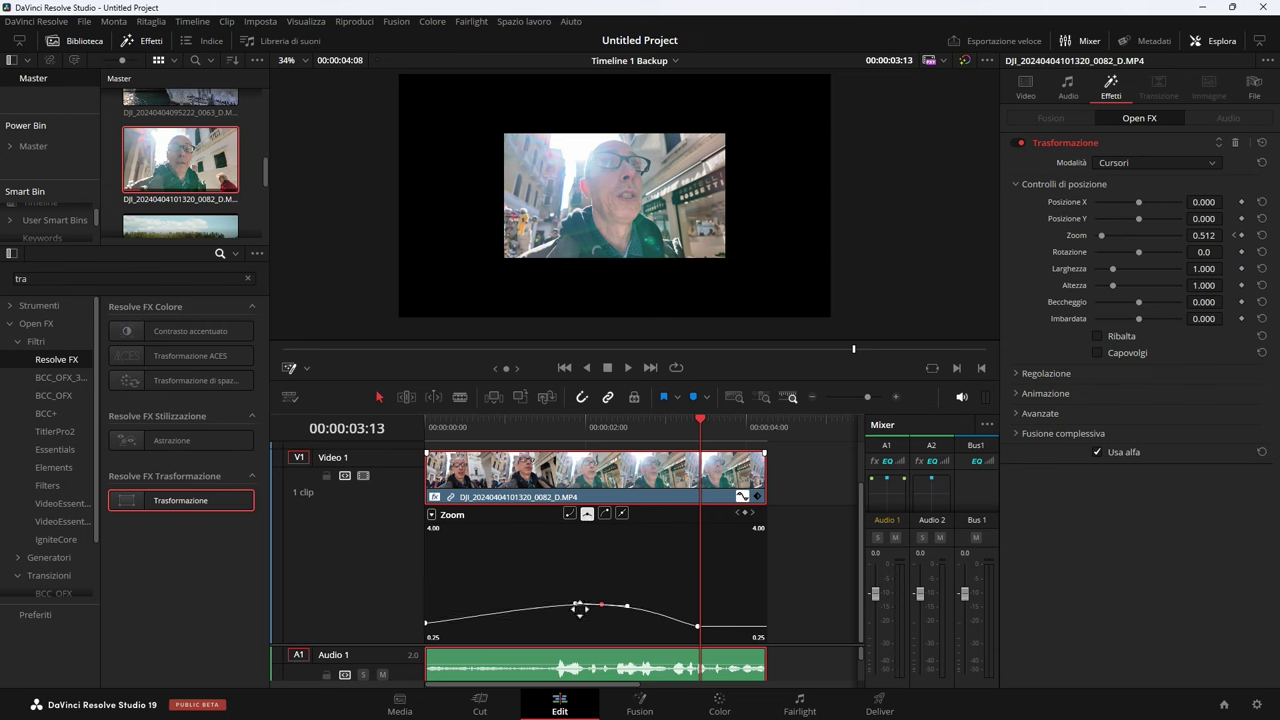
{"action": "left_click", "coordinate": [697, 627]}
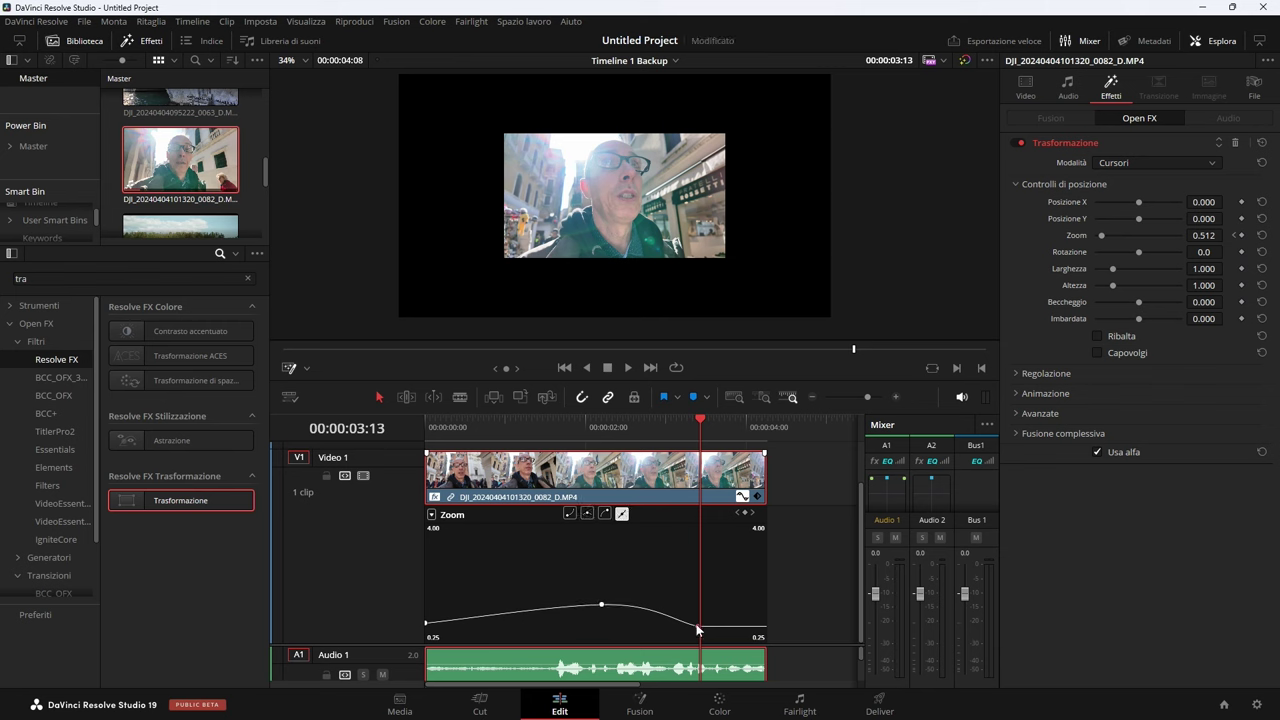
{"action": "left_click", "coordinate": [604, 513]}
{"action": "mouse_move", "coordinate": [676, 630]}
{"action": "left_mouse_down"}
{"action": "mouse_move", "coordinate": [689, 626]}
{"action": "mouse_move", "coordinate": [677, 631]}
{"action": "left_mouse_up"}
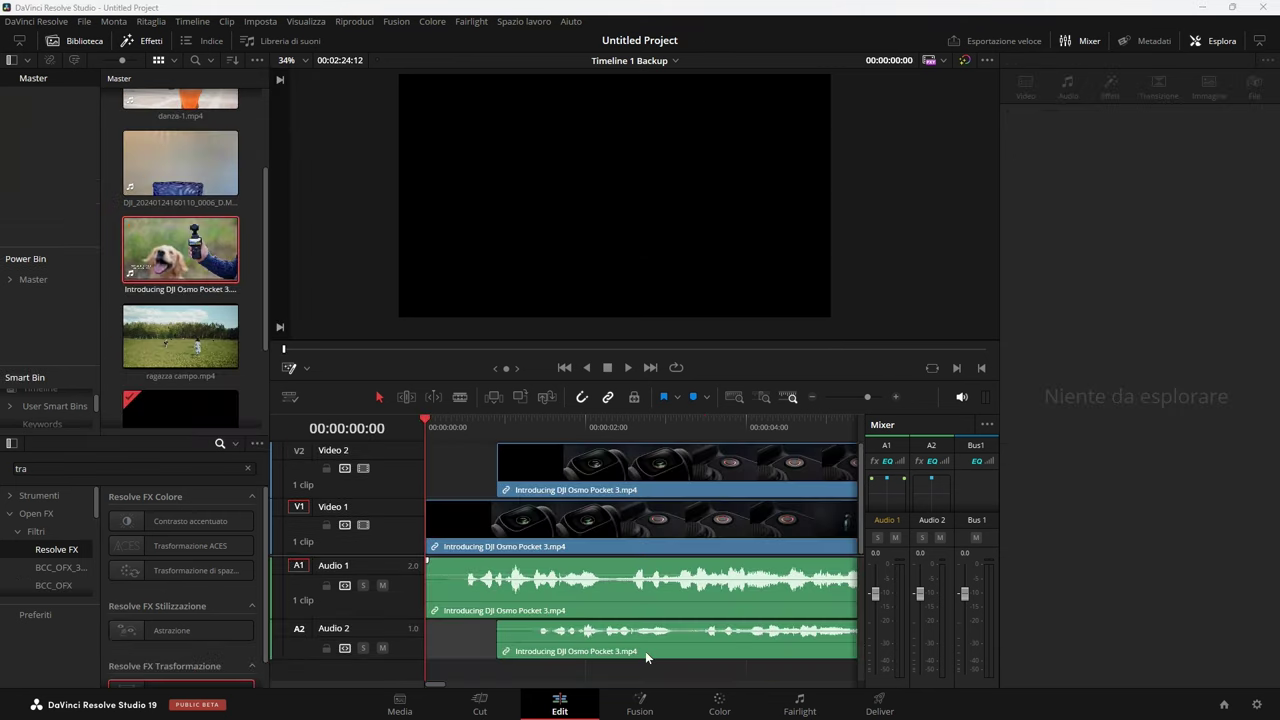
Step: Select all four Osmo clips and auto-align them by audio waveform to a chosen track
{"action": "left_click_drag", "start_coordinate": [666, 674], "coordinate": [550, 488]}
{"action": "right_click", "coordinate": [583, 568]}
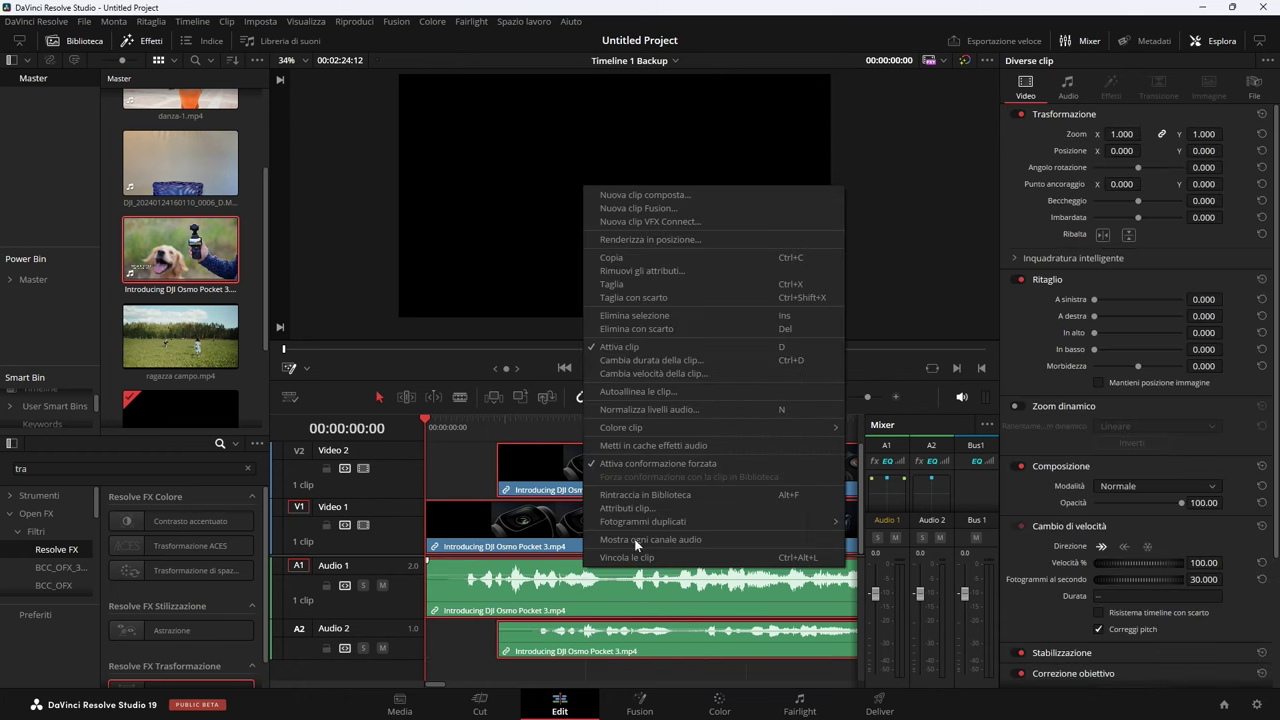
{"action": "left_click", "coordinate": [652, 391]}
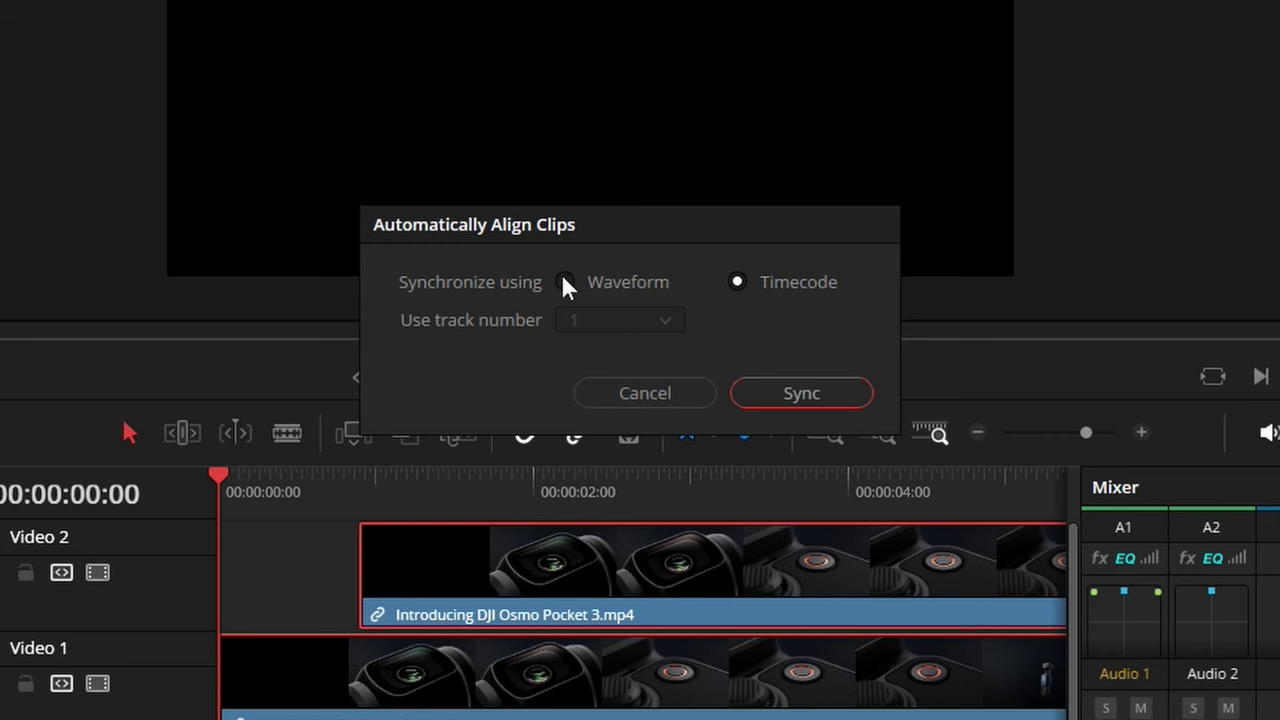
{"action": "left_click", "coordinate": [565, 284]}
{"action": "left_click", "coordinate": [608, 322]}
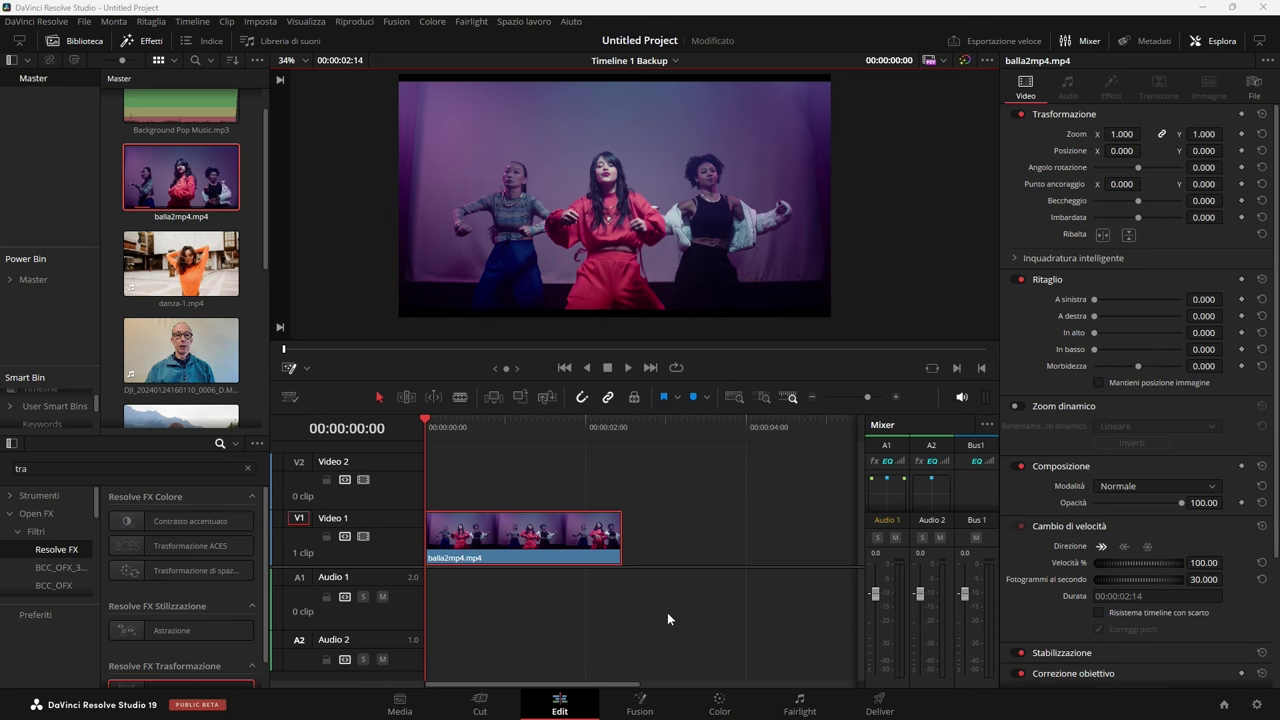
Step: On the Color page, track the dancers forward and backward, then scrub through to review the track
{"action": "left_click", "coordinate": [719, 702]}
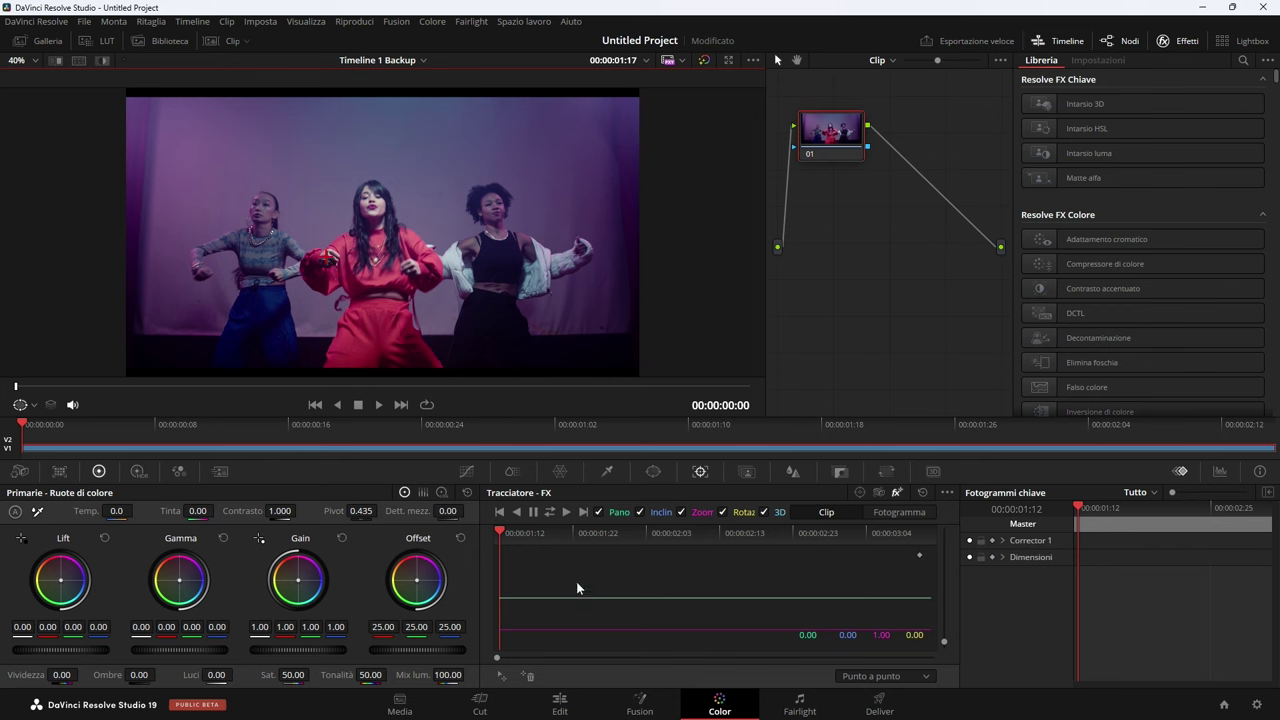
{"action": "left_click", "coordinate": [550, 513]}
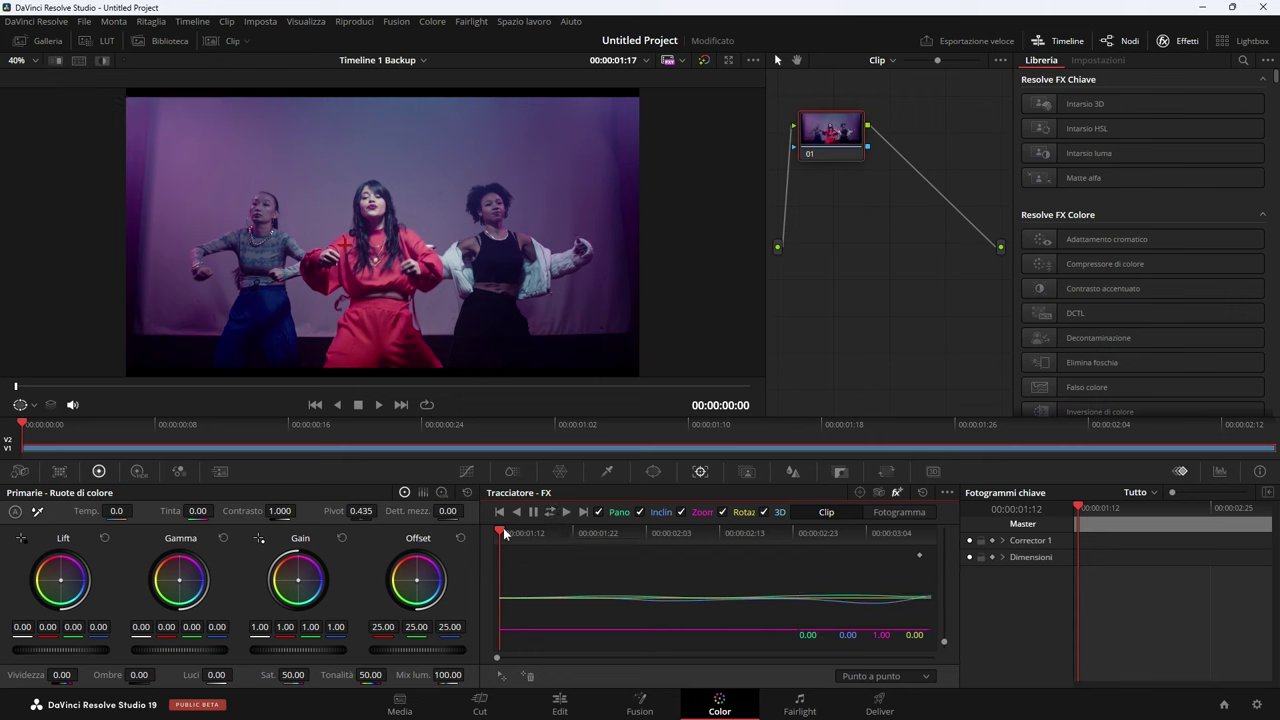
{"action": "left_click", "coordinate": [559, 533]}
{"action": "left_click_drag", "start_coordinate": [559, 533], "coordinate": [673, 545]}
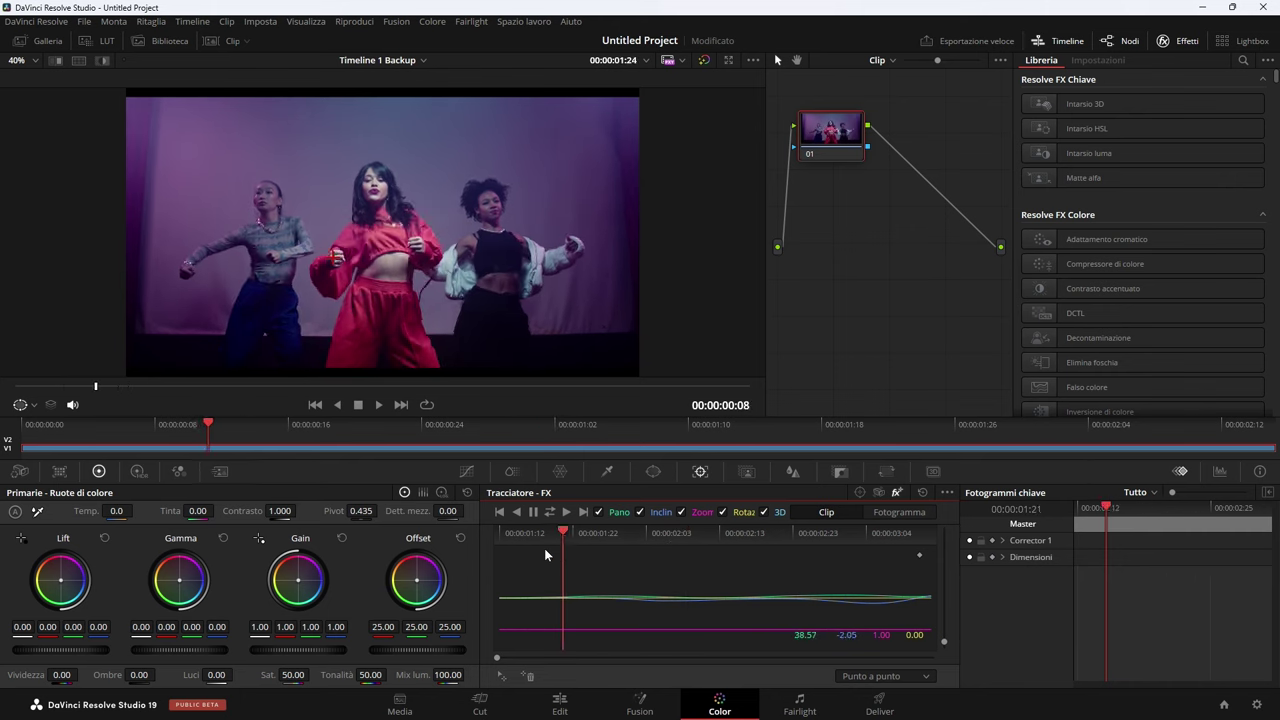
{"action": "mouse_move", "coordinate": [673, 545]}
{"action": "left_mouse_down"}
{"action": "mouse_move", "coordinate": [598, 548]}
{"action": "mouse_move", "coordinate": [824, 554]}
{"action": "left_mouse_up"}
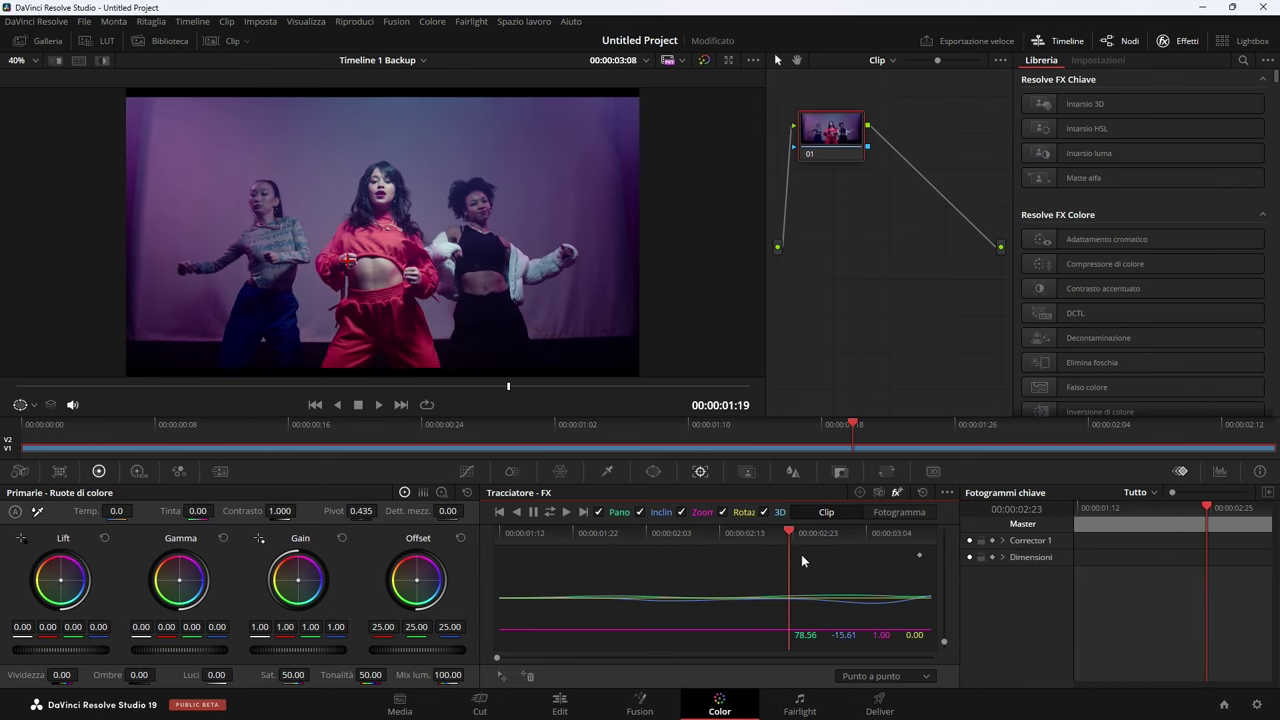
{"action": "left_click_drag", "start_coordinate": [691, 555], "coordinate": [620, 556]}
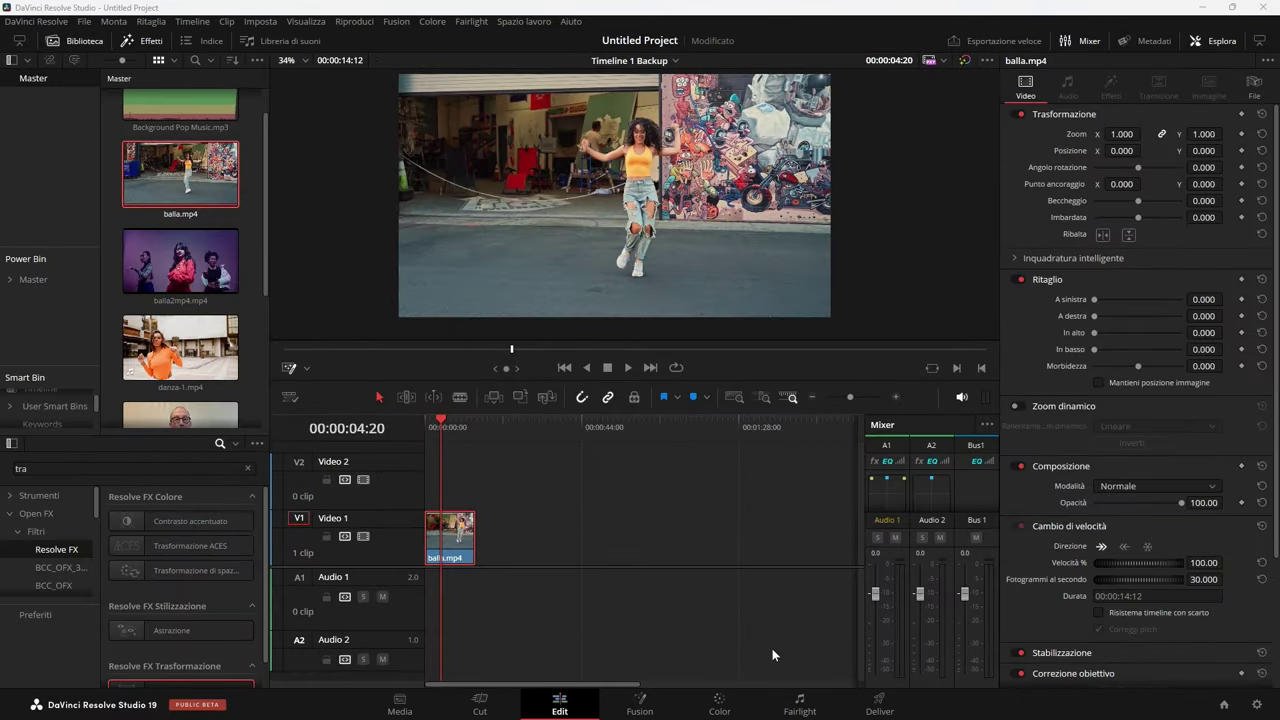
{"action": "left_click", "coordinate": [718, 705]}
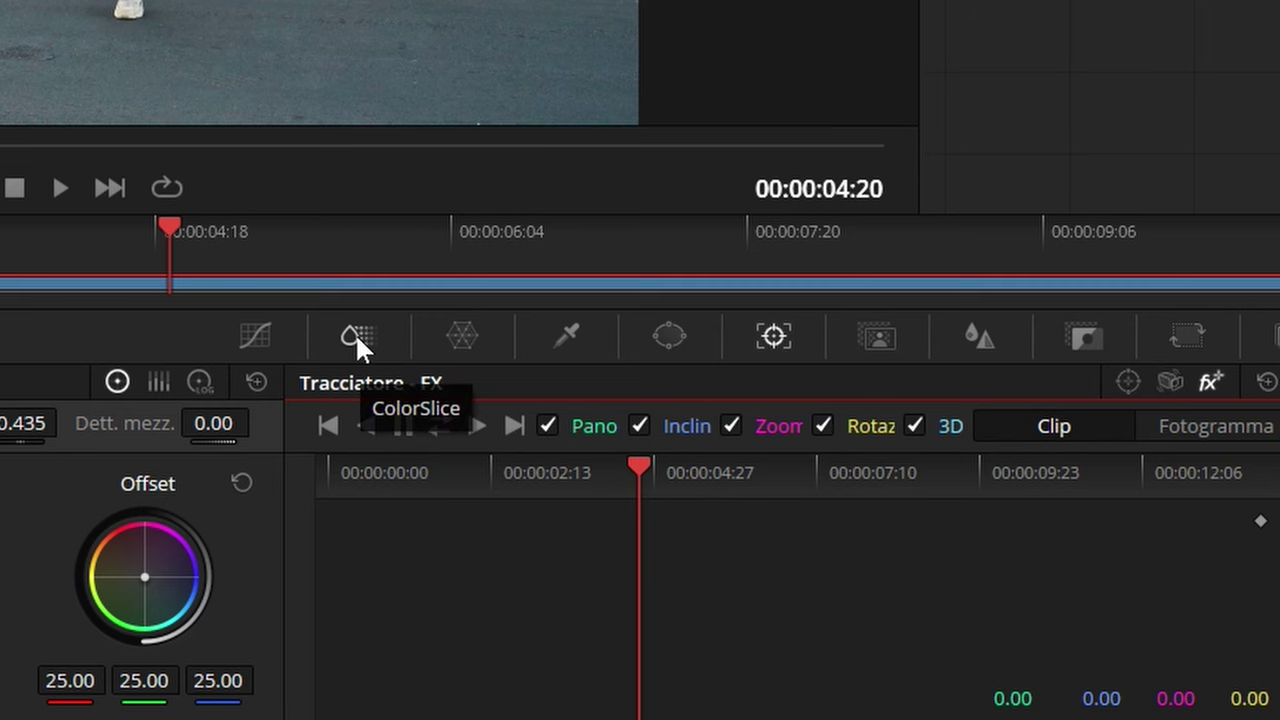
Step: In ColorSlice, test the red saturation and hue, reset red, then drop Yellow saturation to 0.05
{"action": "left_click", "coordinate": [355, 332]}
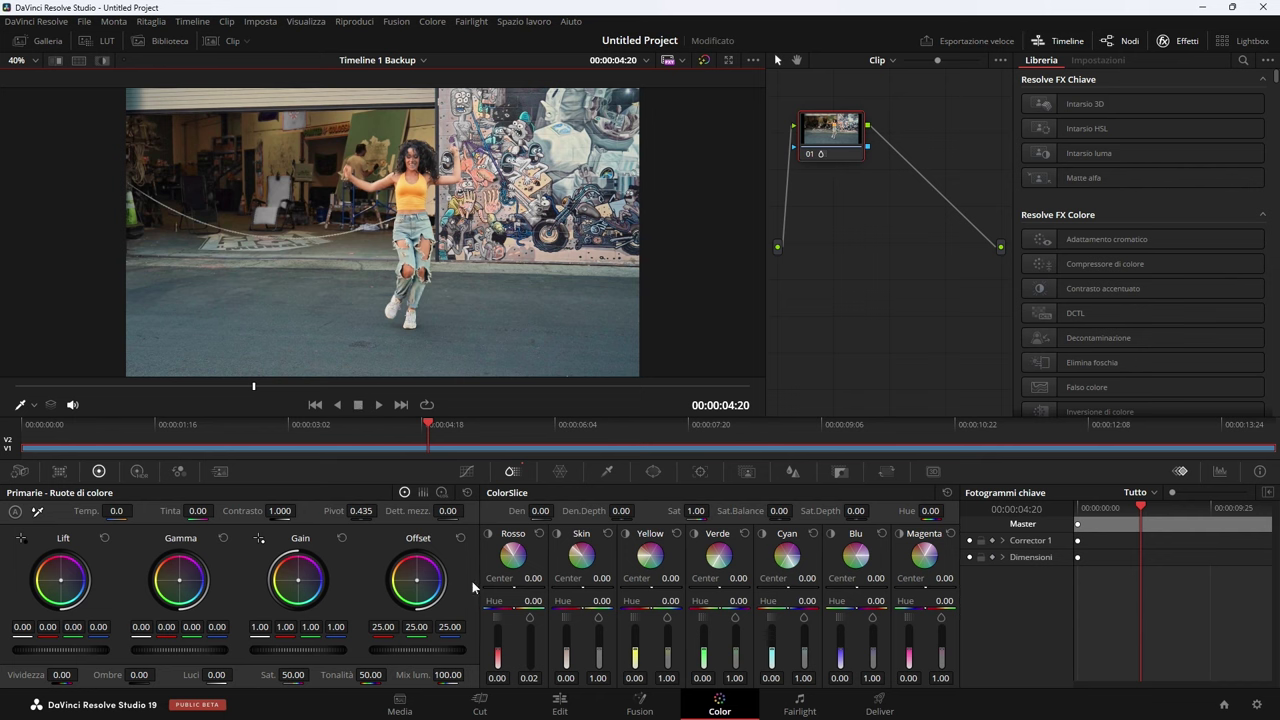
{"action": "left_click_drag", "start_coordinate": [532, 670], "coordinate": [532, 636]}
{"action": "mouse_move", "coordinate": [532, 636]}
{"action": "left_mouse_down"}
{"action": "mouse_move", "coordinate": [532, 655]}
{"action": "mouse_move", "coordinate": [499, 668]}
{"action": "mouse_move", "coordinate": [499, 655]}
{"action": "left_mouse_up"}
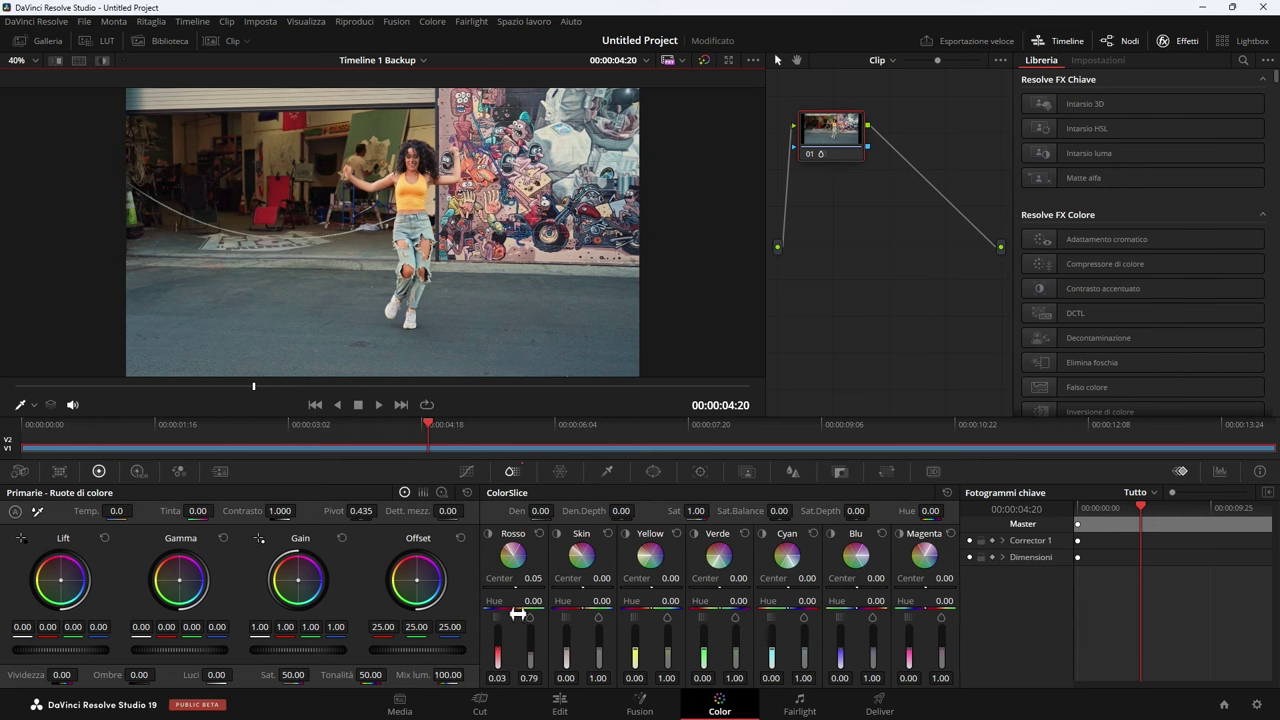
{"action": "left_click_drag", "start_coordinate": [533, 601], "coordinate": [560, 601]}
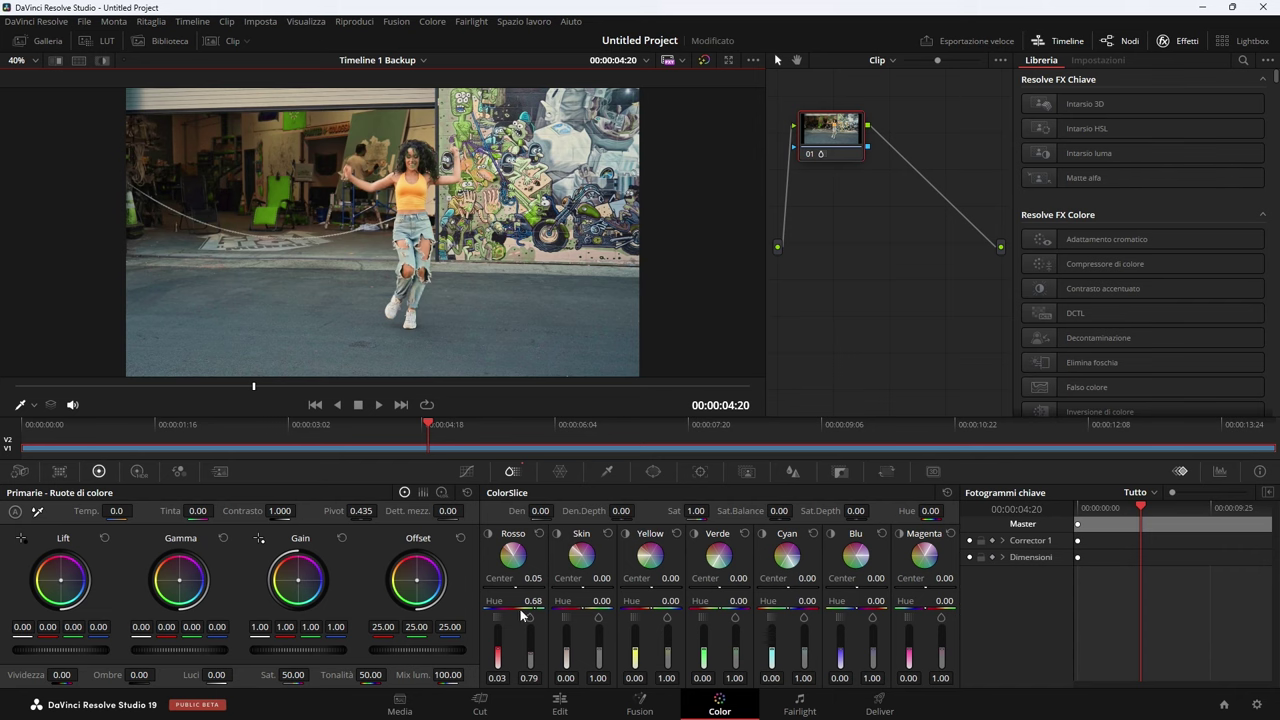
{"action": "left_click", "coordinate": [540, 534]}
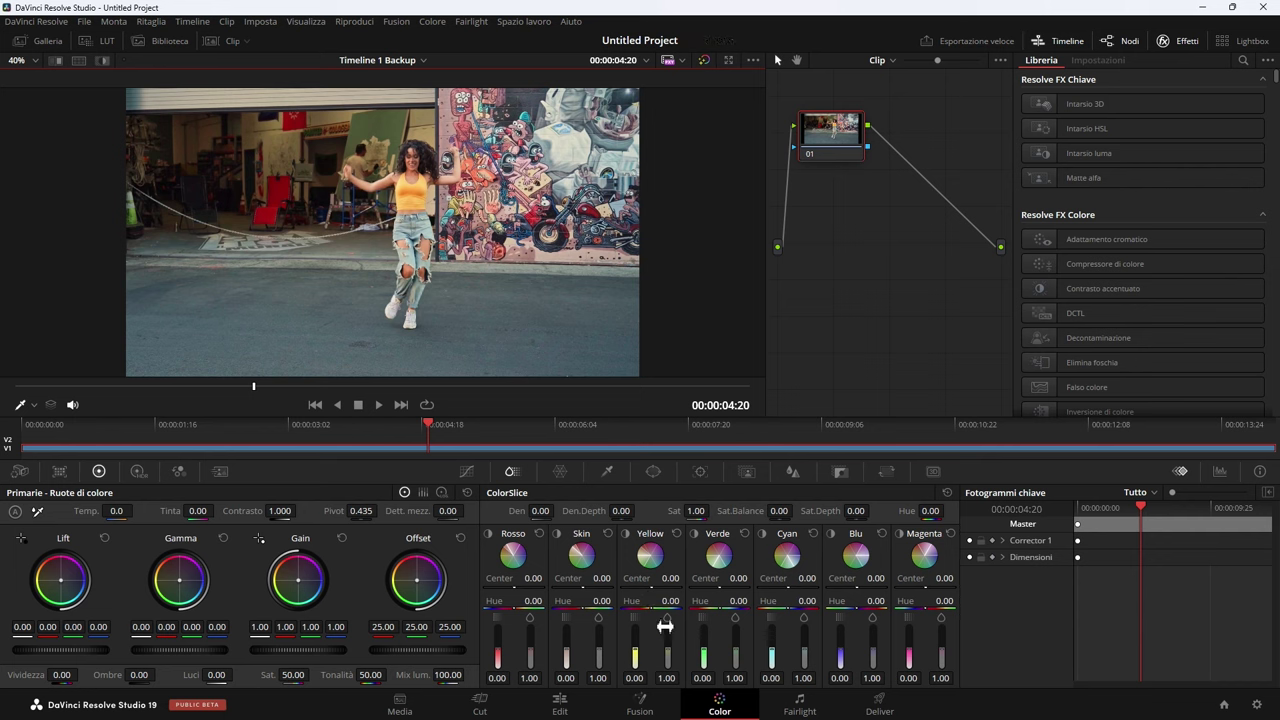
{"action": "mouse_move", "coordinate": [668, 654]}
{"action": "left_mouse_down"}
{"action": "mouse_move", "coordinate": [668, 680]}
{"action": "mouse_move", "coordinate": [668, 648]}
{"action": "left_mouse_up"}
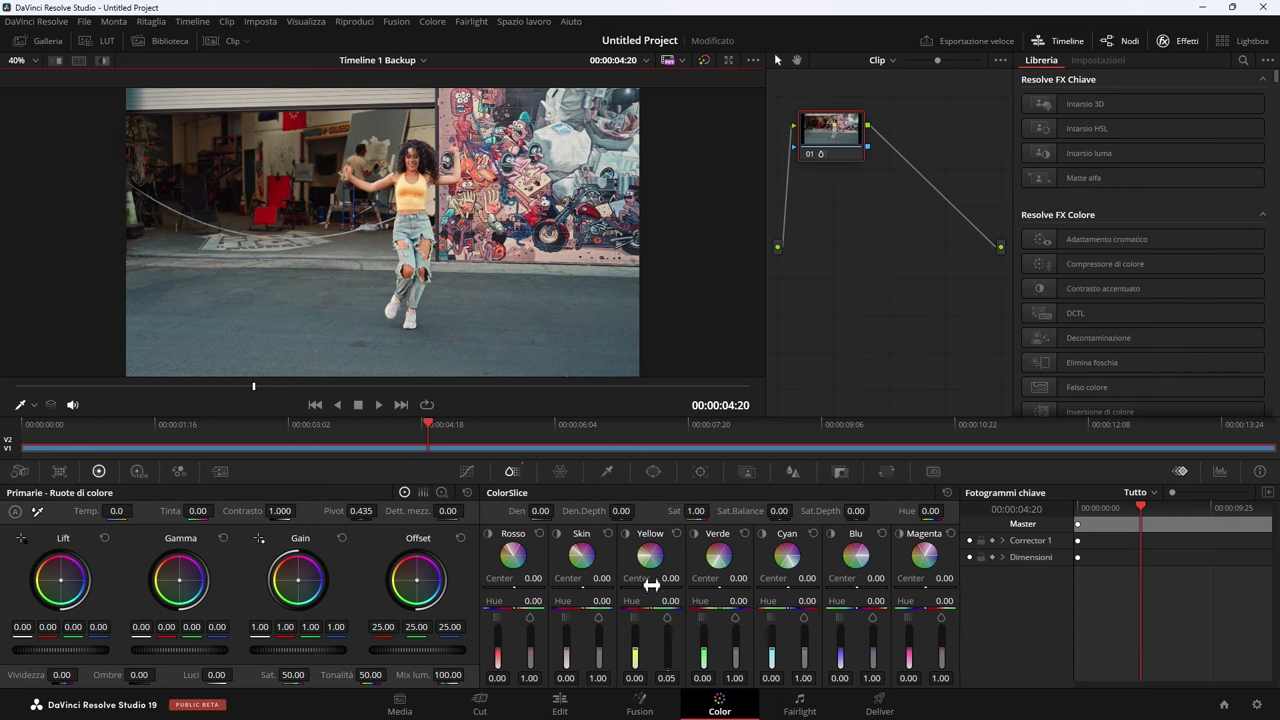
Step: With Highlight on, move the Yellow center to -1.00, then turn Highlight off and raise Yellow saturation
{"action": "left_click", "coordinate": [101, 61]}
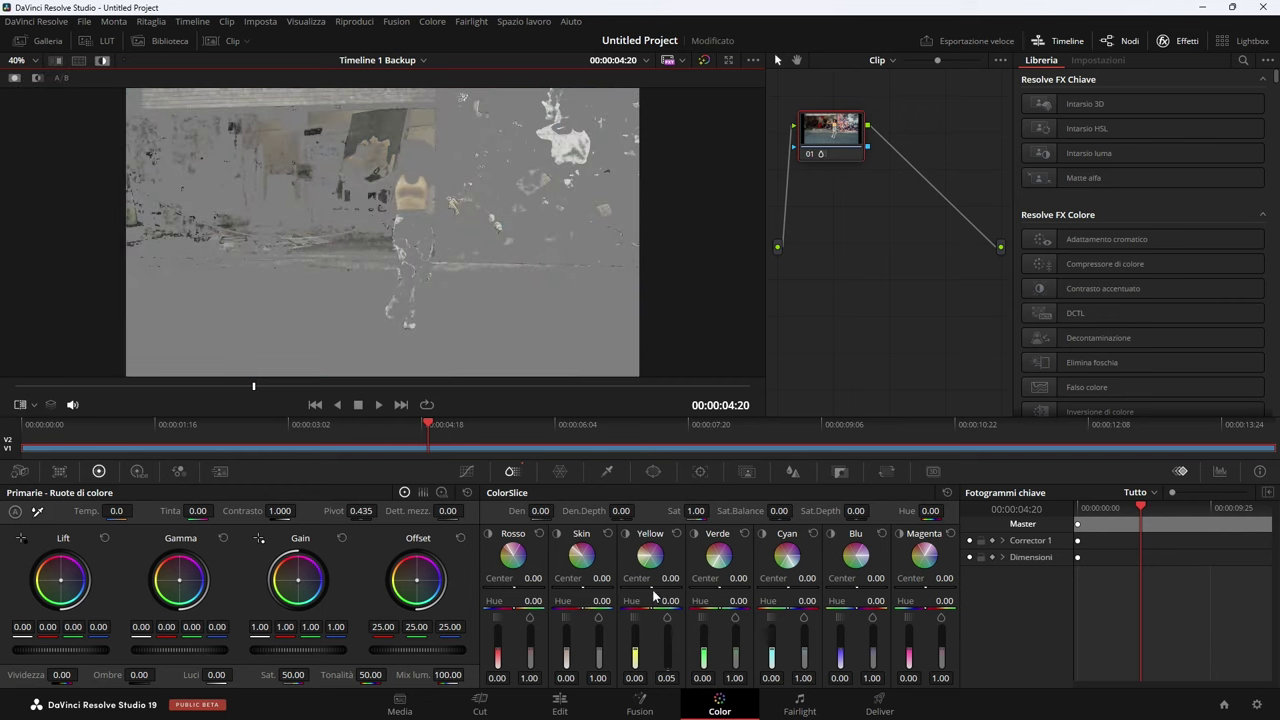
{"action": "left_click_drag", "start_coordinate": [669, 578], "coordinate": [600, 578]}
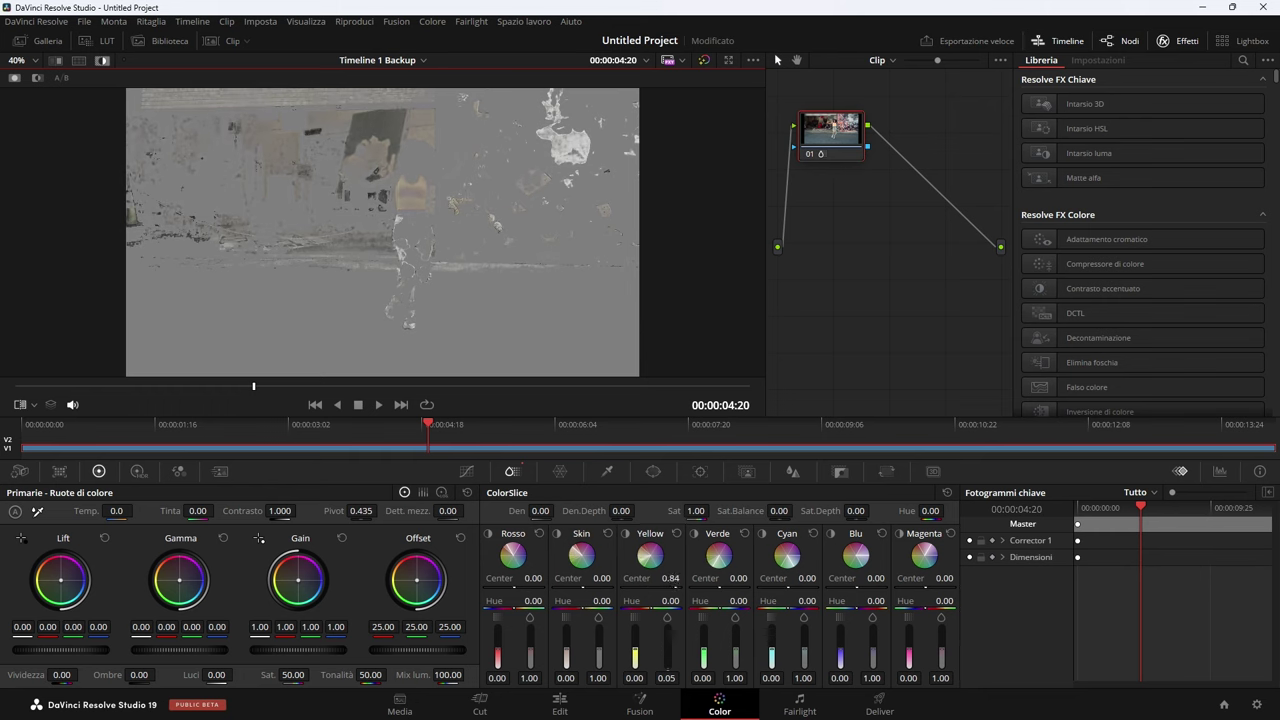
{"action": "left_click", "coordinate": [101, 60]}
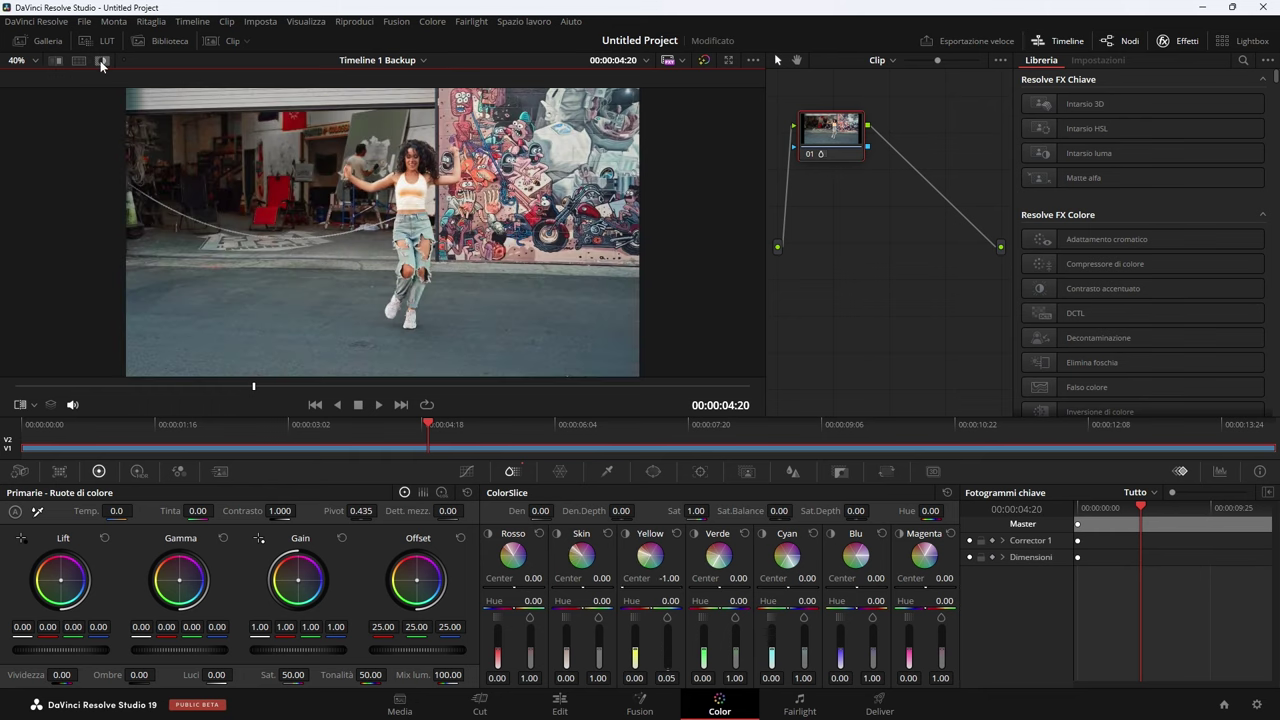
{"action": "left_click", "coordinate": [661, 628]}
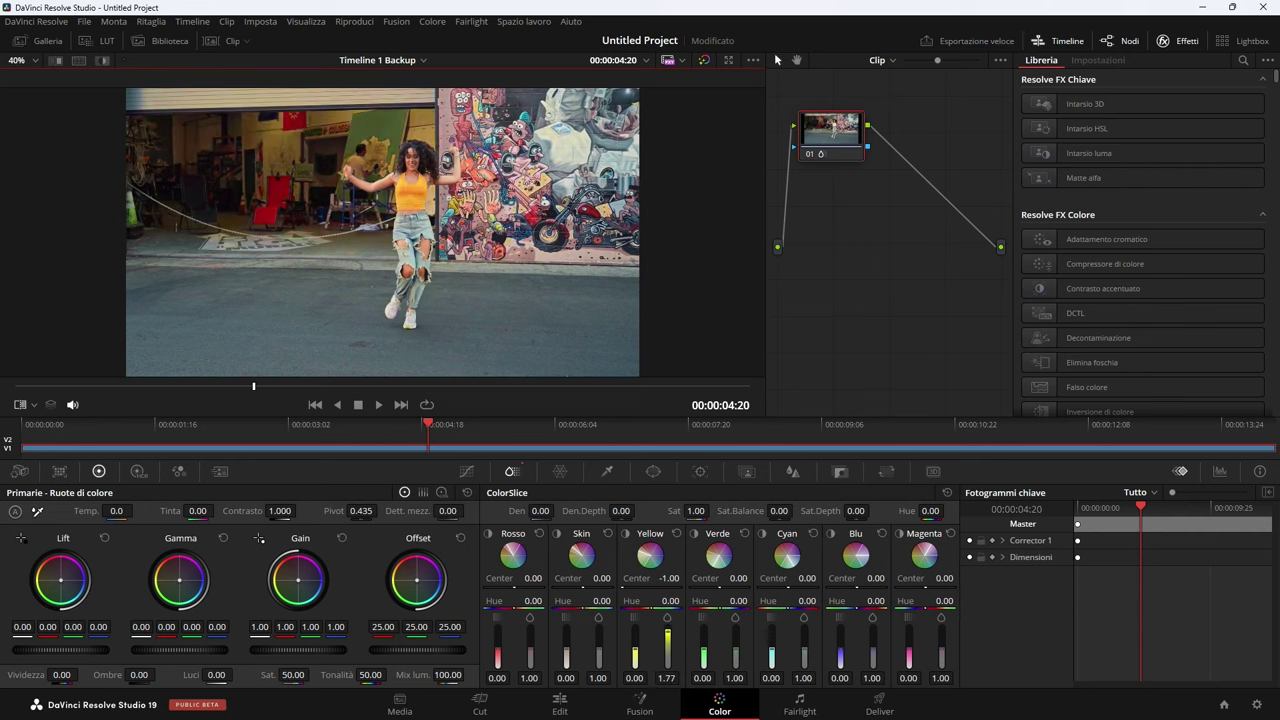
{"action": "left_click_drag", "start_coordinate": [667, 666], "coordinate": [667, 645]}
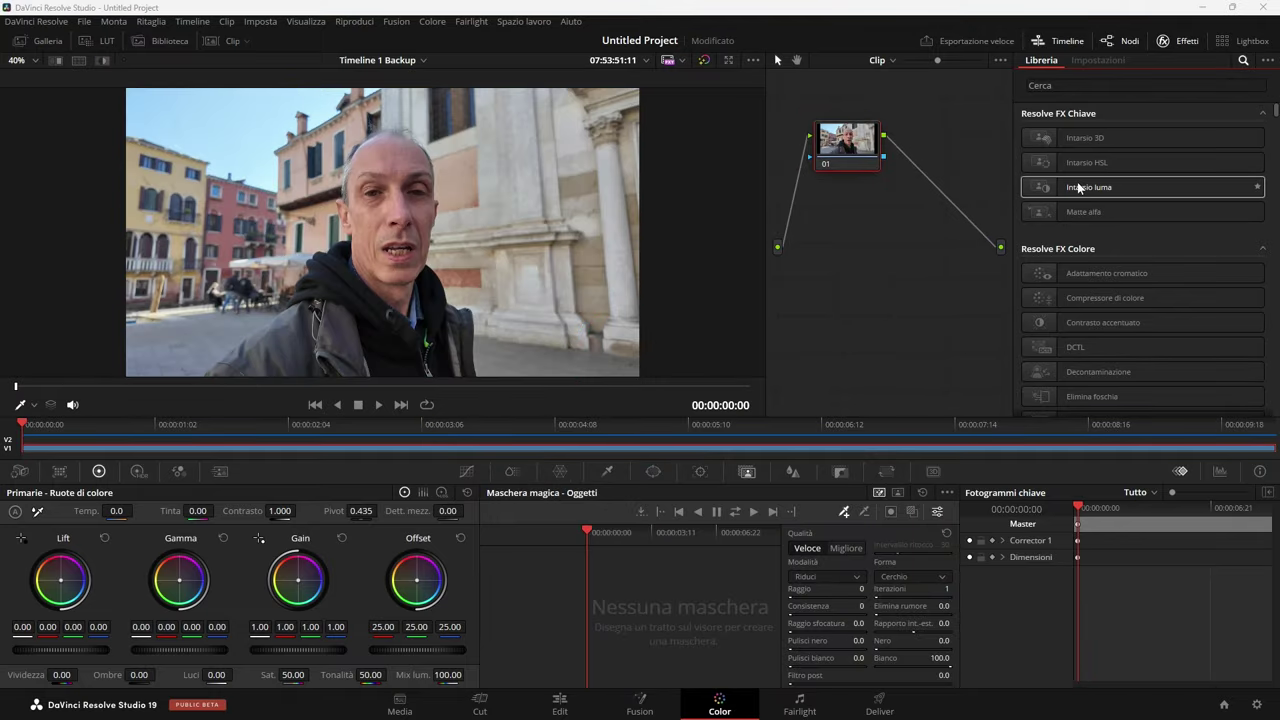
Step: Find Defocus Background in the library and apply it to node 01
{"action": "left_click", "coordinate": [1103, 81]}
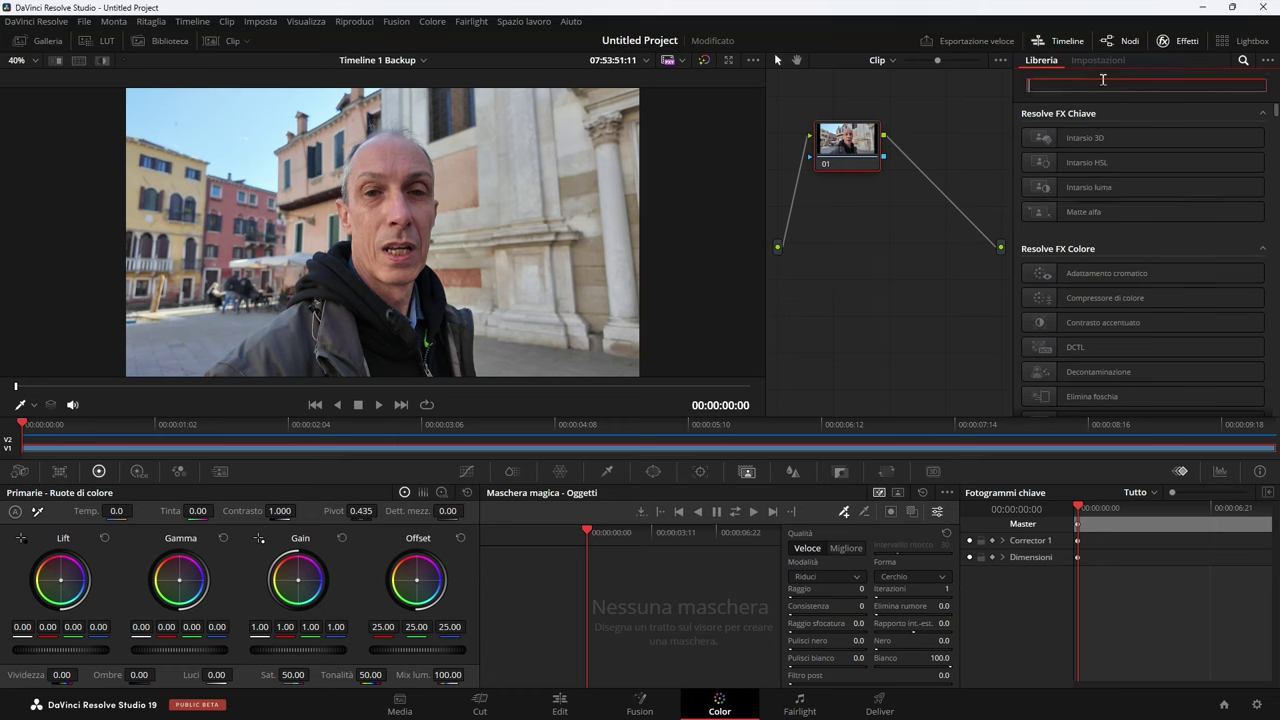
{"action": "type", "text": "defo"}
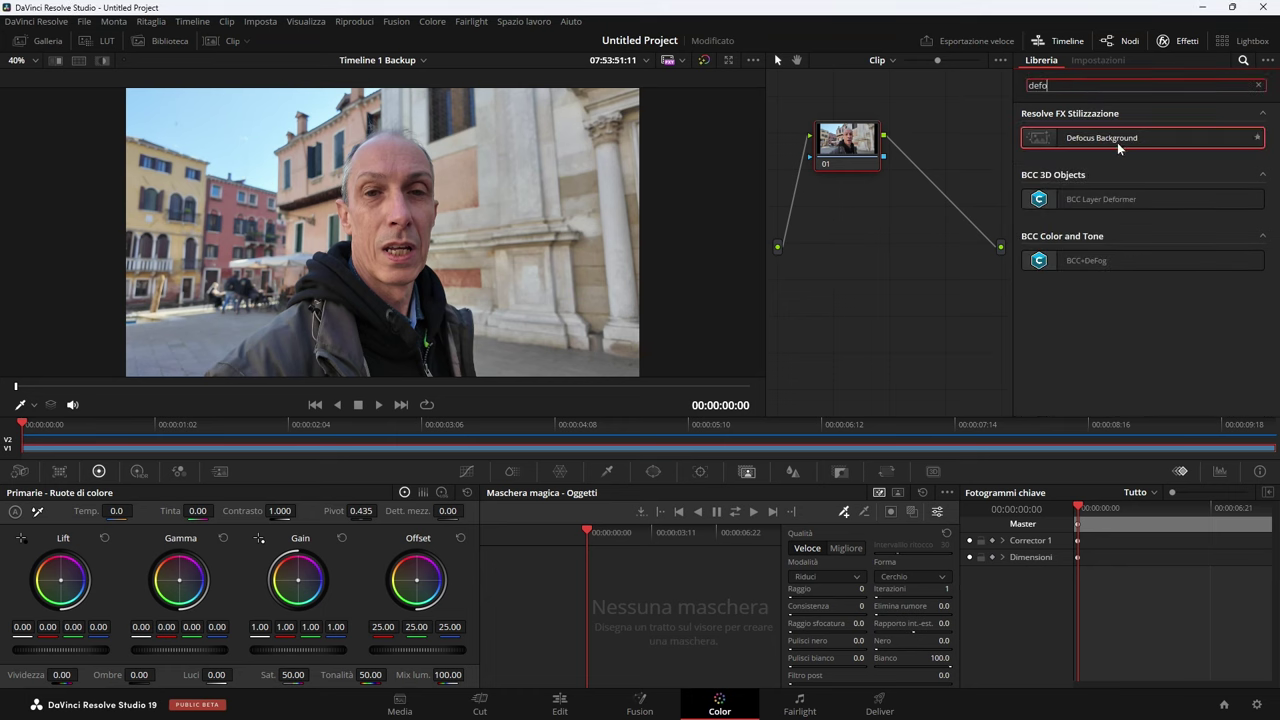
{"action": "left_click_drag", "start_coordinate": [1117, 142], "coordinate": [810, 165]}
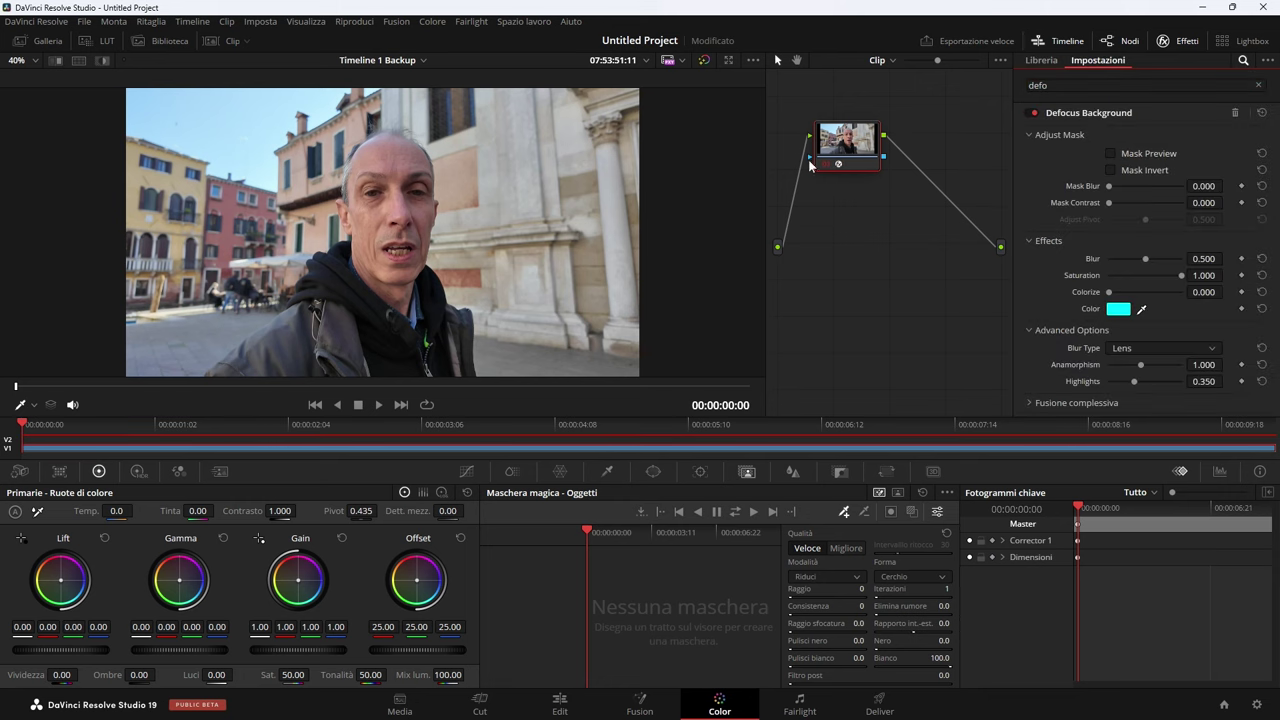
Step: Draw a Magic Mask stroke on the presenter, check the mask preview, and set Blur to 0.835
{"action": "mouse_move", "coordinate": [293, 363]}
{"action": "left_mouse_down"}
{"action": "mouse_move", "coordinate": [400, 170]}
{"action": "mouse_move", "coordinate": [363, 280]}
{"action": "mouse_move", "coordinate": [330, 282]}
{"action": "left_mouse_up"}
{"action": "left_click", "coordinate": [1110, 153]}
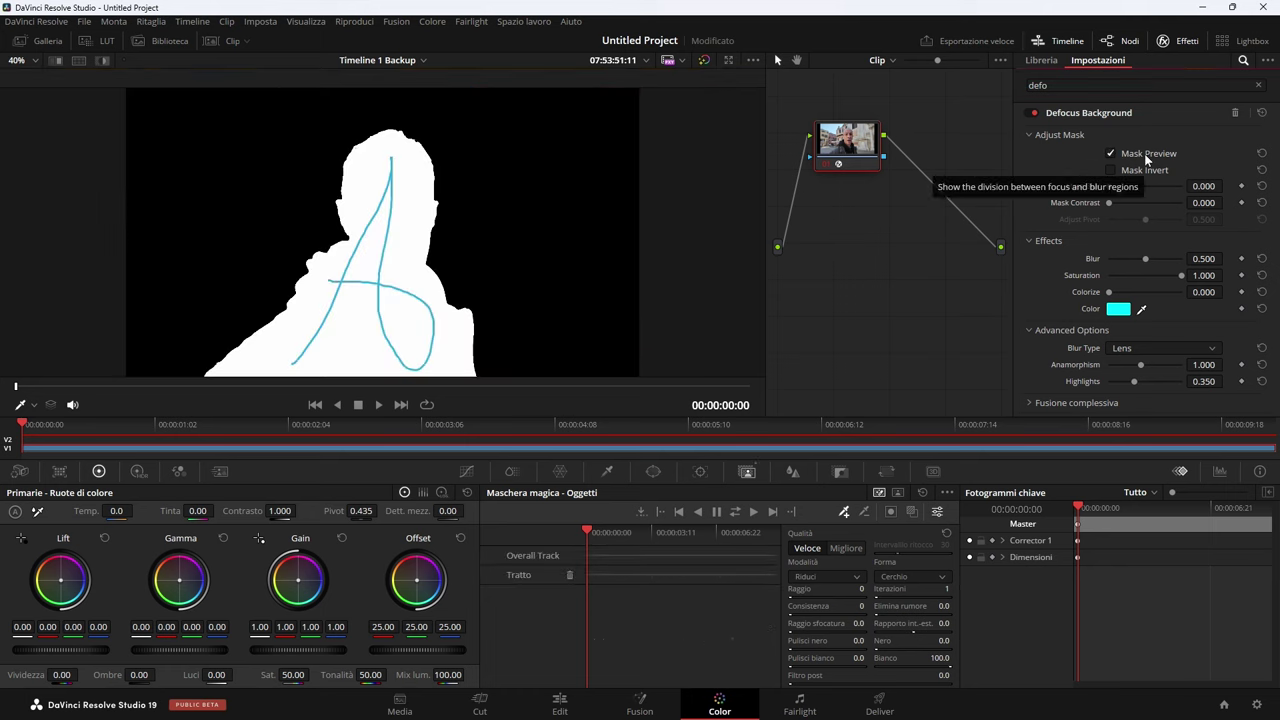
{"action": "left_click", "coordinate": [1110, 153]}
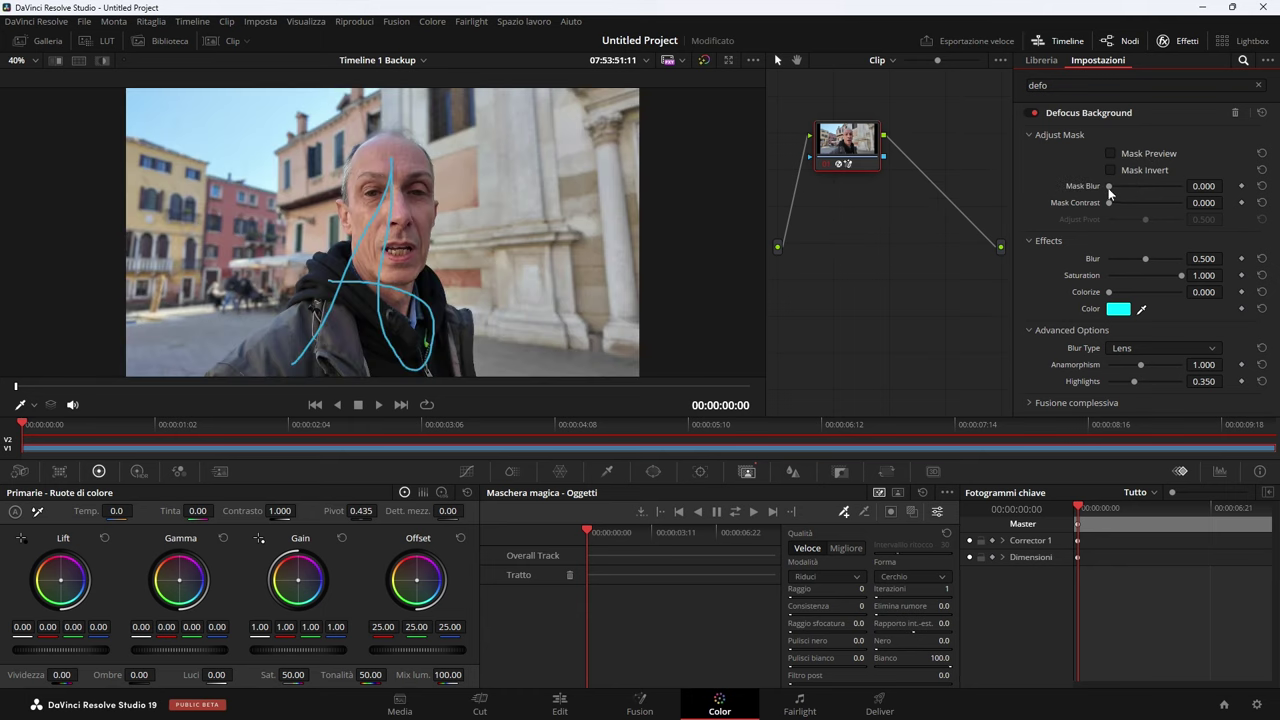
{"action": "double_click", "coordinate": [1146, 188]}
{"action": "left_click_drag", "start_coordinate": [1145, 259], "coordinate": [1170, 264]}
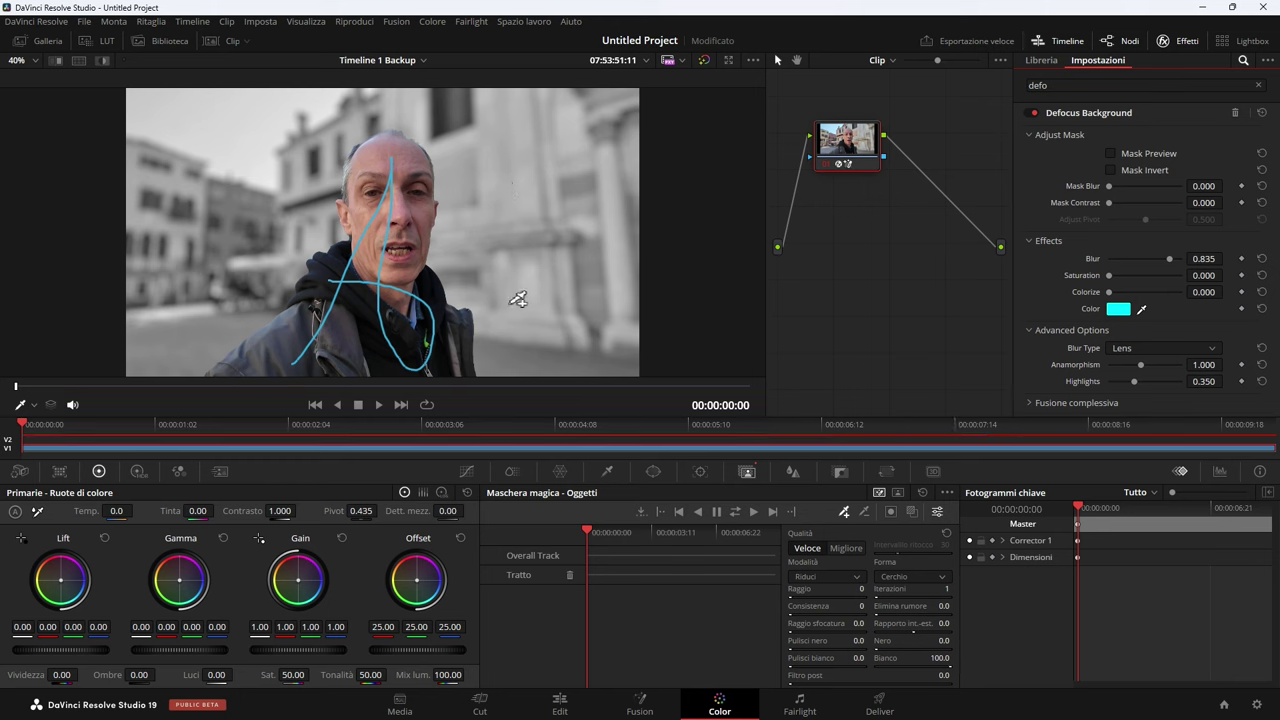
Step: Set Colorize to 0.909 for a cyan background, track the magic mask, and keep Lens blur
{"action": "mouse_move", "coordinate": [1170, 259]}
{"action": "left_mouse_down"}
{"action": "mouse_move", "coordinate": [1073, 255]}
{"action": "mouse_move", "coordinate": [1160, 259]}
{"action": "left_mouse_up"}
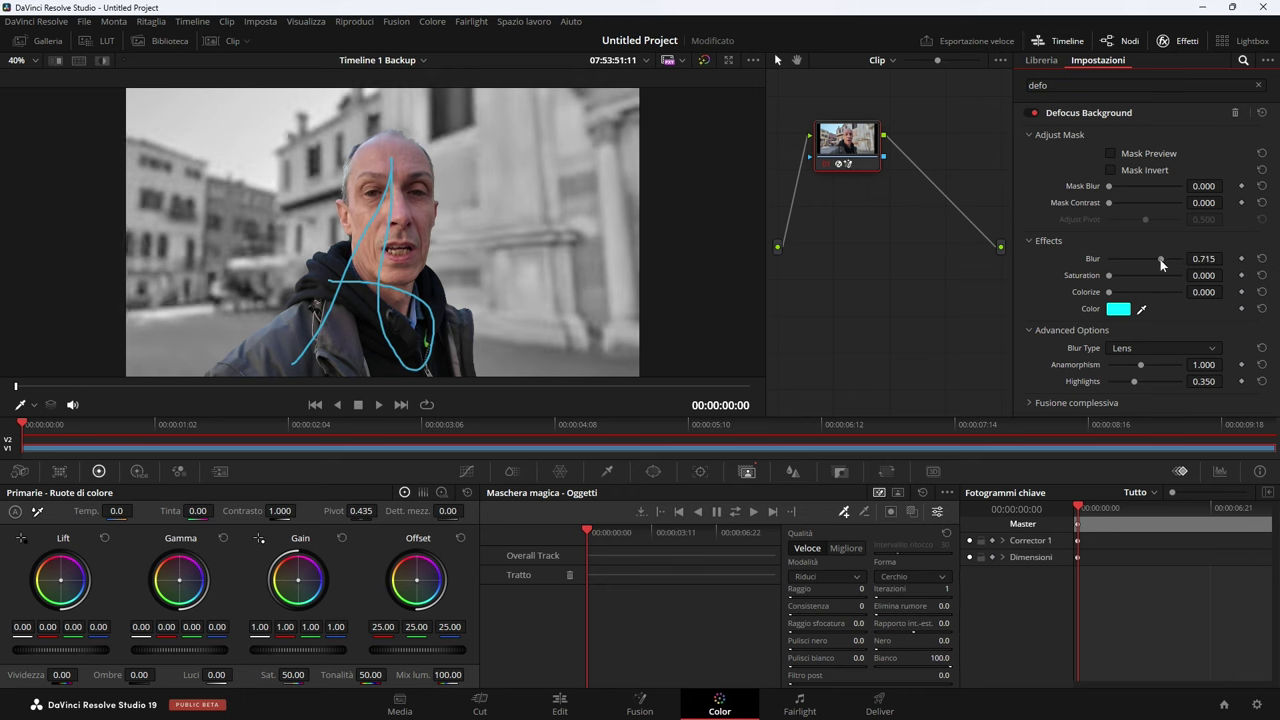
{"action": "left_click_drag", "start_coordinate": [1109, 292], "coordinate": [1176, 292]}
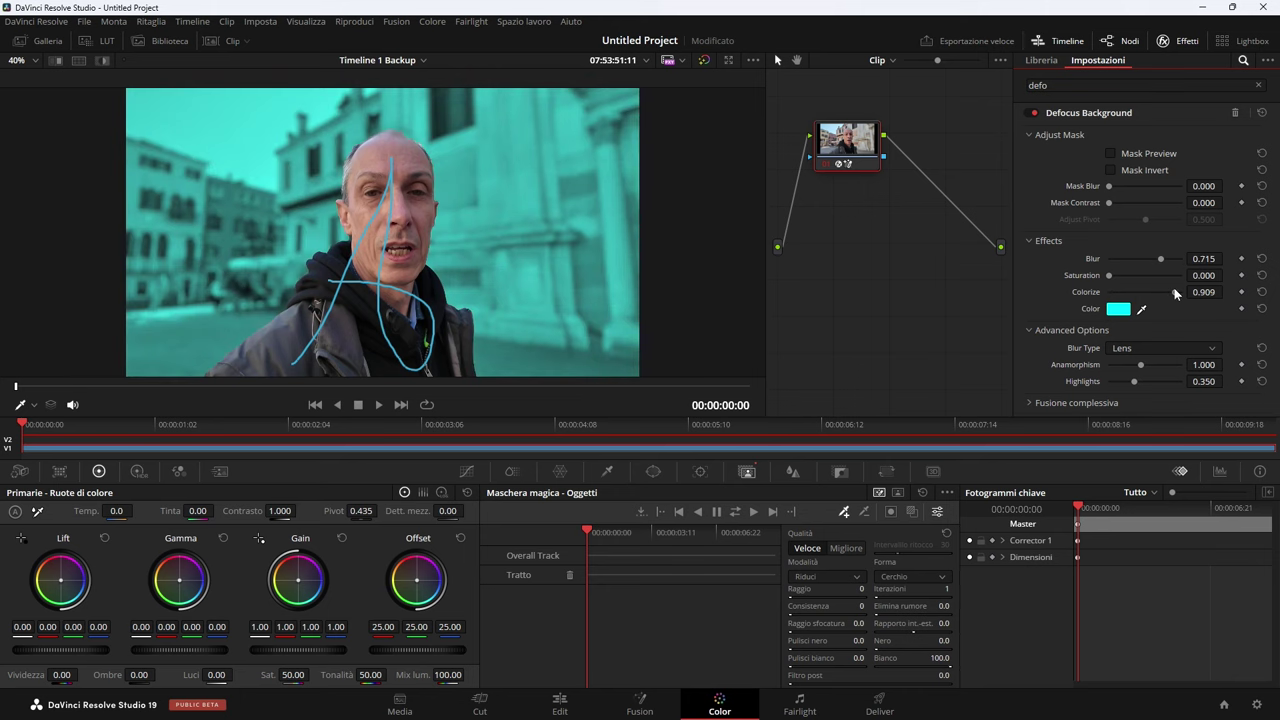
{"action": "left_click", "coordinate": [734, 511]}
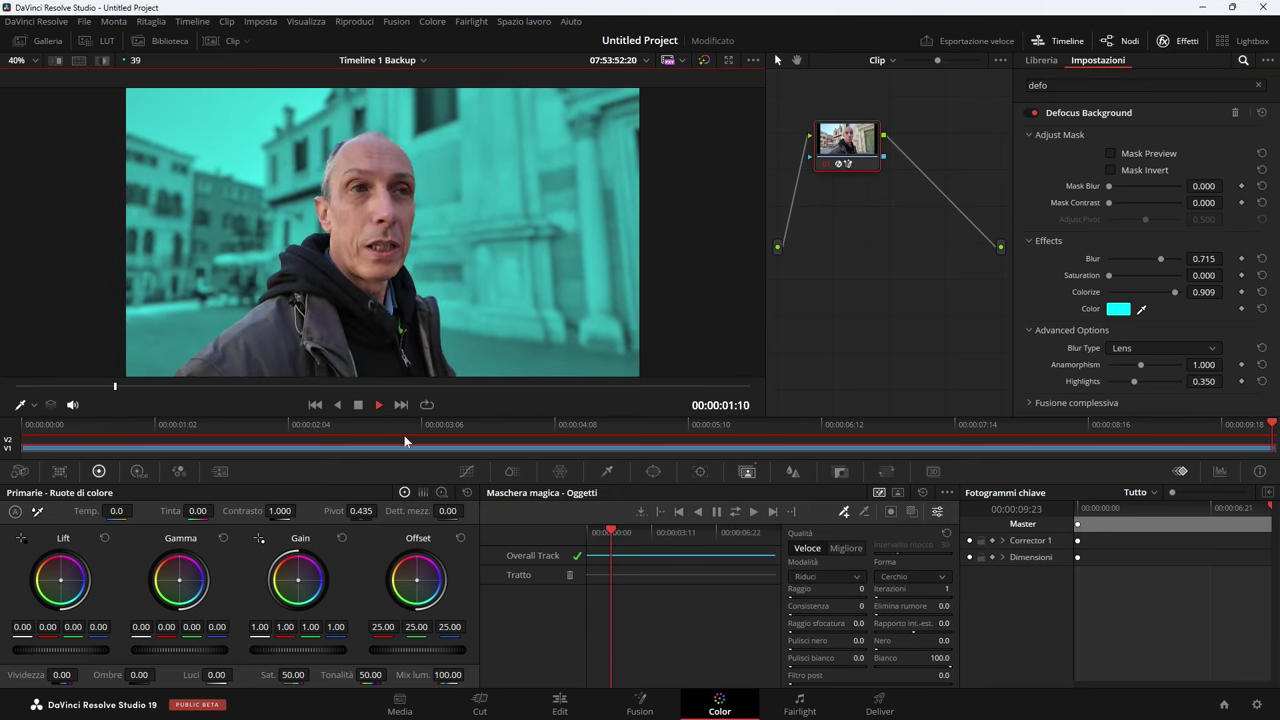
{"action": "left_click", "coordinate": [796, 424]}
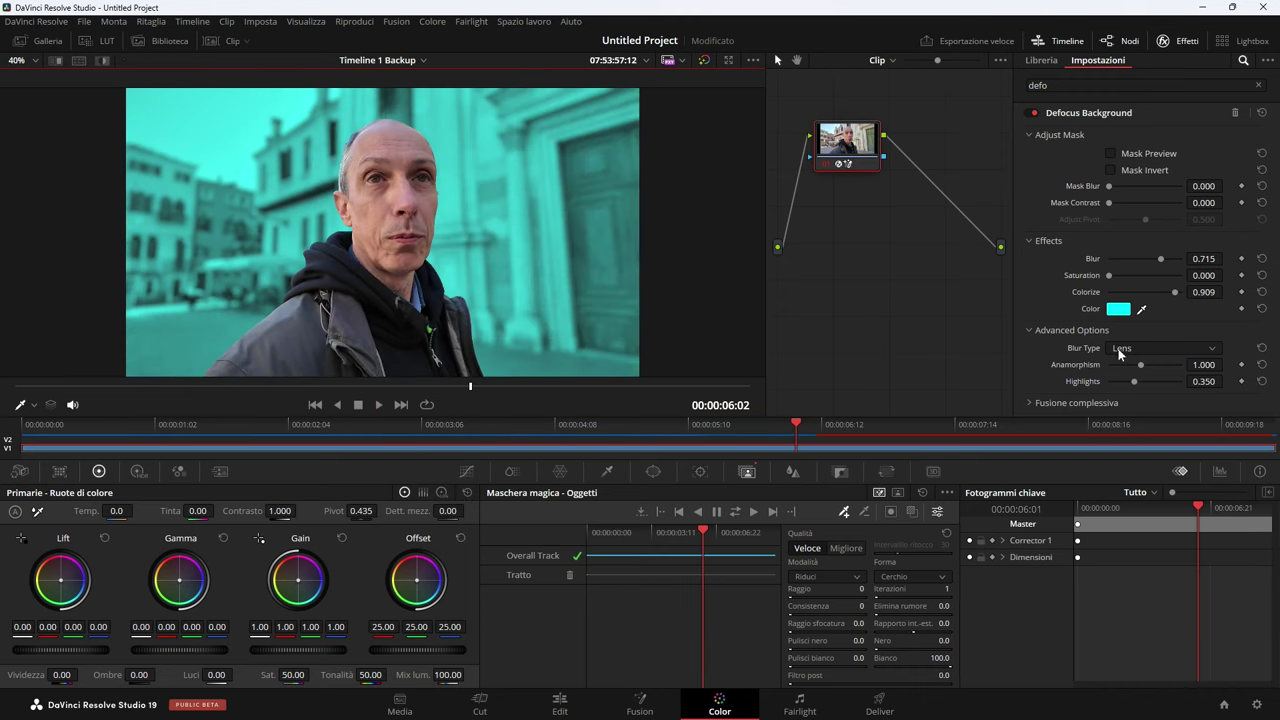
{"action": "left_click", "coordinate": [1145, 350]}
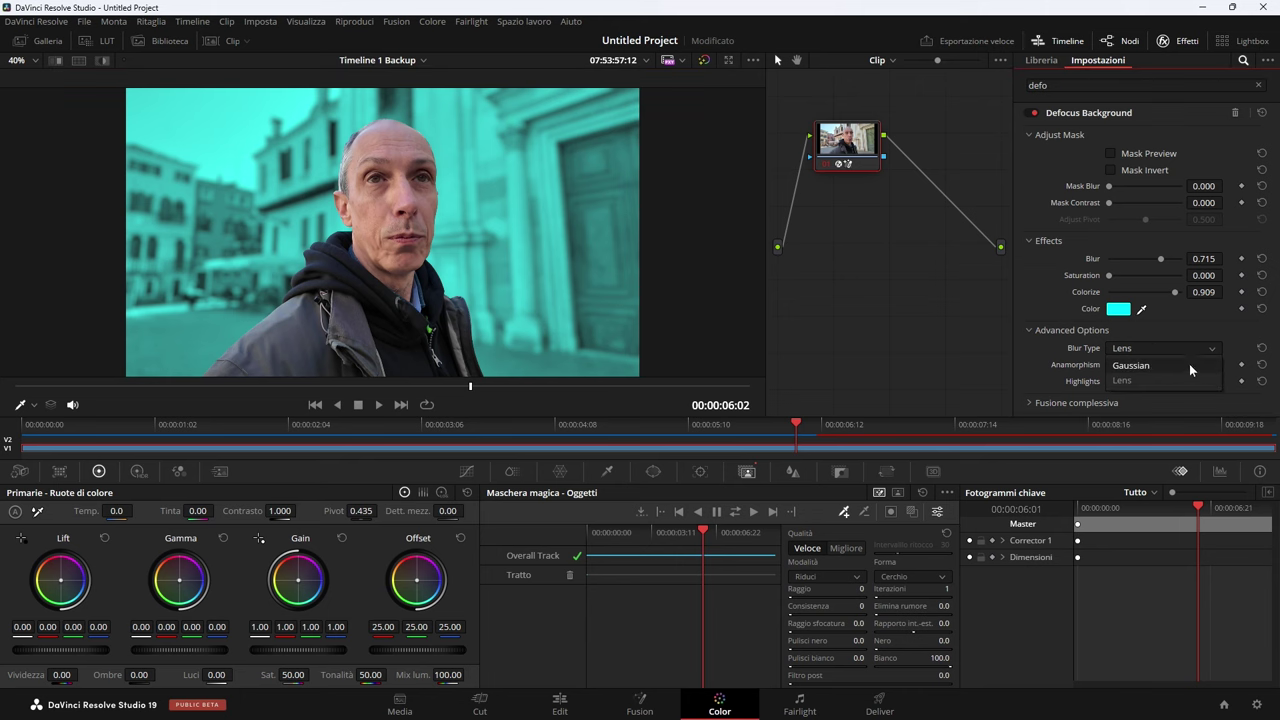
{"action": "left_click", "coordinate": [1125, 381]}
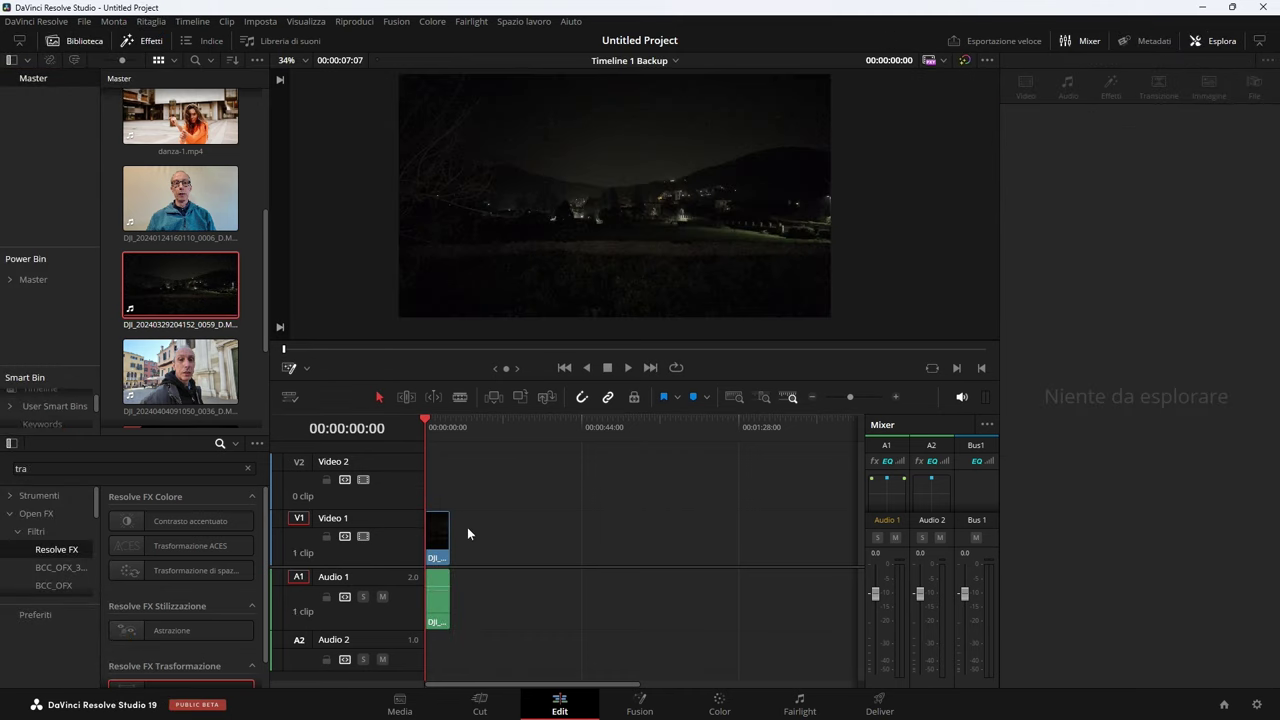
Step: Make the viewer taller and zoom it to 45% to inspect the night clip, then go to Color
{"action": "scroll", "coordinate": [491, 513], "scroll_direction": "up", "scroll_amount": 5}
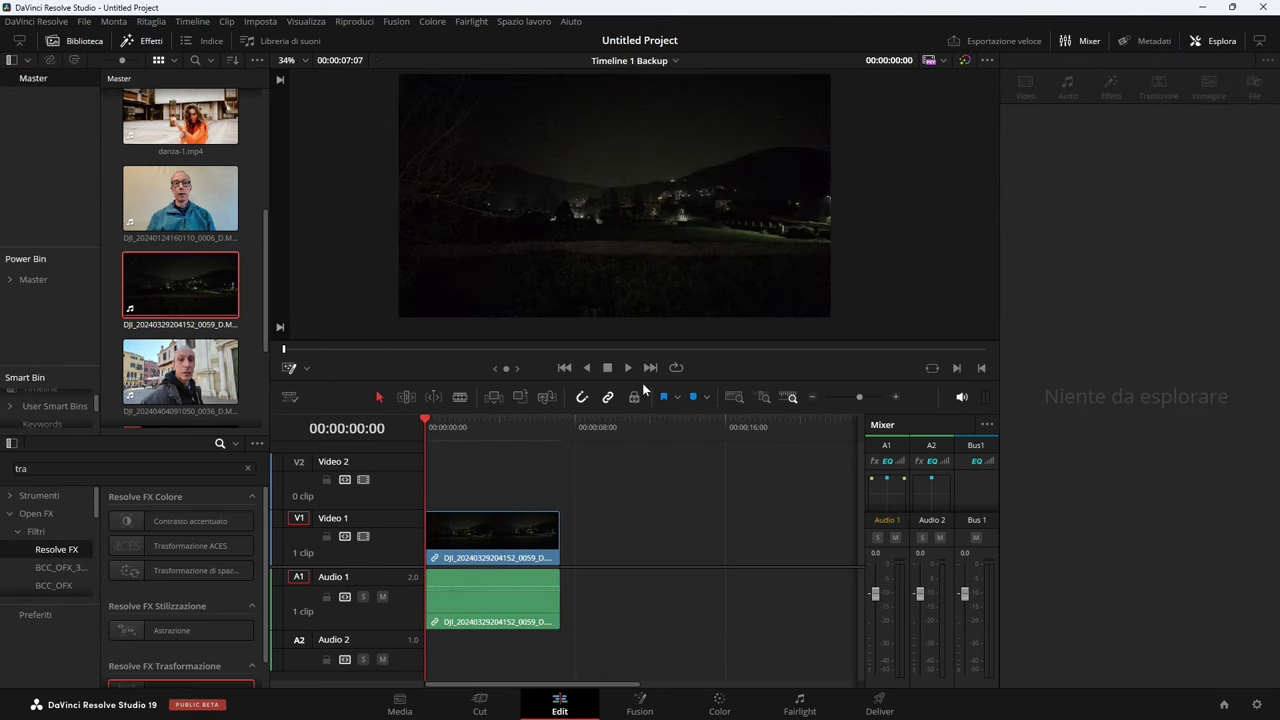
{"action": "left_click_drag", "start_coordinate": [640, 380], "coordinate": [637, 400]}
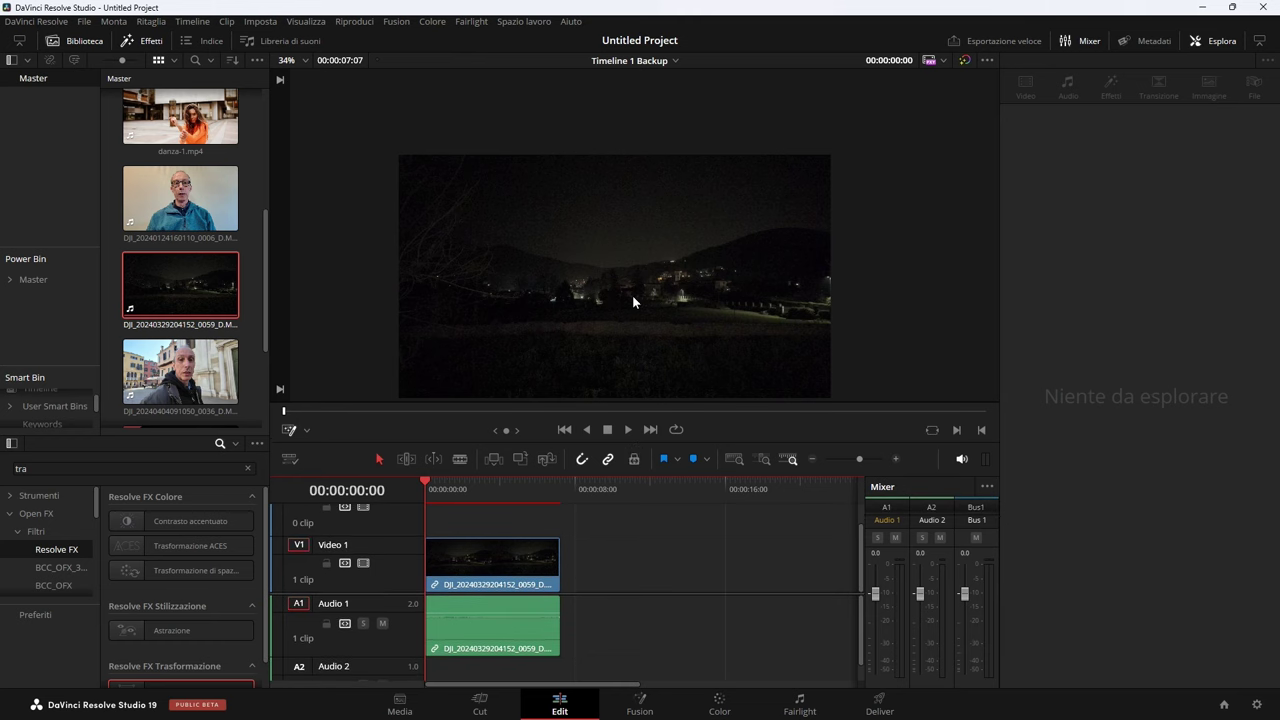
{"action": "scroll", "coordinate": [632, 298], "scroll_direction": "up", "scroll_amount": 2}
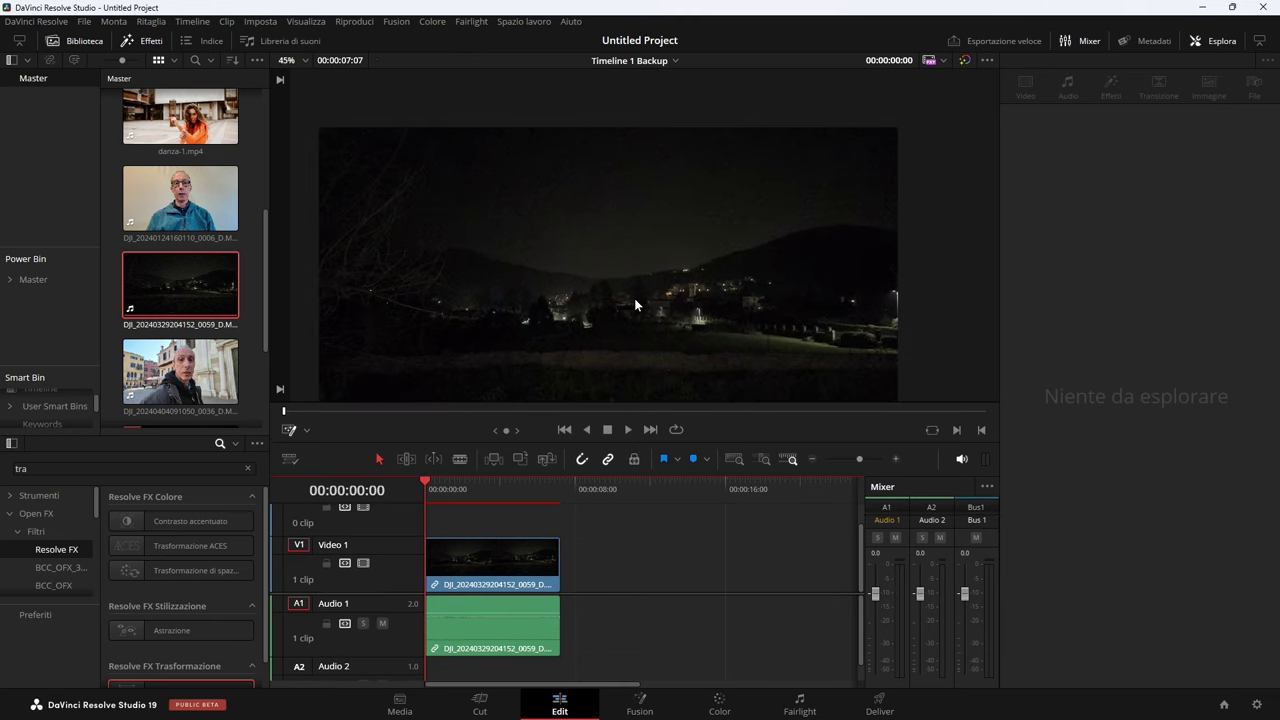
{"action": "scroll", "coordinate": [640, 246], "scroll_direction": "up", "scroll_amount": 1}
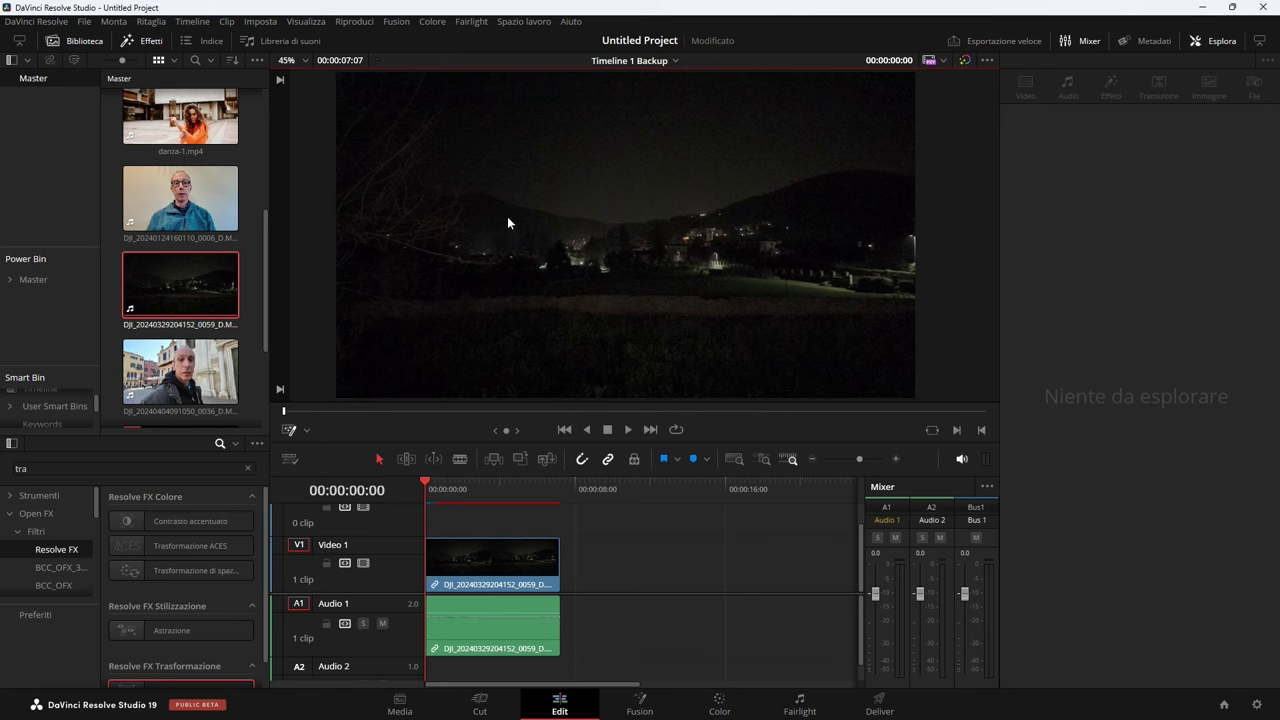
{"action": "left_click", "coordinate": [722, 702]}
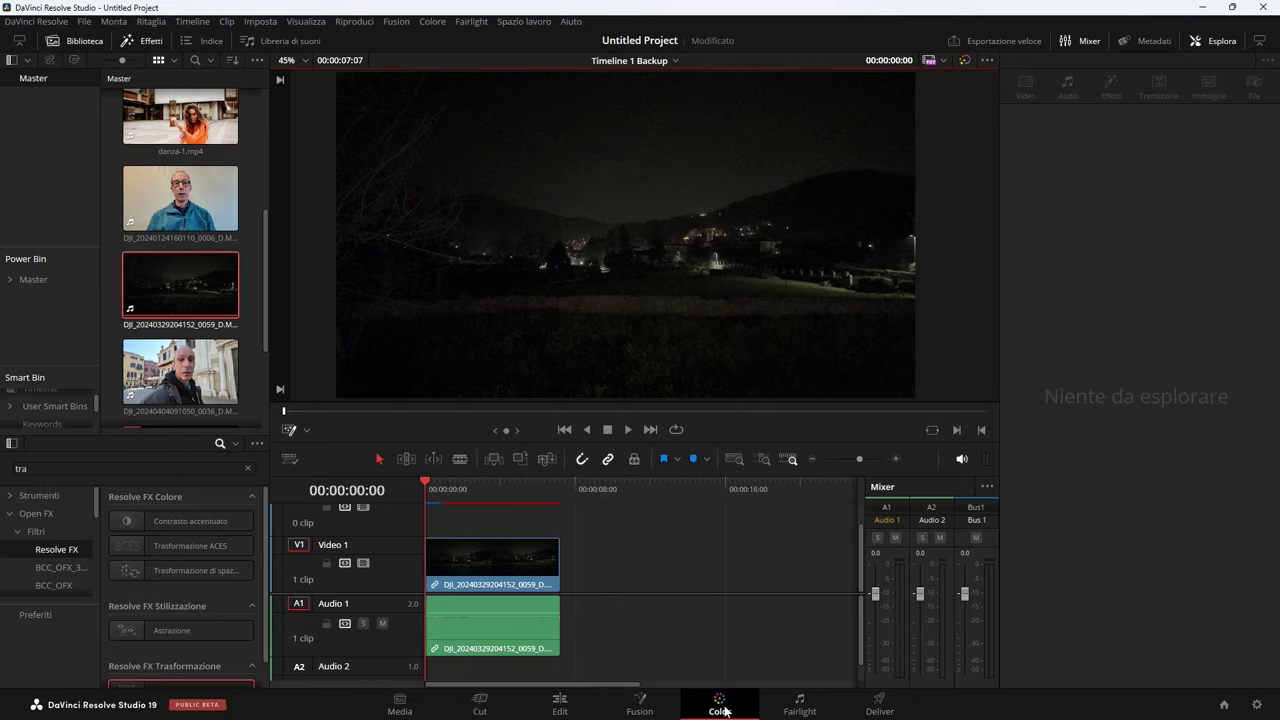
Step: In the Motion Effects palette, choose UltraNR as the Spatial NR mode
{"action": "left_click", "coordinate": [220, 471]}
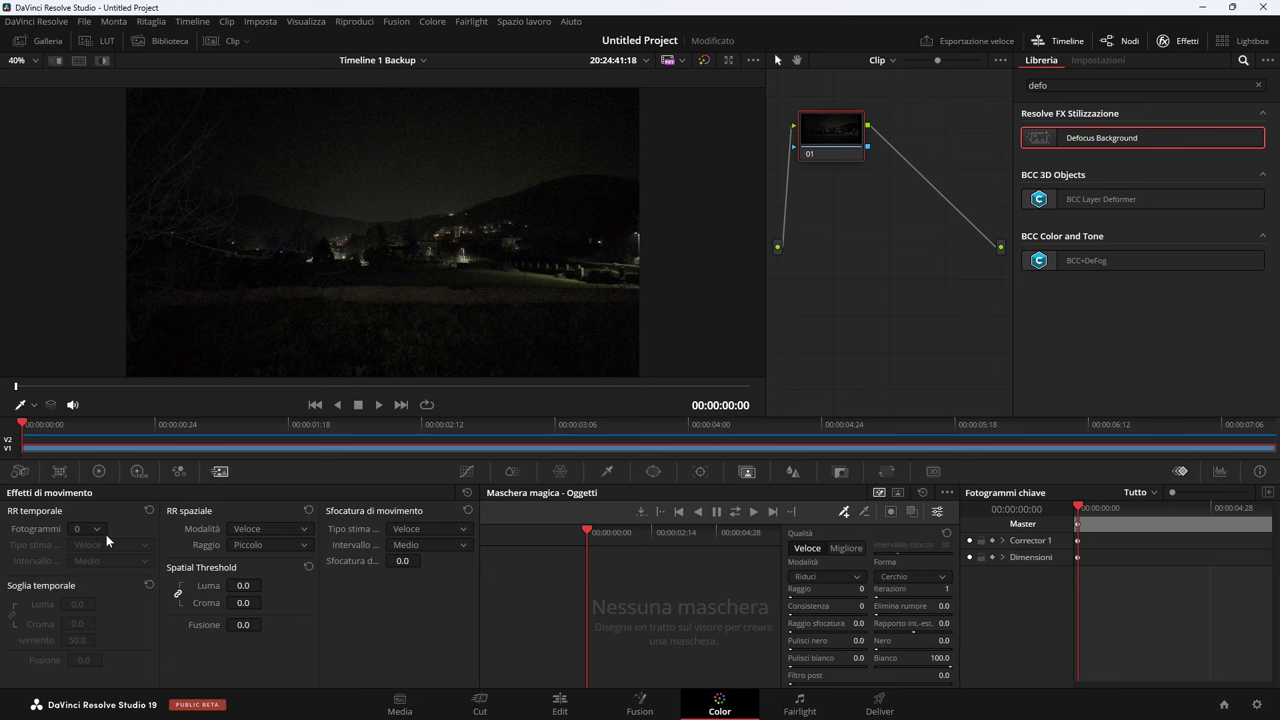
{"action": "left_click", "coordinate": [302, 529]}
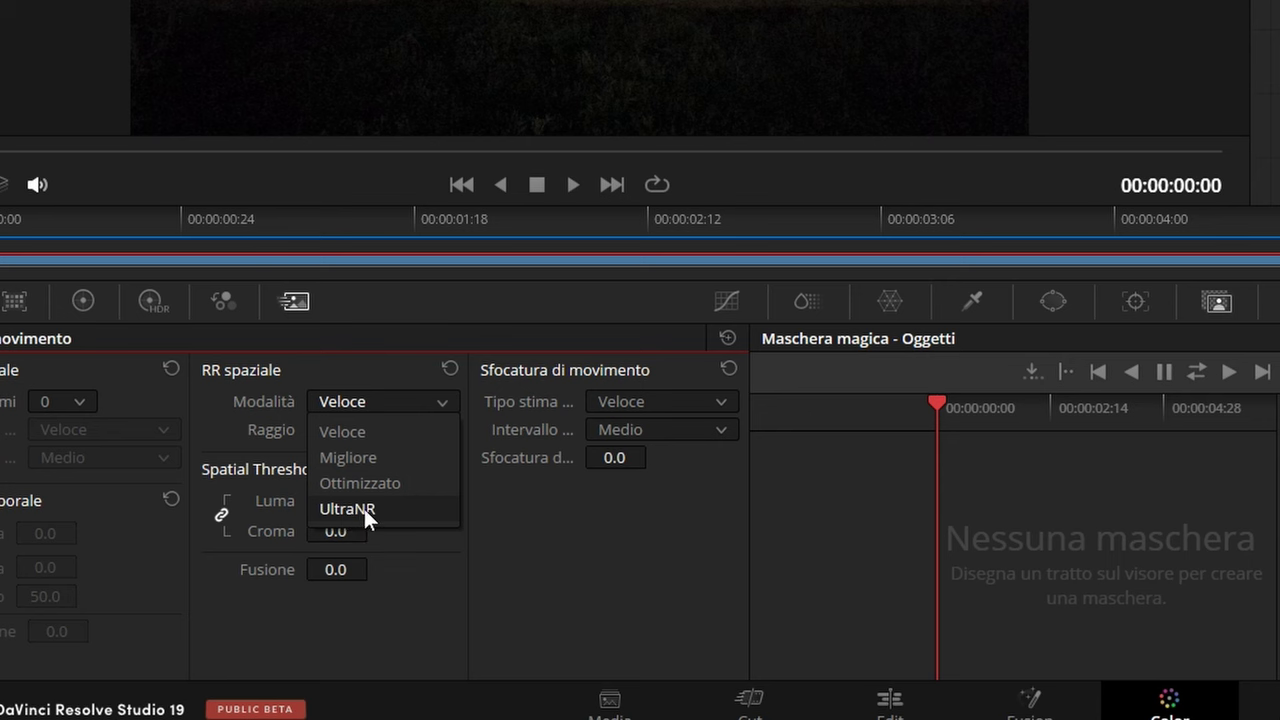
{"action": "left_click", "coordinate": [363, 506]}
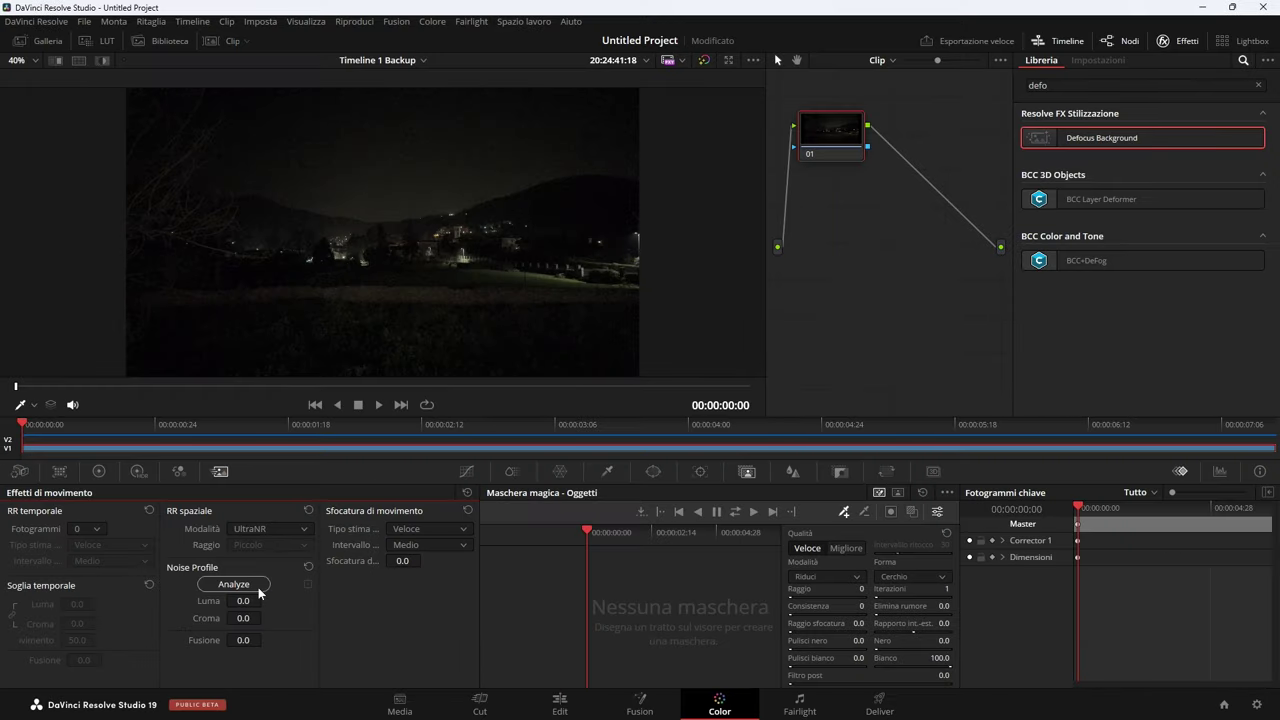
Step: Analyze the noise profile to Luma 54.6 and Chroma 6.0, view it full screen, then bypass the grade
{"action": "left_click", "coordinate": [233, 586]}
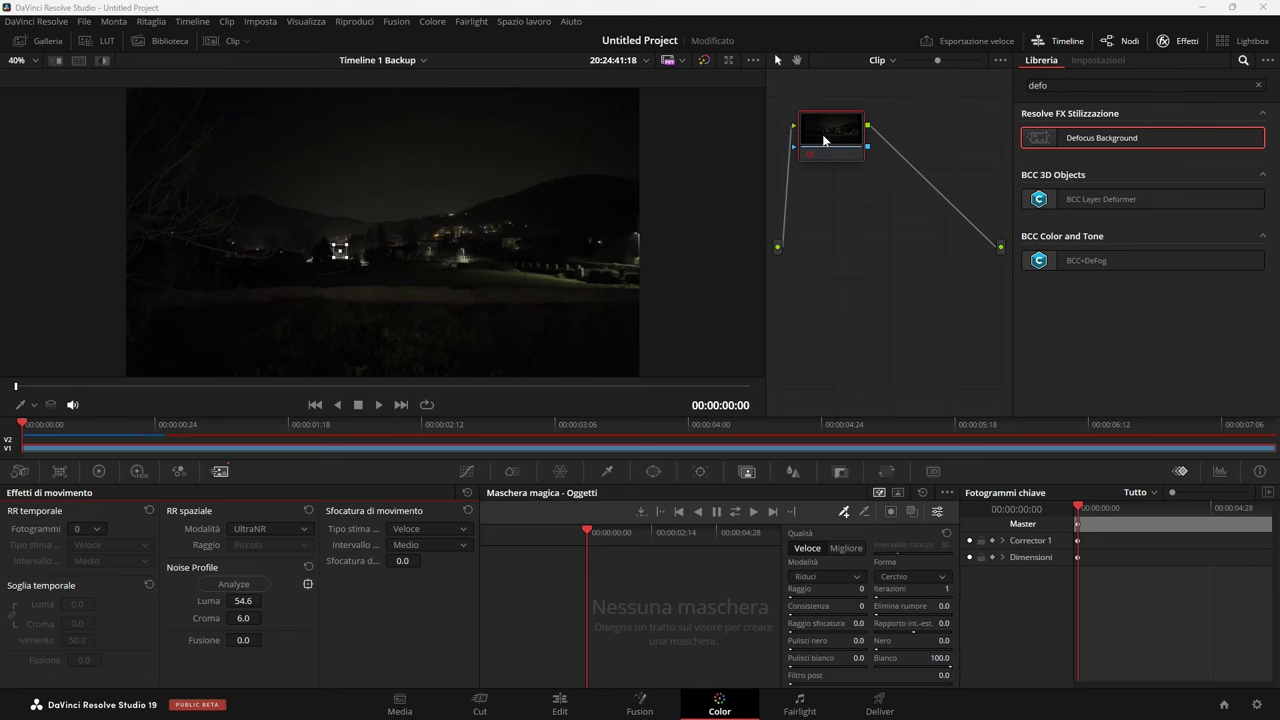
{"action": "key", "text": "ctrl+f"}
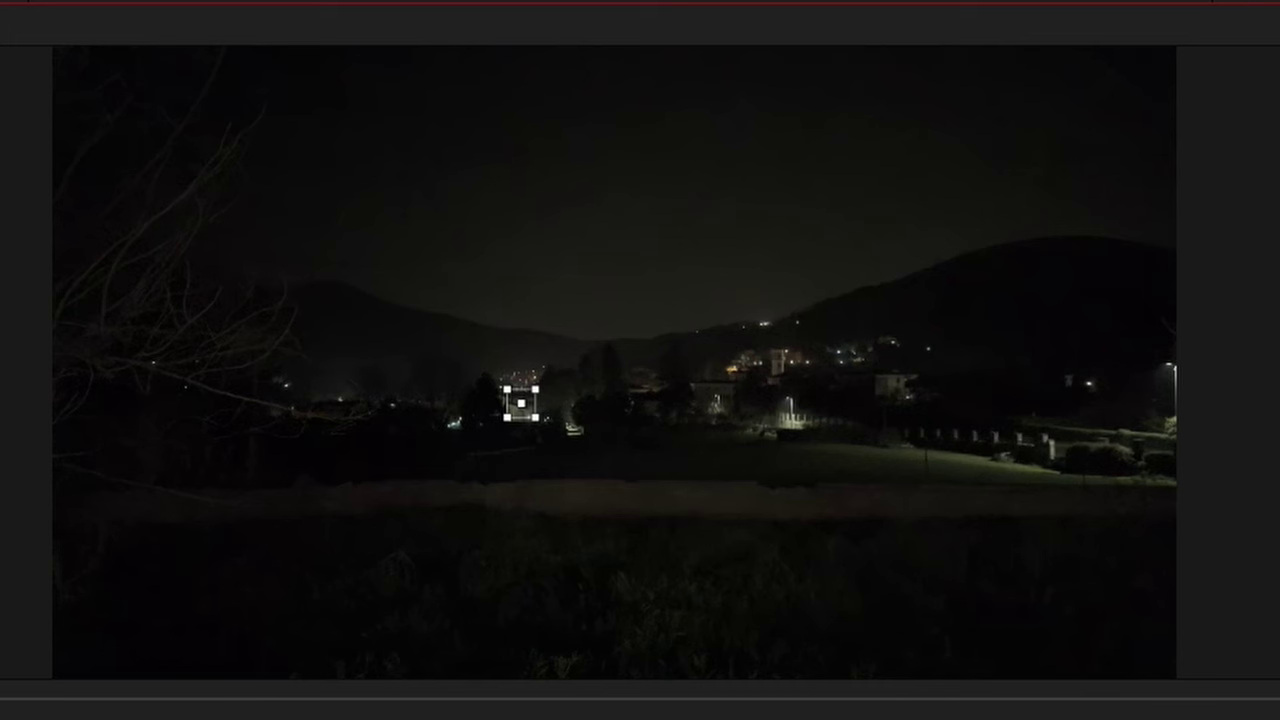
{"action": "key", "text": "Escape"}
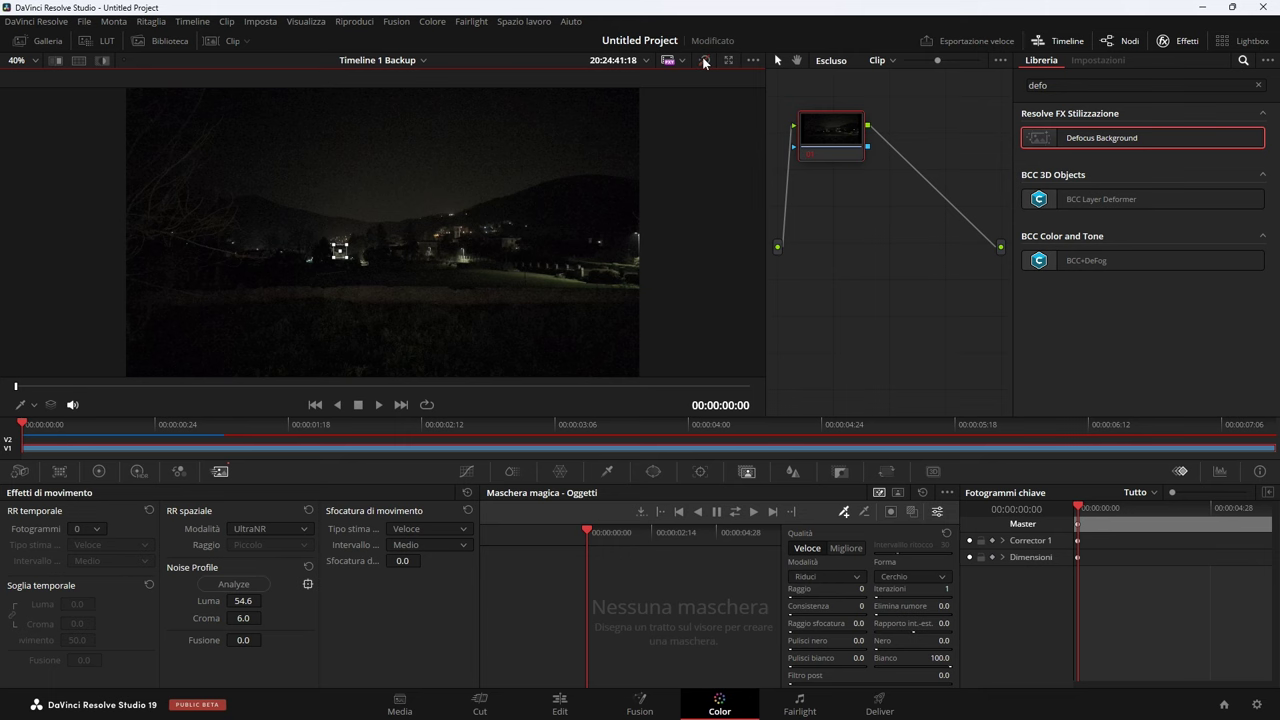
{"action": "left_click", "coordinate": [705, 62]}
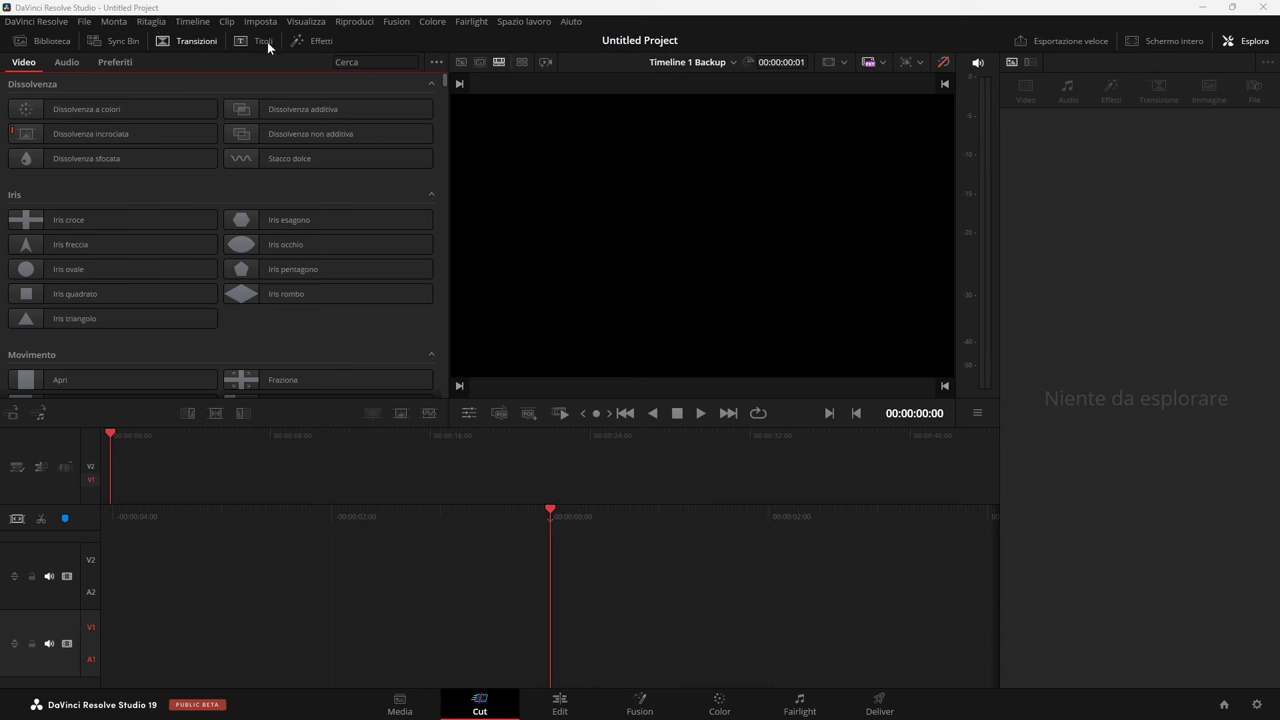
Step: Browse the Cut page effects, then scroll the transitions list down to the Utente transitions
{"action": "left_click", "coordinate": [322, 41]}
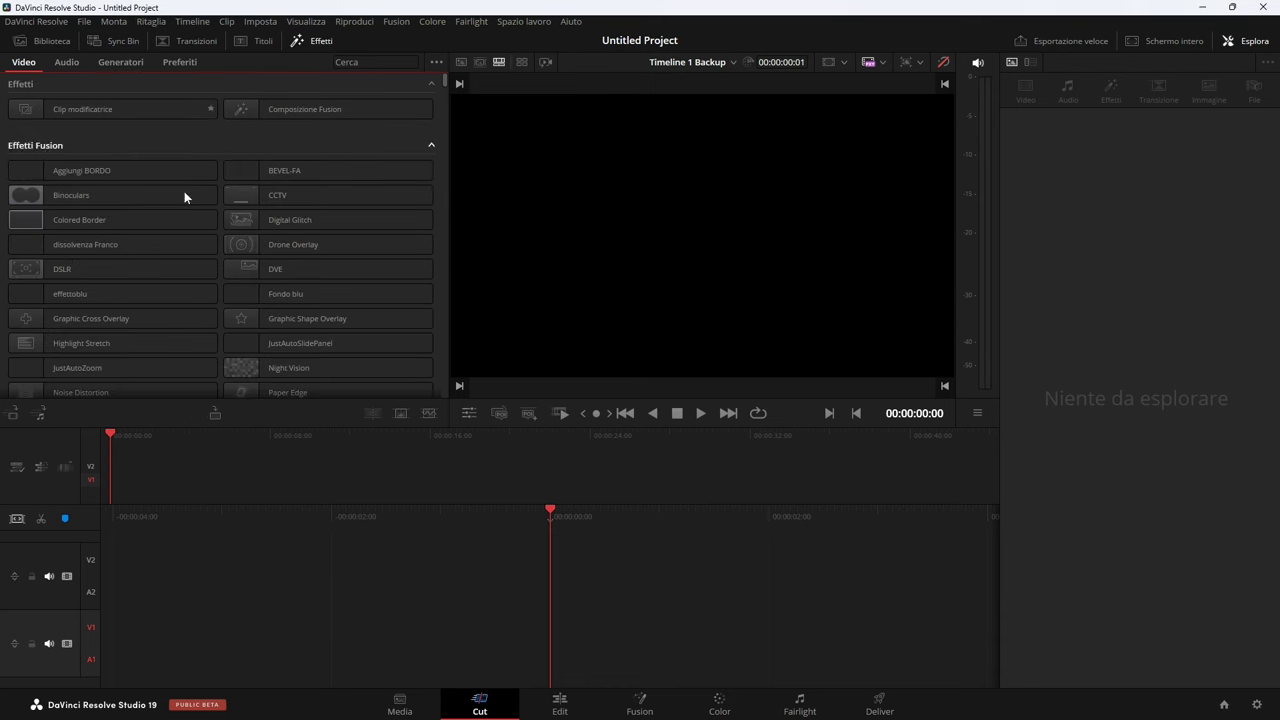
{"action": "left_click", "coordinate": [186, 41]}
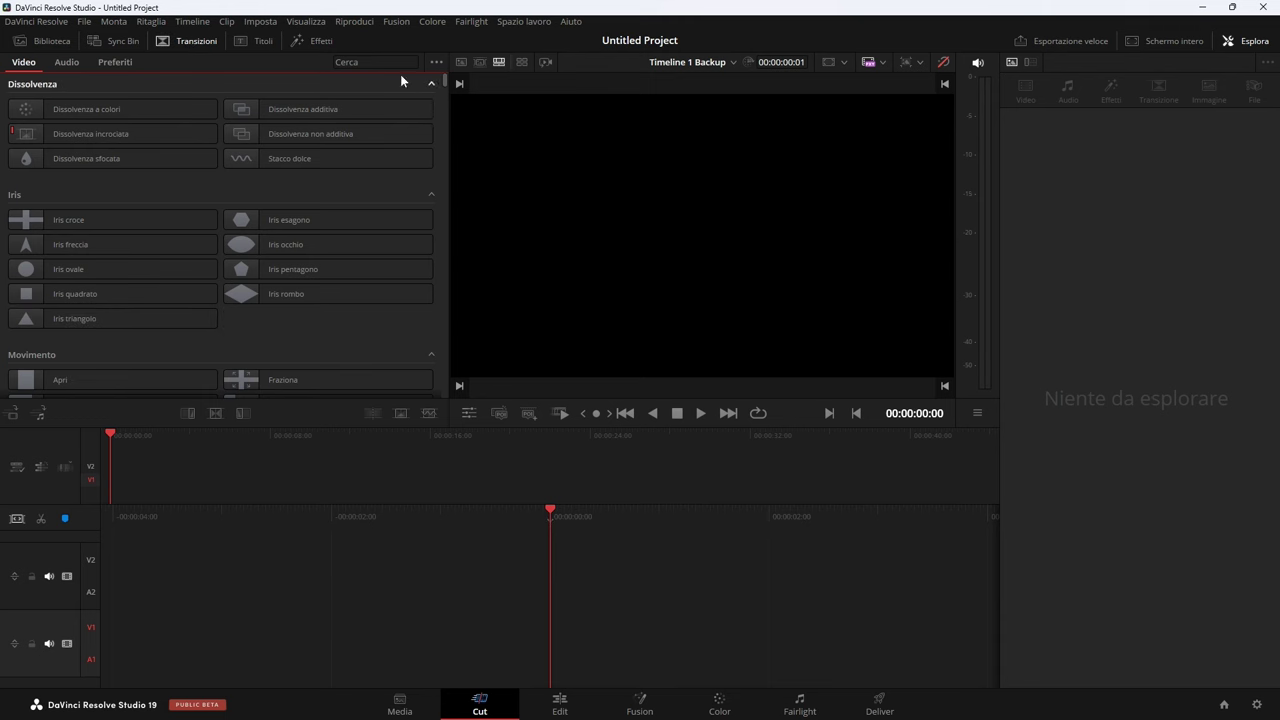
{"action": "scroll", "coordinate": [444, 82], "scroll_direction": "down", "scroll_amount": 5}
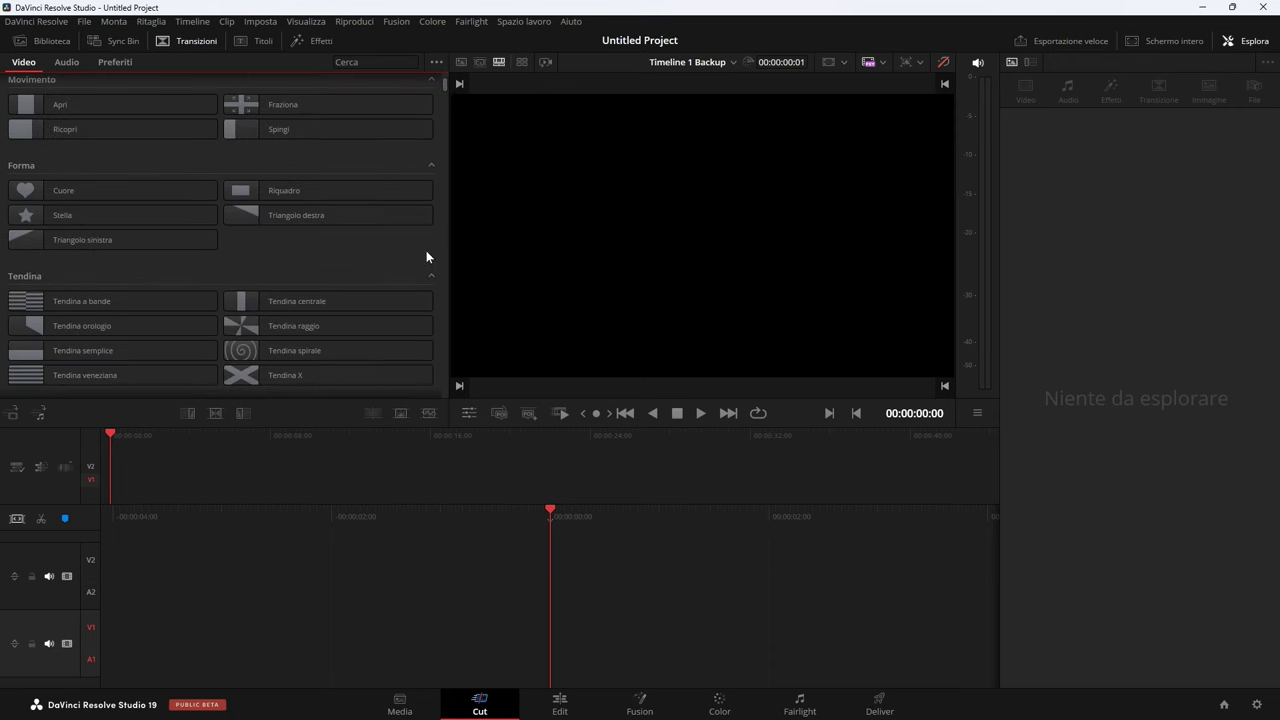
{"action": "scroll", "coordinate": [439, 250], "scroll_direction": "down", "scroll_amount": 1}
{"action": "scroll", "coordinate": [439, 250], "scroll_direction": "down", "scroll_amount": 1}
{"action": "scroll", "coordinate": [439, 250], "scroll_direction": "down", "scroll_amount": 1}
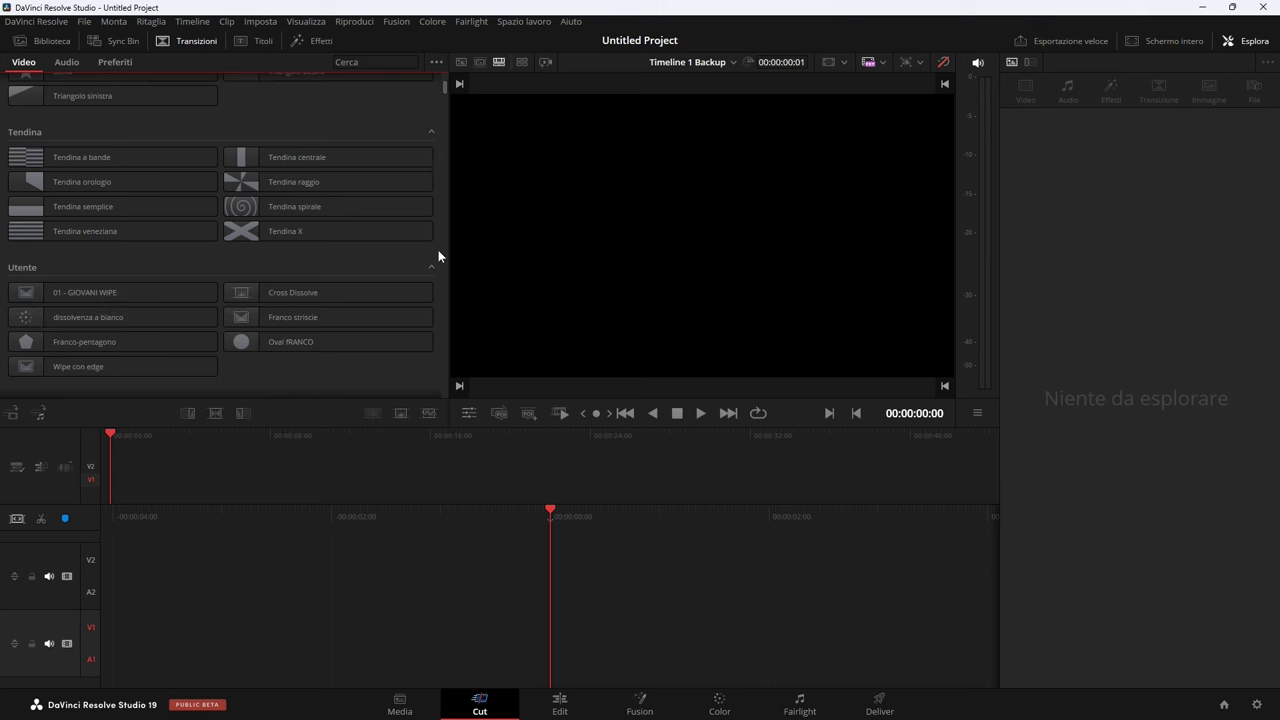
{"action": "scroll", "coordinate": [438, 256], "scroll_direction": "down", "scroll_amount": 1}
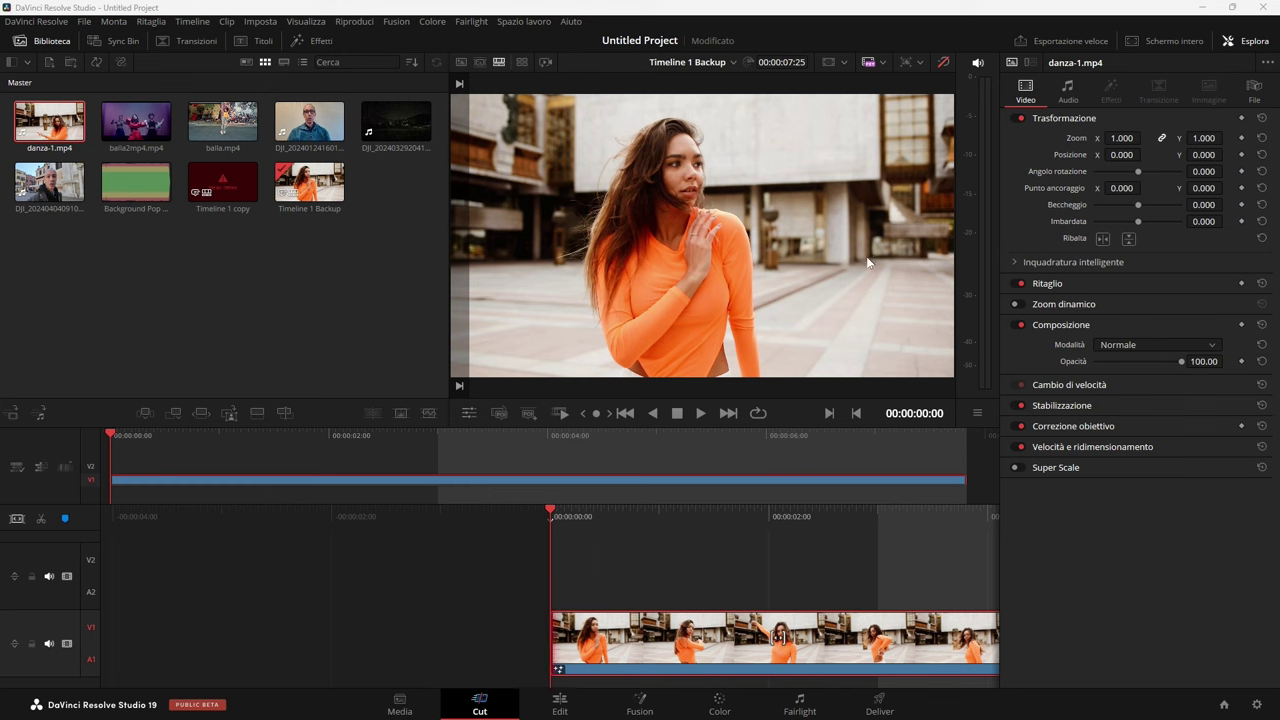
Step: Shift the lens flare right to Posizione X 0.709, then open danza-1.mp4 on the Fusion page
{"action": "left_click", "coordinate": [944, 62]}
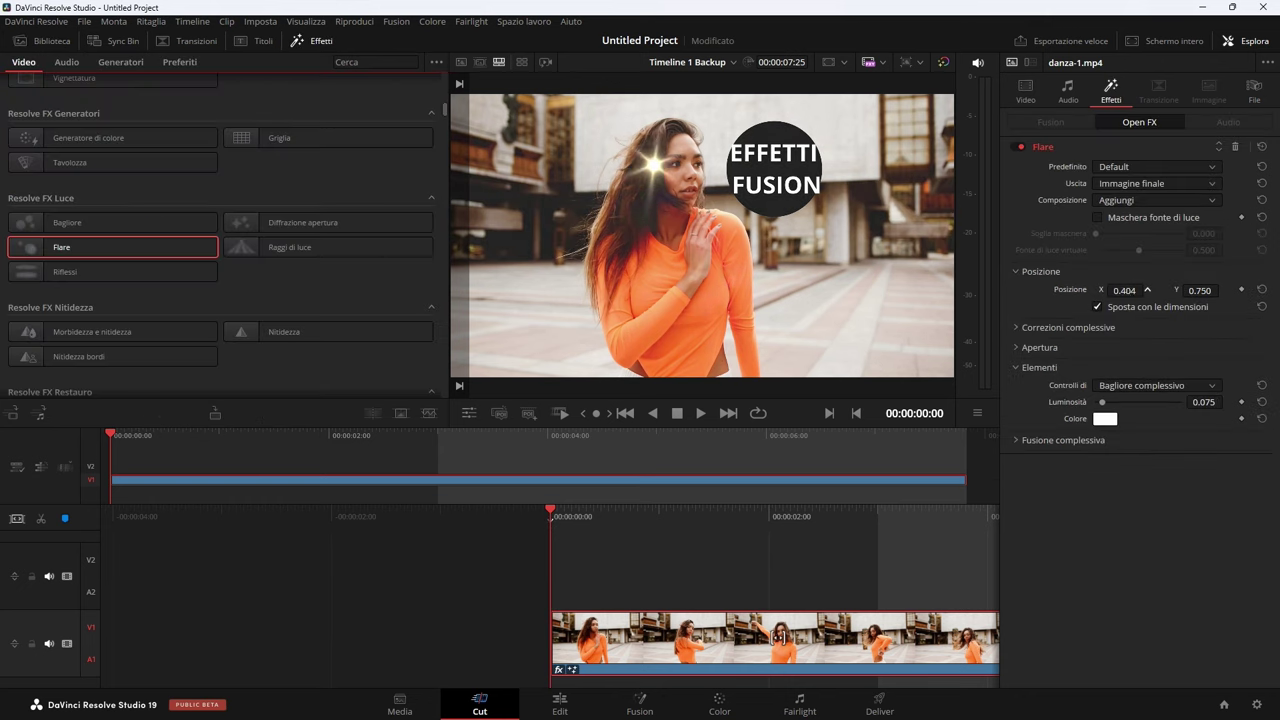
{"action": "left_click_drag", "start_coordinate": [1147, 289], "coordinate": [1126, 290]}
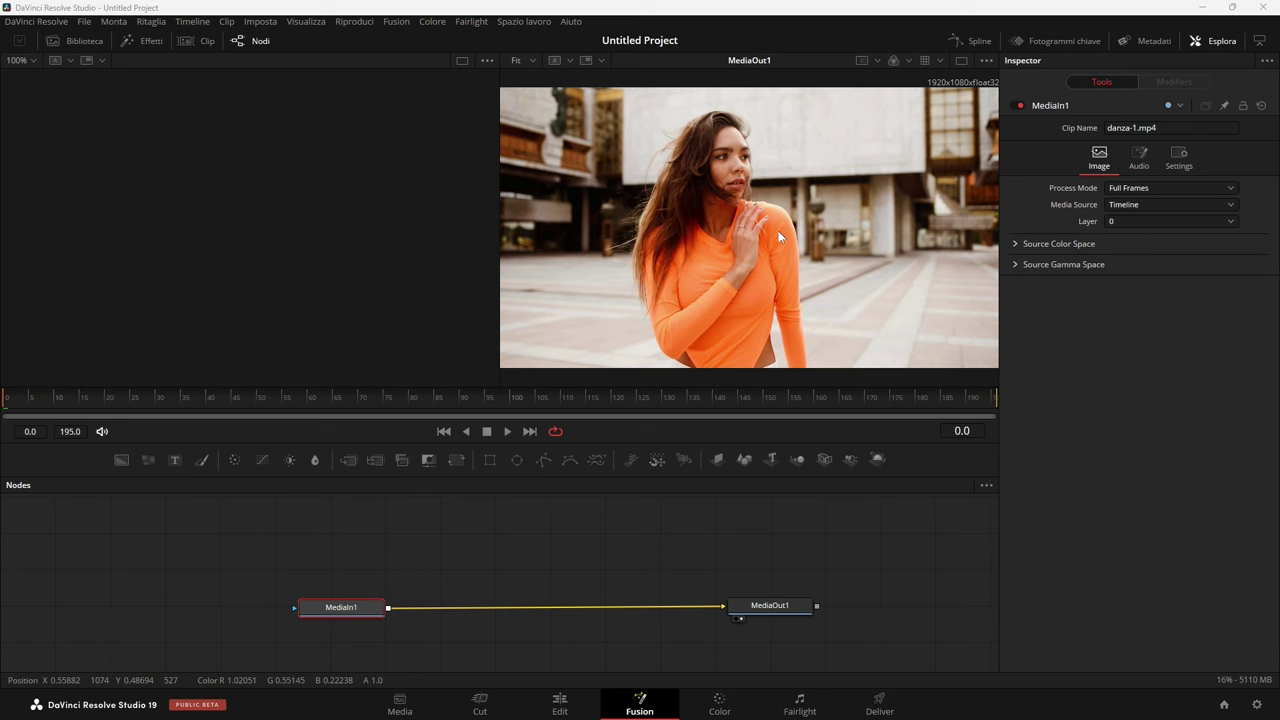
{"action": "left_click", "coordinate": [553, 697]}
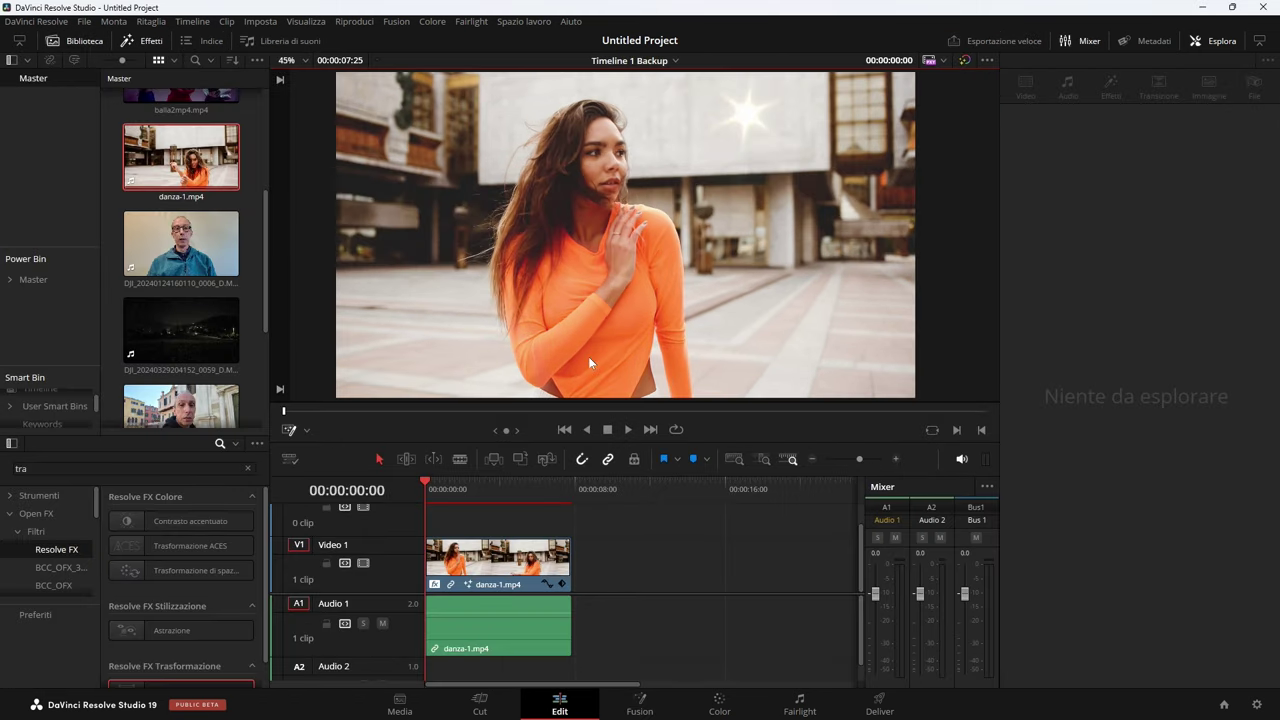
{"action": "left_click", "coordinate": [720, 705]}
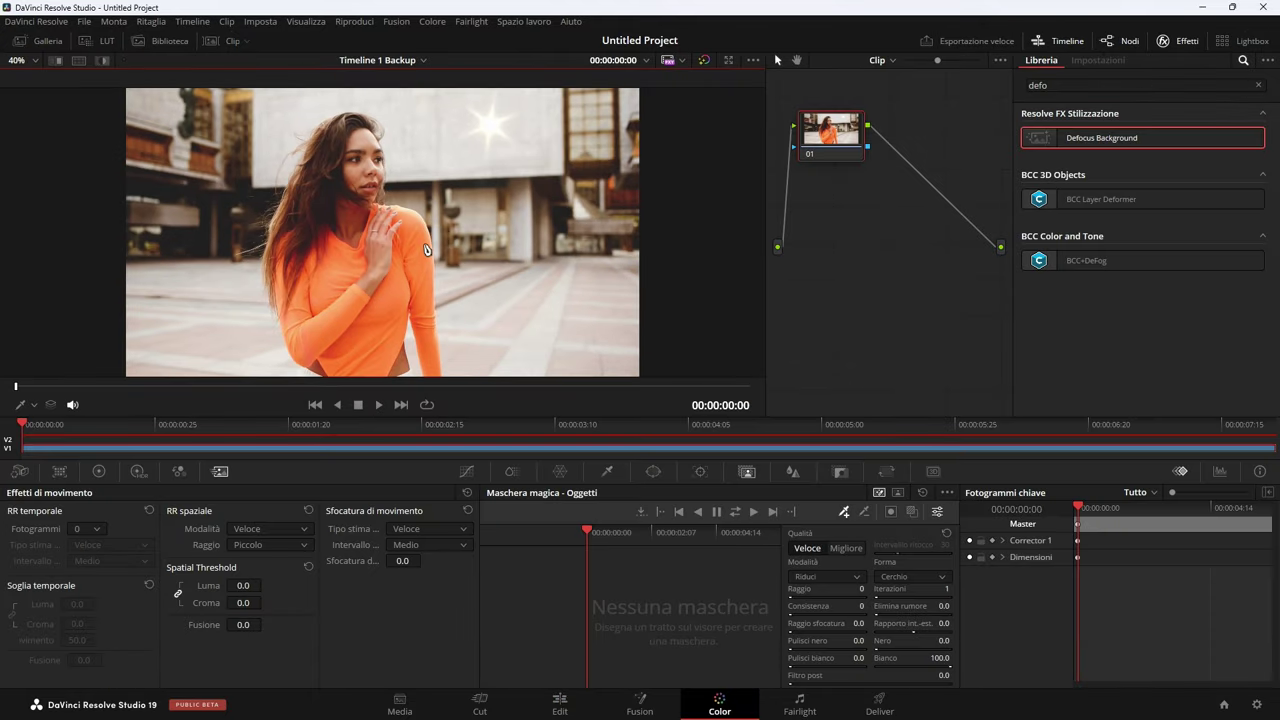
{"action": "left_click", "coordinate": [640, 708]}
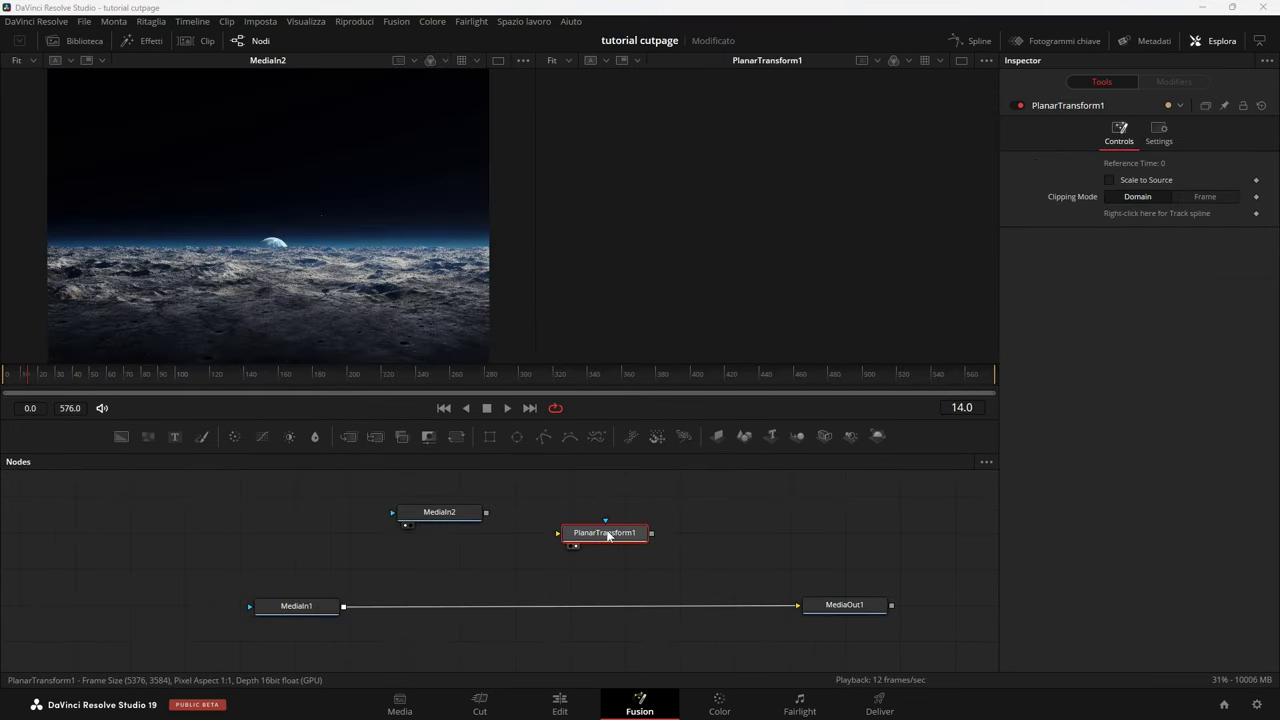
Step: Select the luna.jpg MediaIn2 node and zoom the viewer to 6% to show its 5376x3584 frame
{"action": "left_click", "coordinate": [607, 536]}
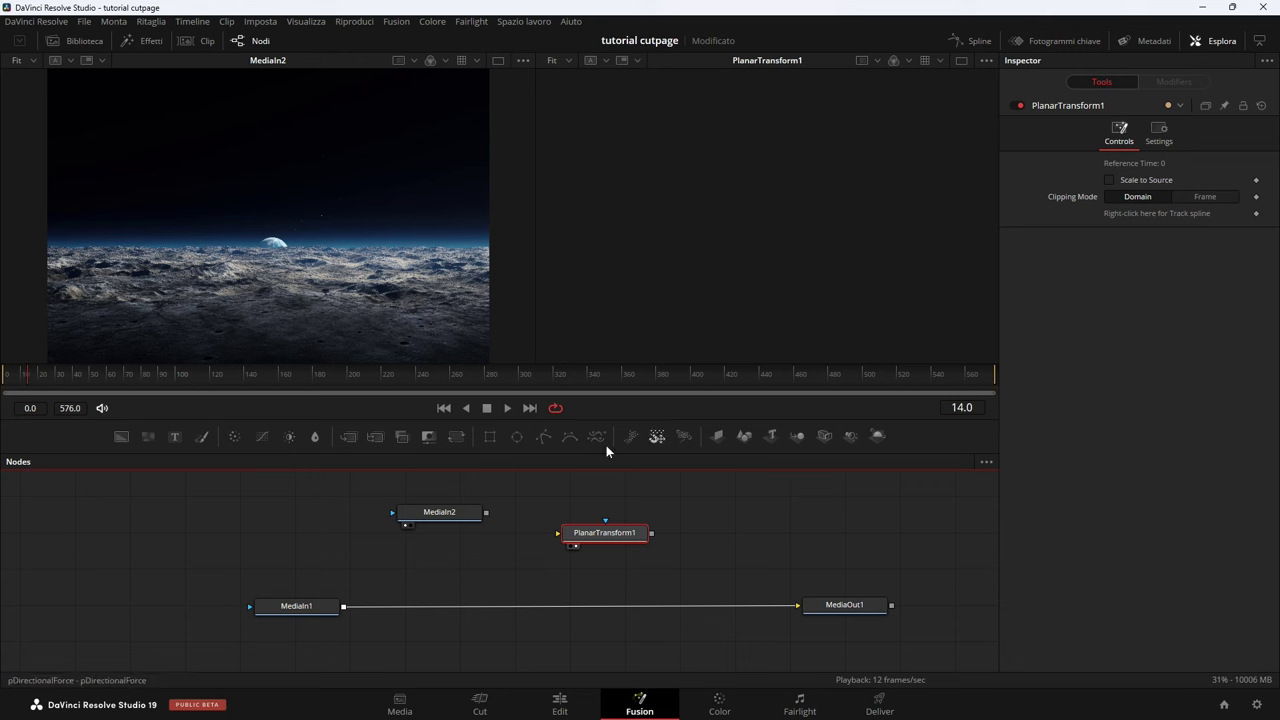
{"action": "left_click_drag", "start_coordinate": [475, 513], "coordinate": [483, 515]}
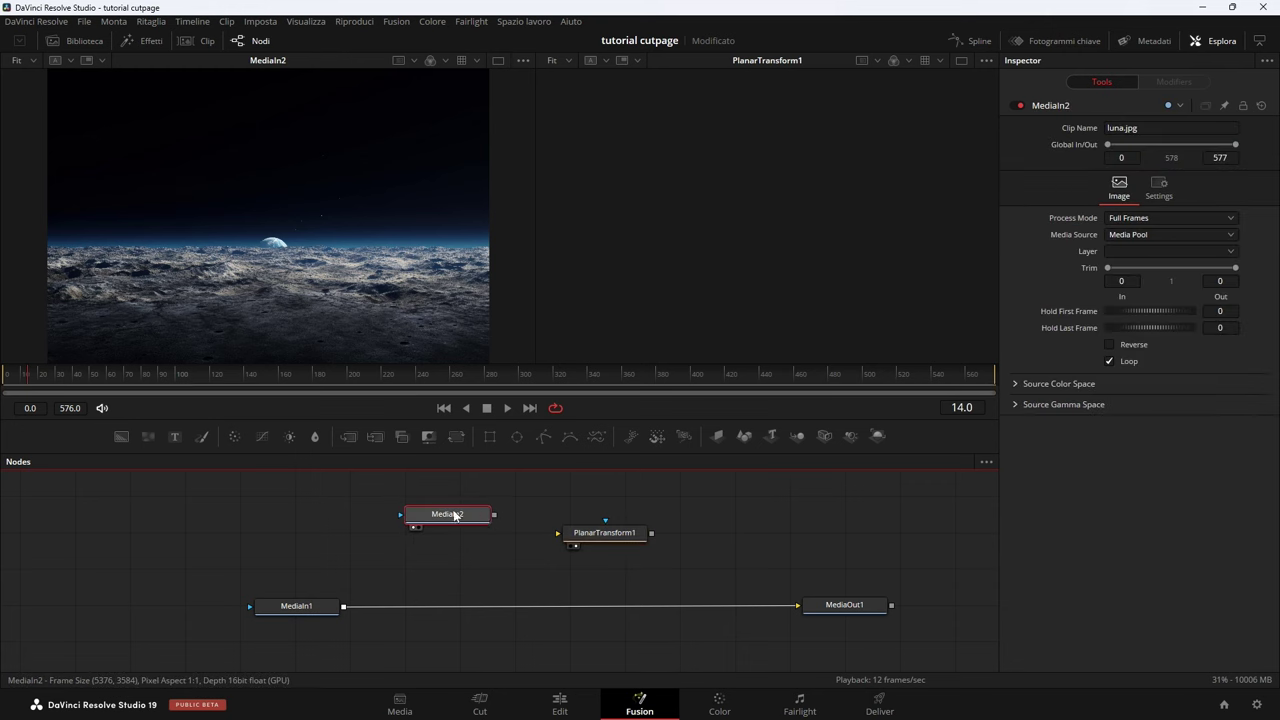
{"action": "scroll", "coordinate": [414, 239], "scroll_direction": "down", "scroll_amount": 2}
{"action": "scroll", "coordinate": [414, 226], "scroll_direction": "down", "scroll_amount": 2}
{"action": "scroll", "coordinate": [383, 175], "scroll_direction": "up", "scroll_amount": 1}
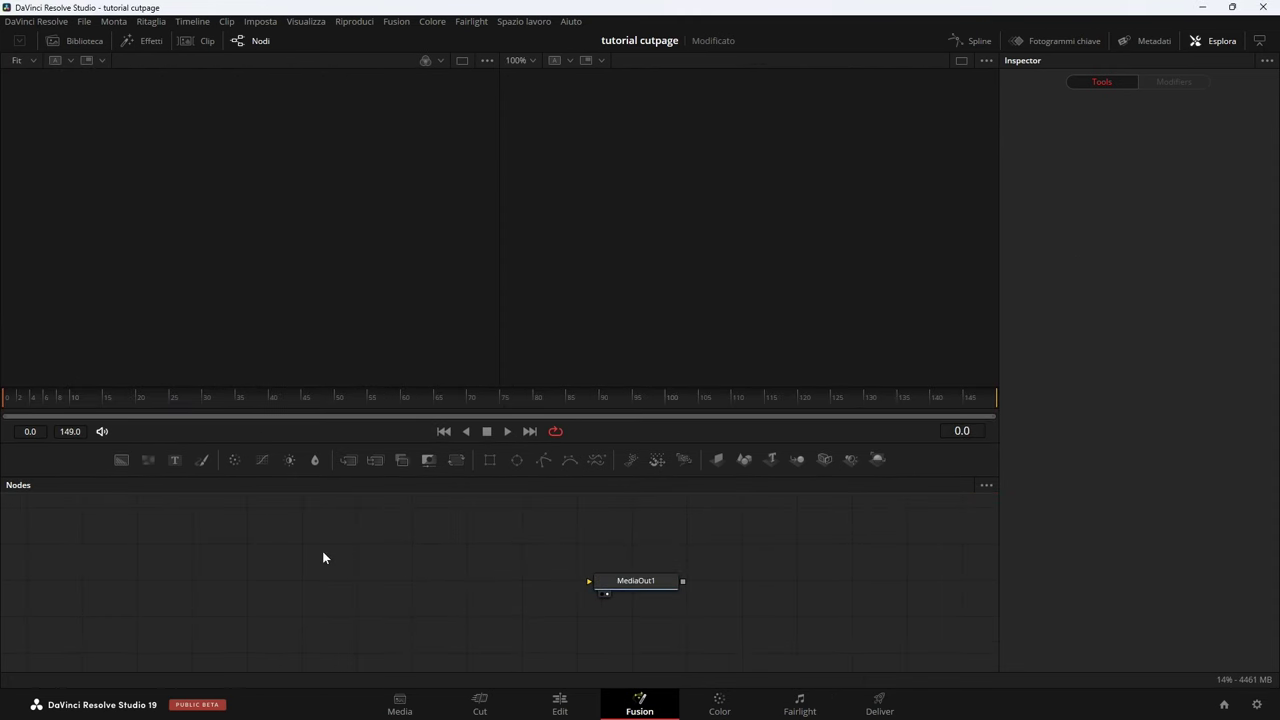
Step: Add an sBSpline node to the composition from the tool search
{"action": "key", "text": "shift+space"}
{"action": "type", "text": "sb"}
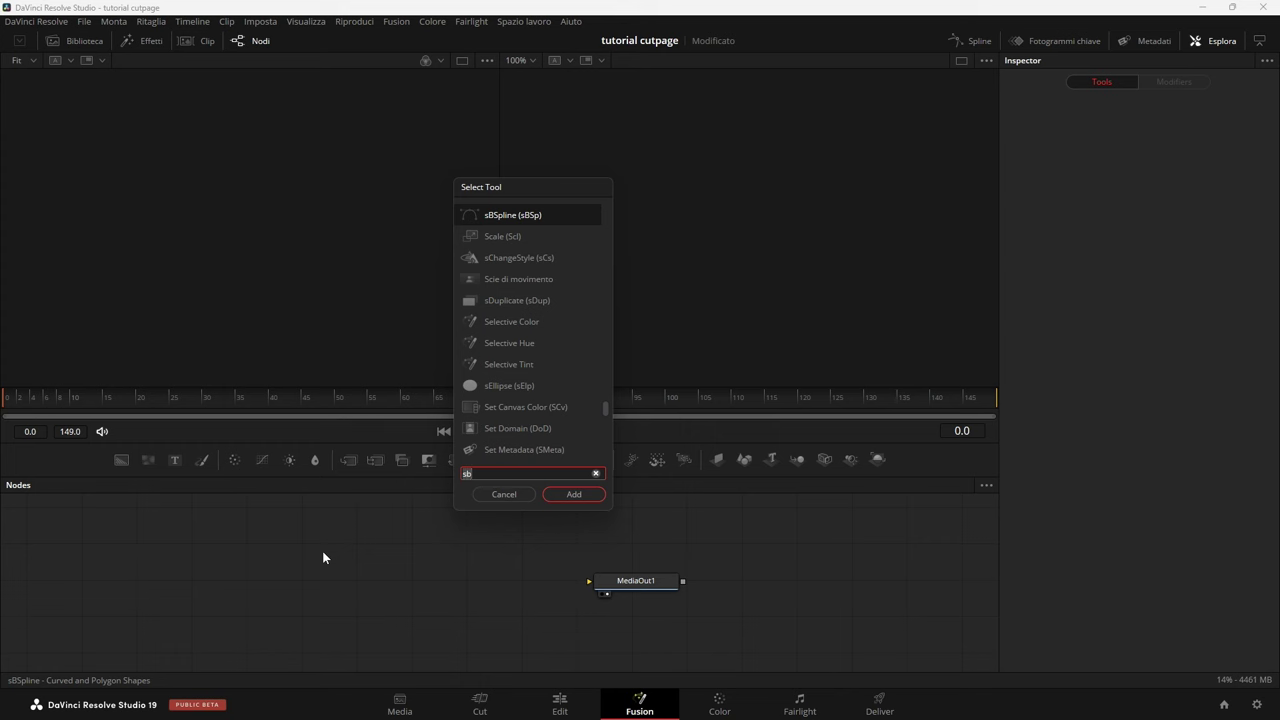
{"action": "key", "text": "BackSpace"}
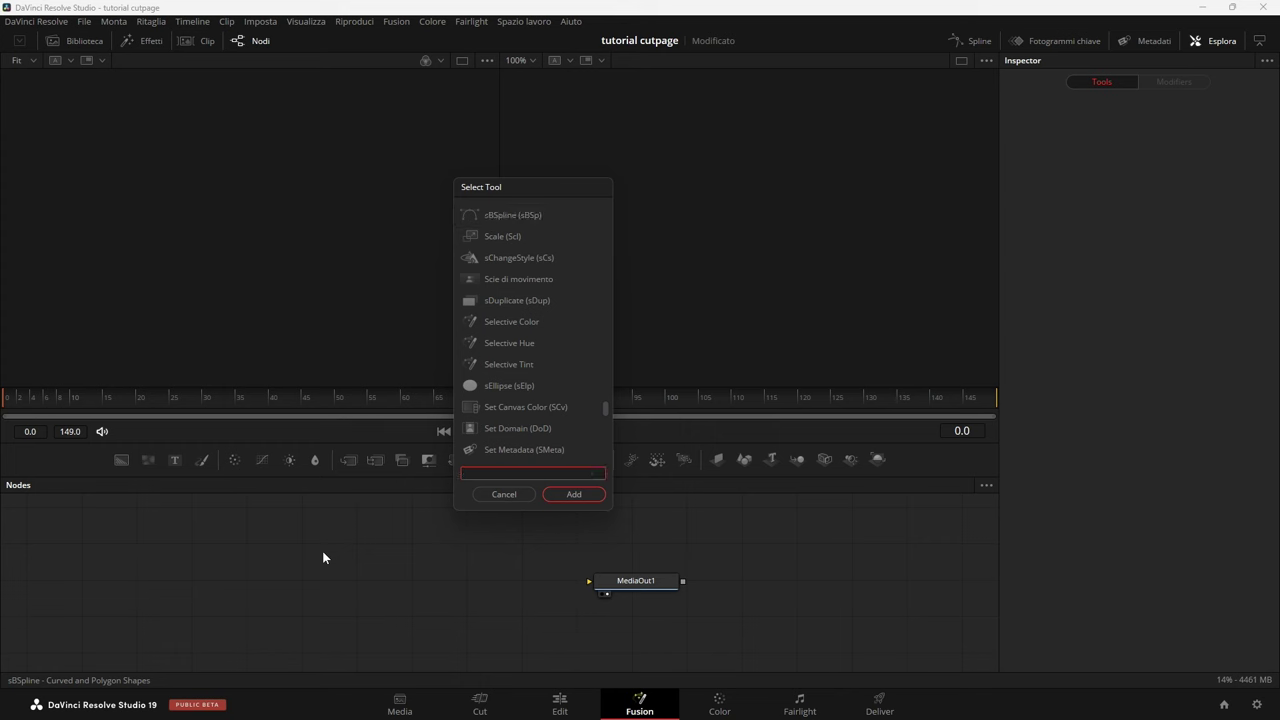
{"action": "type", "text": "sb"}
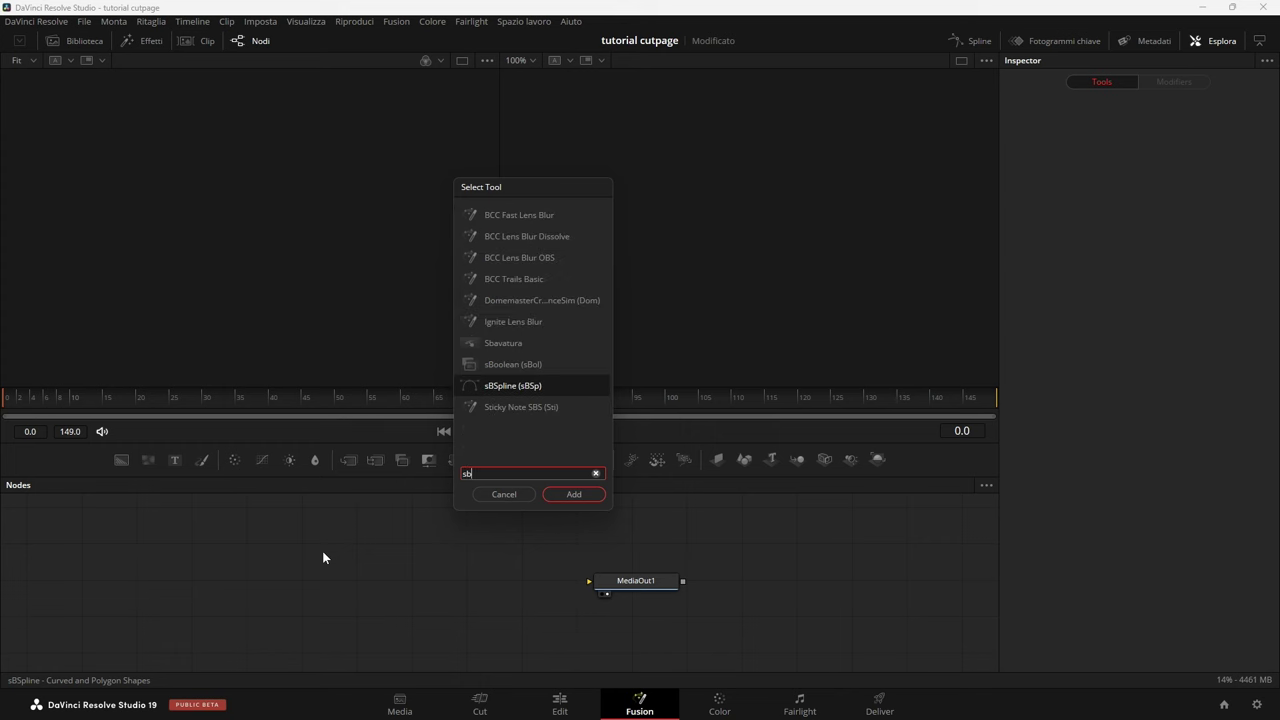
{"action": "left_click", "coordinate": [518, 385]}
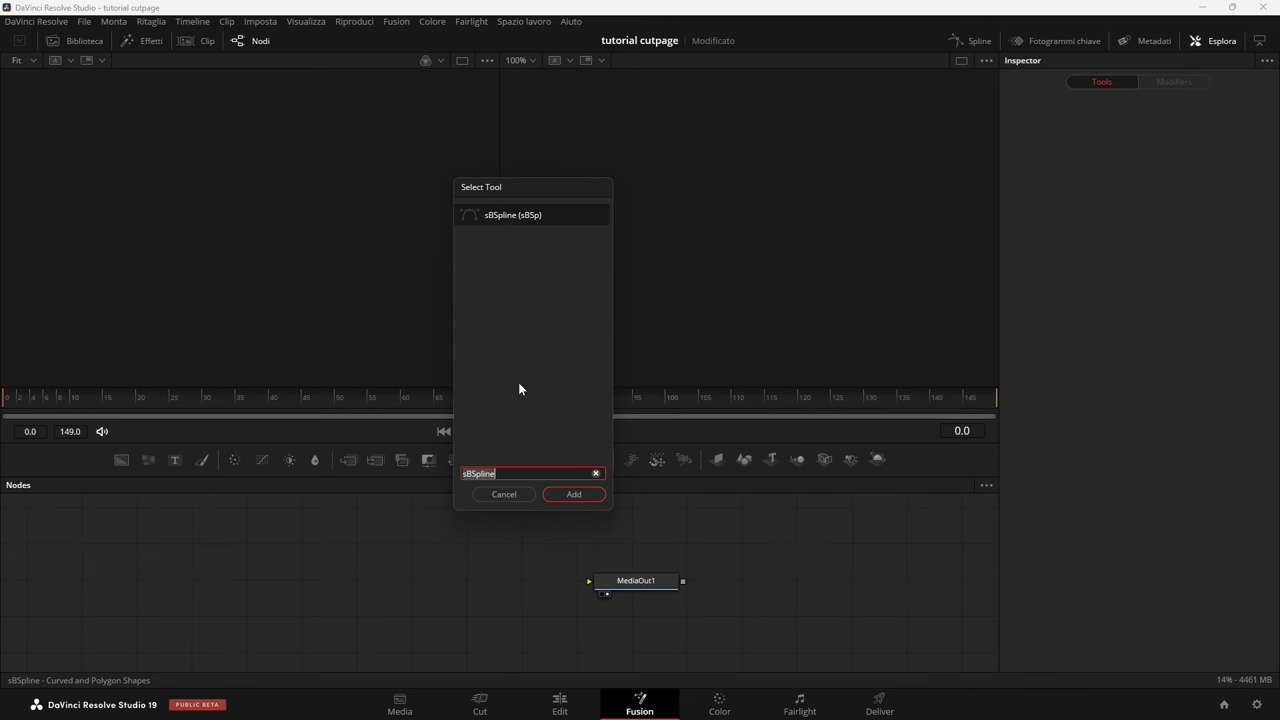
{"action": "left_click", "coordinate": [564, 494]}
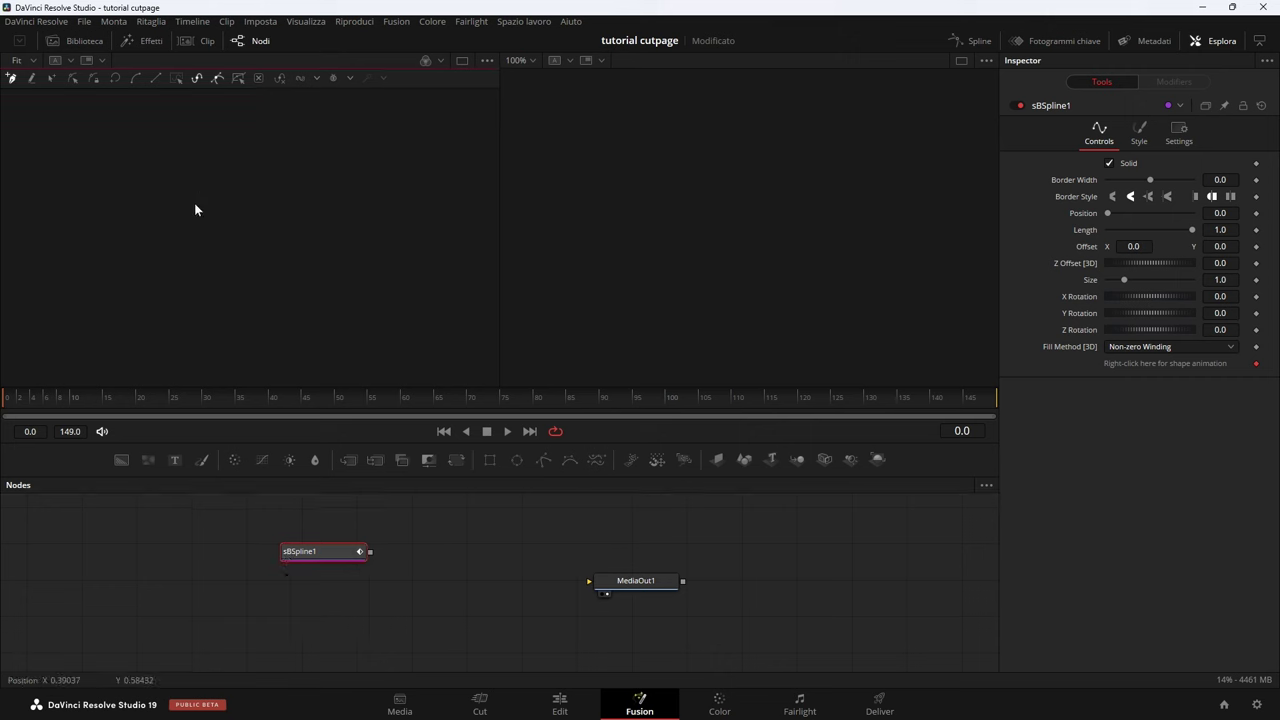
Step: Draw a closed, filled hook shape with sBSpline1 in the left viewer and reshape two points
{"action": "key", "text": "1"}
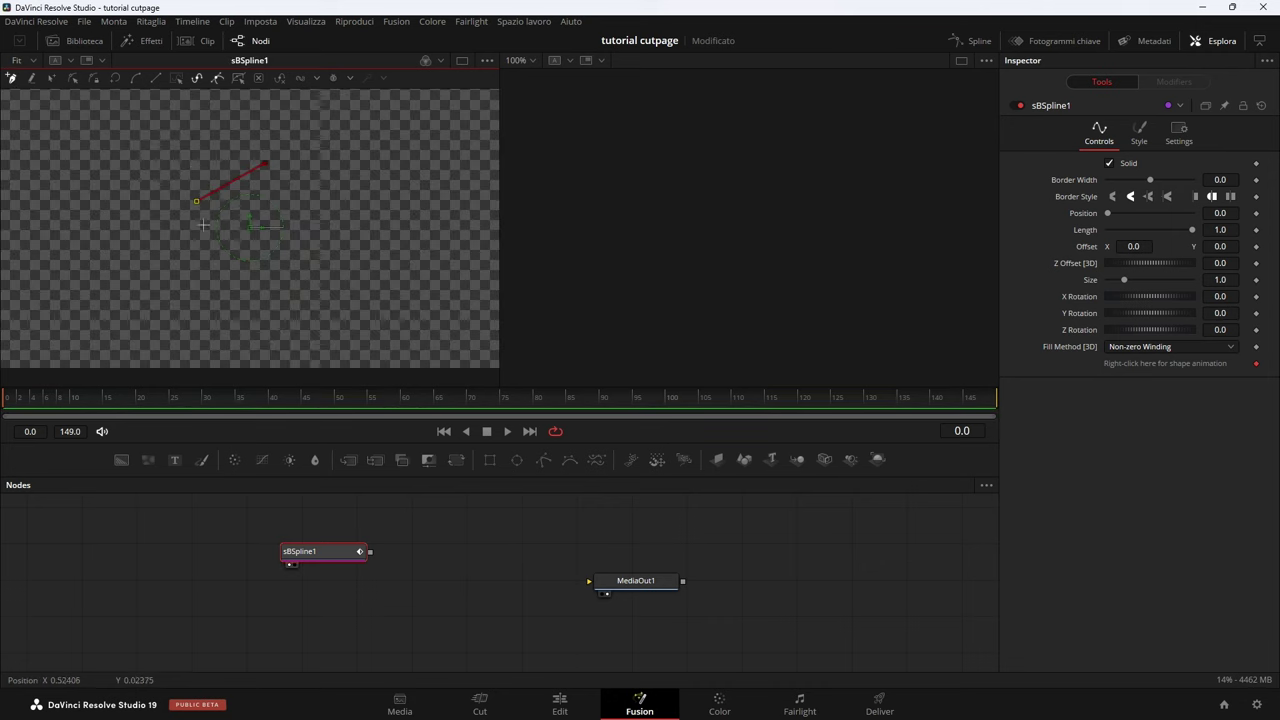
{"action": "left_click", "coordinate": [192, 267]}
{"action": "left_click", "coordinate": [263, 312]}
{"action": "left_click", "coordinate": [376, 285]}
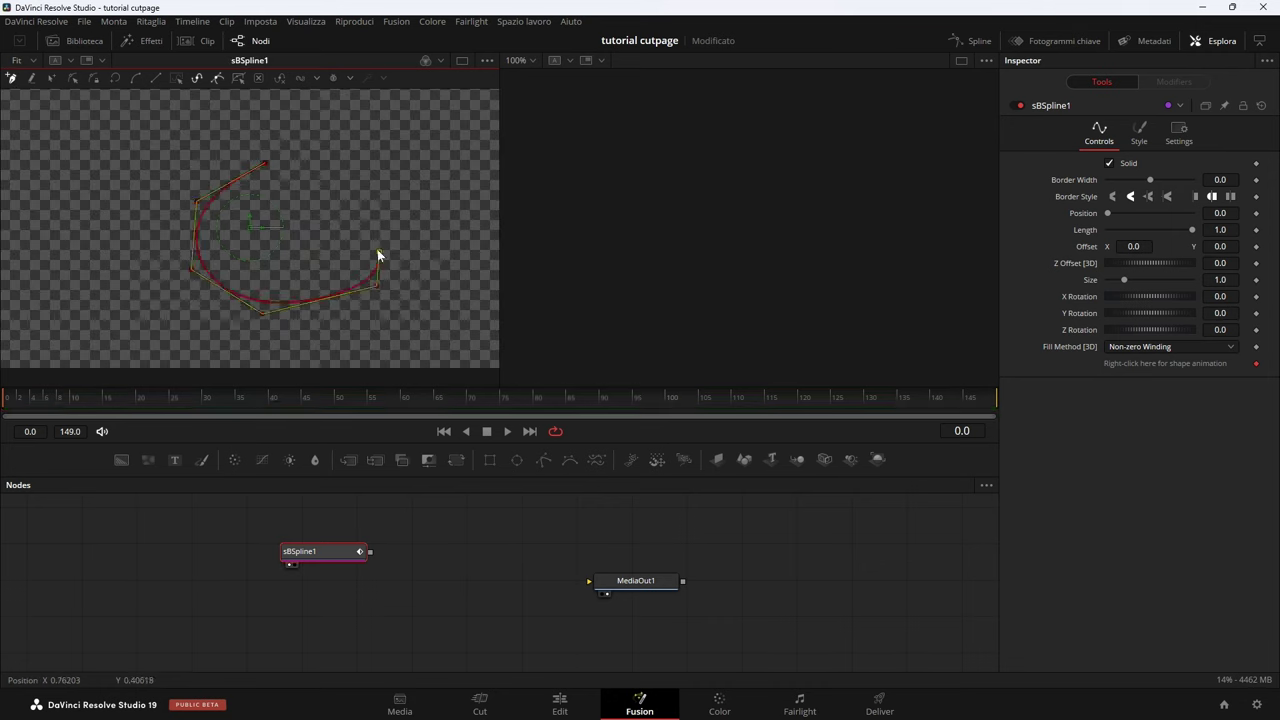
{"action": "left_click", "coordinate": [367, 242]}
{"action": "left_click", "coordinate": [308, 246]}
{"action": "left_click", "coordinate": [258, 243]}
{"action": "left_click", "coordinate": [275, 203]}
{"action": "left_click", "coordinate": [328, 183]}
{"action": "left_click", "coordinate": [333, 141]}
{"action": "left_click", "coordinate": [266, 161]}
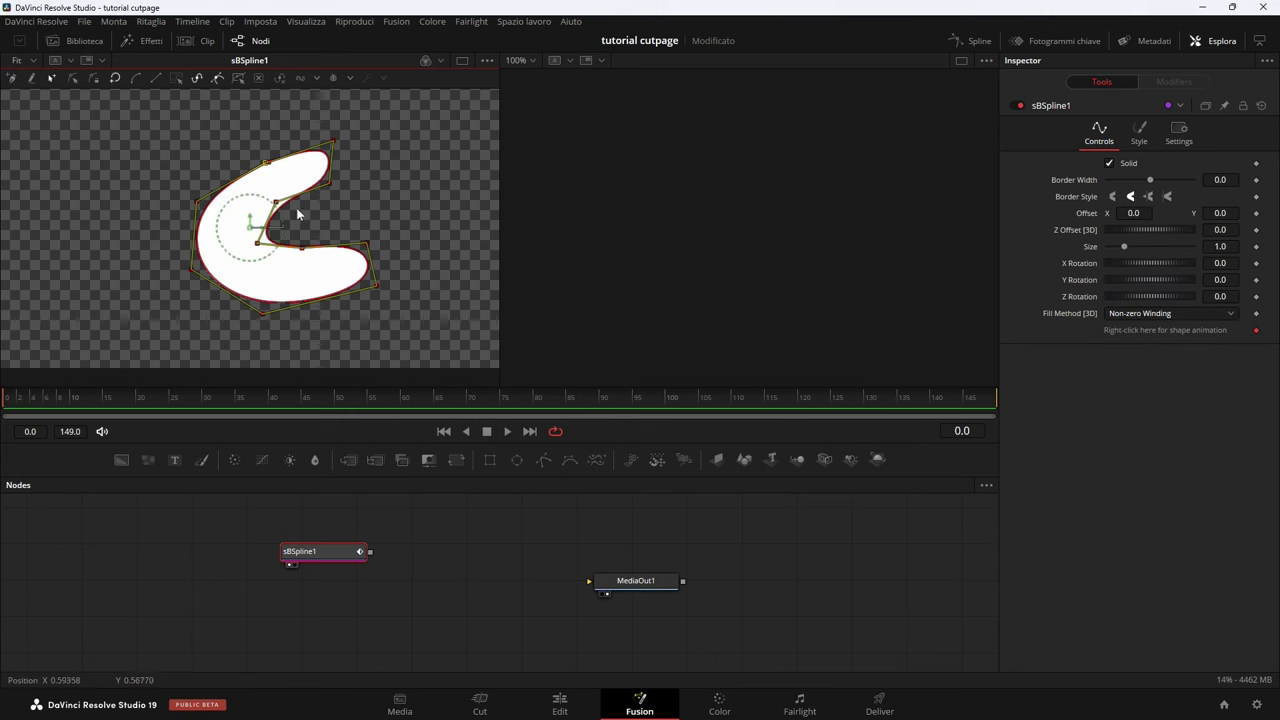
{"action": "left_click_drag", "start_coordinate": [277, 204], "coordinate": [270, 208]}
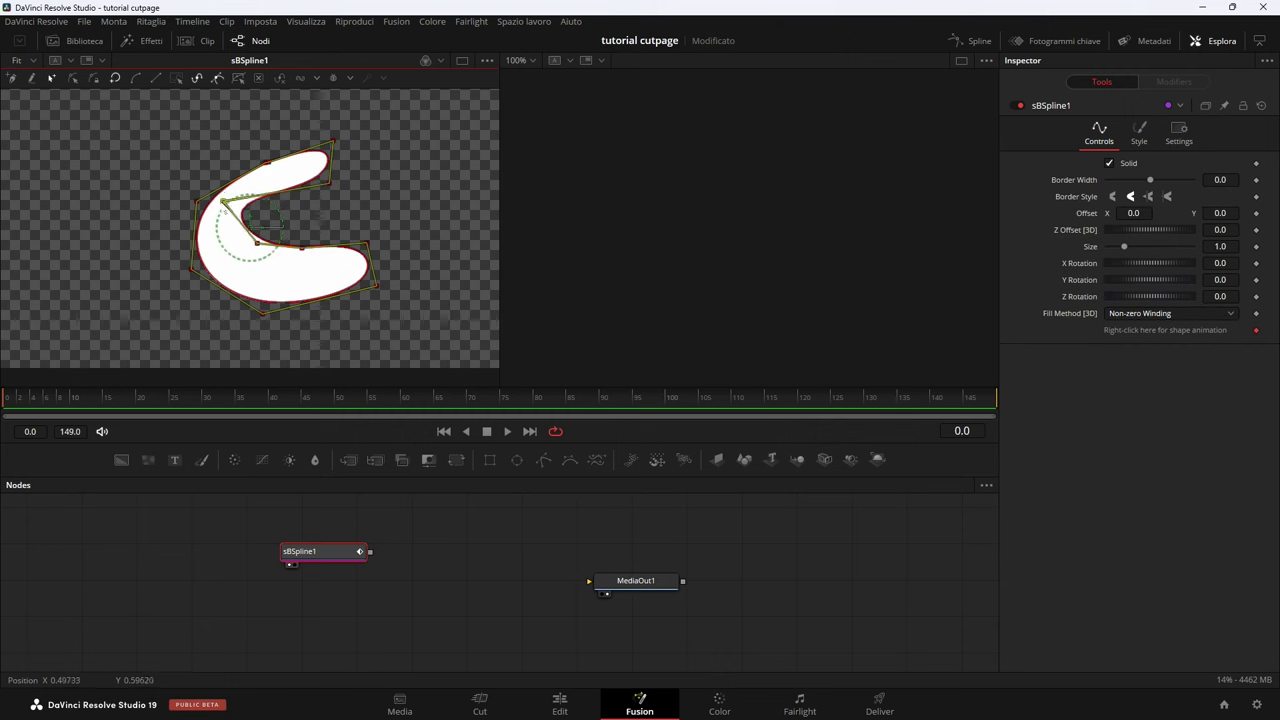
{"action": "left_click_drag", "start_coordinate": [300, 243], "coordinate": [328, 241]}
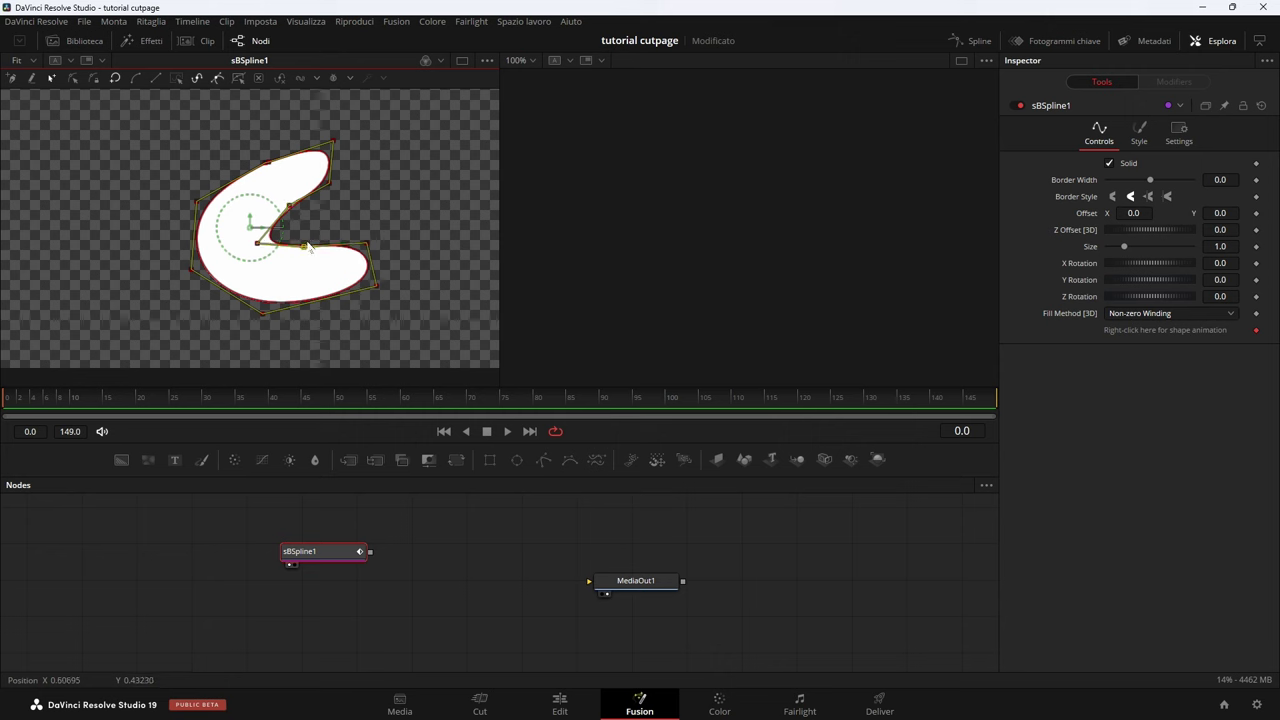
Step: Draw a comparison shape with a standard BSpline node, then delete it and reselect sBSpline1
{"action": "left_click", "coordinate": [568, 462]}
{"action": "left_click_drag", "start_coordinate": [444, 556], "coordinate": [491, 553]}
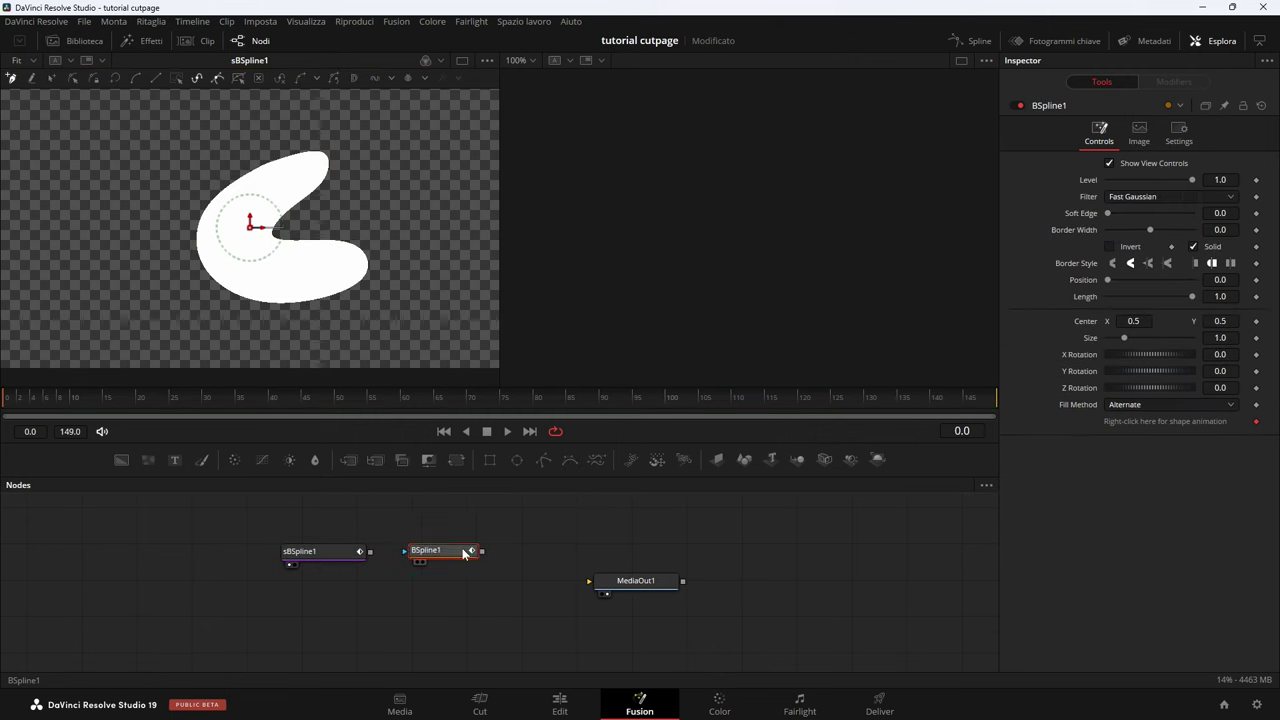
{"action": "key", "text": "2"}
{"action": "left_click", "coordinate": [717, 141]}
{"action": "left_click", "coordinate": [605, 235]}
{"action": "left_click", "coordinate": [655, 321]}
{"action": "left_click", "coordinate": [829, 320]}
{"action": "left_click", "coordinate": [846, 260]}
{"action": "left_click", "coordinate": [700, 242]}
{"action": "left_click", "coordinate": [718, 190]}
{"action": "left_click", "coordinate": [757, 160]}
{"action": "left_click", "coordinate": [718, 141]}
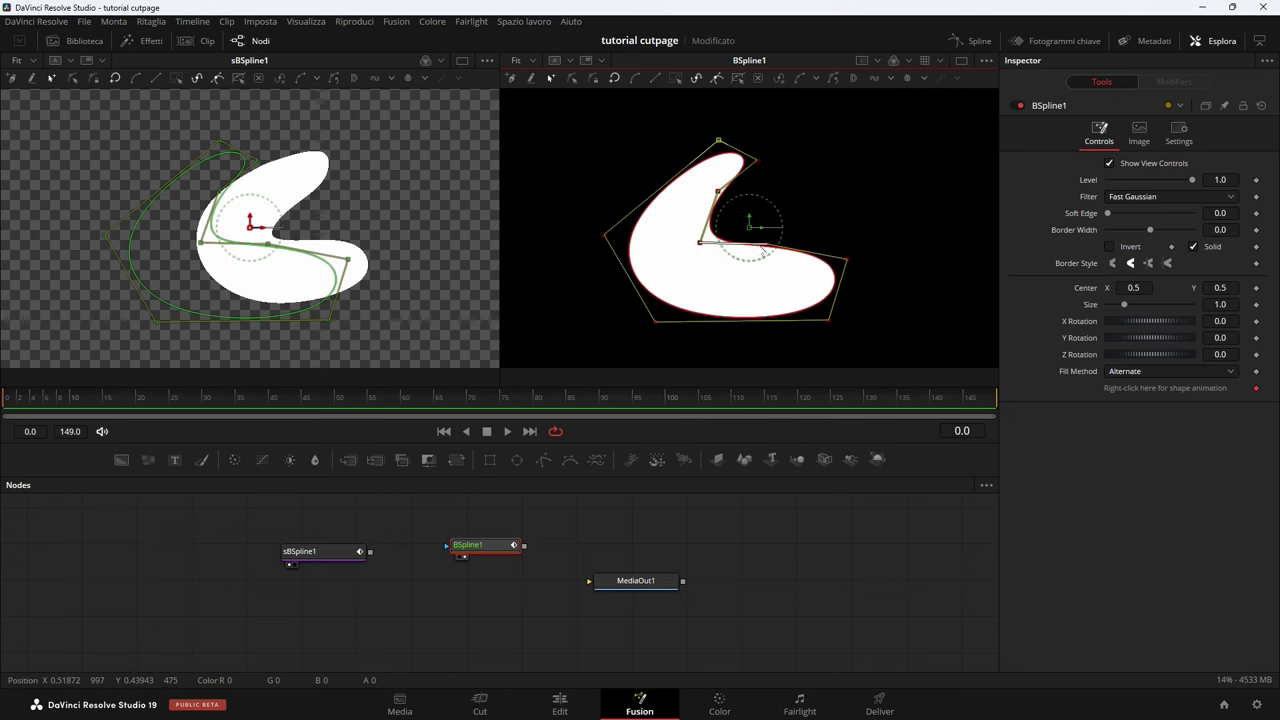
{"action": "key", "text": "Delete"}
{"action": "left_click", "coordinate": [329, 558]}
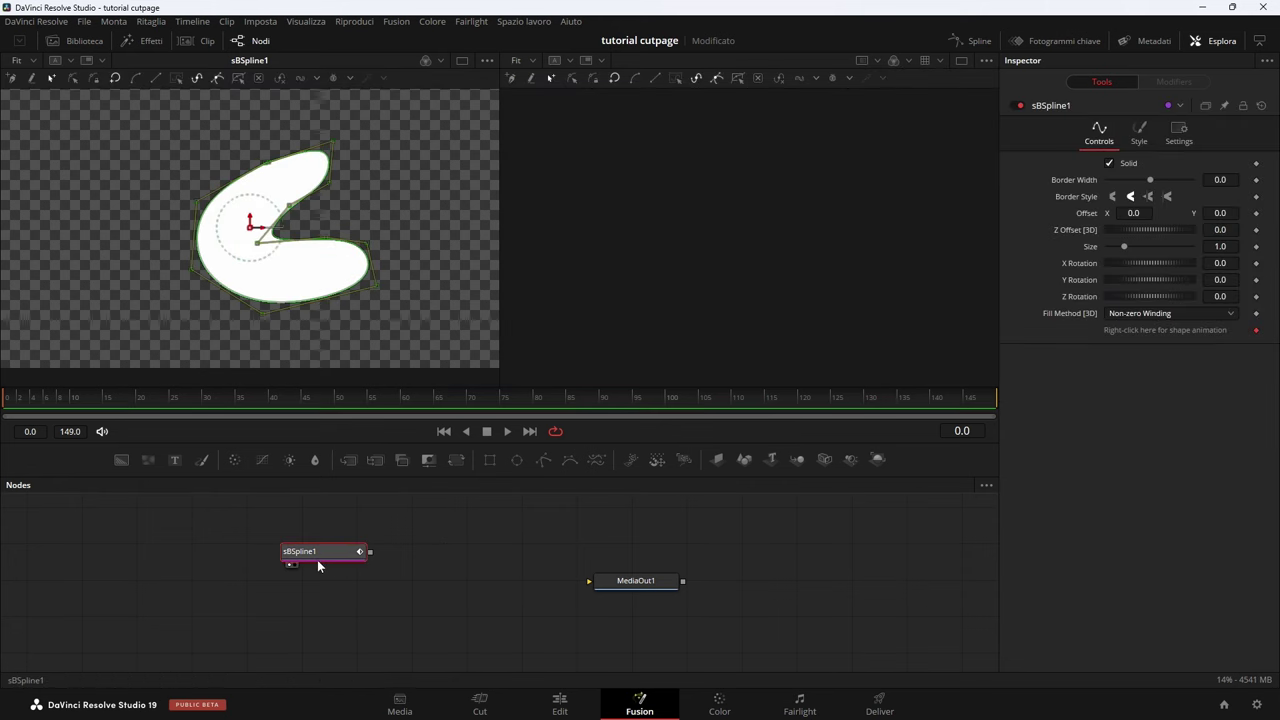
Step: Add an sPolygon node, which is merged automatically through sMerge2
{"action": "key", "text": "shift+space"}
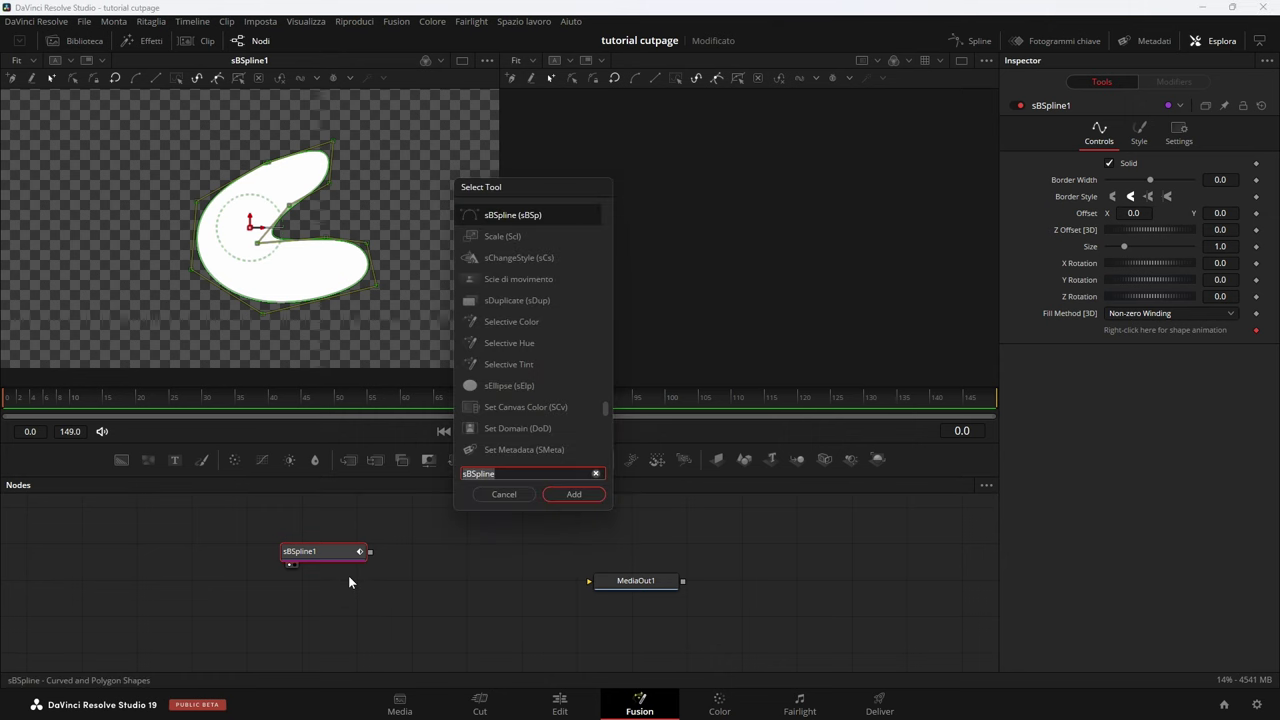
{"action": "type", "text": "spo"}
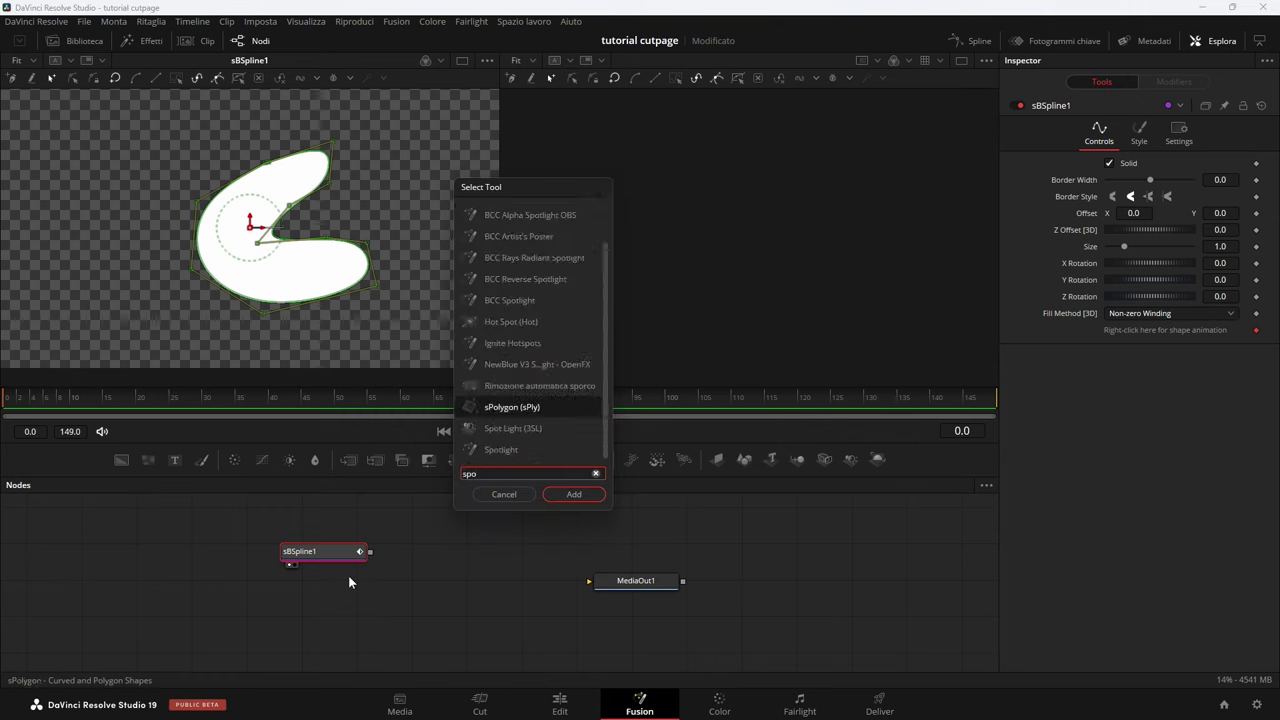
{"action": "left_click", "coordinate": [576, 495]}
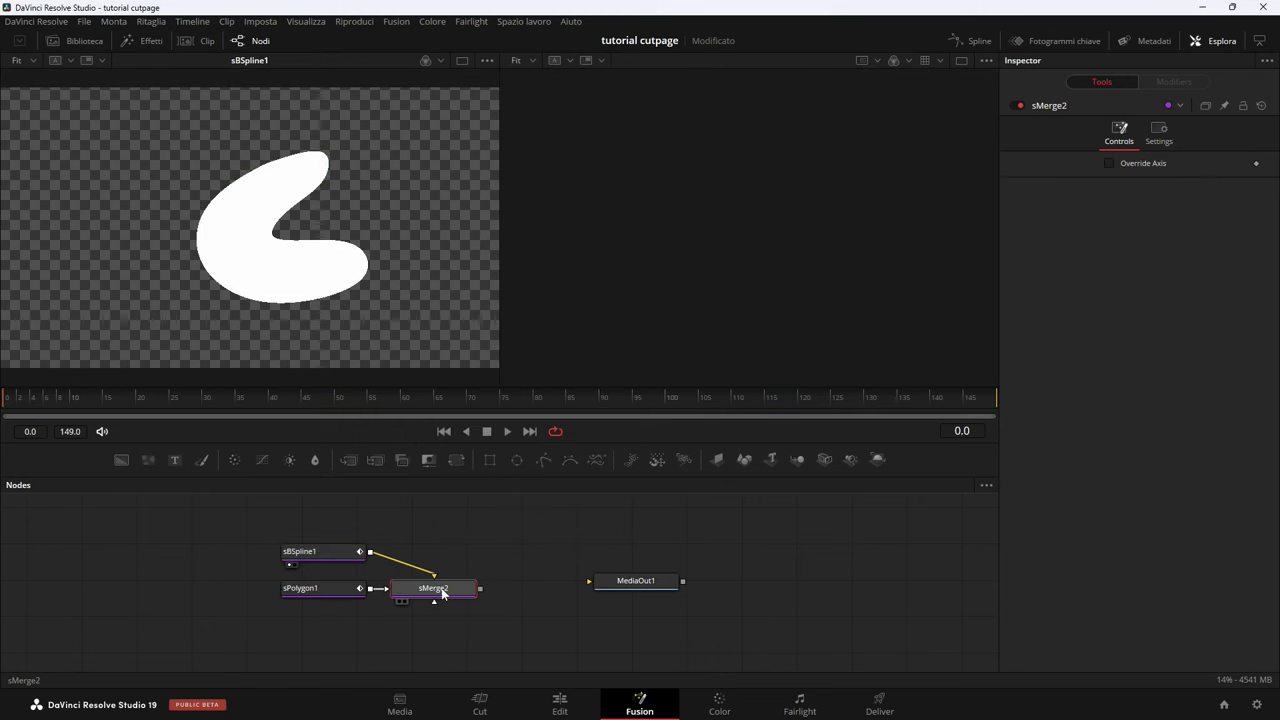
{"action": "key", "text": "2"}
Step: Draw a closed polygon, move it over the curved shape, and inspect the sMerge2 result
{"action": "left_click", "coordinate": [300, 588]}
{"action": "left_click", "coordinate": [578, 200]}
{"action": "left_click", "coordinate": [660, 207]}
{"action": "left_click", "coordinate": [712, 241]}
{"action": "left_click", "coordinate": [658, 254]}
{"action": "left_click", "coordinate": [590, 246]}
{"action": "left_click_drag", "start_coordinate": [580, 202], "coordinate": [757, 197]}
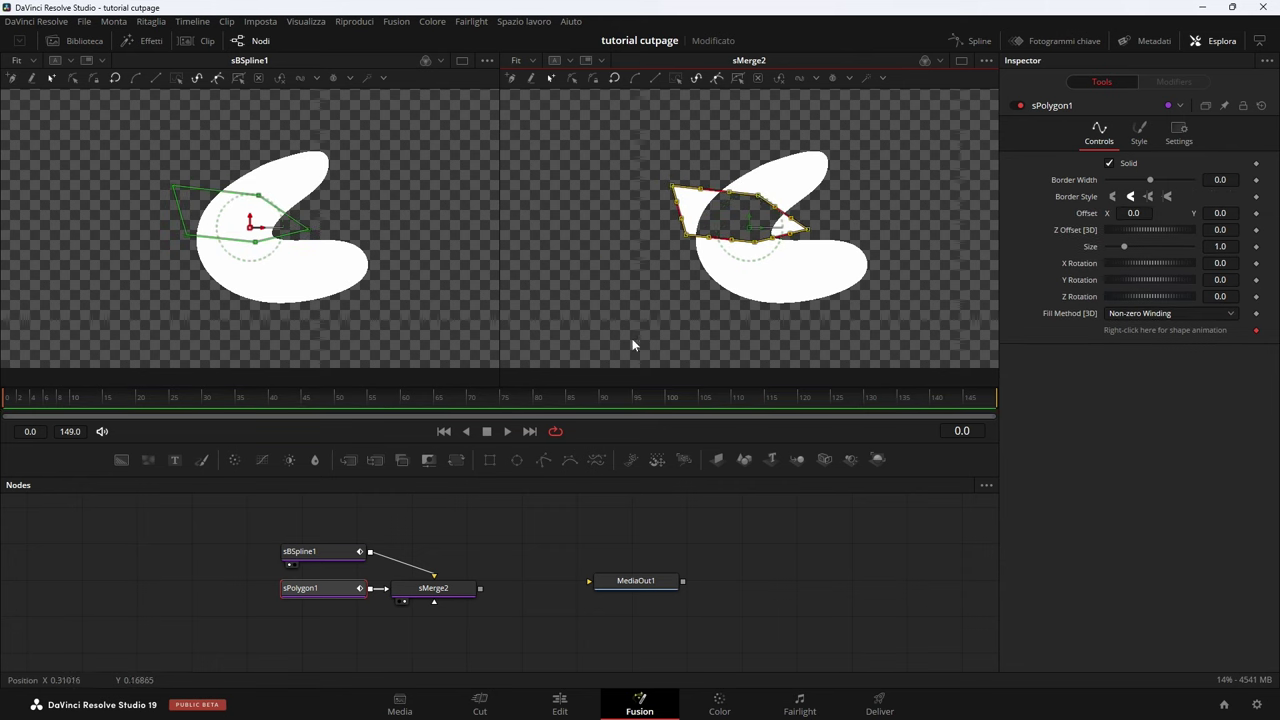
{"action": "left_click", "coordinate": [455, 588]}
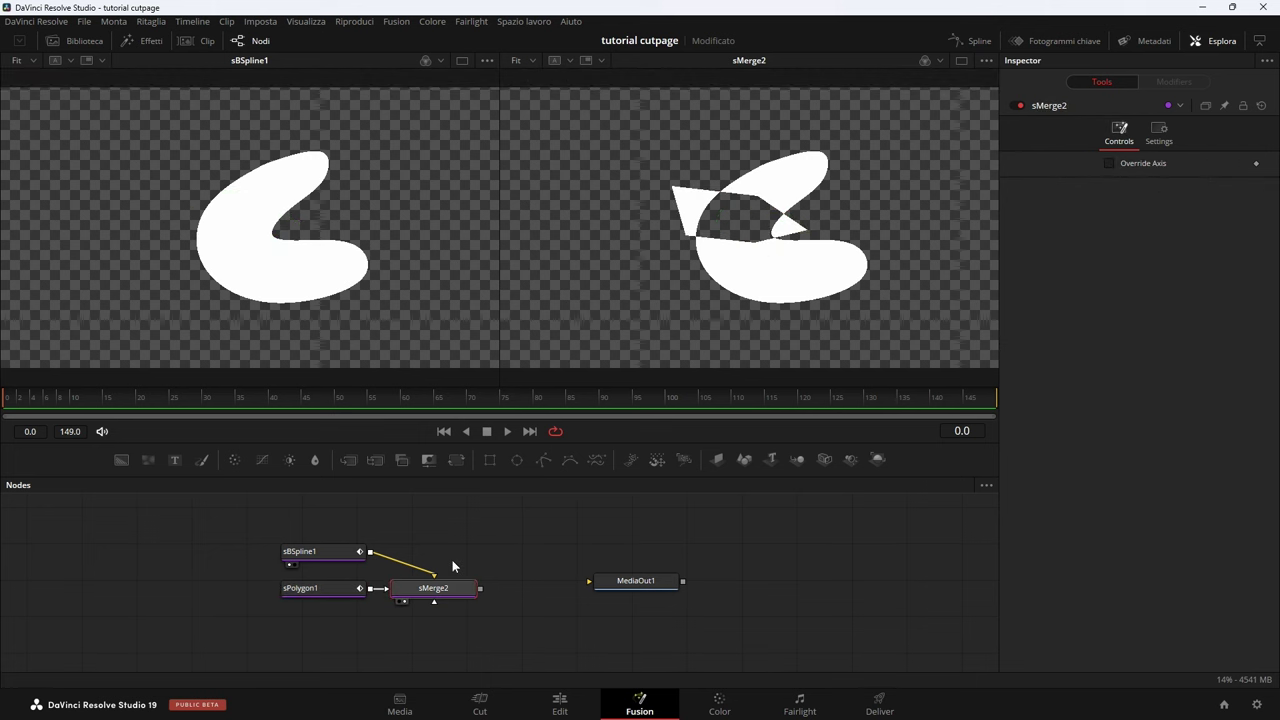
{"action": "left_click", "coordinate": [490, 546]}
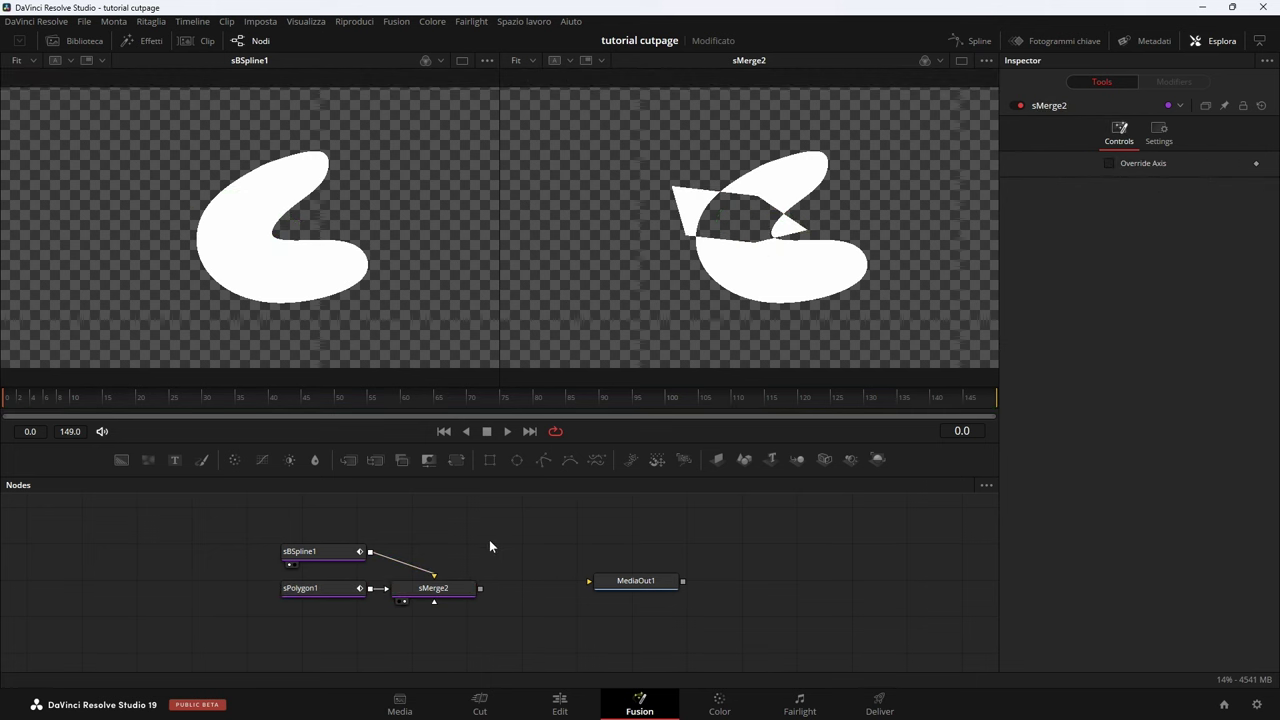
Step: Add an sText node from the tool search
{"action": "key", "text": "shift+space"}
{"action": "type", "text": "ste"}
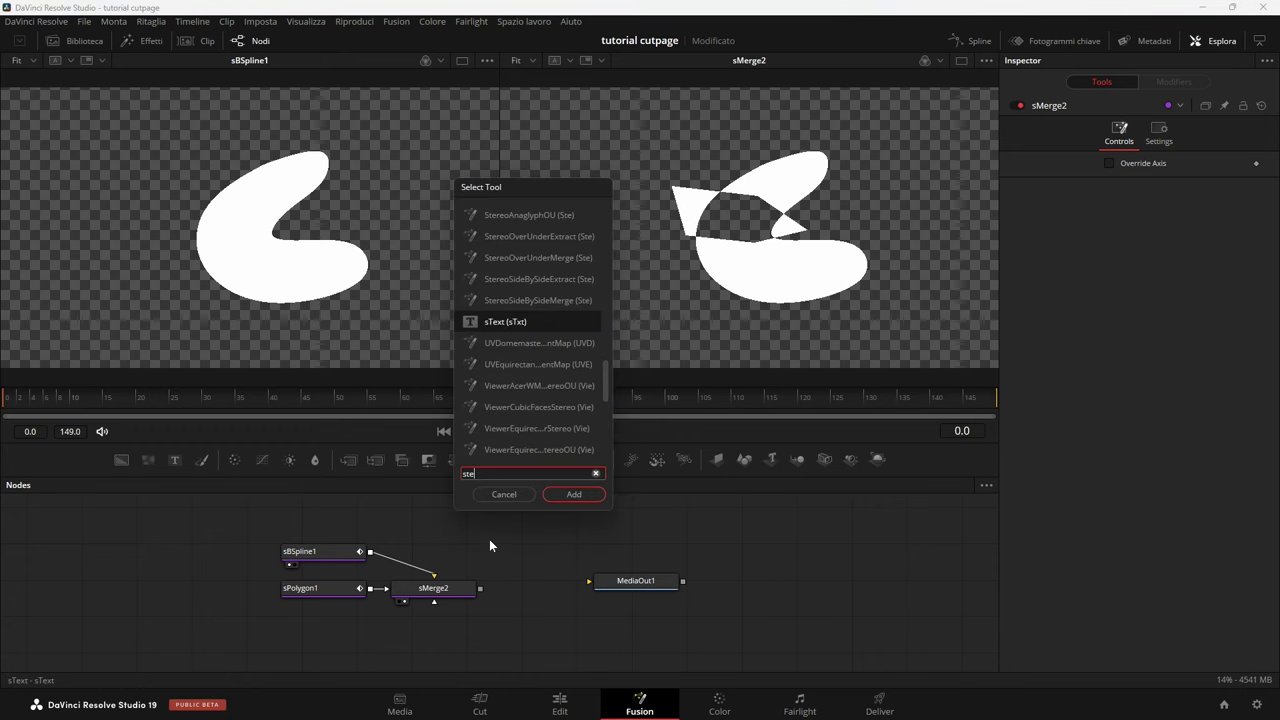
{"action": "left_click", "coordinate": [520, 324]}
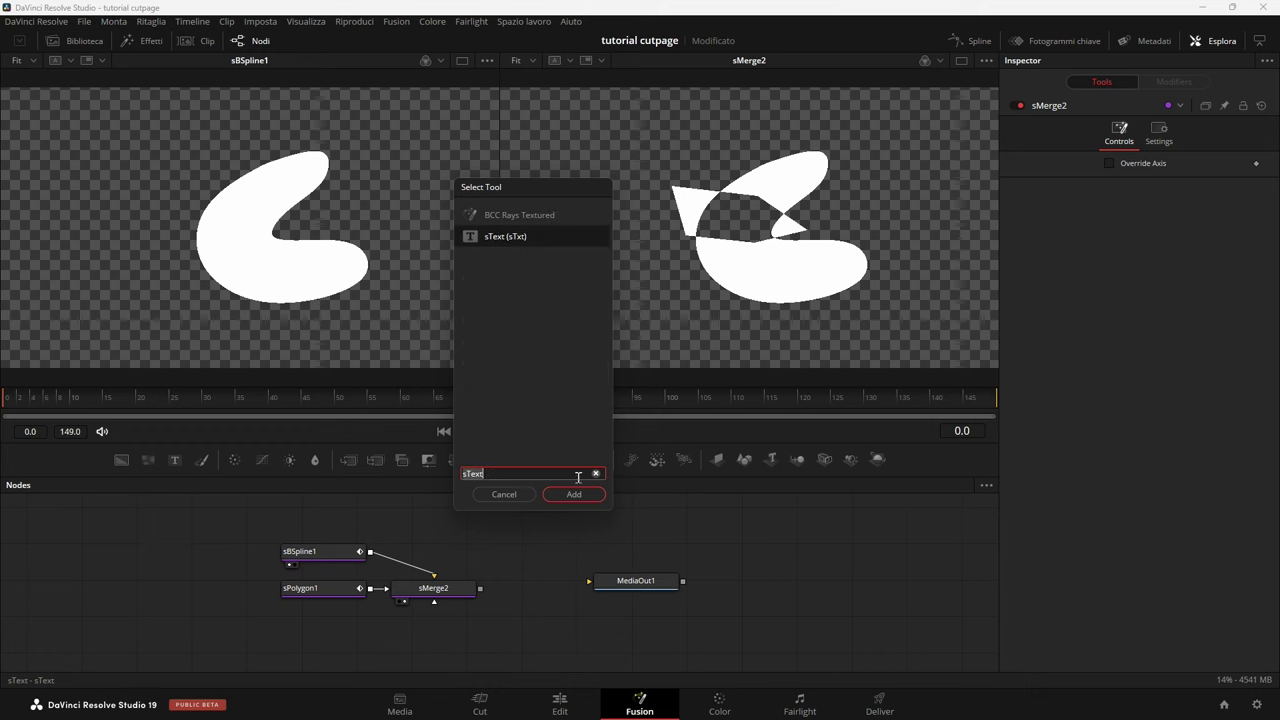
{"action": "left_click", "coordinate": [575, 495]}
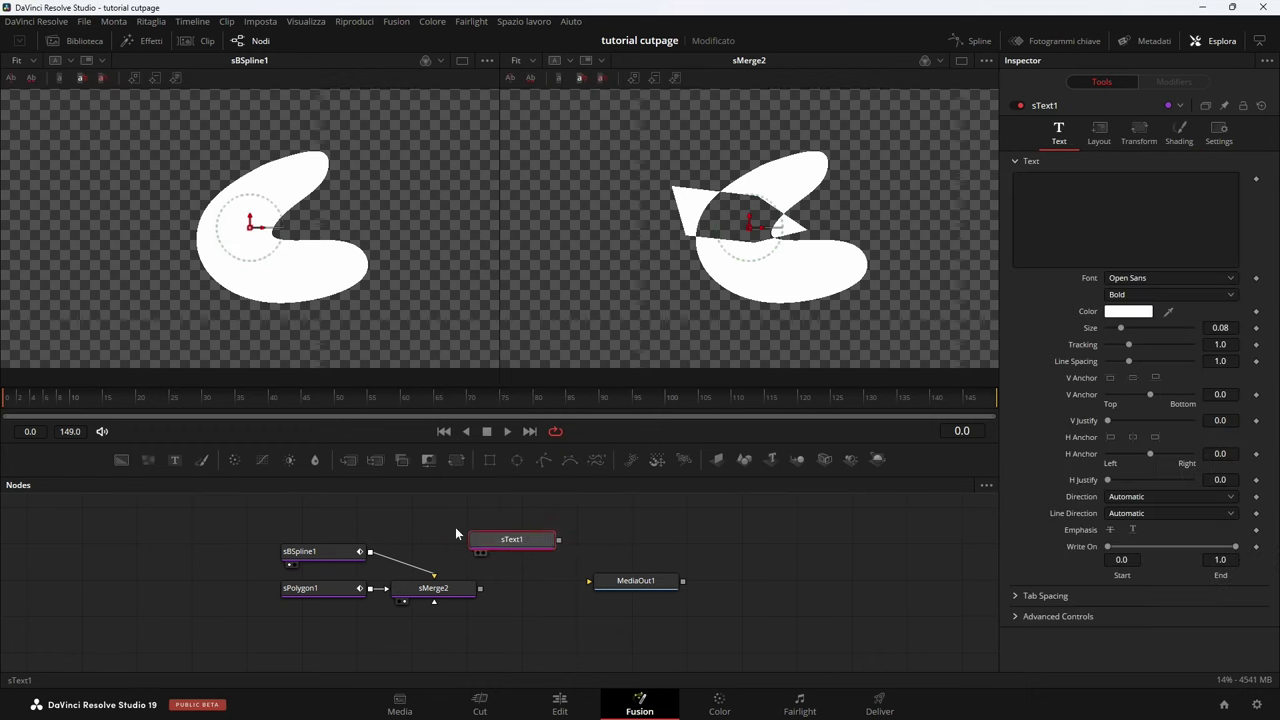
Step: Drag a standard Text+ node in beside sText1, move MediaOut1 right, and box-select the shape nodes
{"action": "left_click_drag", "start_coordinate": [175, 460], "coordinate": [660, 535]}
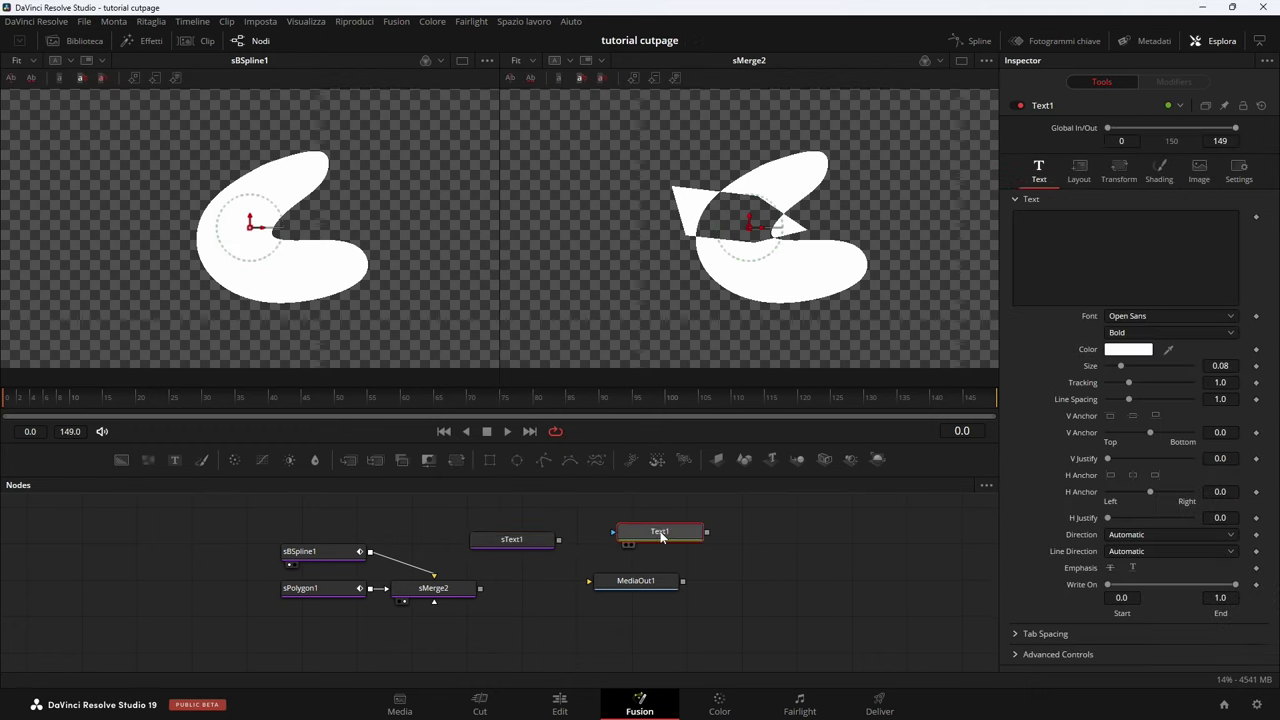
{"action": "left_click_drag", "start_coordinate": [645, 582], "coordinate": [822, 582]}
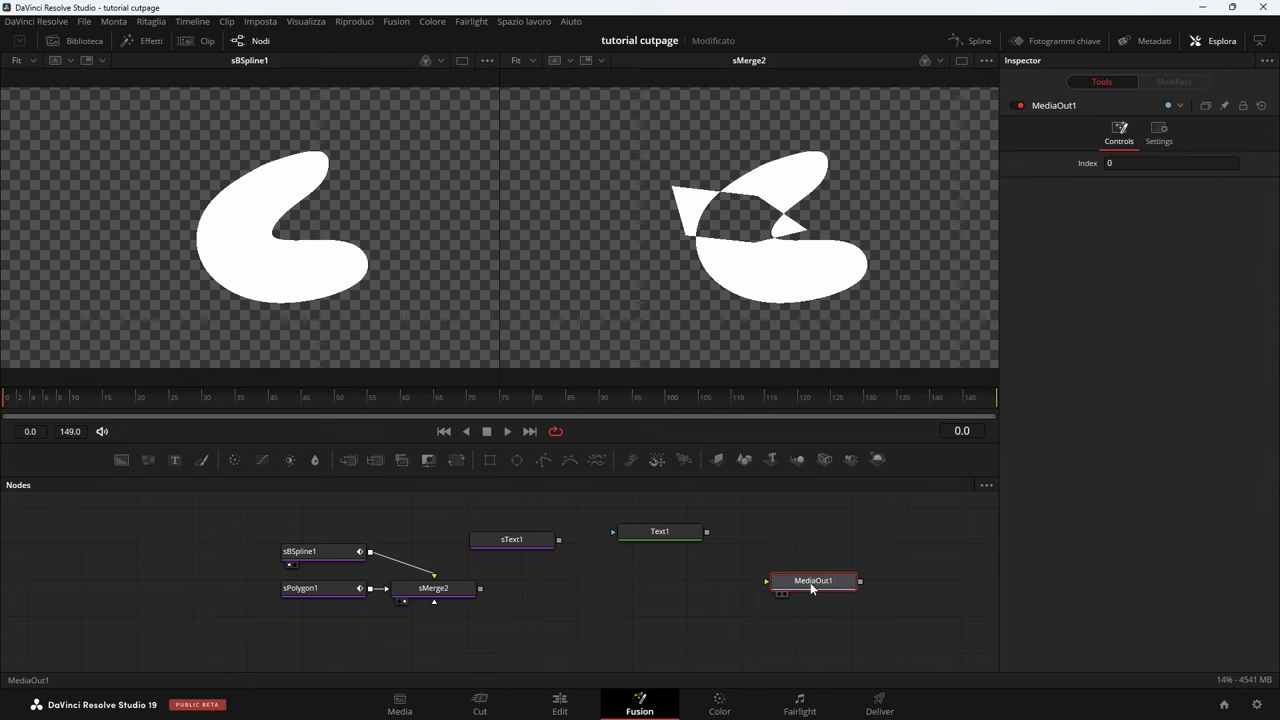
{"action": "left_click_drag", "start_coordinate": [276, 526], "coordinate": [410, 615]}
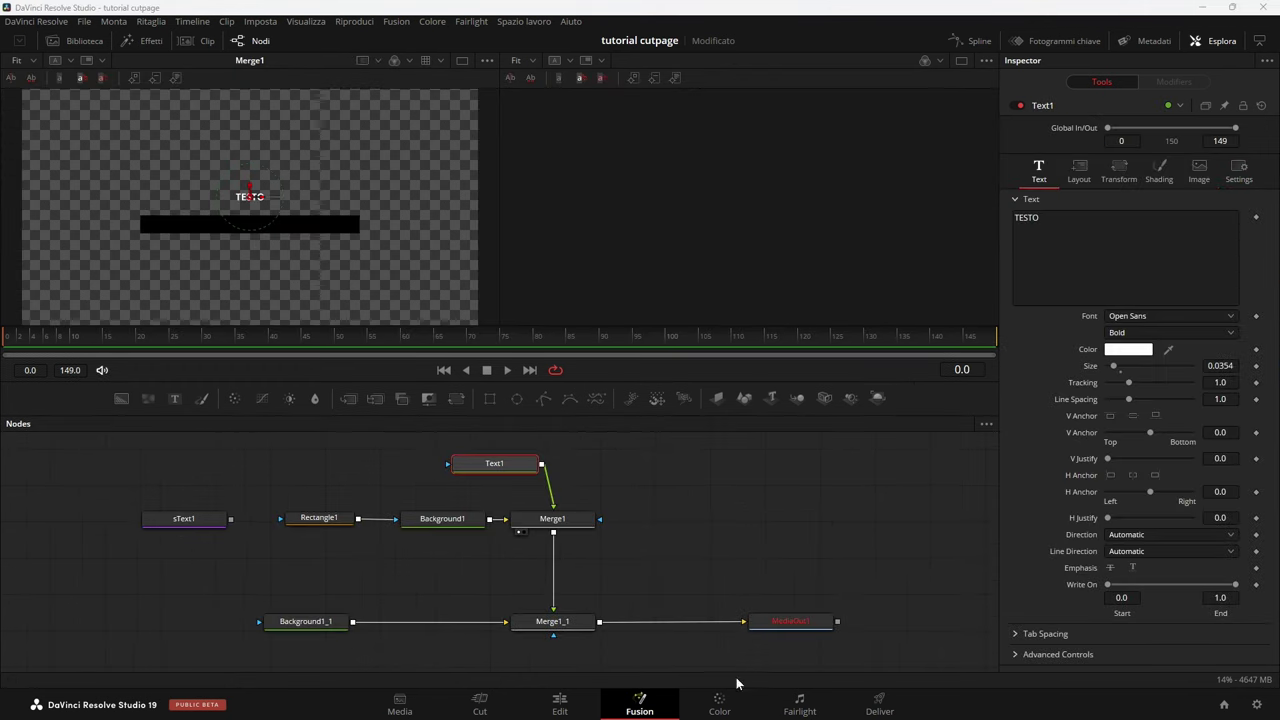
Step: Inspect Background1 and Rectangle1, shrink TESTO, nudge it just above the red bar, and select Merge1
{"action": "left_click", "coordinate": [776, 630]}
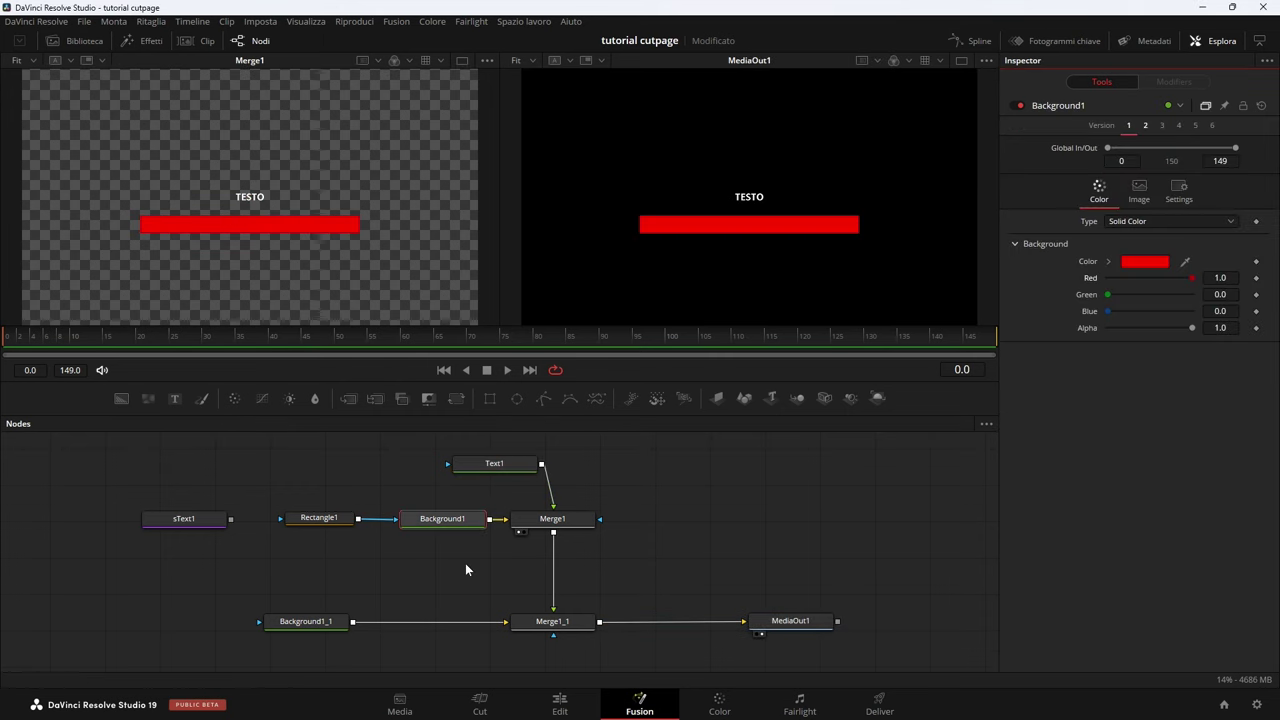
{"action": "left_click", "coordinate": [339, 522]}
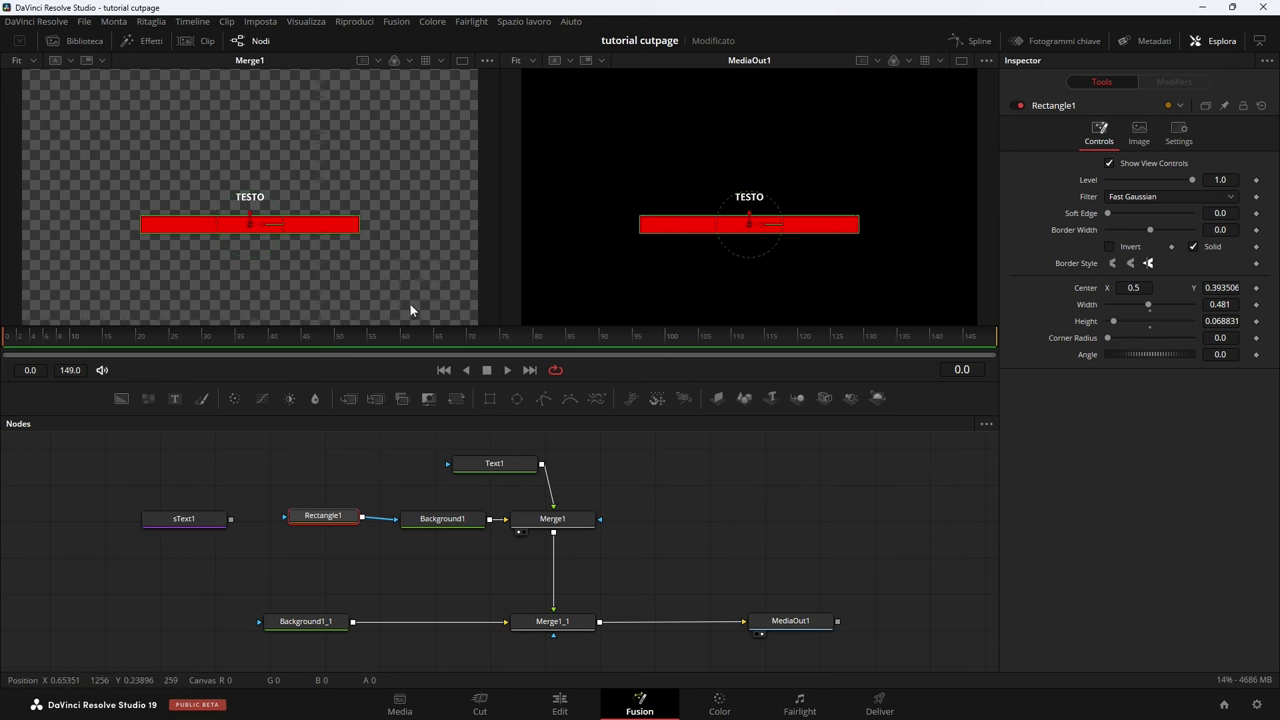
{"action": "left_click", "coordinate": [495, 467]}
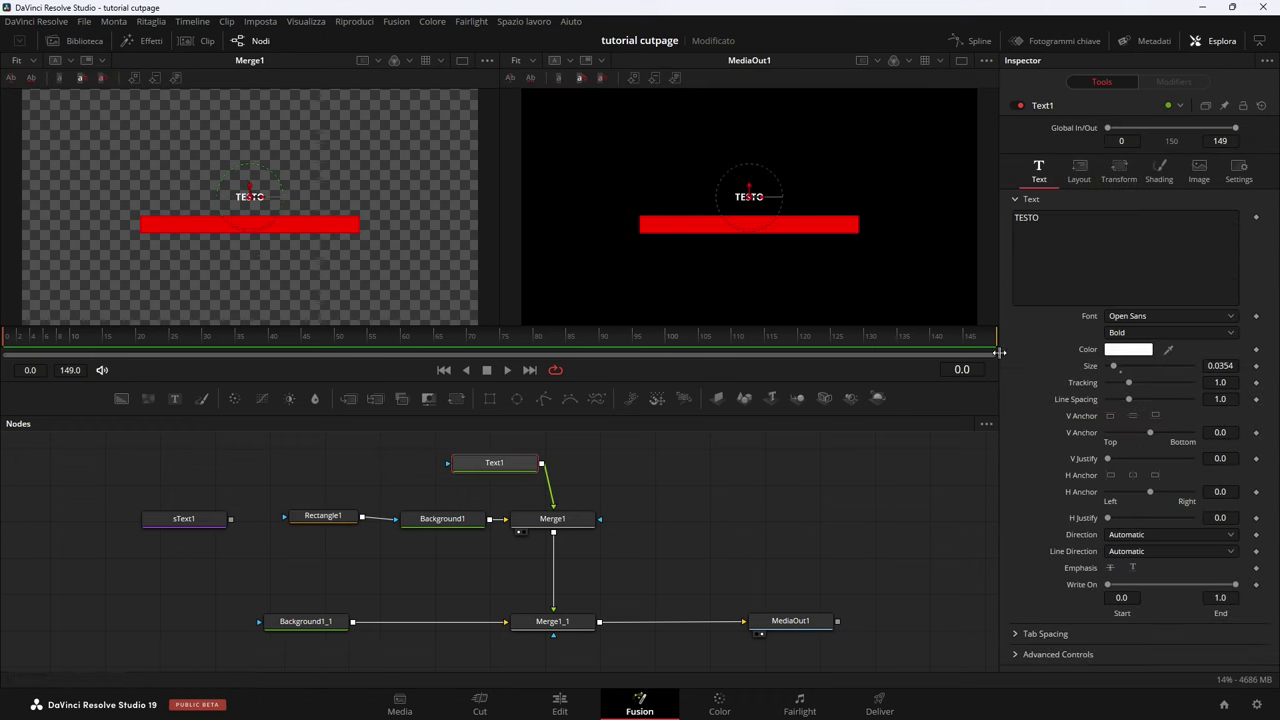
{"action": "left_click_drag", "start_coordinate": [1220, 365], "coordinate": [1190, 365]}
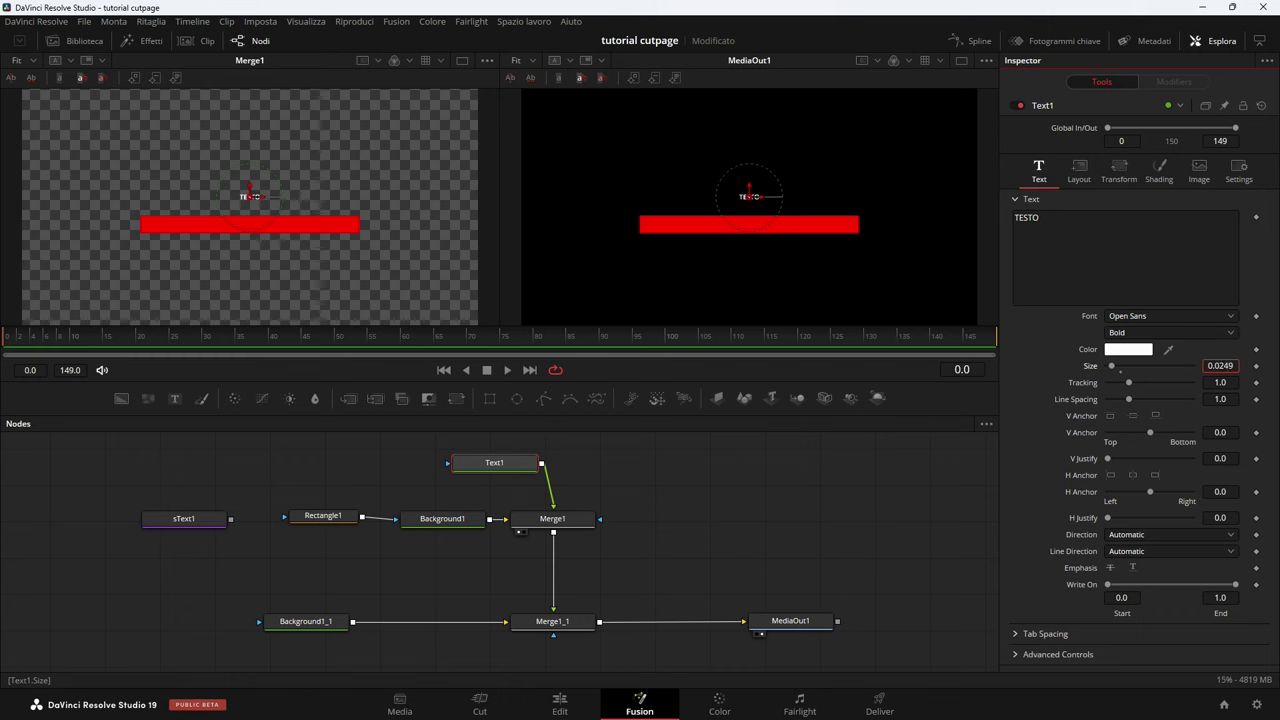
{"action": "left_click_drag", "start_coordinate": [250, 192], "coordinate": [250, 202]}
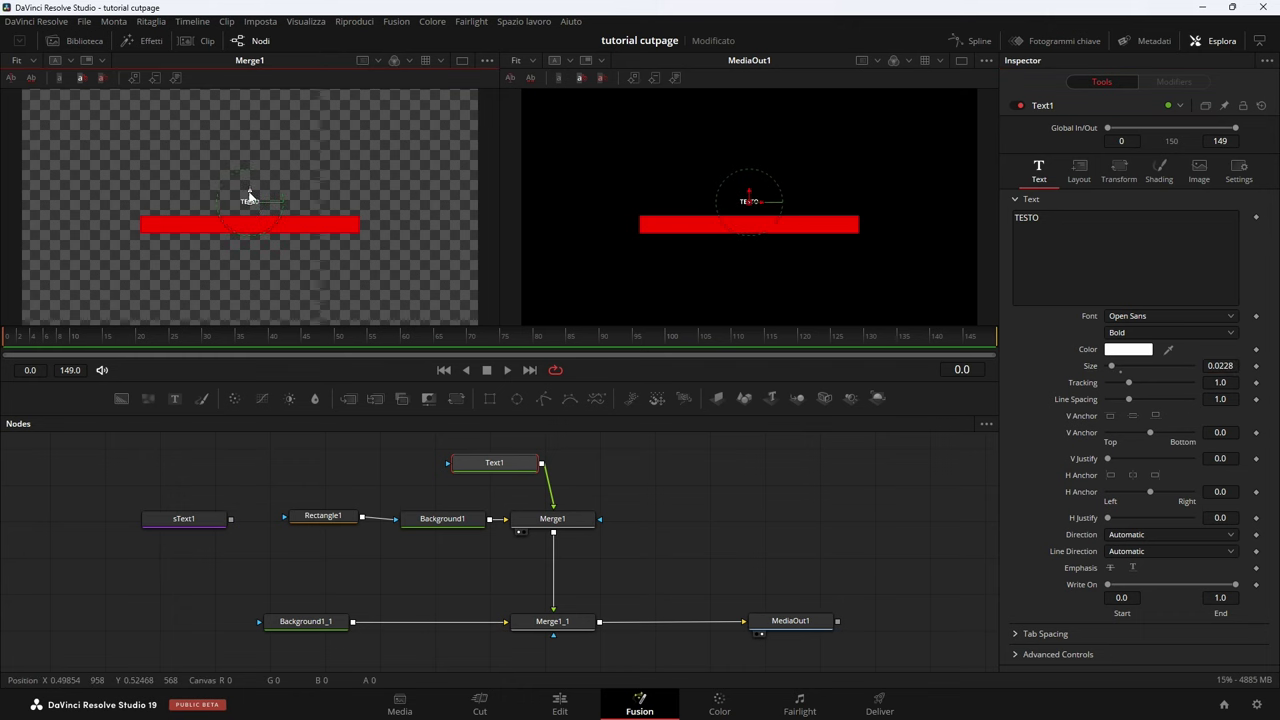
{"action": "left_click", "coordinate": [560, 522]}
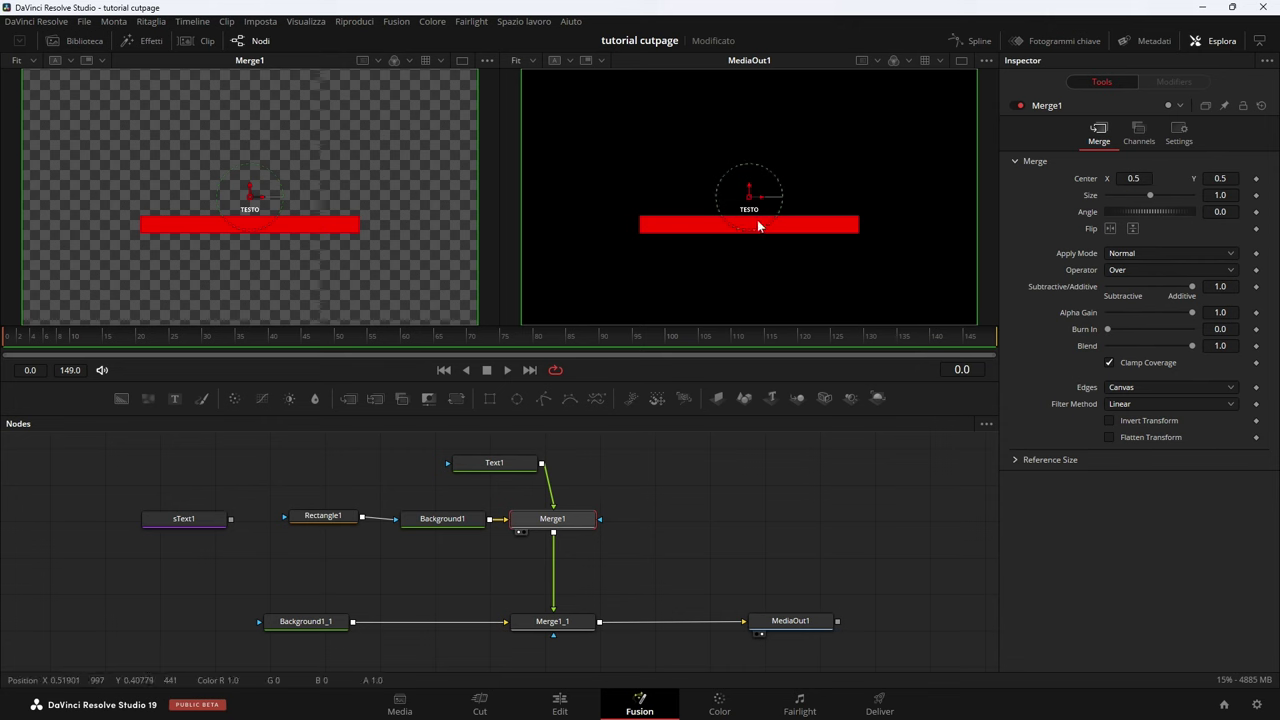
Step: Insert a Transform after Merge1 and scale X and Y Size separately to about 14.4
{"action": "left_click", "coordinate": [456, 398]}
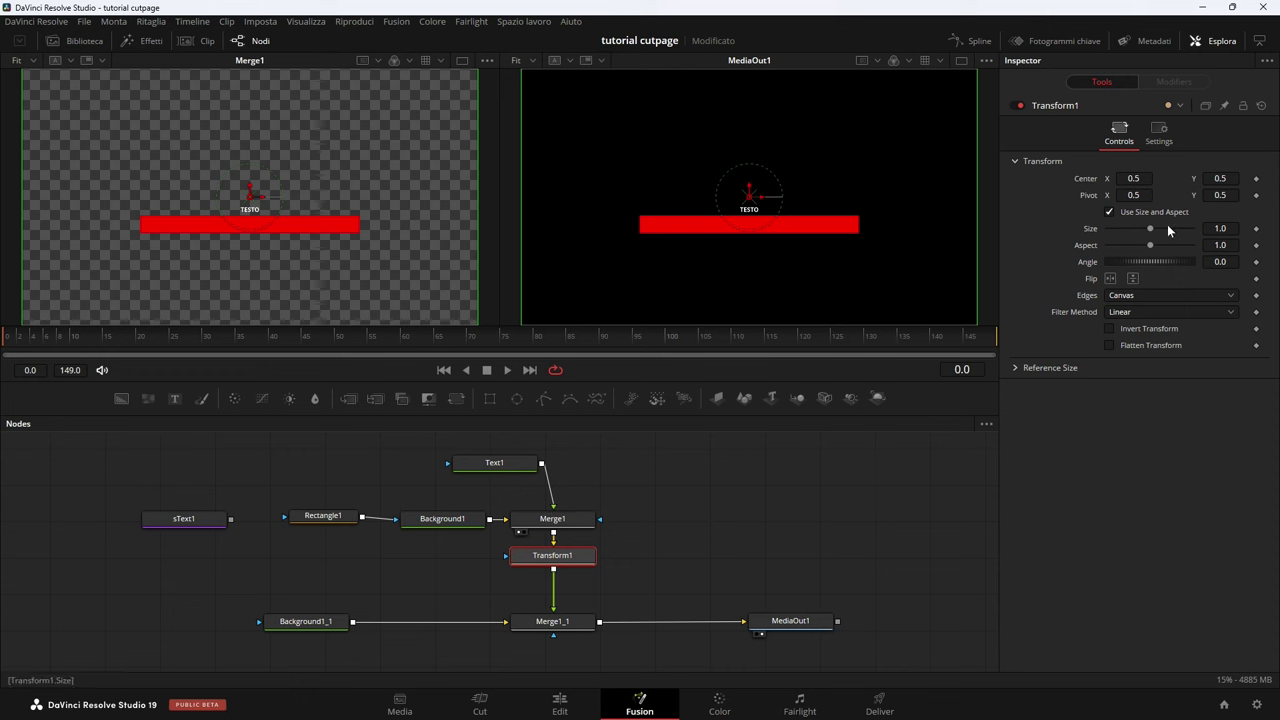
{"action": "left_click_drag", "start_coordinate": [1206, 228], "coordinate": [1250, 228]}
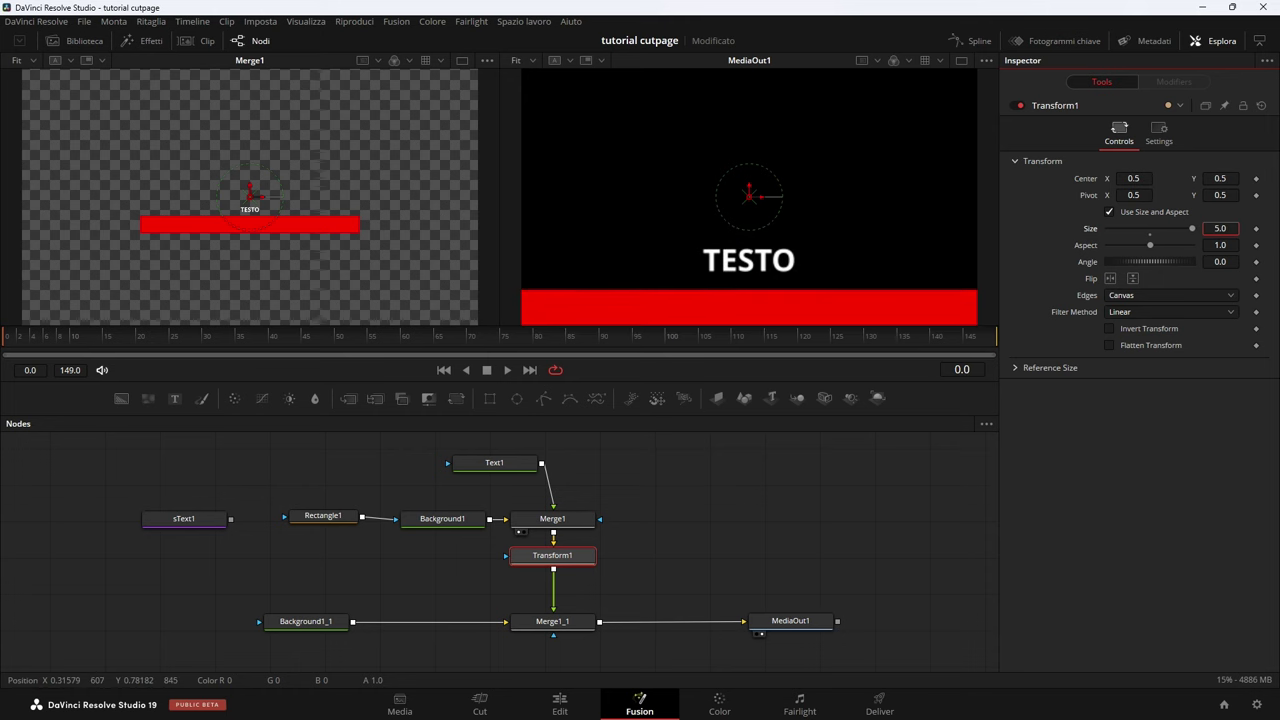
{"action": "left_click", "coordinate": [1222, 217]}
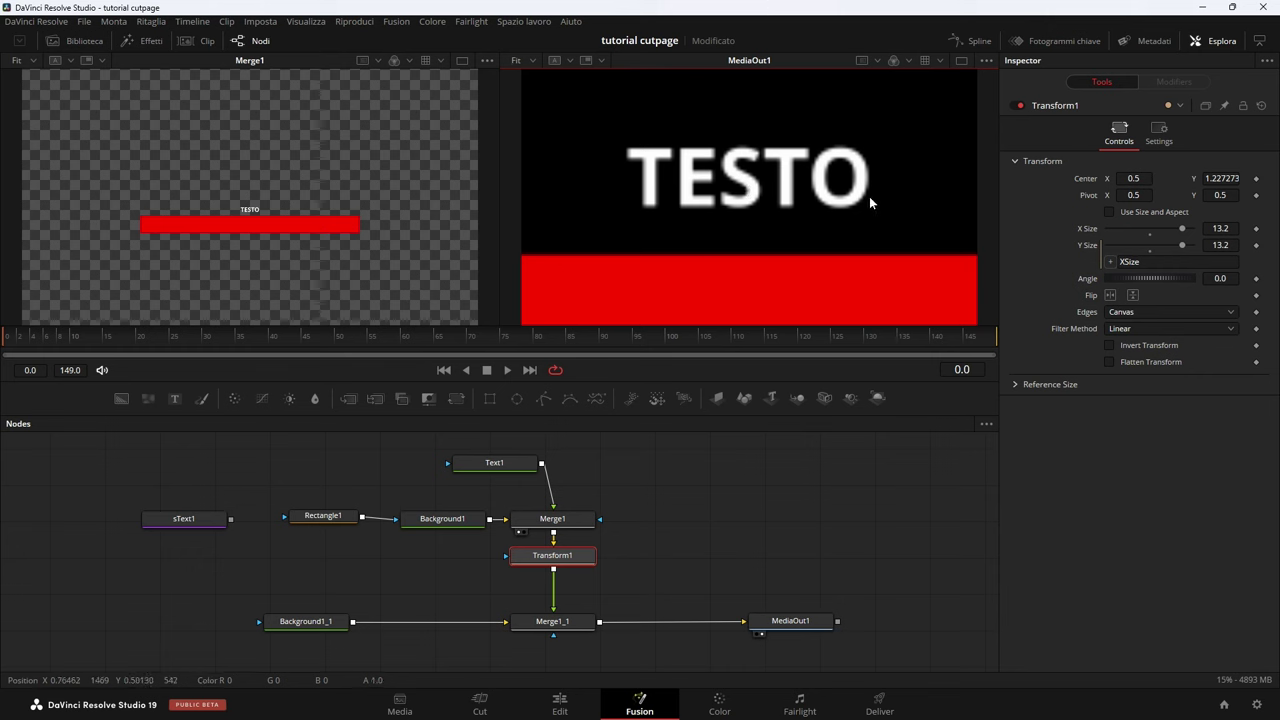
{"action": "left_click_drag", "start_coordinate": [1220, 227], "coordinate": [1250, 227]}
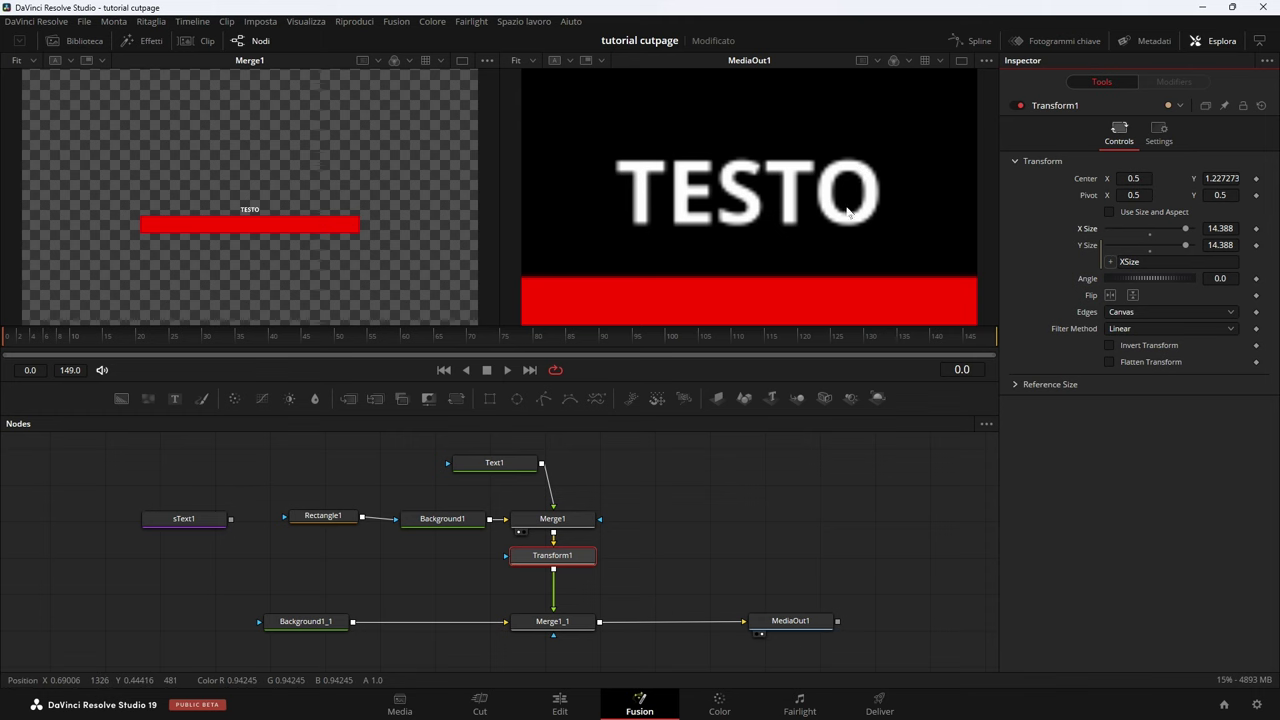
Step: Lower the Text1 font size to about 0.0079, leaving TESTO blurry and pixelated
{"action": "left_click", "coordinate": [499, 463]}
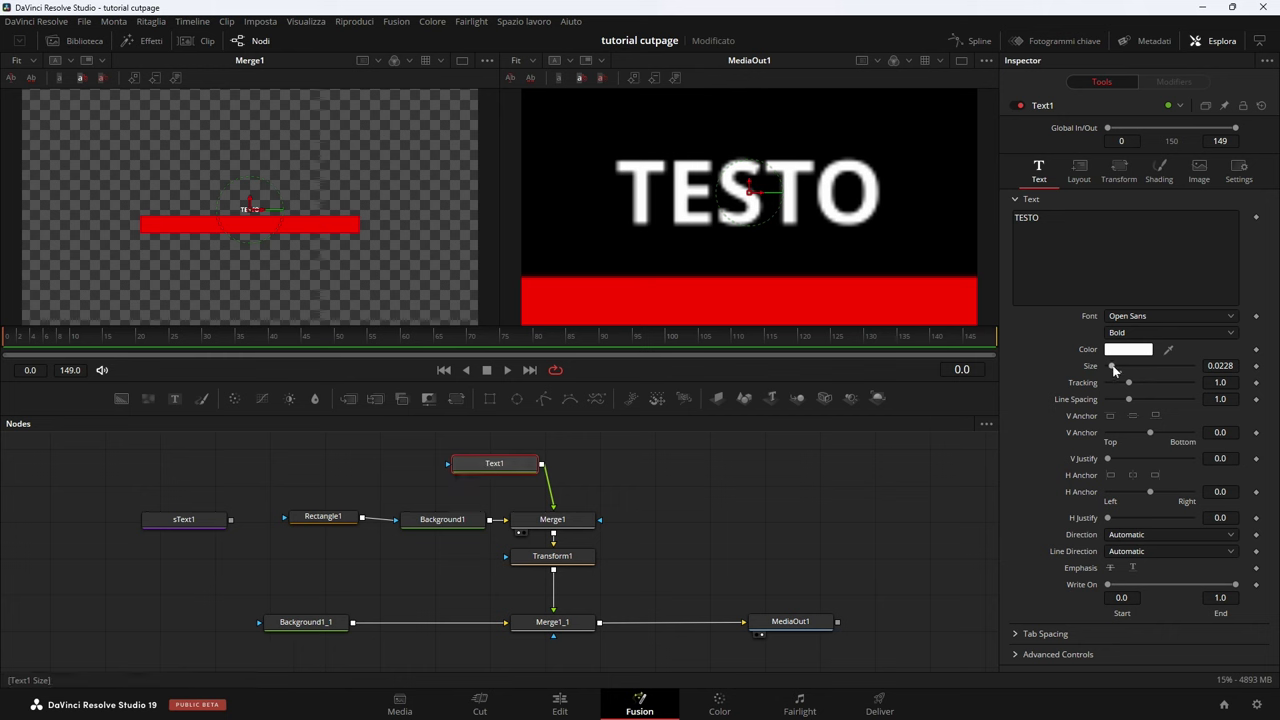
{"action": "left_click_drag", "start_coordinate": [1115, 370], "coordinate": [1101, 372]}
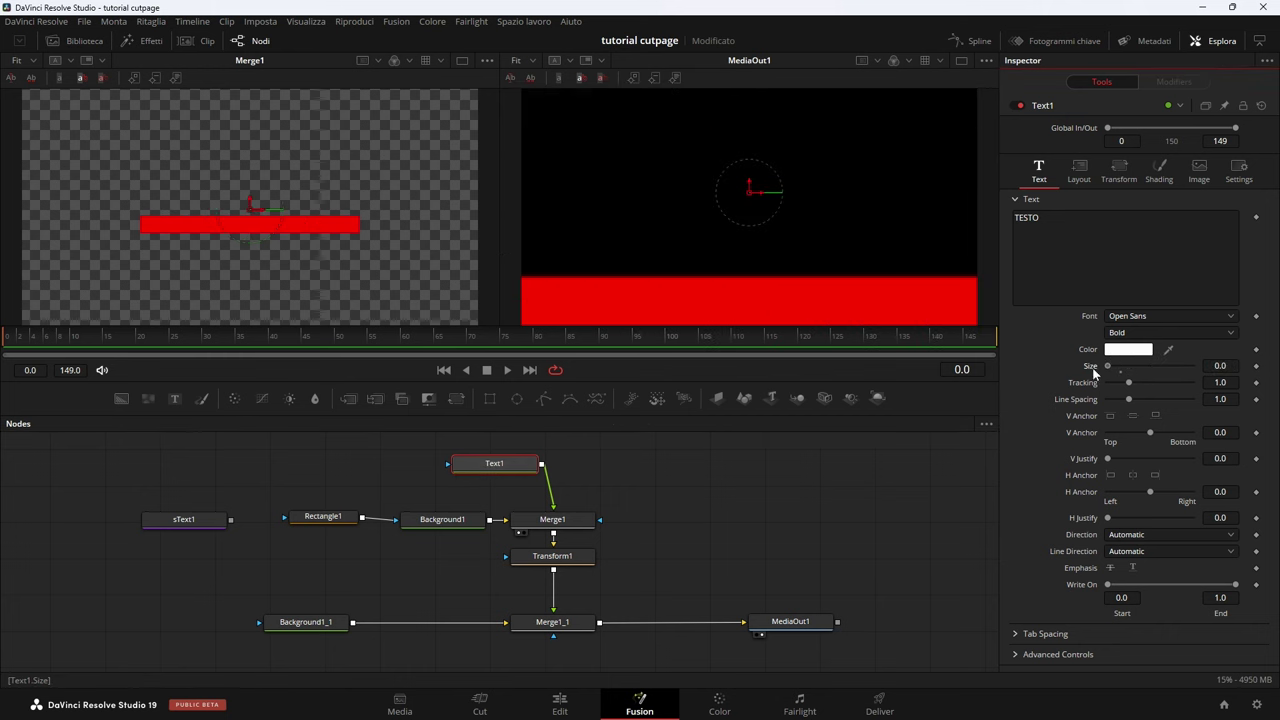
{"action": "left_click_drag", "start_coordinate": [1101, 372], "coordinate": [1108, 368]}
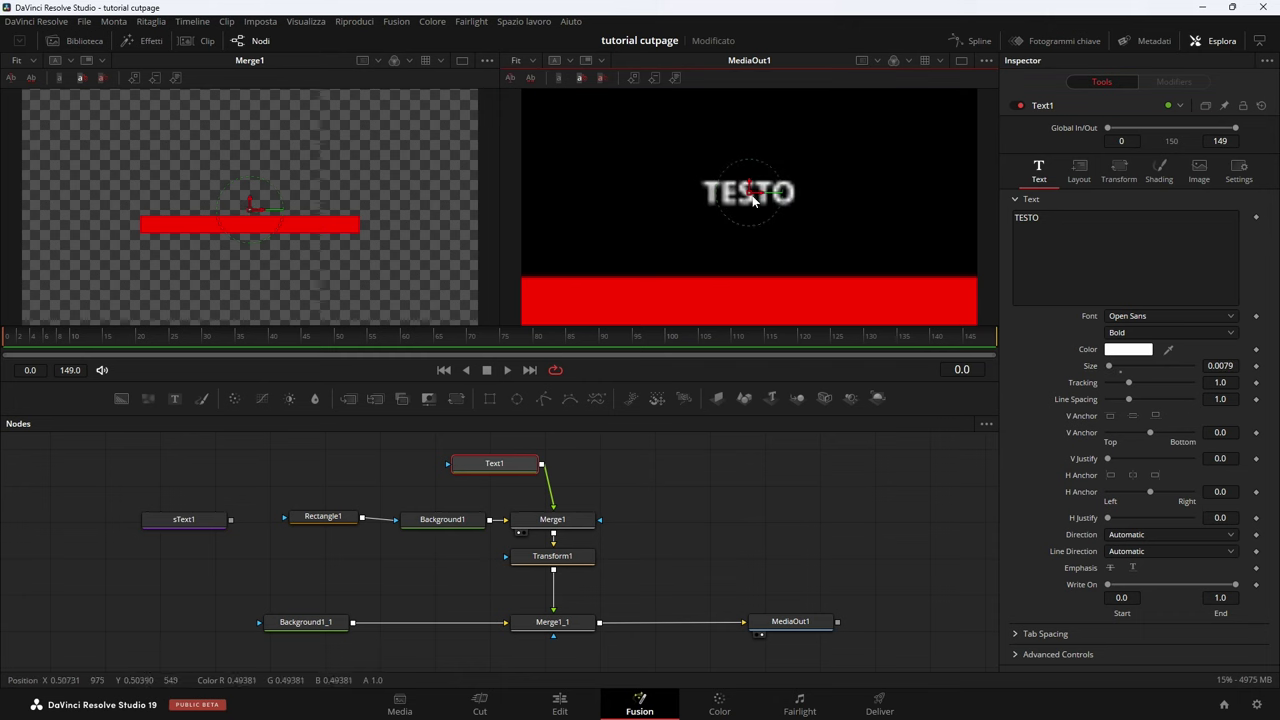
Step: Delete the old Text+ title nodes and move sText1 into place
{"action": "left_click_drag", "start_coordinate": [301, 455], "coordinate": [626, 558]}
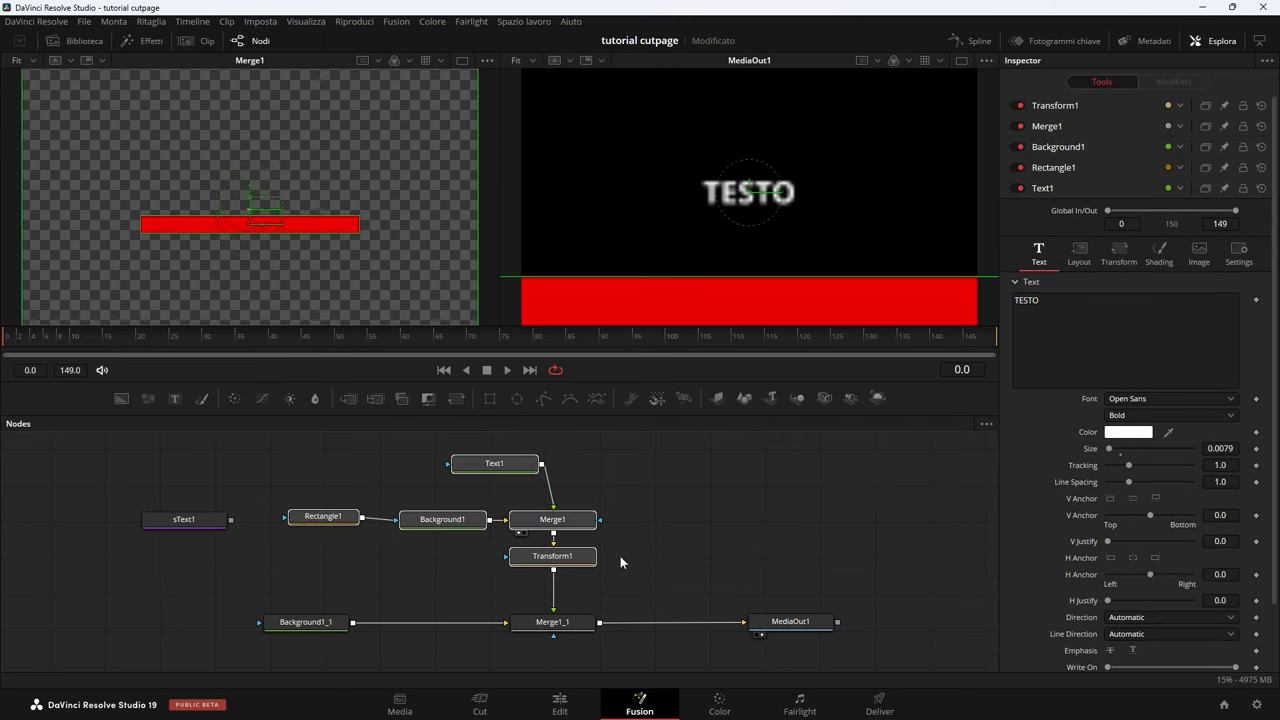
{"action": "key", "text": "Delete"}
{"action": "left_click_drag", "start_coordinate": [190, 519], "coordinate": [370, 501]}
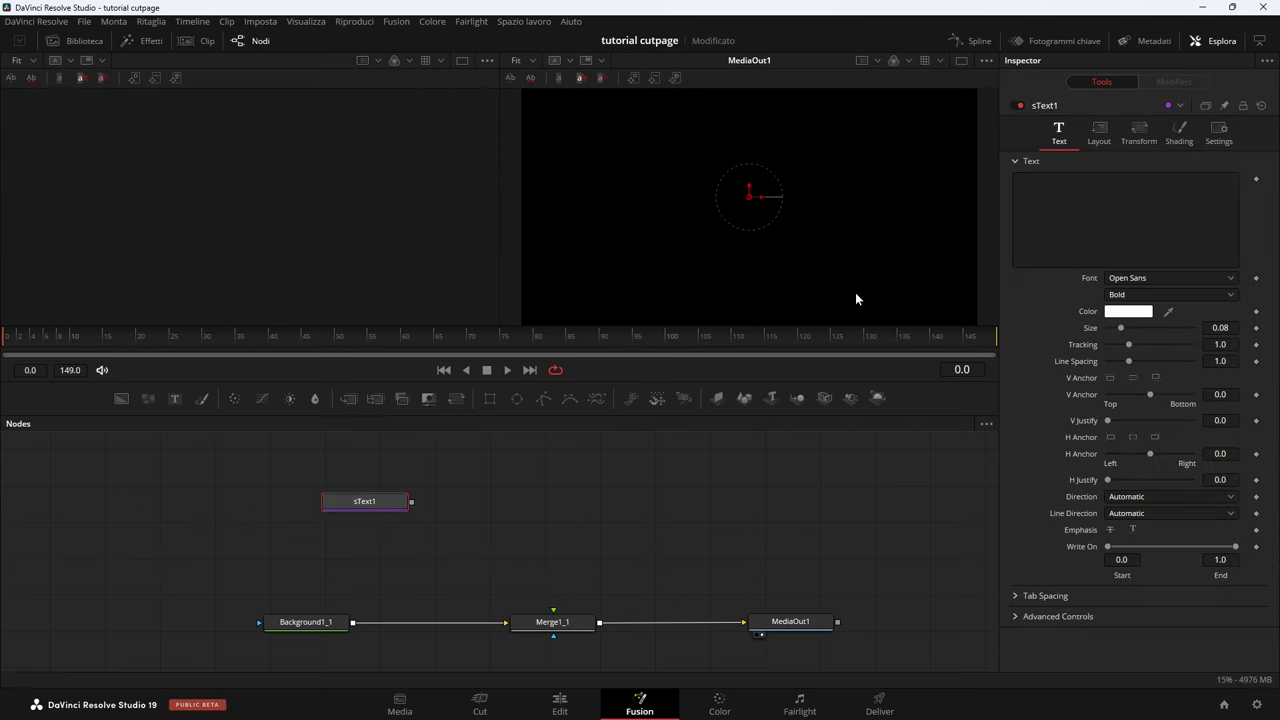
Step: Make sText1 read TESTO 2, view it, and reduce its size to 0.0249
{"action": "left_click", "coordinate": [1055, 190]}
{"action": "type", "text": "TESTO 2"}
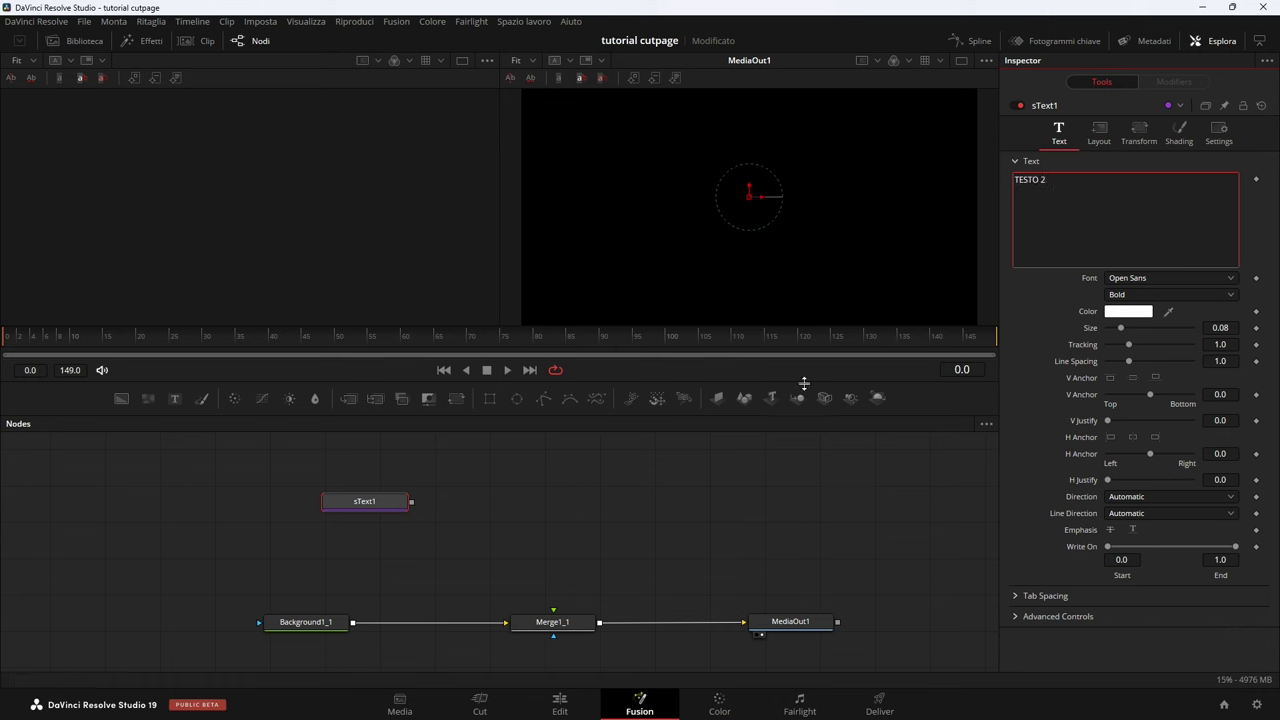
{"action": "left_click", "coordinate": [401, 509]}
{"action": "key", "text": "1"}
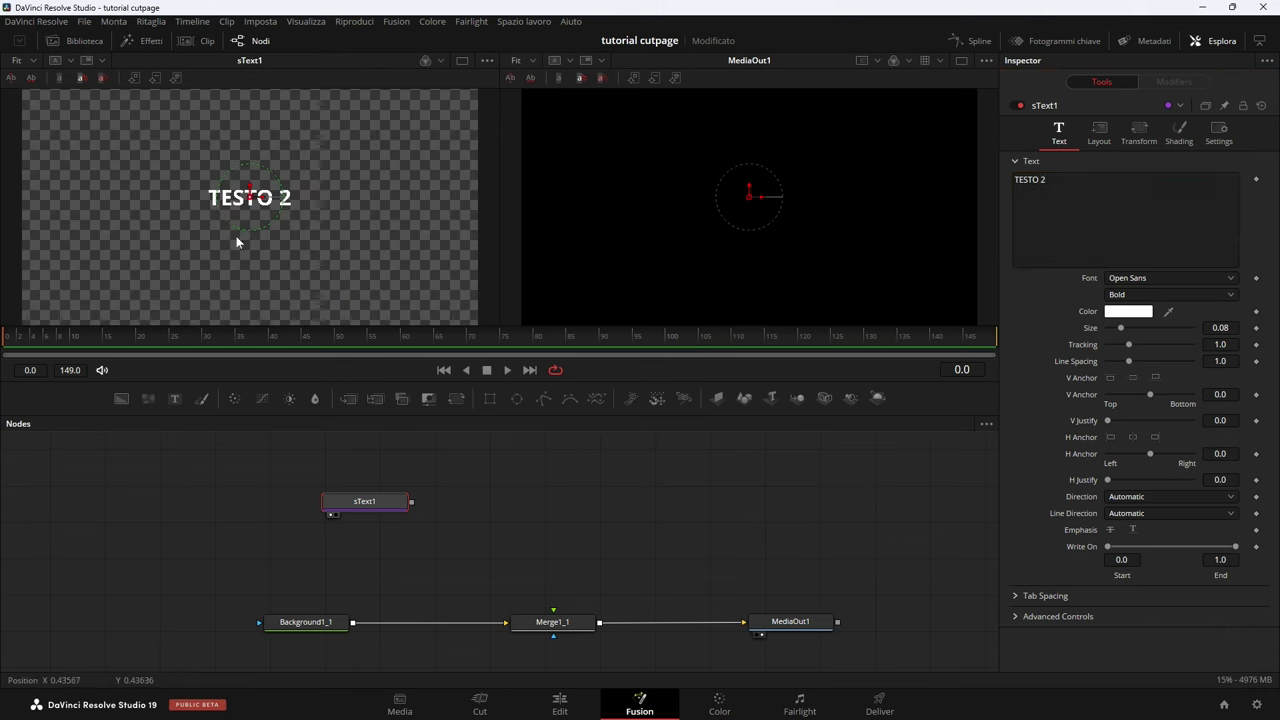
{"action": "mouse_move", "coordinate": [1215, 328]}
{"action": "left_mouse_down"}
{"action": "mouse_move", "coordinate": [1195, 328]}
{"action": "mouse_move", "coordinate": [1218, 334]}
{"action": "left_mouse_up"}
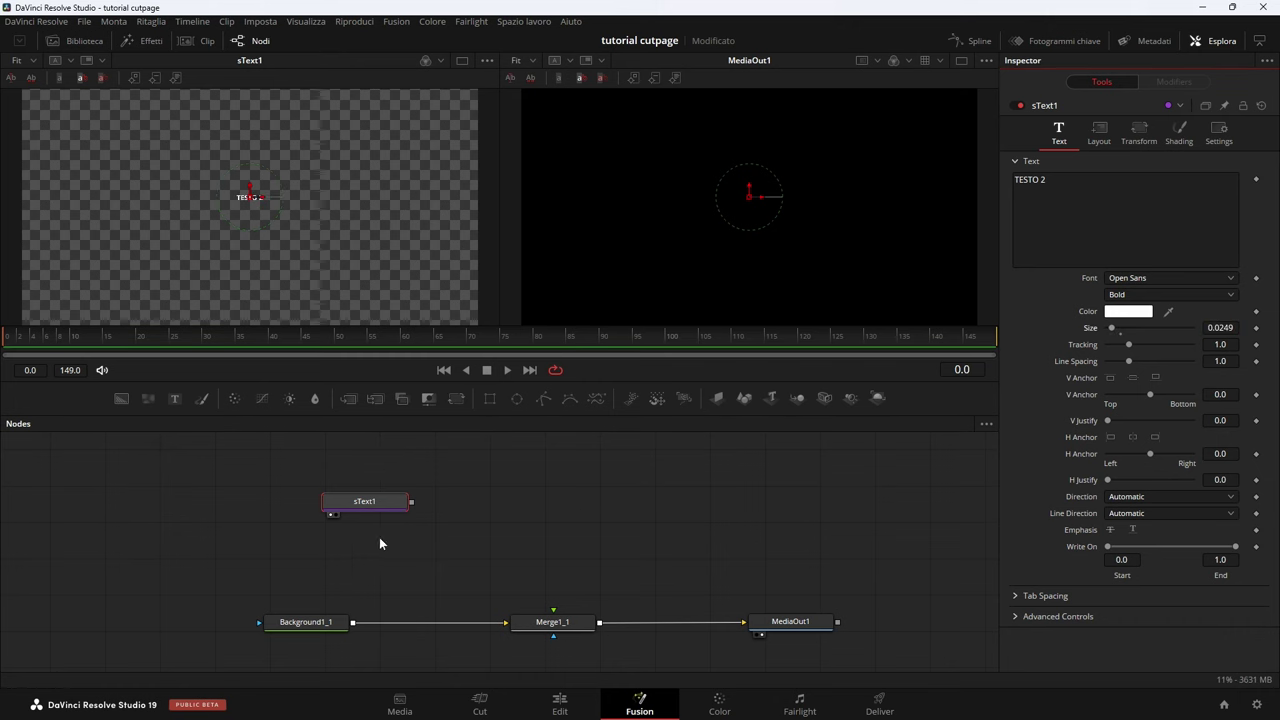
Step: Paste a red sPolygon bar merged with sText1 through sMerge2 and select sMerge2
{"action": "key", "text": "ctrl+v"}
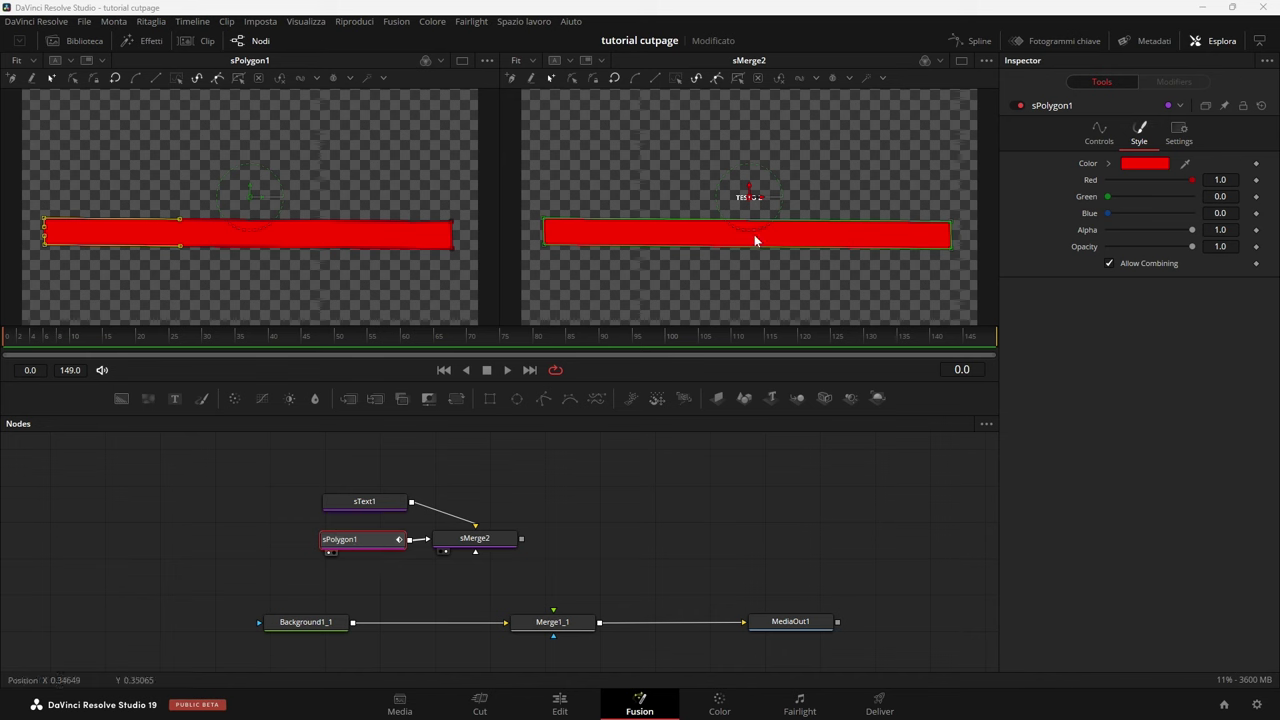
{"action": "left_click", "coordinate": [500, 538]}
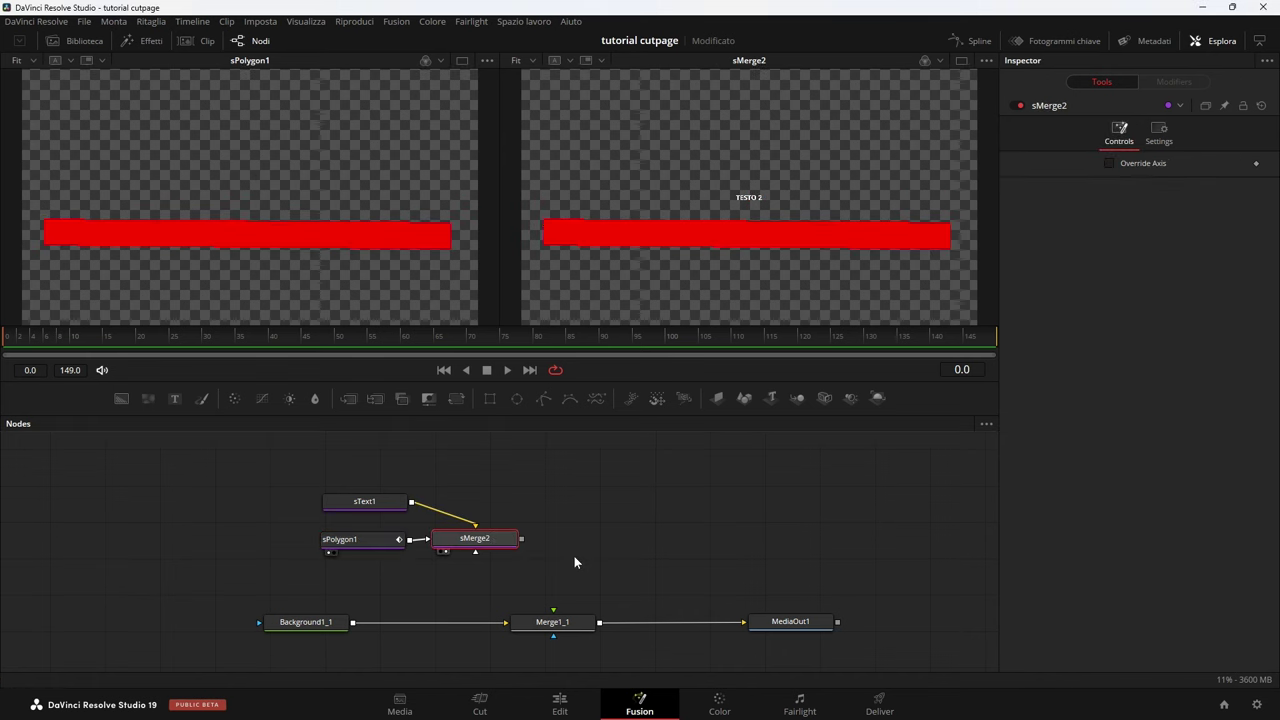
{"action": "key", "text": "shift+space"}
Step: Add an sTransform after sMerge2 and link its Y Size to X Size with an expression
{"action": "type", "text": "stra"}
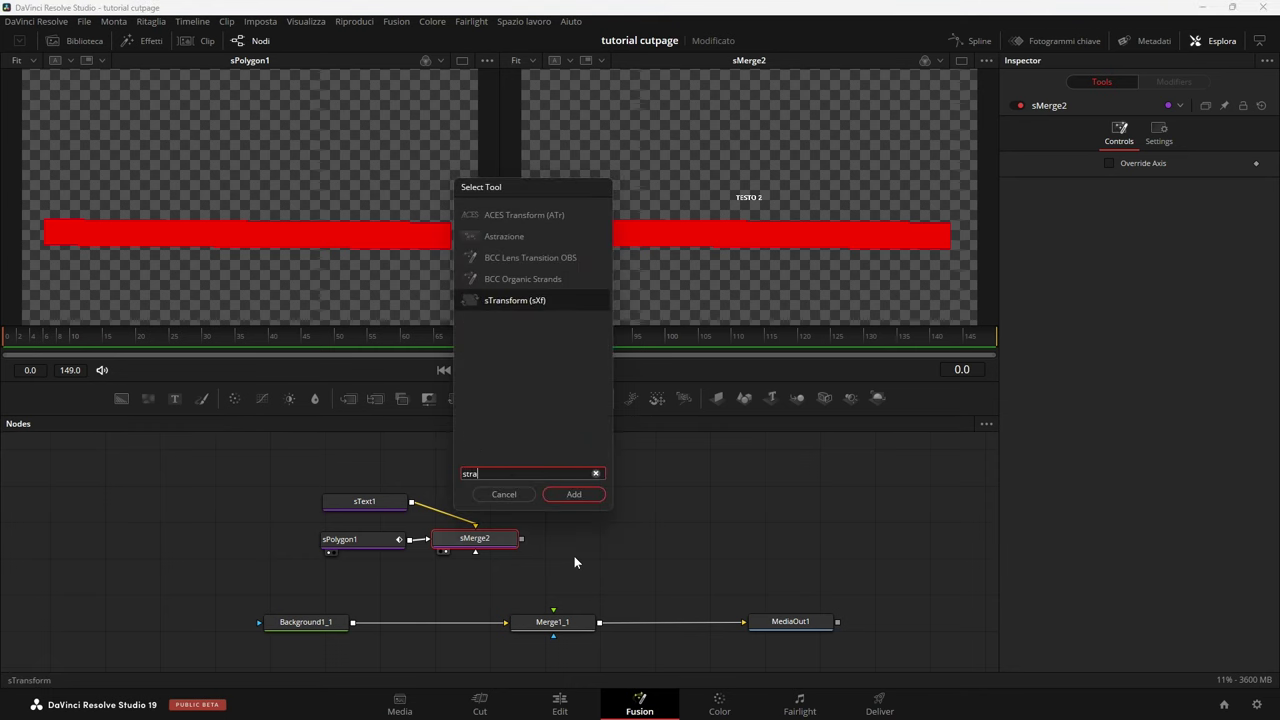
{"action": "key", "text": "Return"}
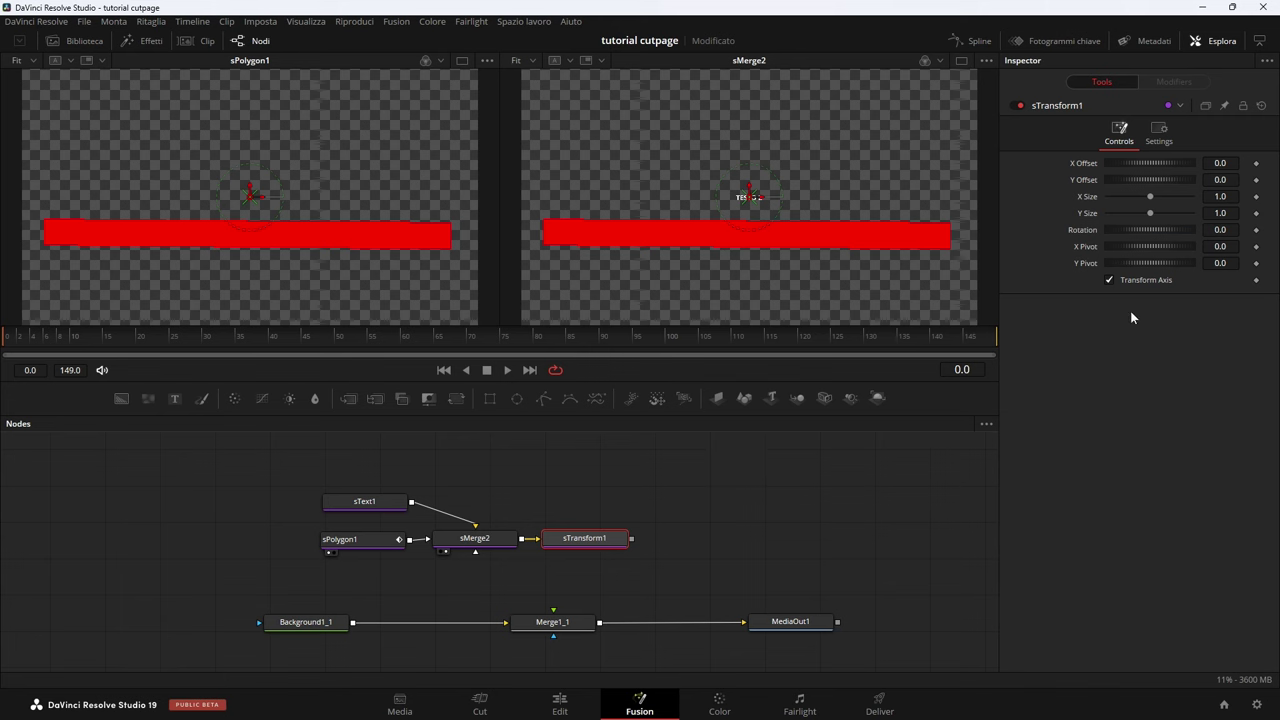
{"action": "right_click", "coordinate": [1088, 213]}
{"action": "left_click", "coordinate": [1125, 351]}
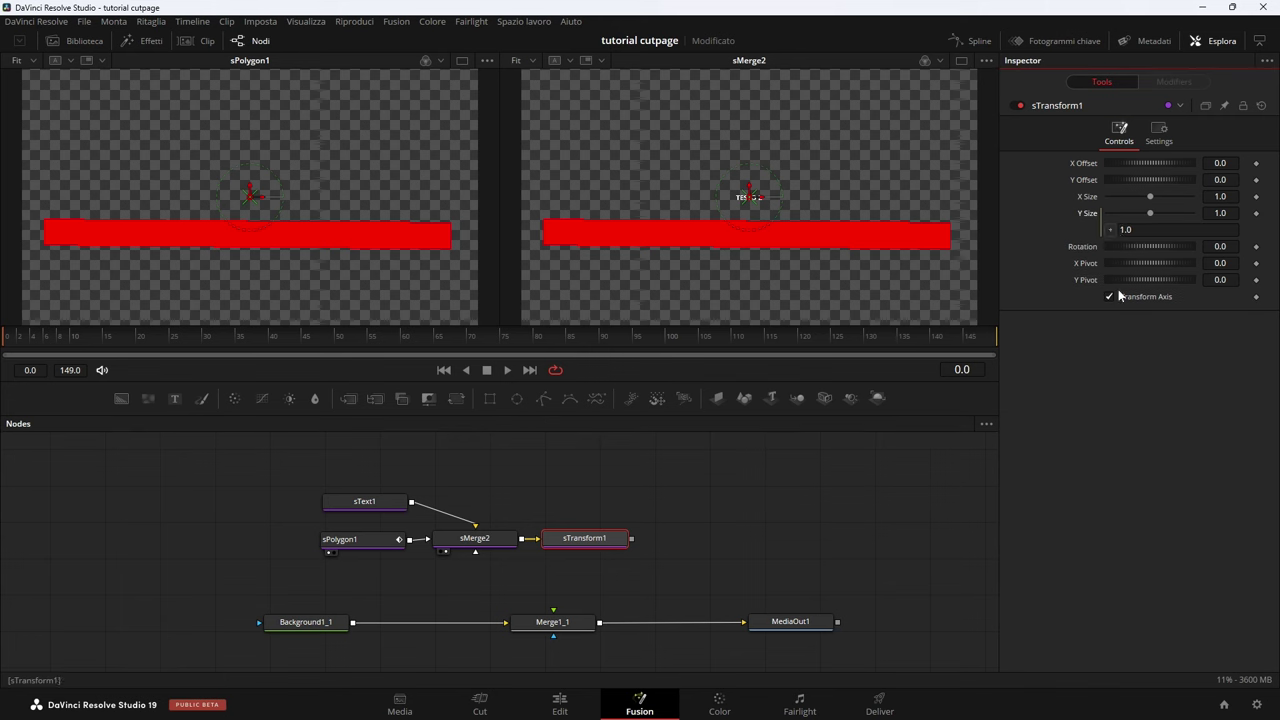
{"action": "mouse_move", "coordinate": [1111, 229]}
{"action": "left_mouse_down"}
{"action": "mouse_move", "coordinate": [1131, 198]}
{"action": "mouse_move", "coordinate": [1206, 197]}
{"action": "left_mouse_up"}
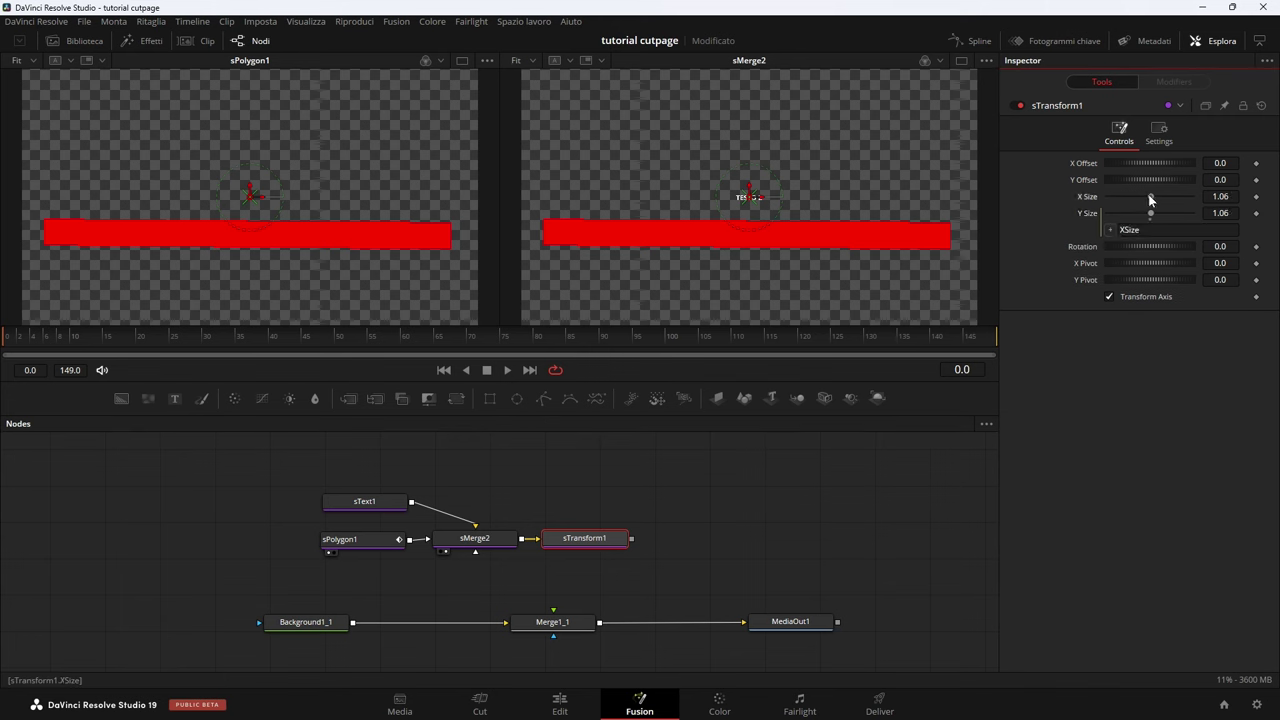
{"action": "key", "text": "2"}
Step: Set the sTransform X Size to 10, 20, then 33, and shift the text sideways
{"action": "left_click", "coordinate": [1220, 196]}
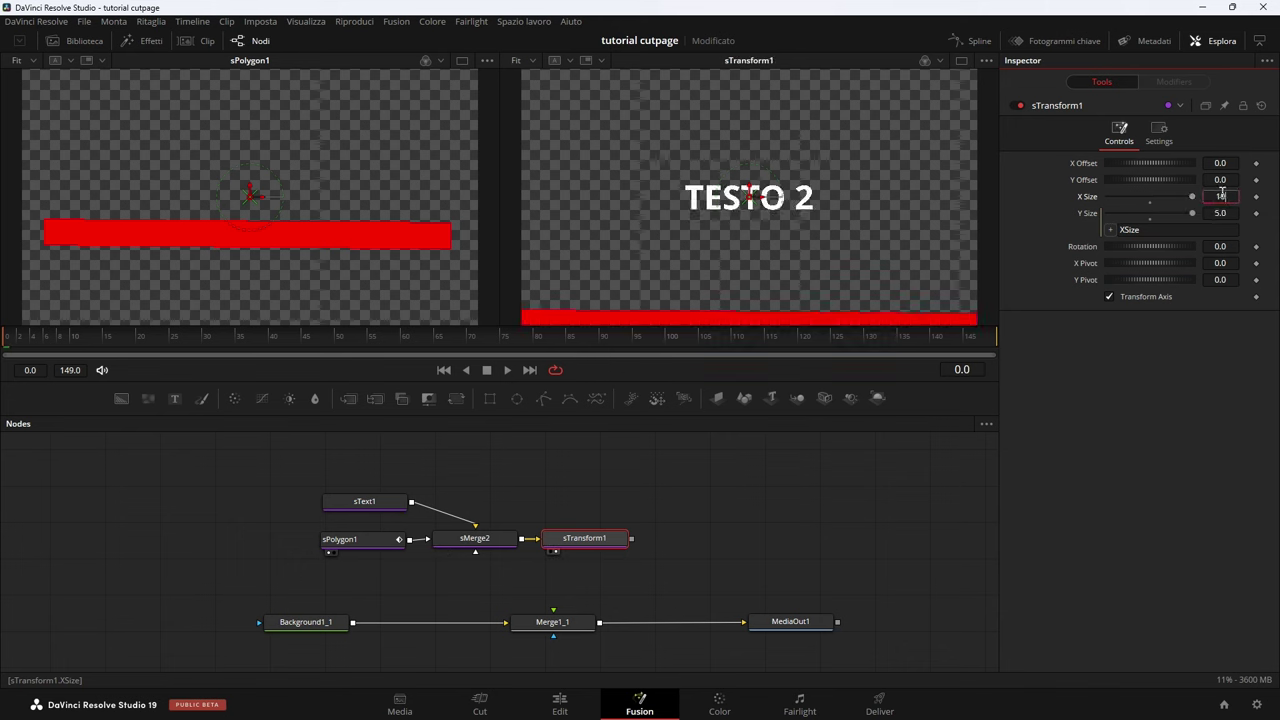
{"action": "type", "text": "0"}
{"action": "key", "text": "Tab"}
{"action": "left_click", "coordinate": [1221, 196]}
{"action": "type", "text": "20"}
{"action": "key", "text": "Tab"}
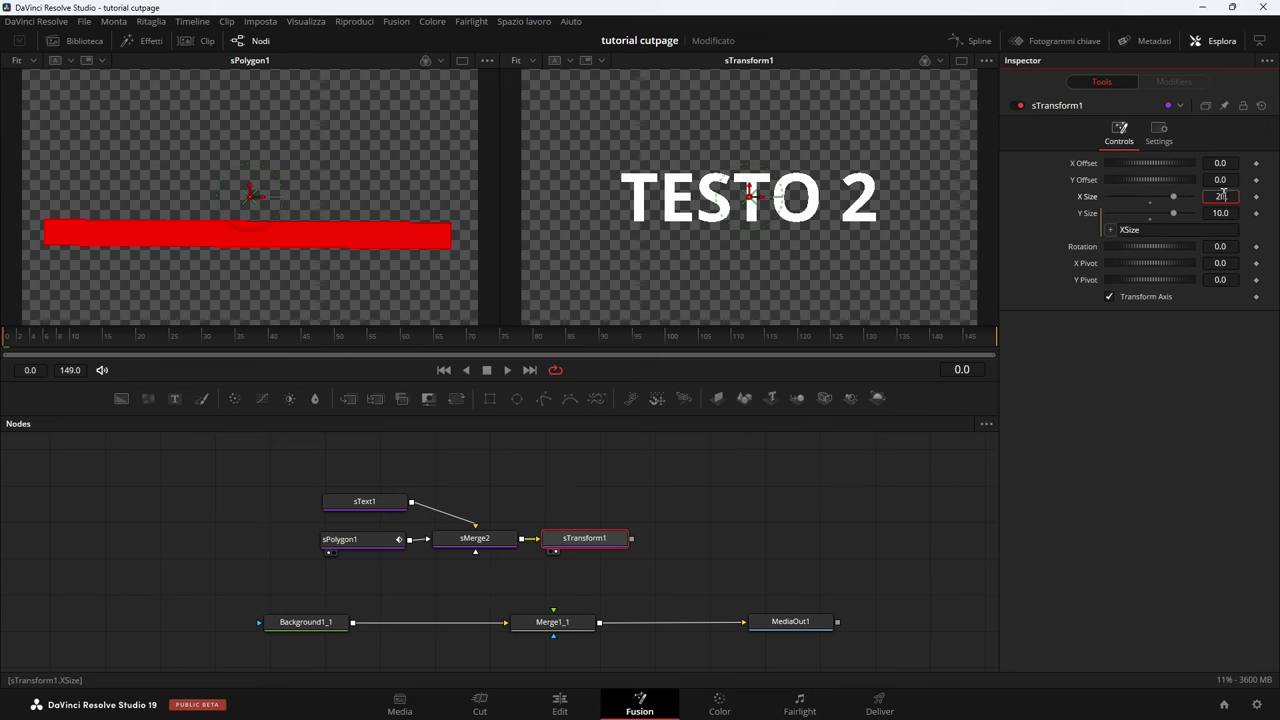
{"action": "type", "text": "33"}
{"action": "key", "text": "Return"}
{"action": "left_click_drag", "start_coordinate": [1182, 164], "coordinate": [1154, 174]}
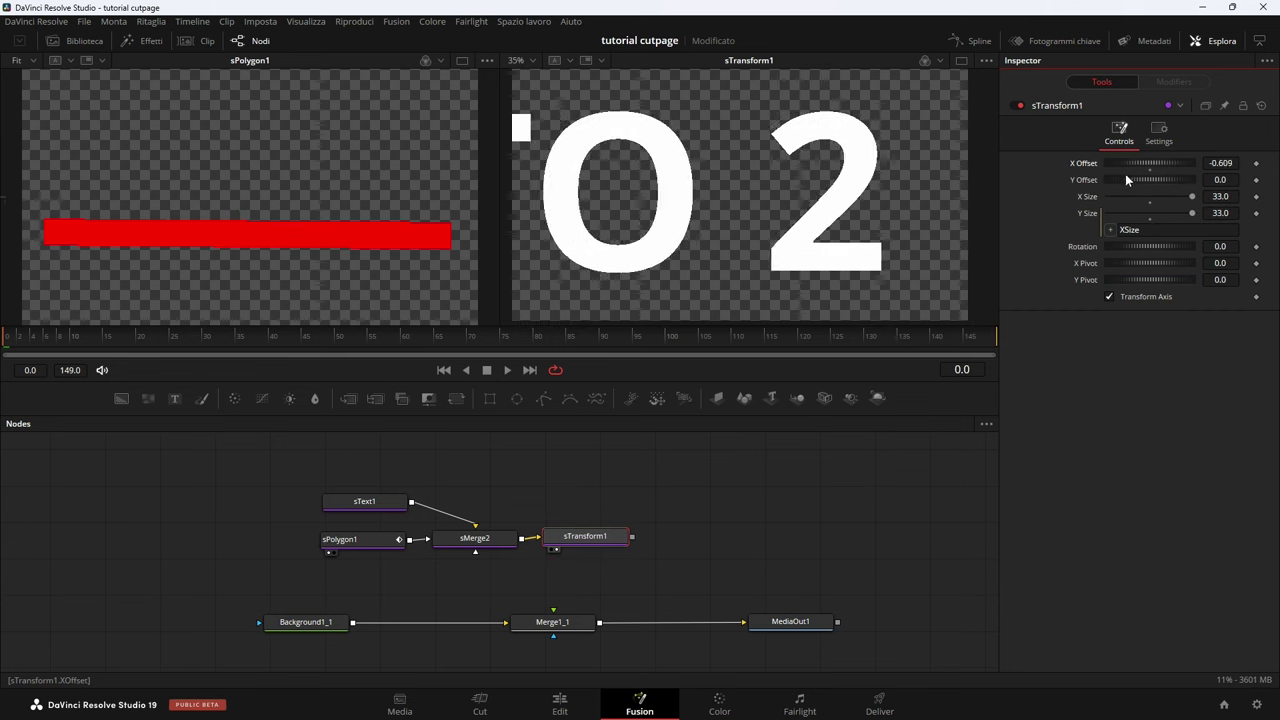
Step: Scale TESTO 2 to X Size 100 and adjust the offsets to inspect its sharp edges
{"action": "left_click", "coordinate": [1220, 196]}
{"action": "type", "text": "100"}
{"action": "key", "text": "Return"}
{"action": "left_click_drag", "start_coordinate": [1150, 164], "coordinate": [1160, 166]}
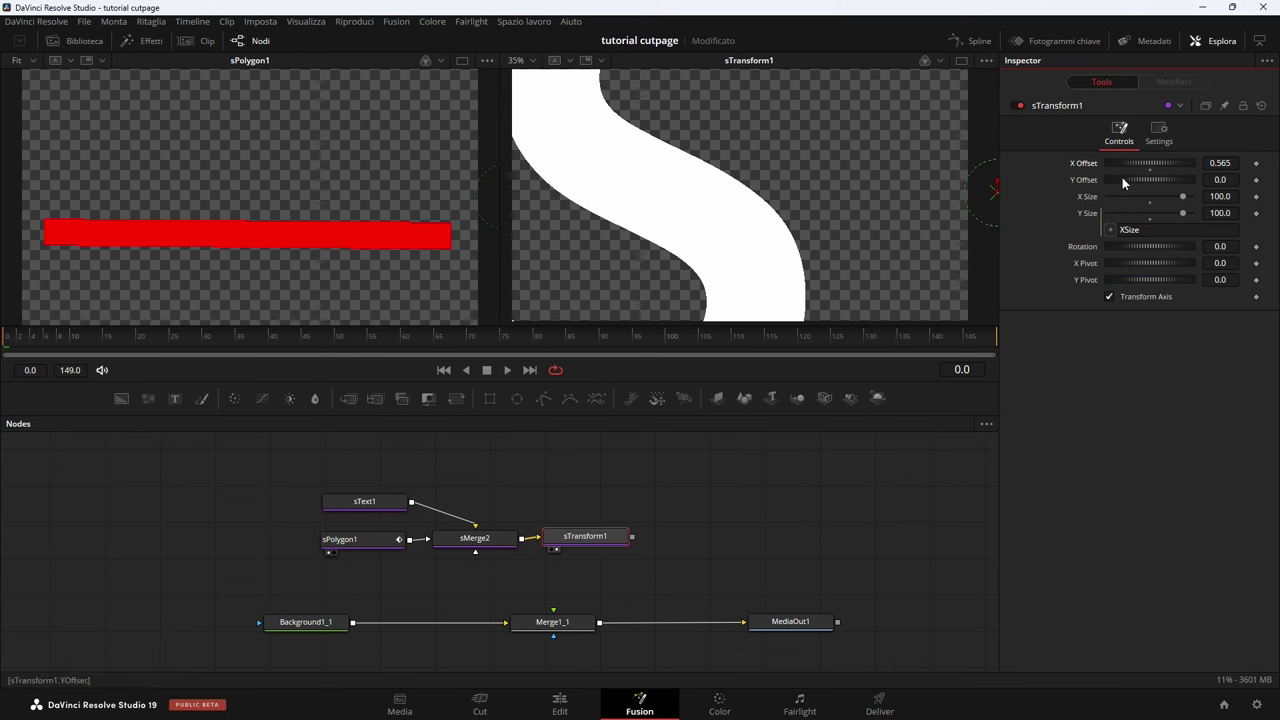
{"action": "left_click_drag", "start_coordinate": [1127, 177], "coordinate": [1142, 177]}
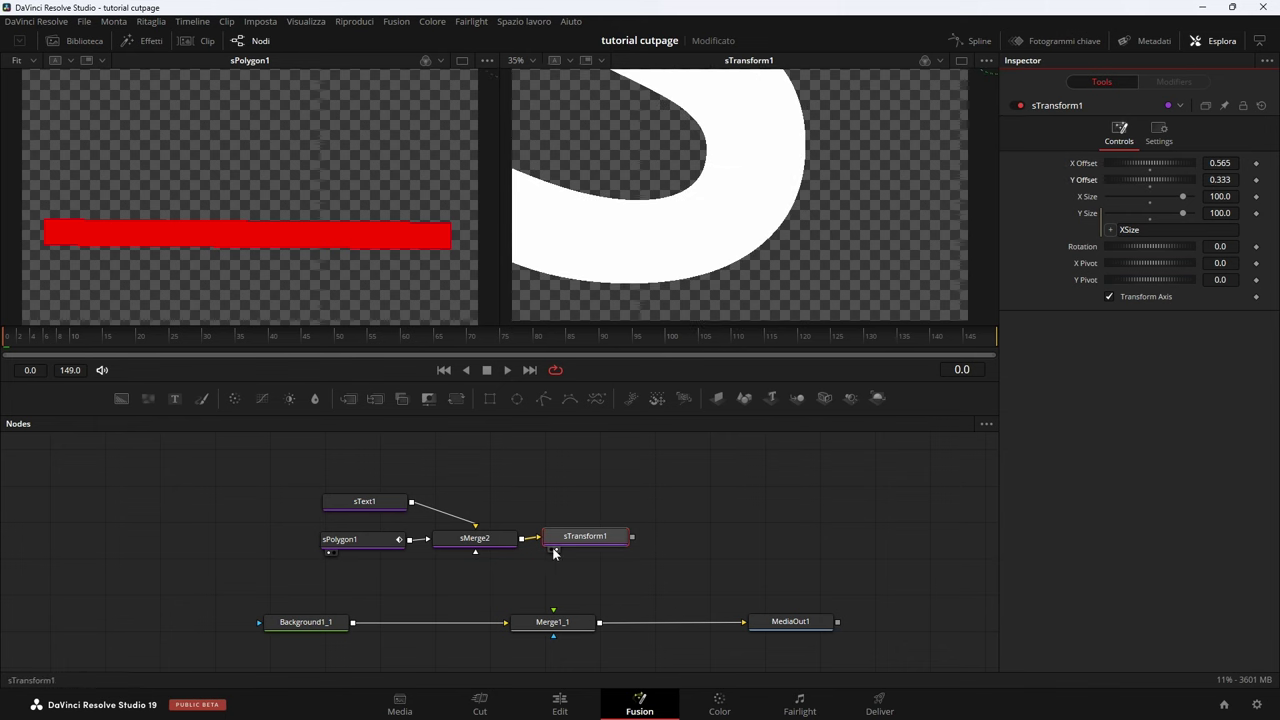
{"action": "left_click", "coordinate": [352, 508]}
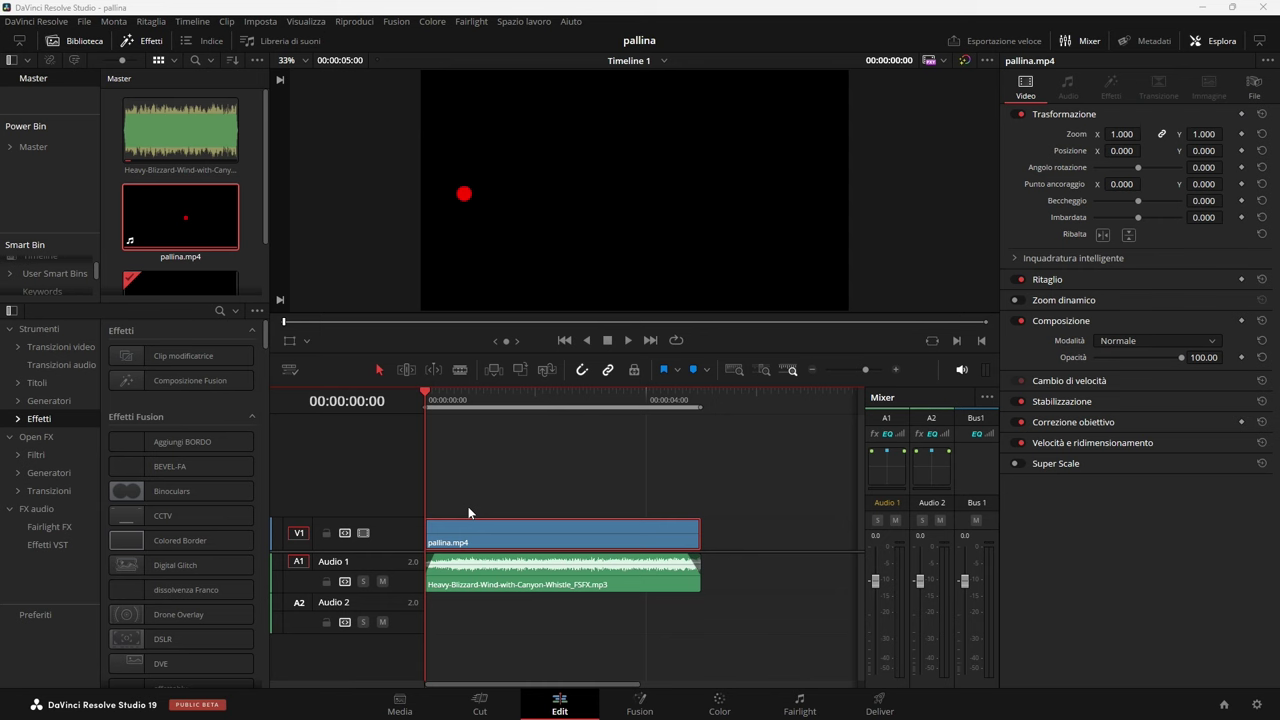
Step: Play the pallina timeline, rewind it to 00:00:00:00, and move to the Fairlight page
{"action": "key", "text": "space"}
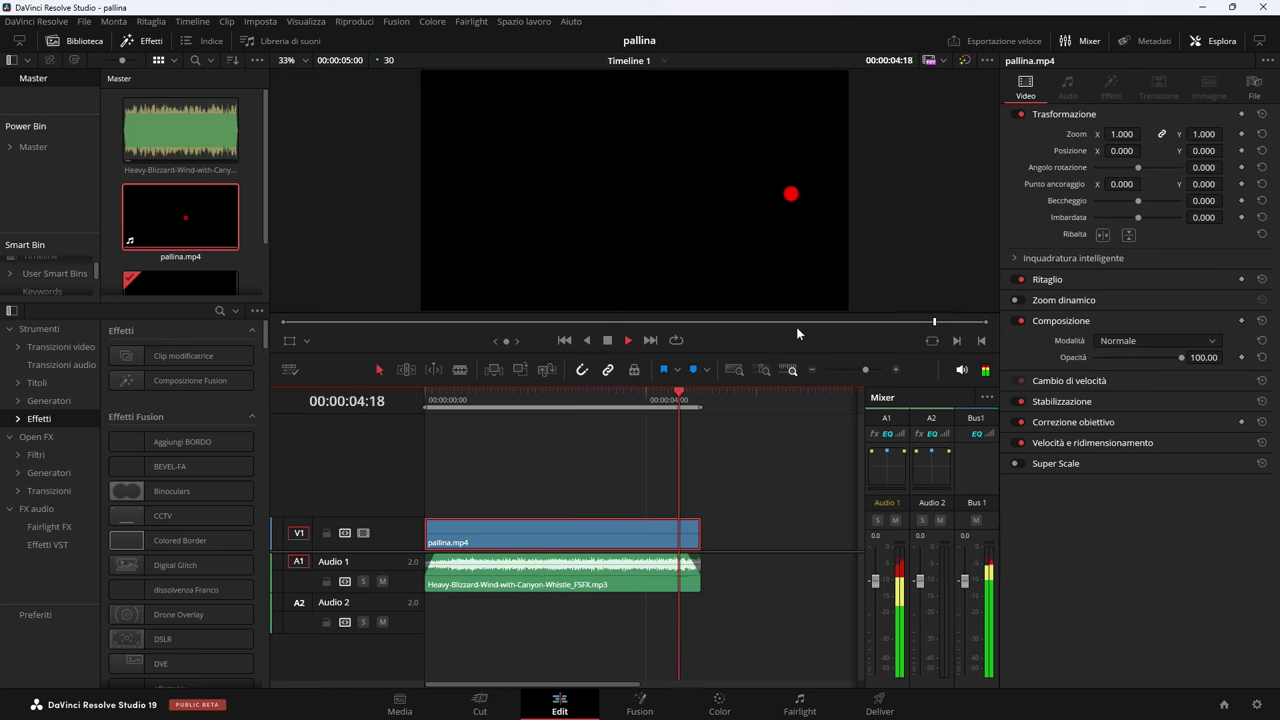
{"action": "left_click_drag", "start_coordinate": [506, 398], "coordinate": [425, 398]}
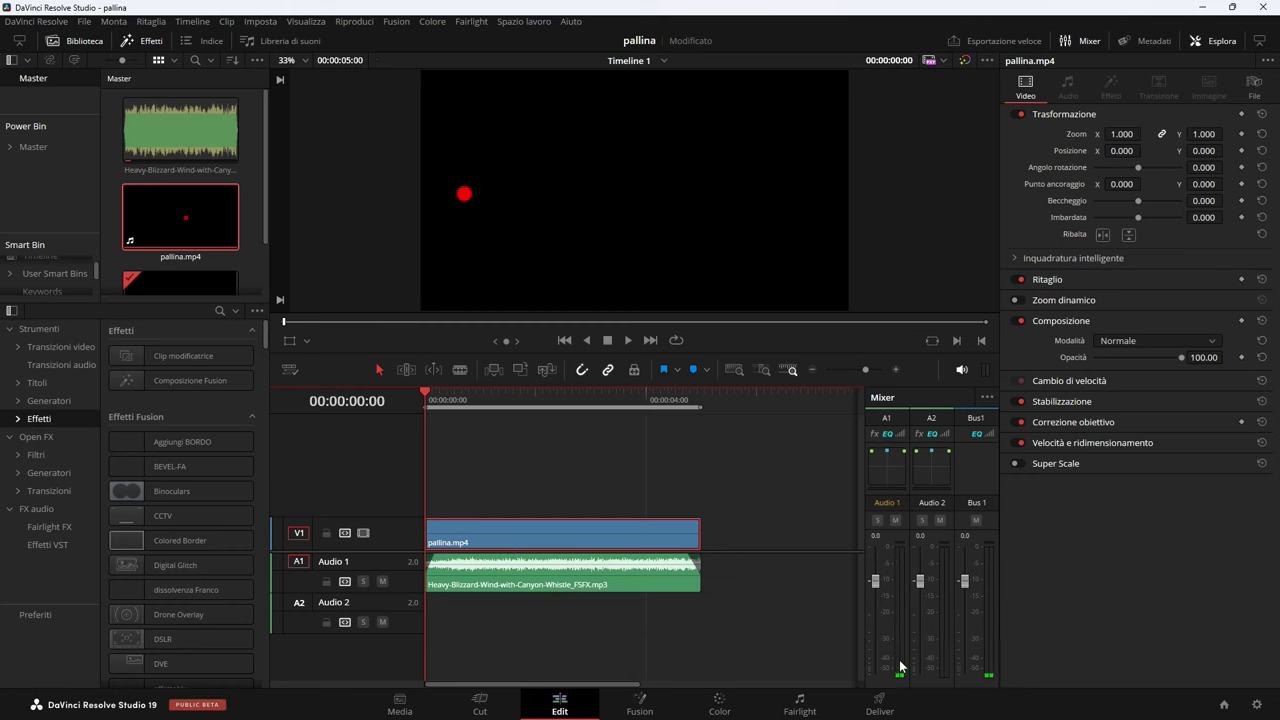
{"action": "left_click", "coordinate": [800, 704]}
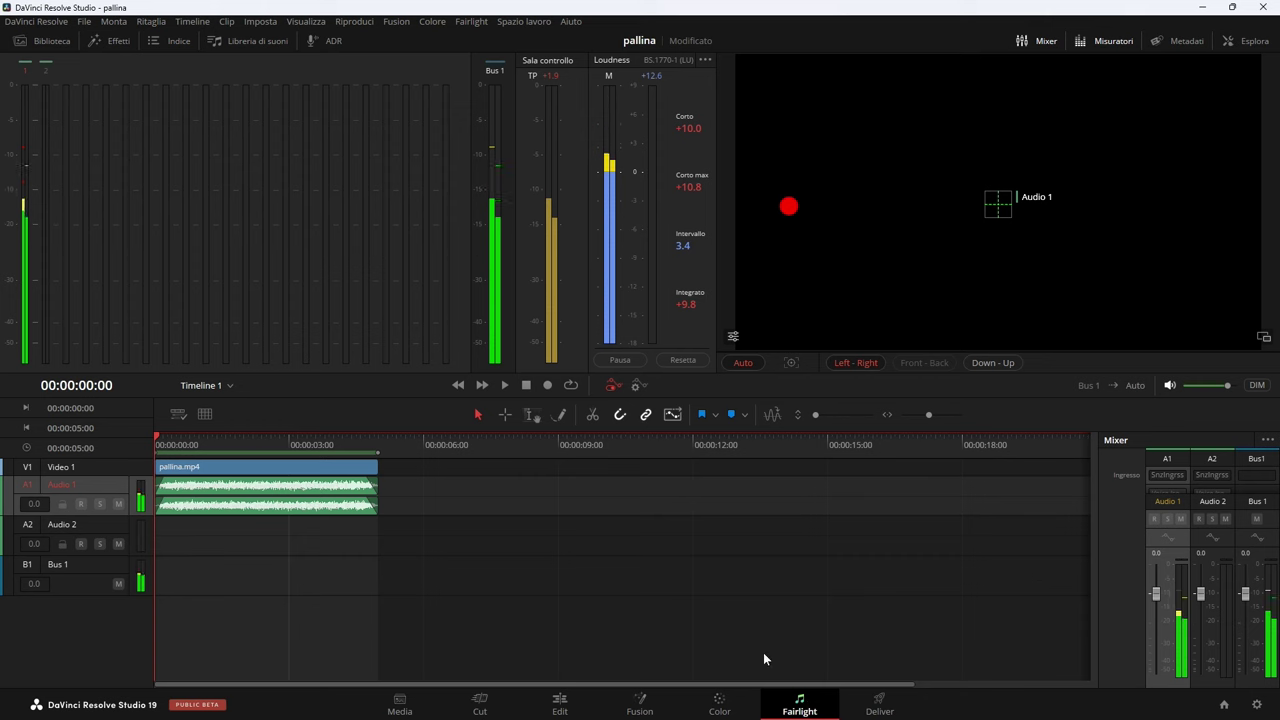
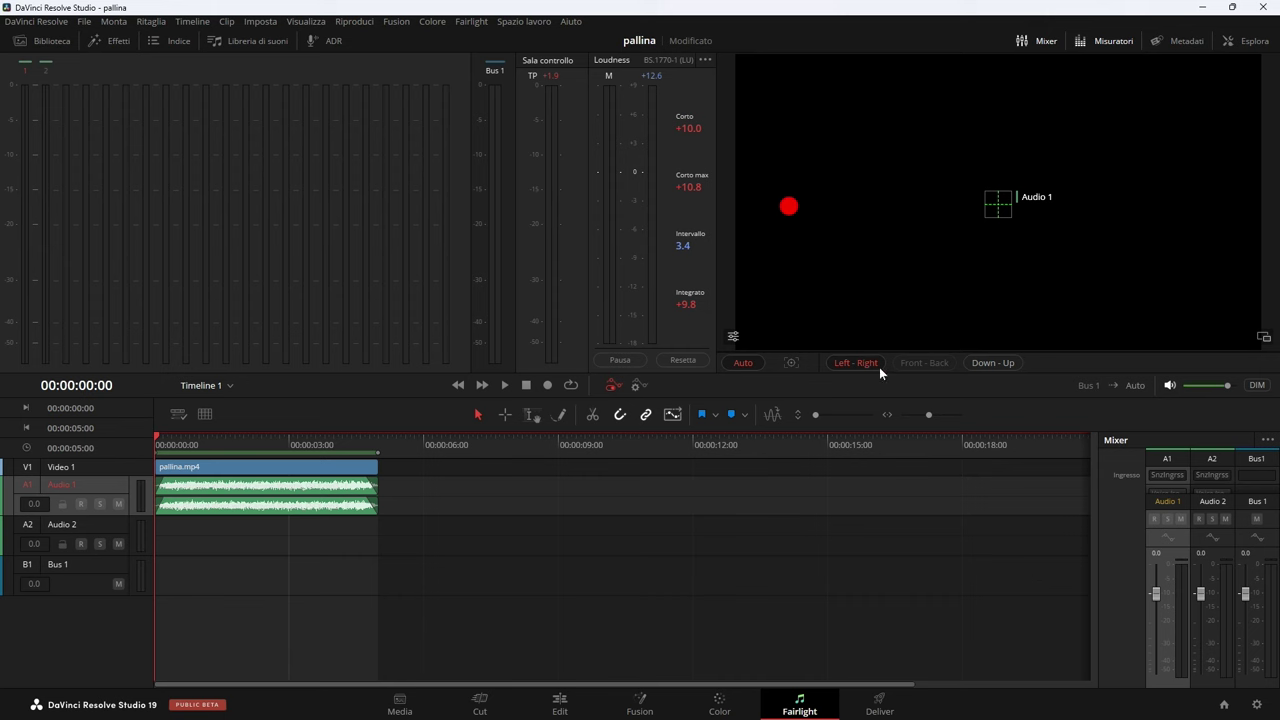
Step: Place the Audio 1 pan puck on the red dot and generate IntelliTrack pan automation
{"action": "left_click_drag", "start_coordinate": [1001, 206], "coordinate": [786, 184]}
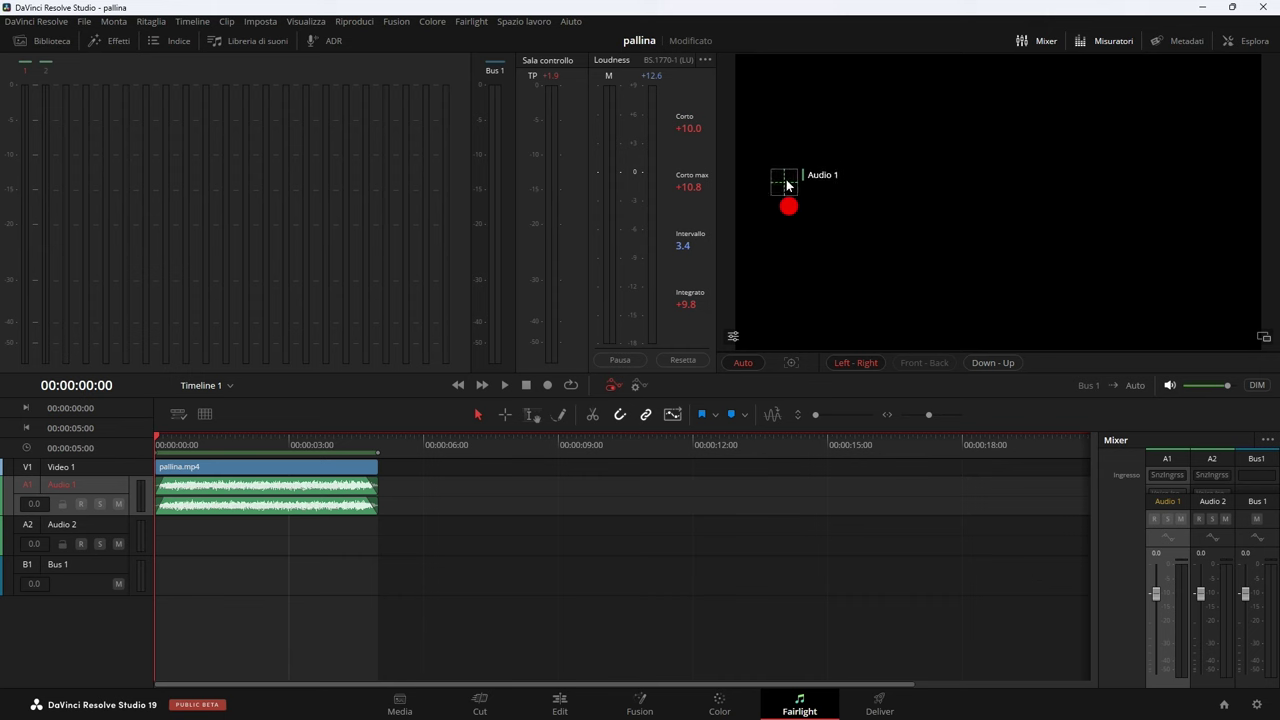
{"action": "left_click", "coordinate": [733, 337]}
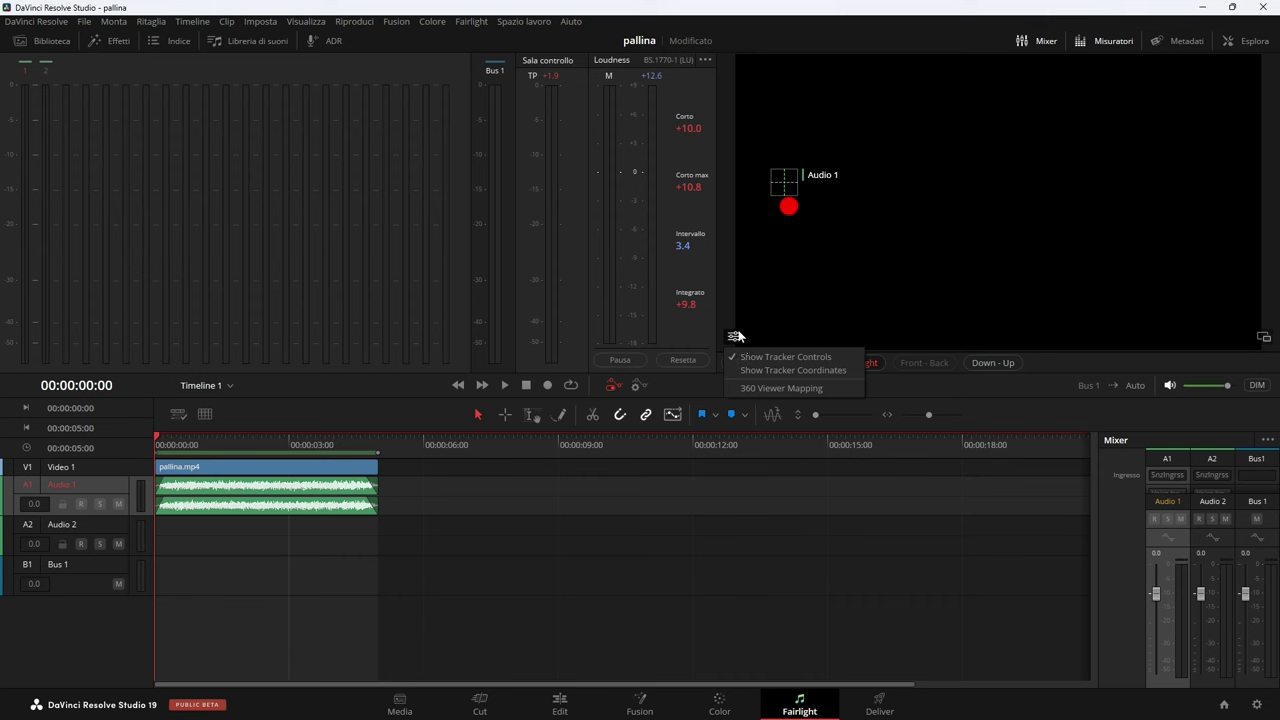
{"action": "left_click_drag", "start_coordinate": [785, 172], "coordinate": [790, 206]}
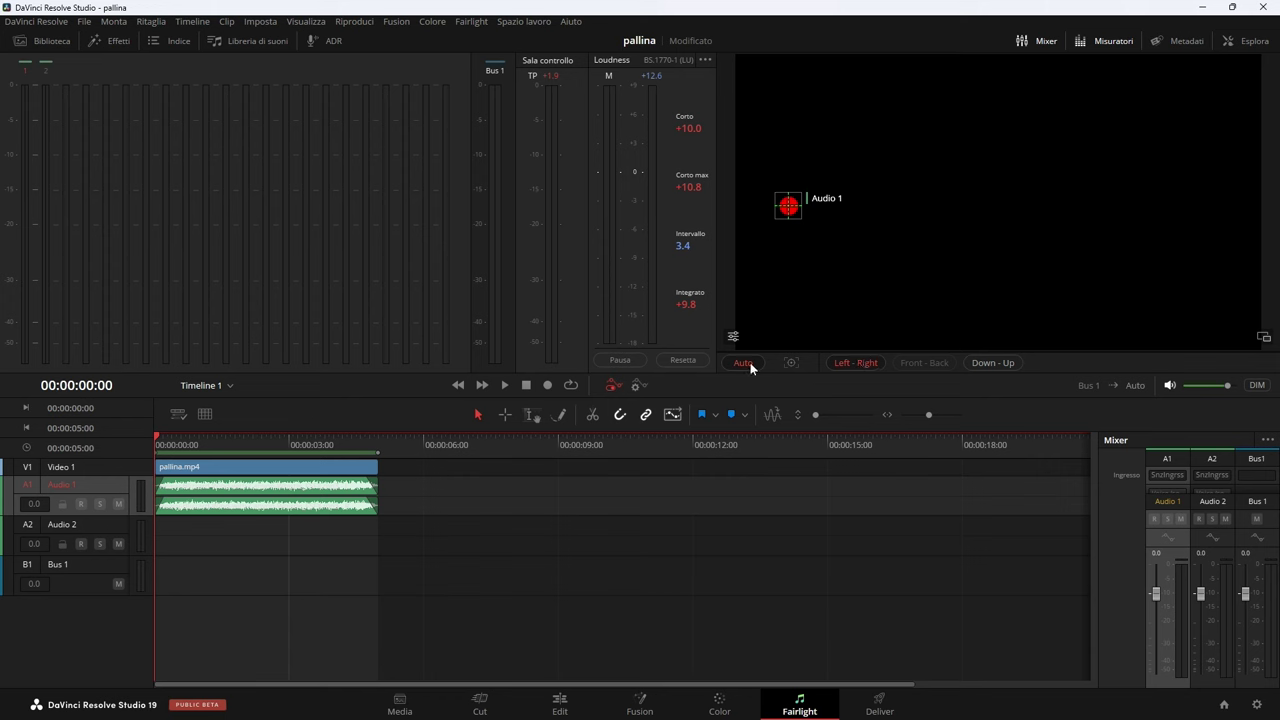
{"action": "left_click", "coordinate": [790, 364]}
Step: Save the project, play back the tracked pan, and switch to the Edit page
{"action": "key", "text": "ctrl+s"}
{"action": "left_click", "coordinate": [503, 386]}
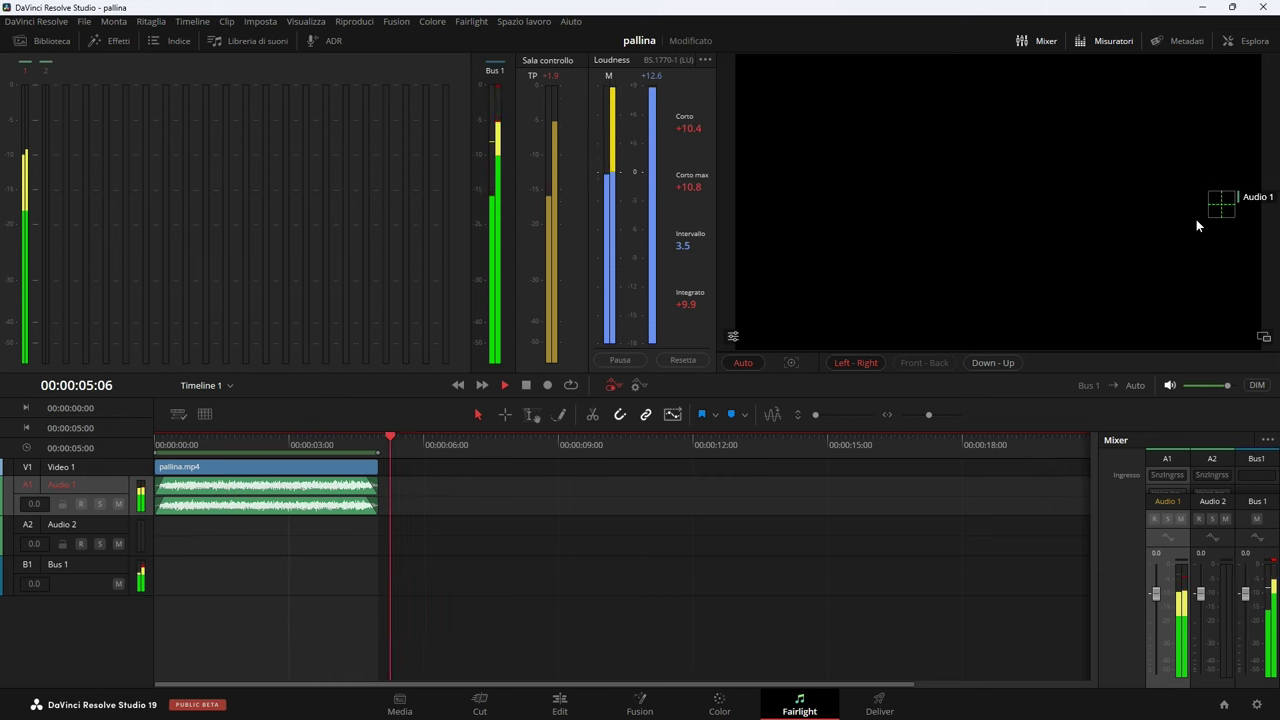
{"action": "key", "text": "shift+4"}
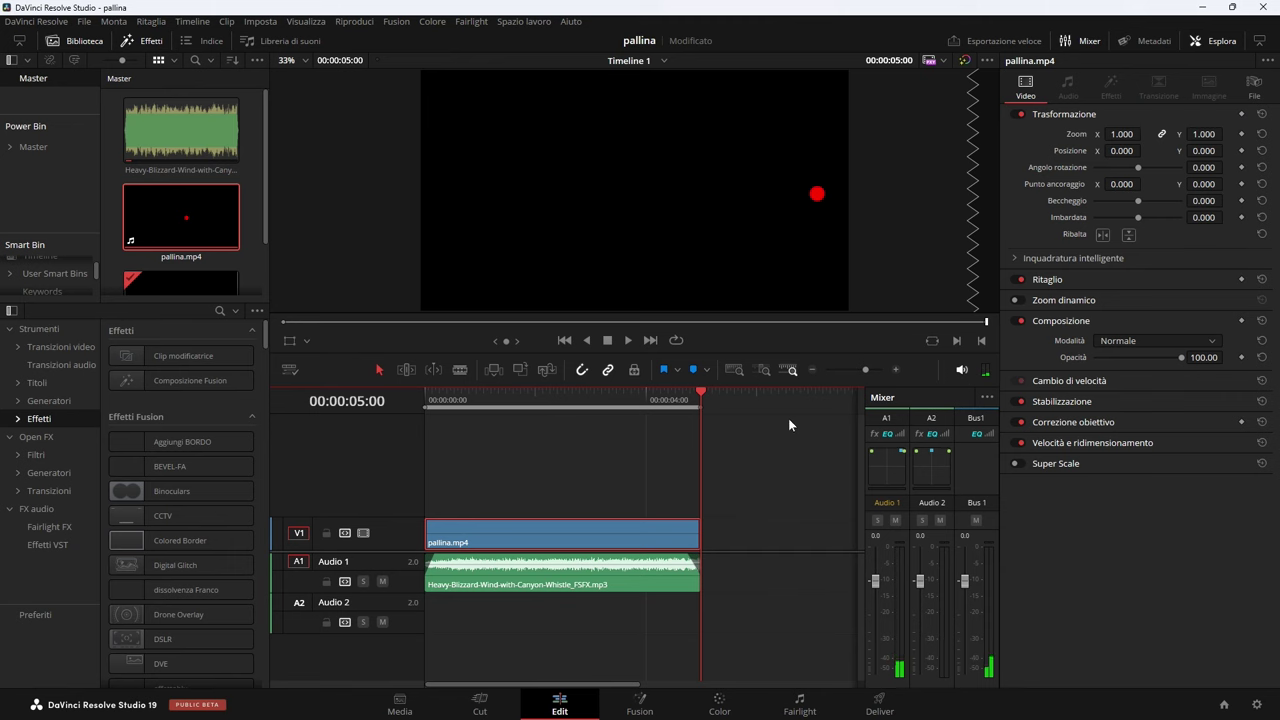
Step: Apply Face Refinement to node 01 and detect the faces in the current frame
{"action": "left_click", "coordinate": [800, 704]}
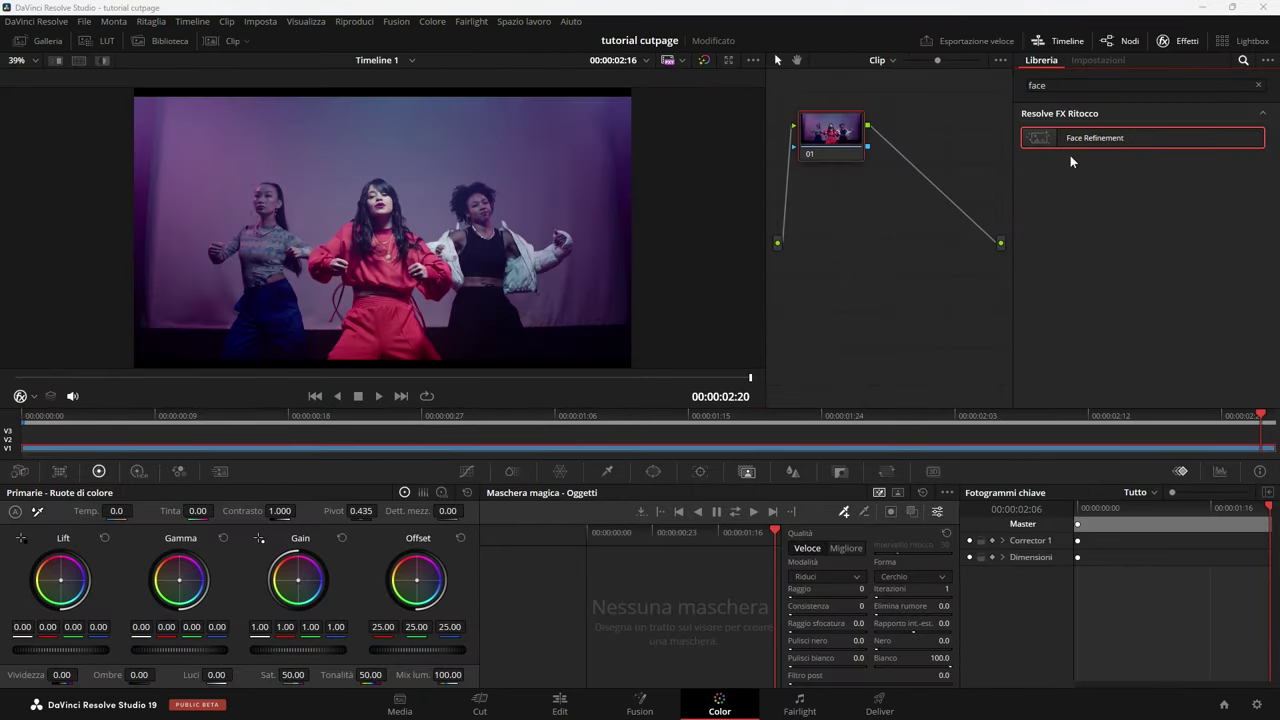
{"action": "left_click_drag", "start_coordinate": [1090, 135], "coordinate": [826, 137]}
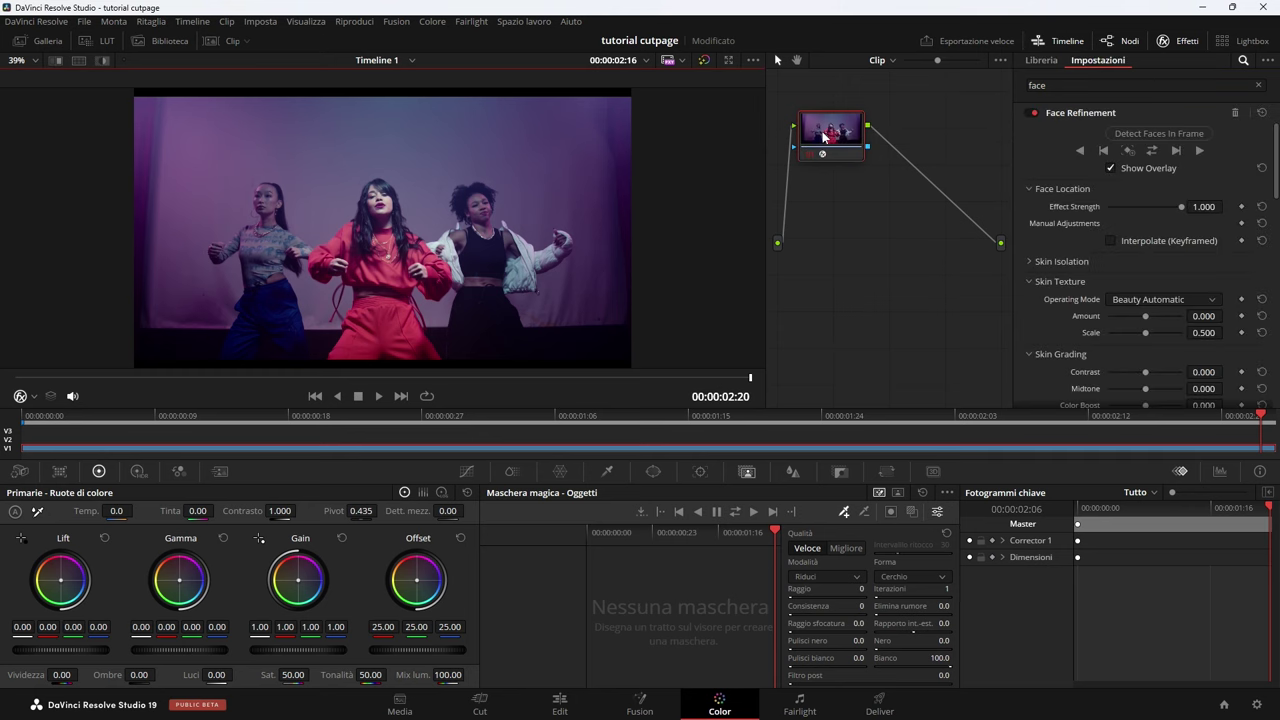
{"action": "left_click", "coordinate": [1150, 133]}
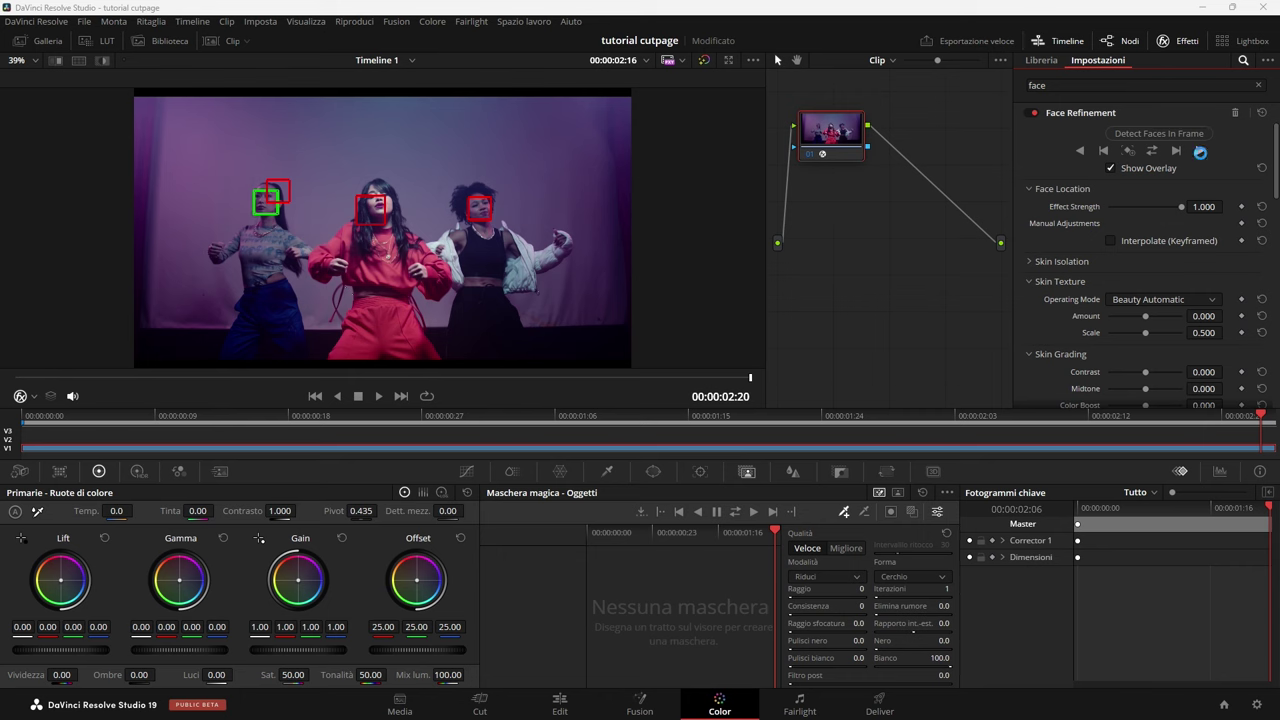
Step: Track the left dancer's face forward through the clip
{"action": "left_click", "coordinate": [1200, 152]}
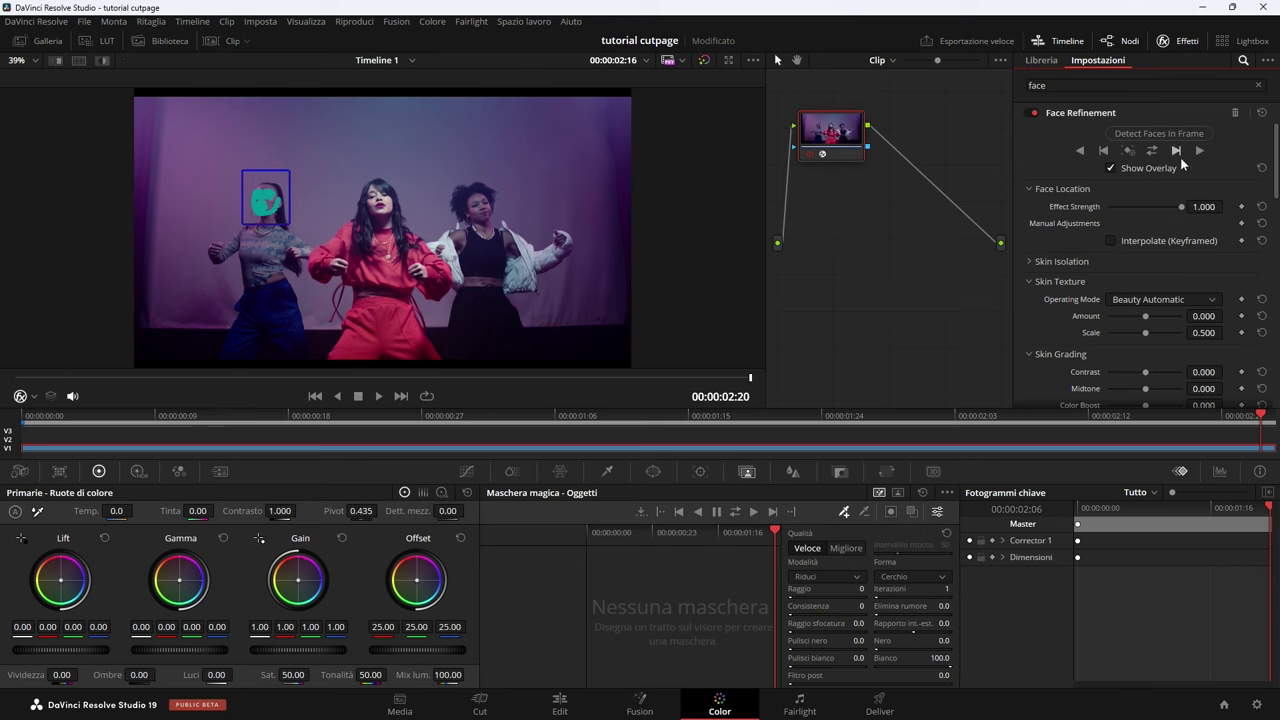
{"action": "scroll", "coordinate": [1141, 308], "scroll_direction": "down", "scroll_amount": 1}
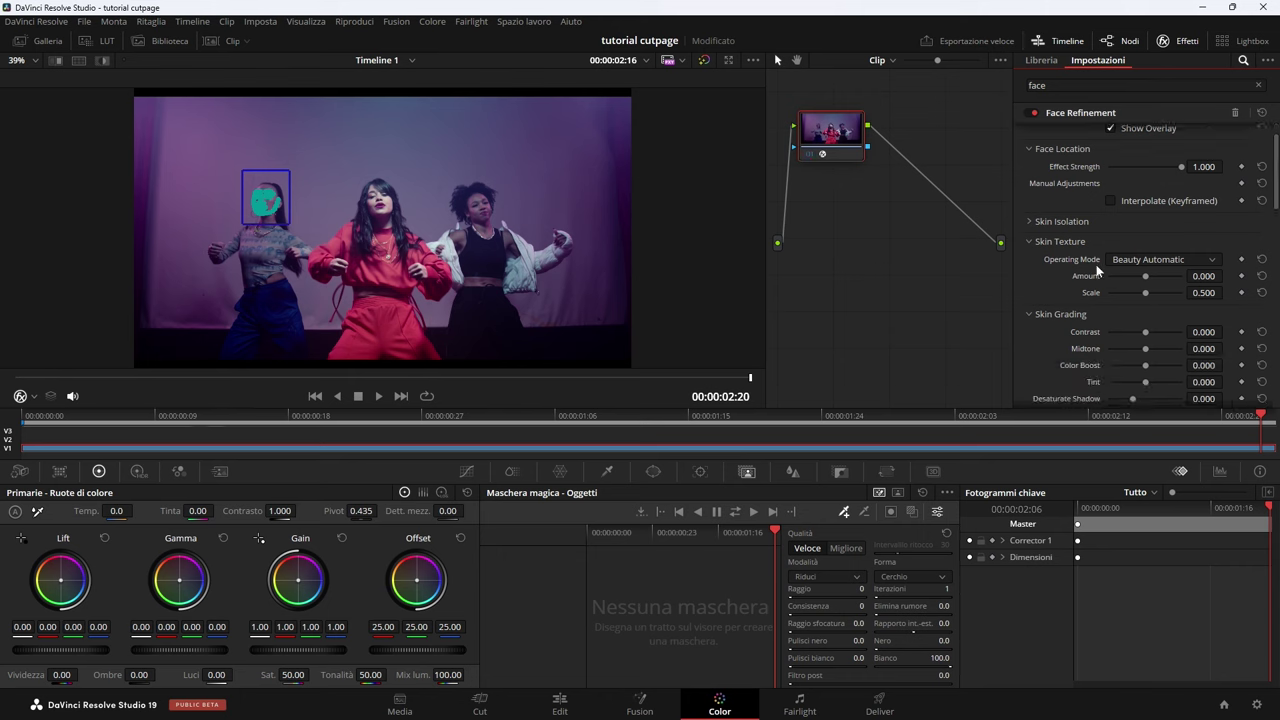
{"action": "scroll", "coordinate": [1207, 265], "scroll_direction": "down", "scroll_amount": 3}
{"action": "scroll", "coordinate": [1190, 255], "scroll_direction": "down", "scroll_amount": 4}
{"action": "scroll", "coordinate": [1157, 233], "scroll_direction": "down", "scroll_amount": 4}
{"action": "scroll", "coordinate": [1158, 248], "scroll_direction": "down", "scroll_amount": 3}
{"action": "scroll", "coordinate": [1156, 286], "scroll_direction": "down", "scroll_amount": 4}
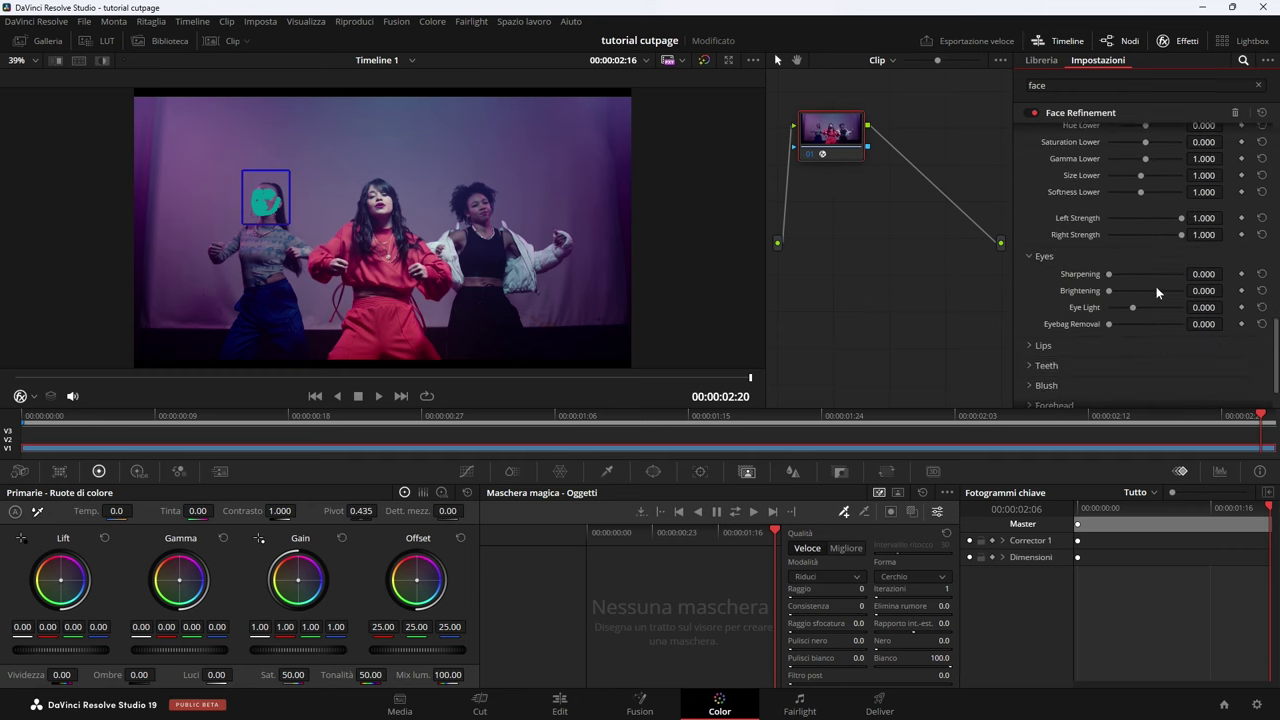
{"action": "scroll", "coordinate": [1156, 286], "scroll_direction": "down", "scroll_amount": 1}
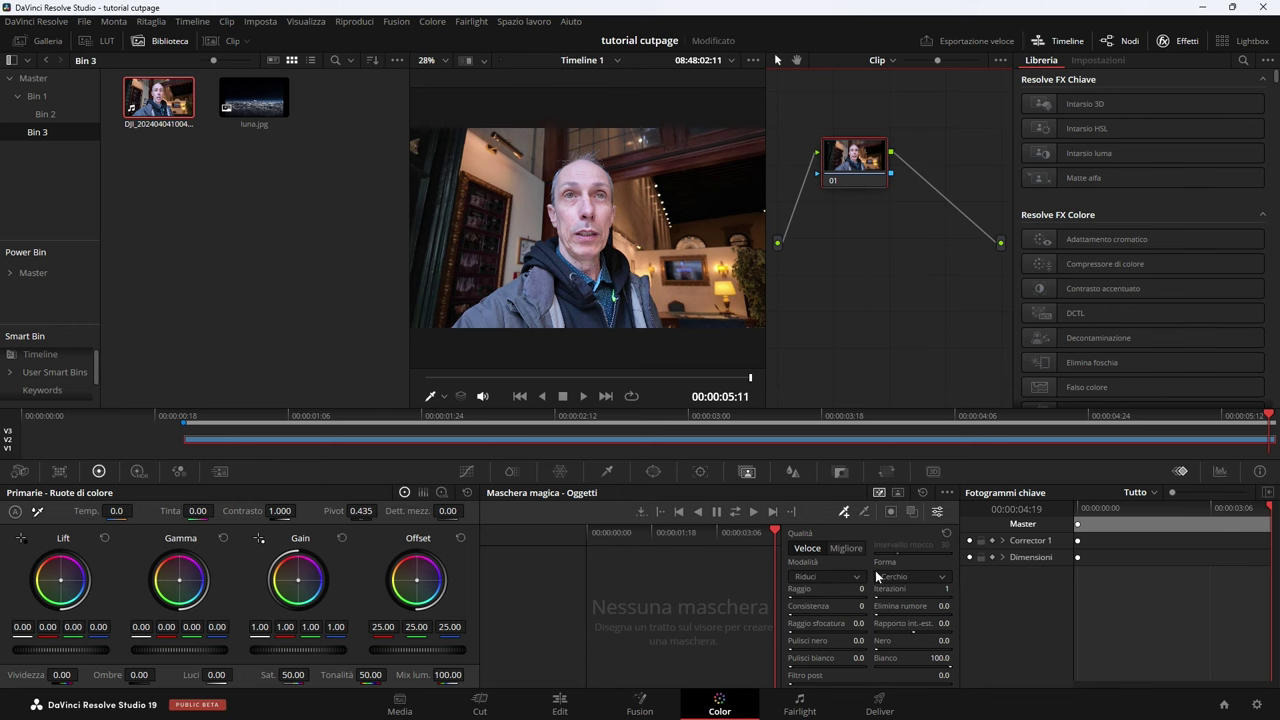
Step: Set Magic Mask to people and paint a stroke down the man from the clip start
{"action": "left_click", "coordinate": [897, 493]}
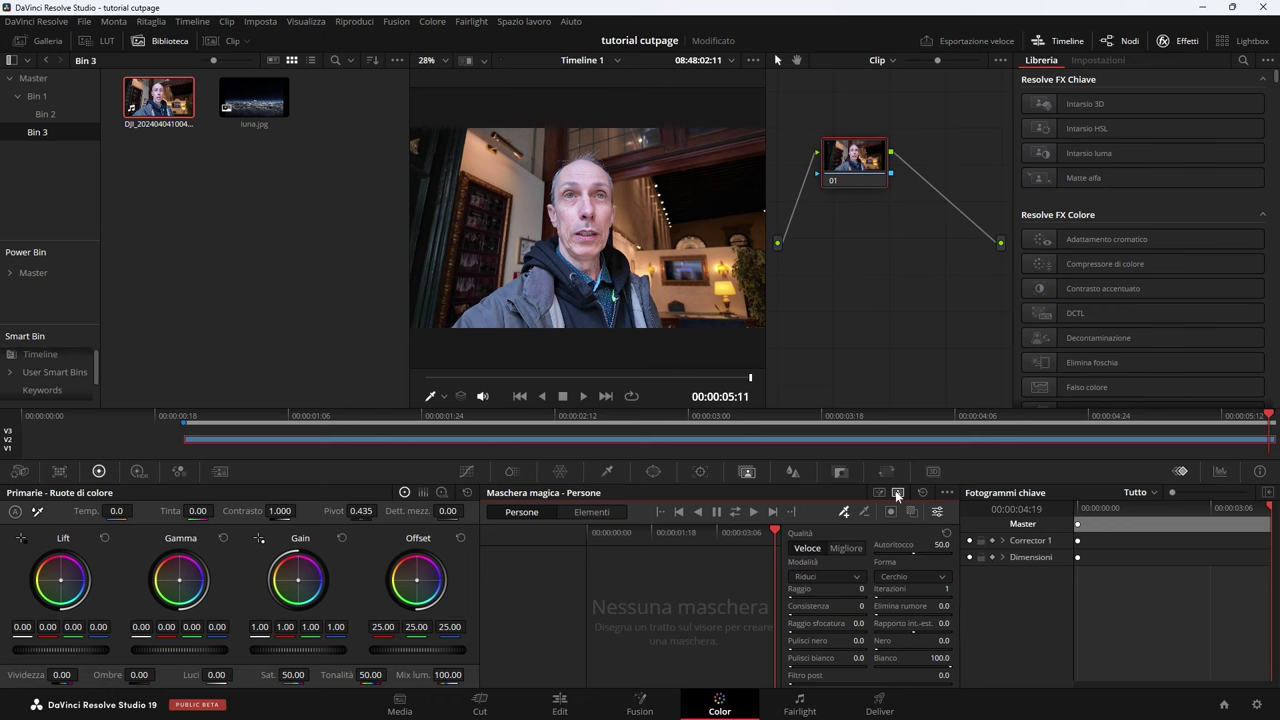
{"action": "left_click_drag", "start_coordinate": [770, 536], "coordinate": [494, 530]}
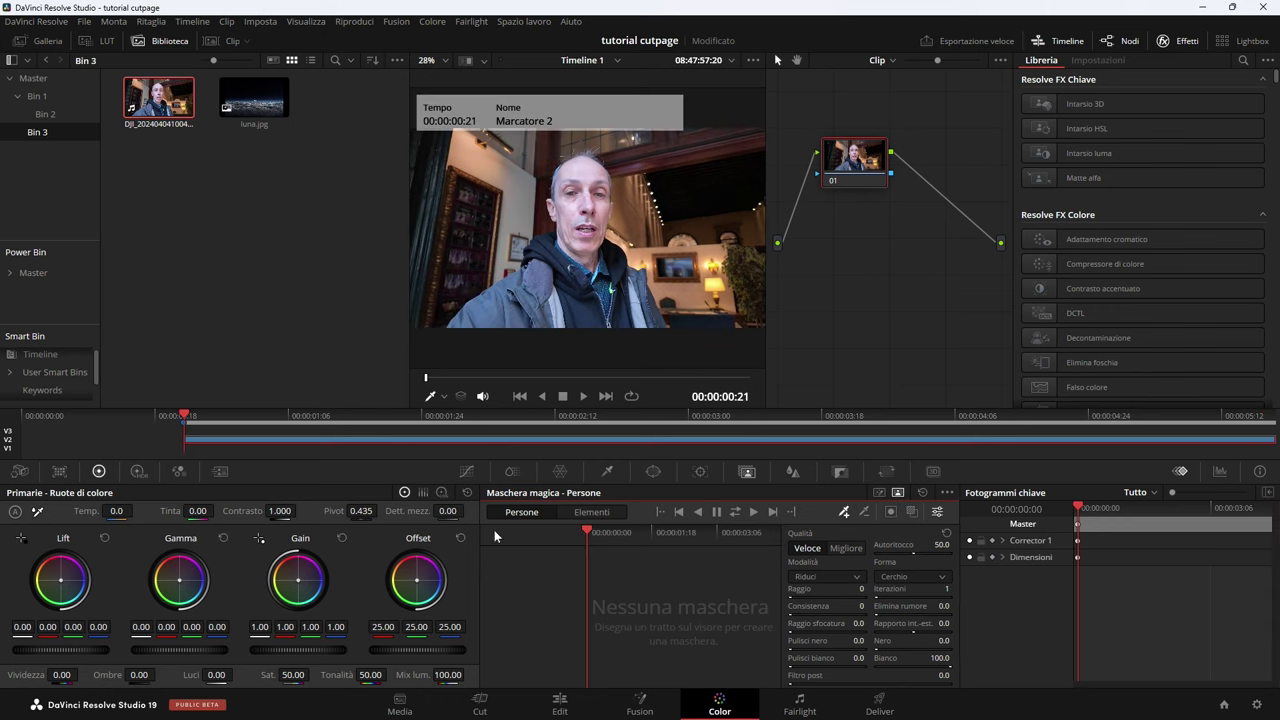
{"action": "mouse_move", "coordinate": [492, 314]}
{"action": "left_mouse_down"}
{"action": "mouse_move", "coordinate": [553, 262]}
{"action": "mouse_move", "coordinate": [612, 262]}
{"action": "left_mouse_up"}
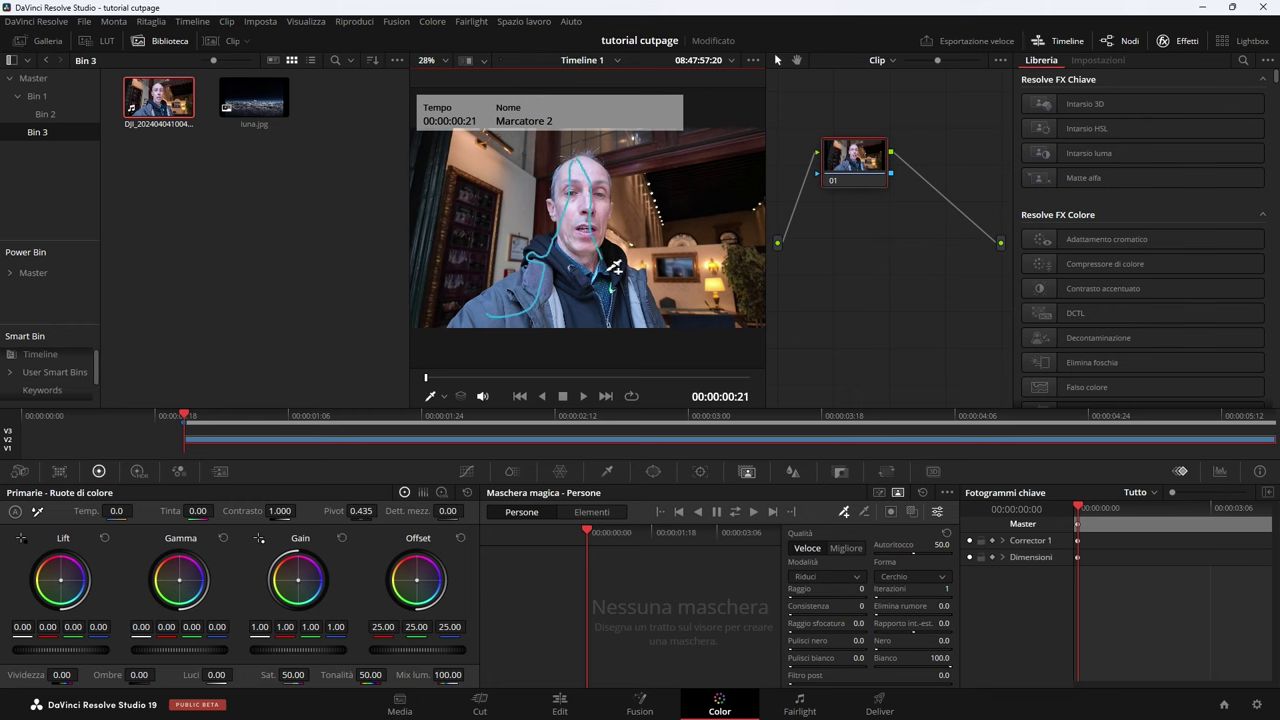
{"action": "left_click_drag", "start_coordinate": [612, 262], "coordinate": [600, 292]}
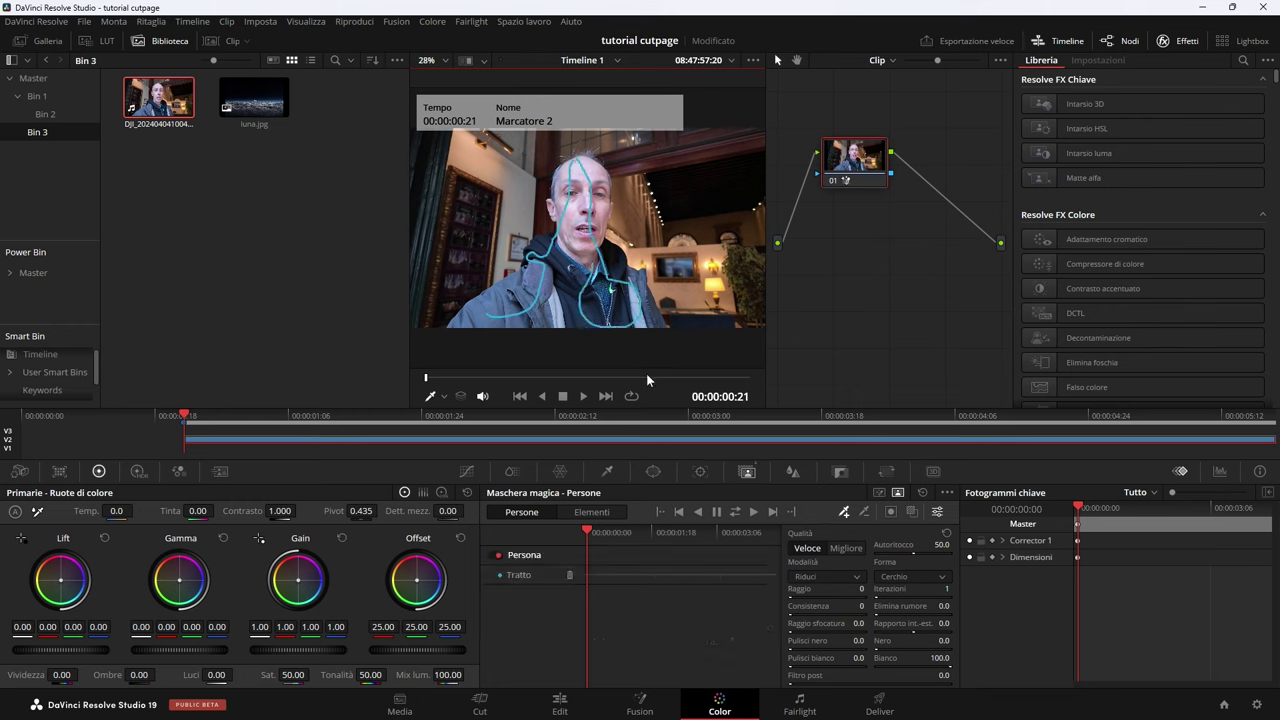
{"action": "key", "text": "shift+grave"}
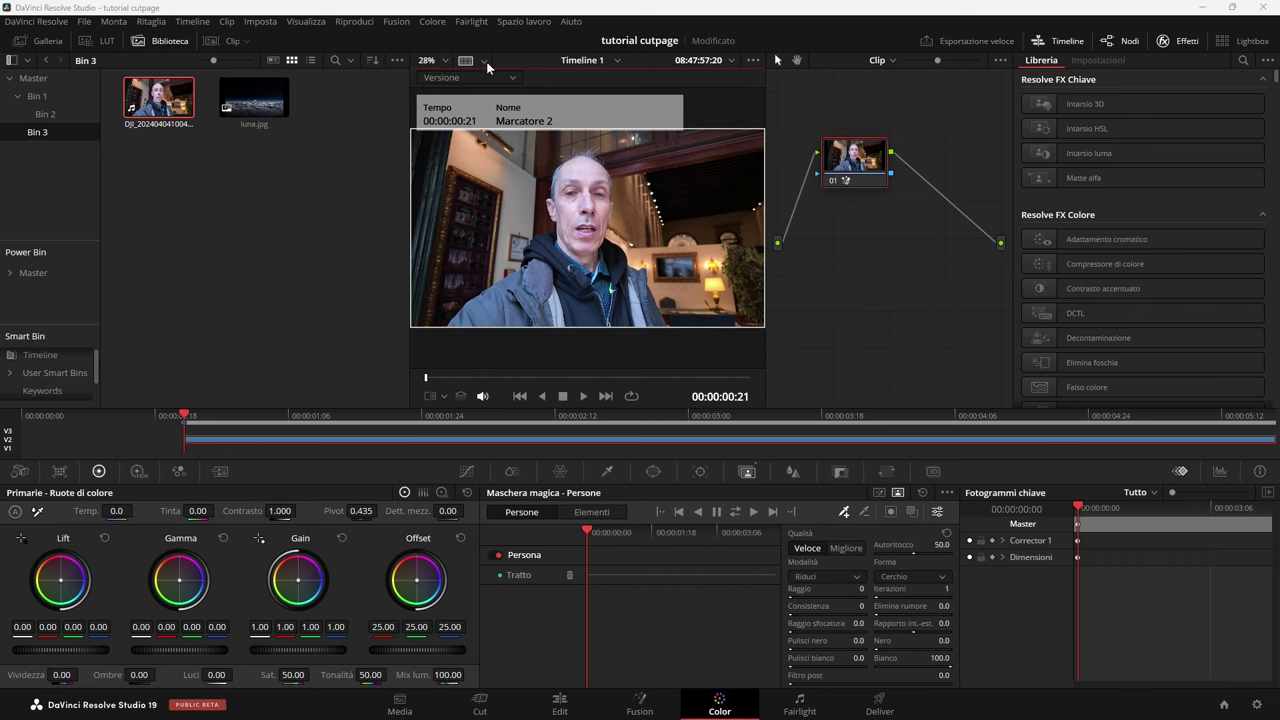
Step: Check the person matte in an enlarged viewer and track the mask through the clip
{"action": "left_click", "coordinate": [166, 42]}
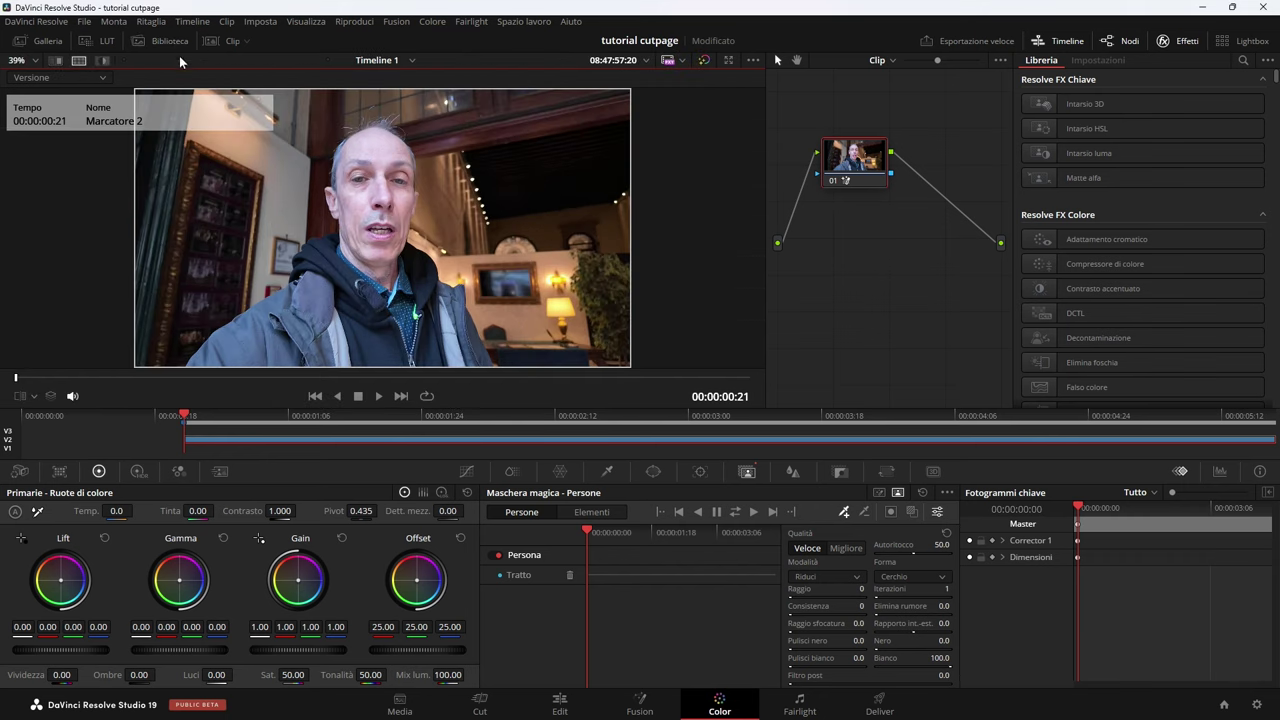
{"action": "left_click", "coordinate": [100, 60]}
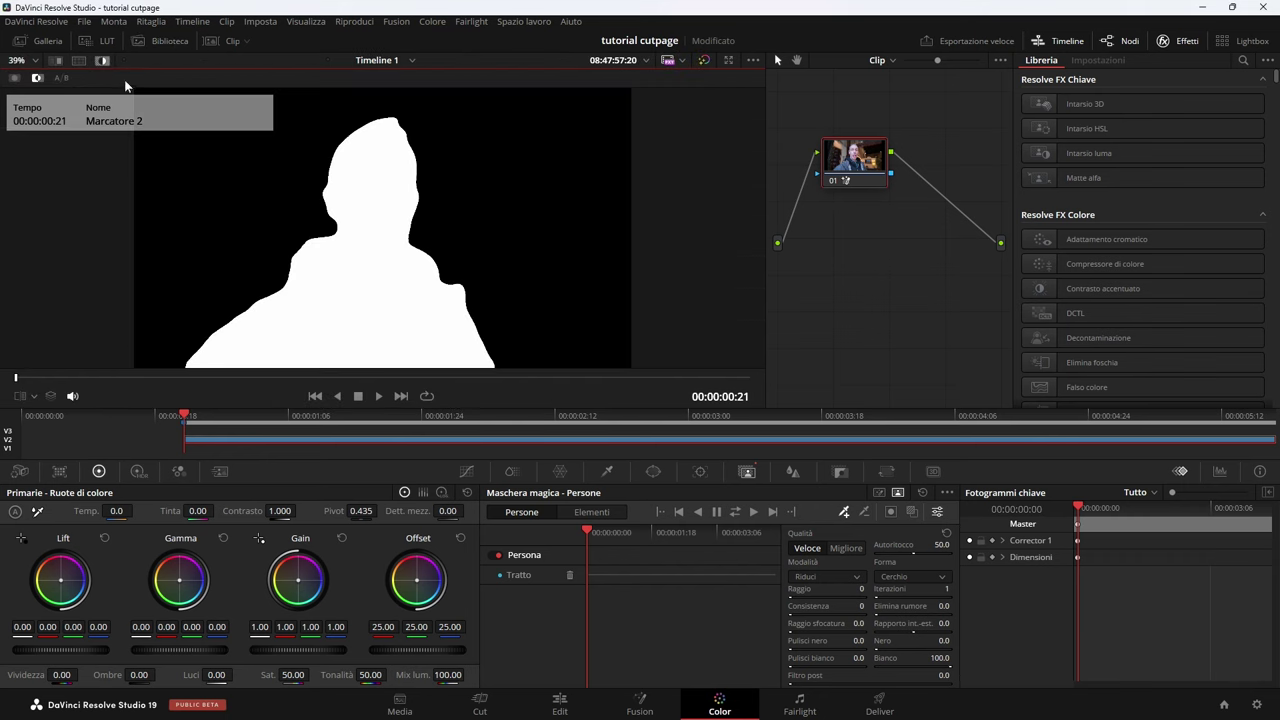
{"action": "left_click", "coordinate": [102, 61]}
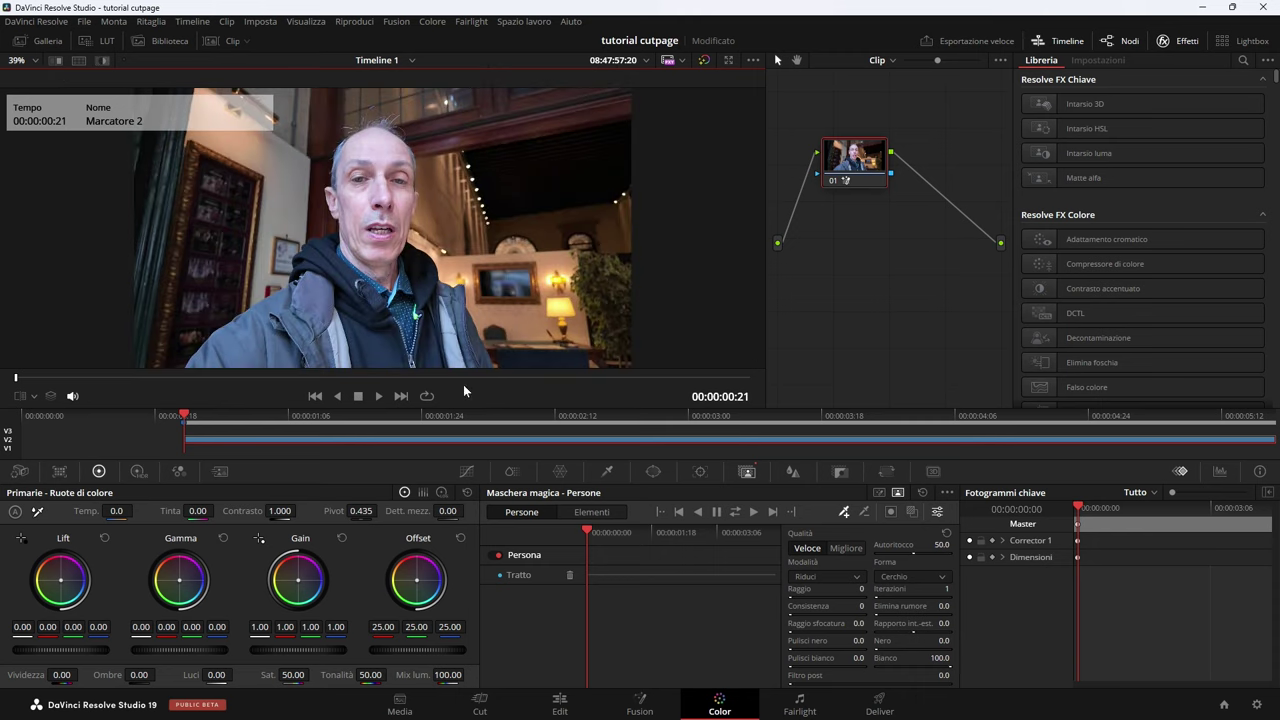
{"action": "left_click", "coordinate": [735, 512]}
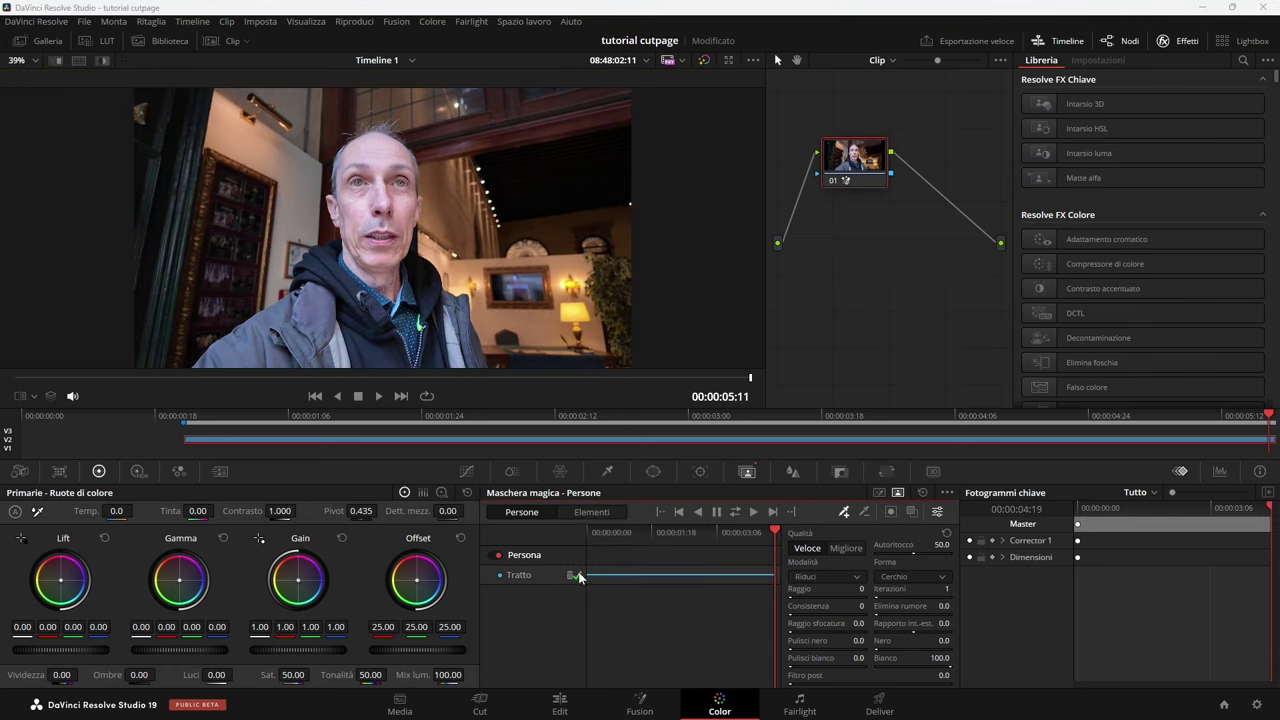
Step: Route the mask to a new alpha output and raise its radius and blur radius
{"action": "right_click", "coordinate": [959, 268]}
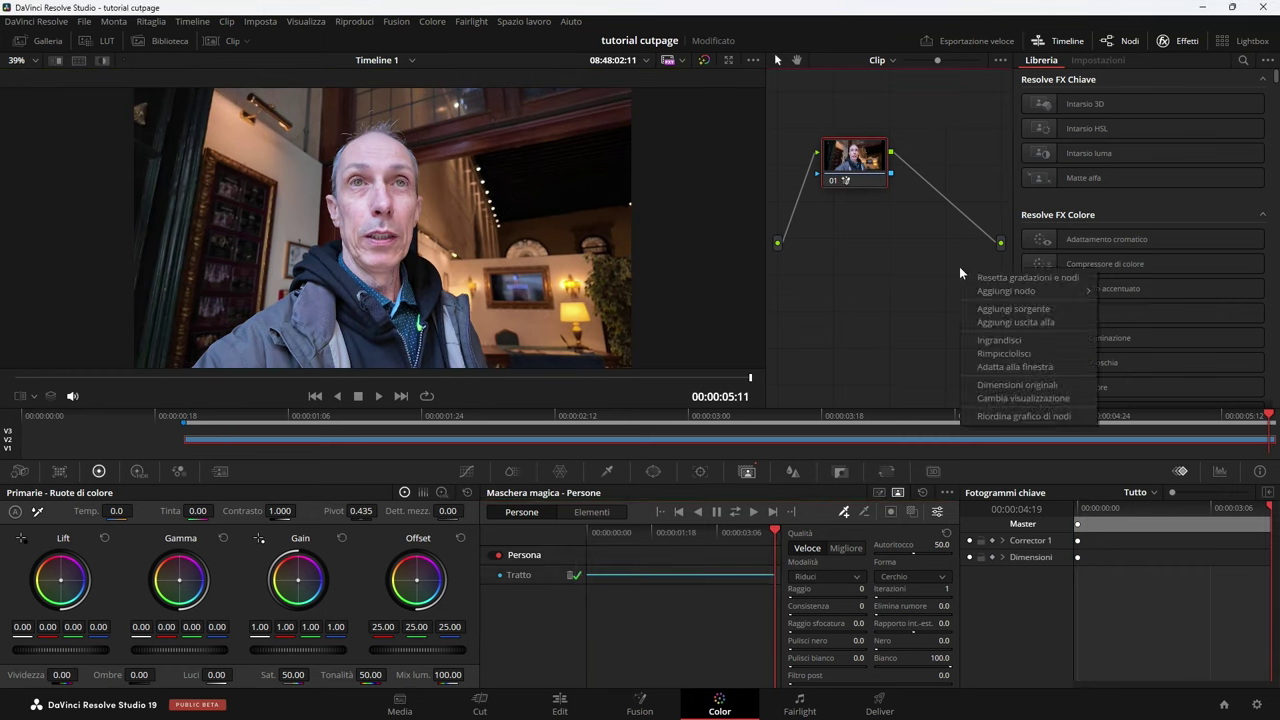
{"action": "left_click", "coordinate": [1036, 322]}
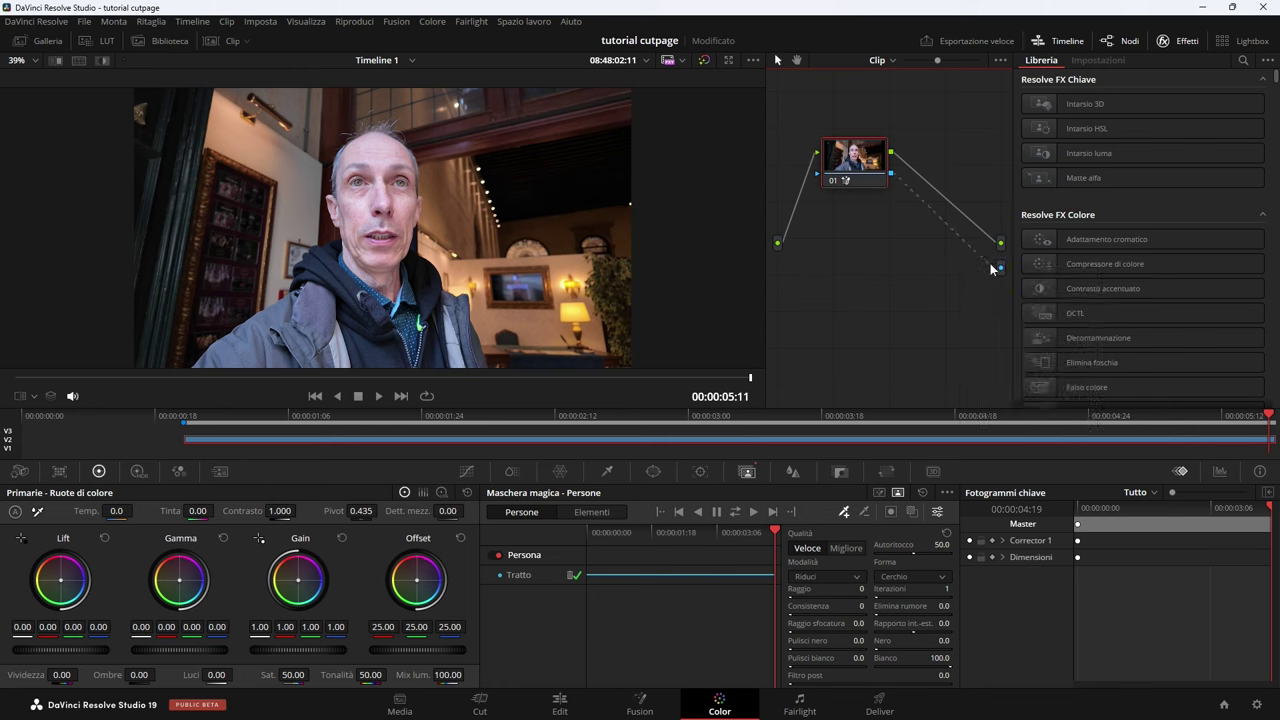
{"action": "left_click_drag", "start_coordinate": [991, 268], "coordinate": [1002, 268]}
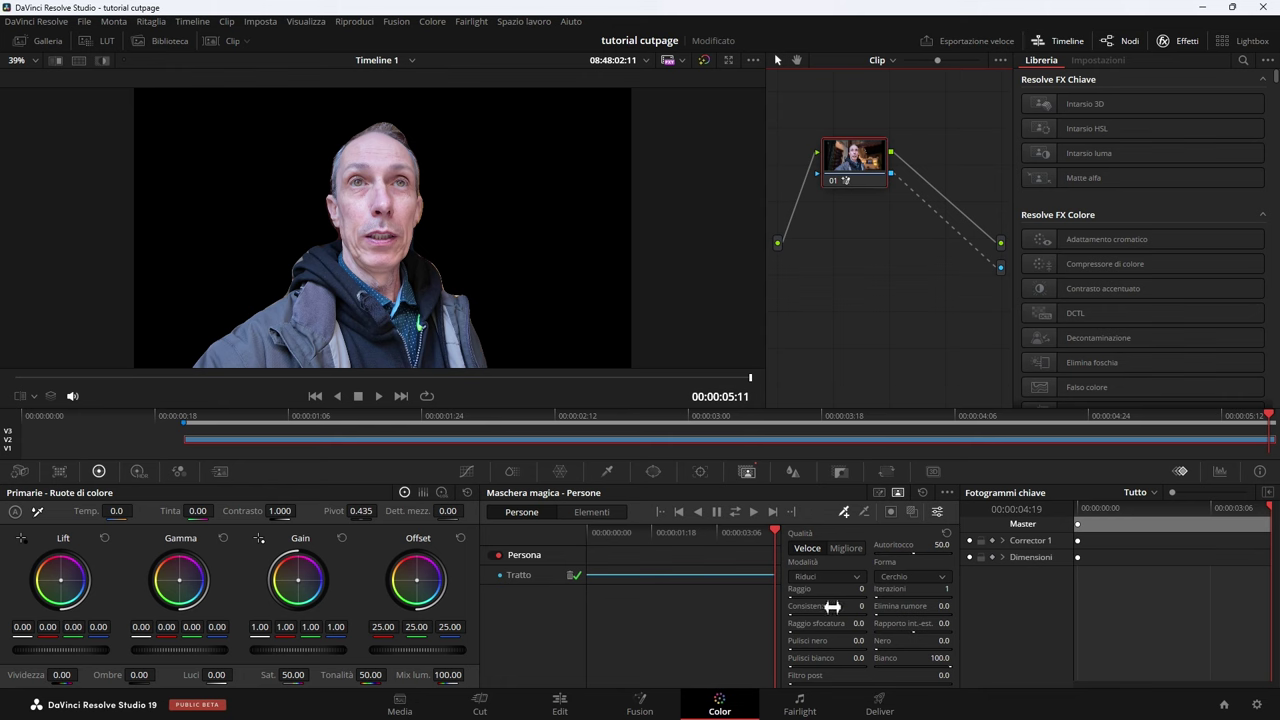
{"action": "left_click_drag", "start_coordinate": [793, 597], "coordinate": [797, 597]}
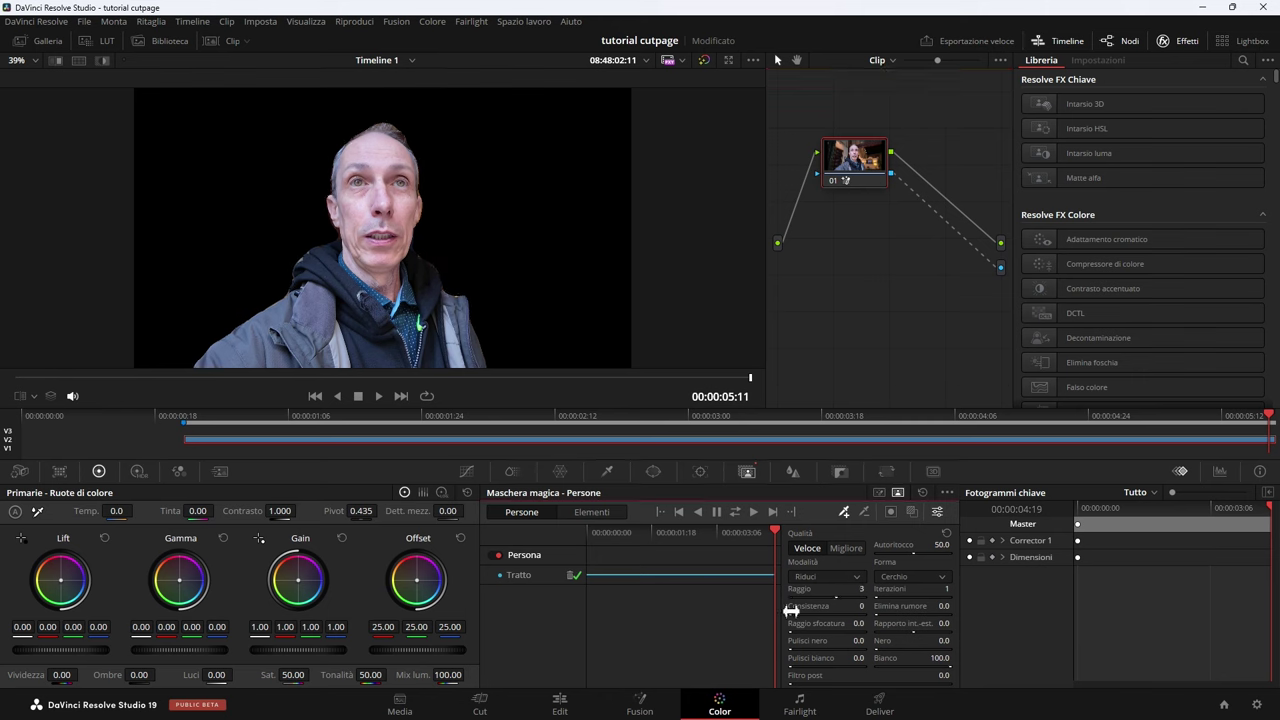
{"action": "left_click_drag", "start_coordinate": [794, 632], "coordinate": [800, 632]}
{"action": "left_click", "coordinate": [566, 703]}
Step: Move the man's clip to V3 and place luna.jpg on V2 beneath it
{"action": "left_click_drag", "start_coordinate": [587, 570], "coordinate": [585, 514]}
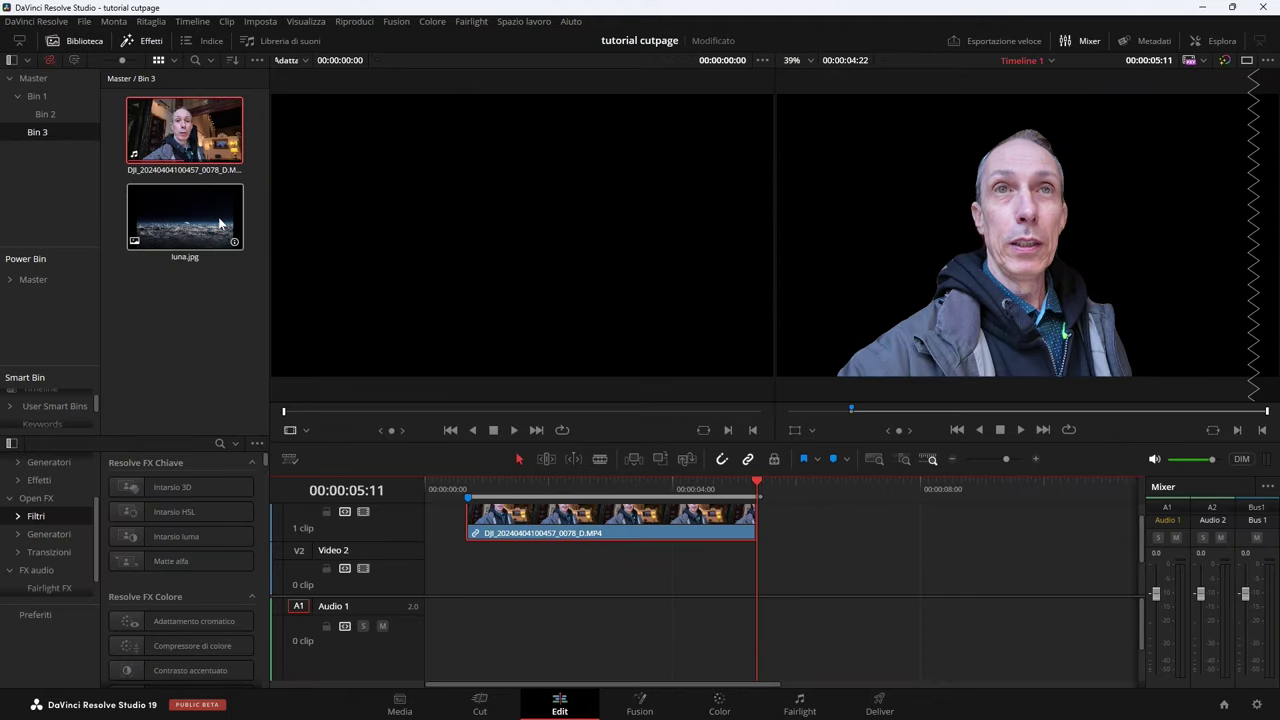
{"action": "left_click_drag", "start_coordinate": [220, 224], "coordinate": [470, 578]}
{"action": "left_click", "coordinate": [578, 487]}
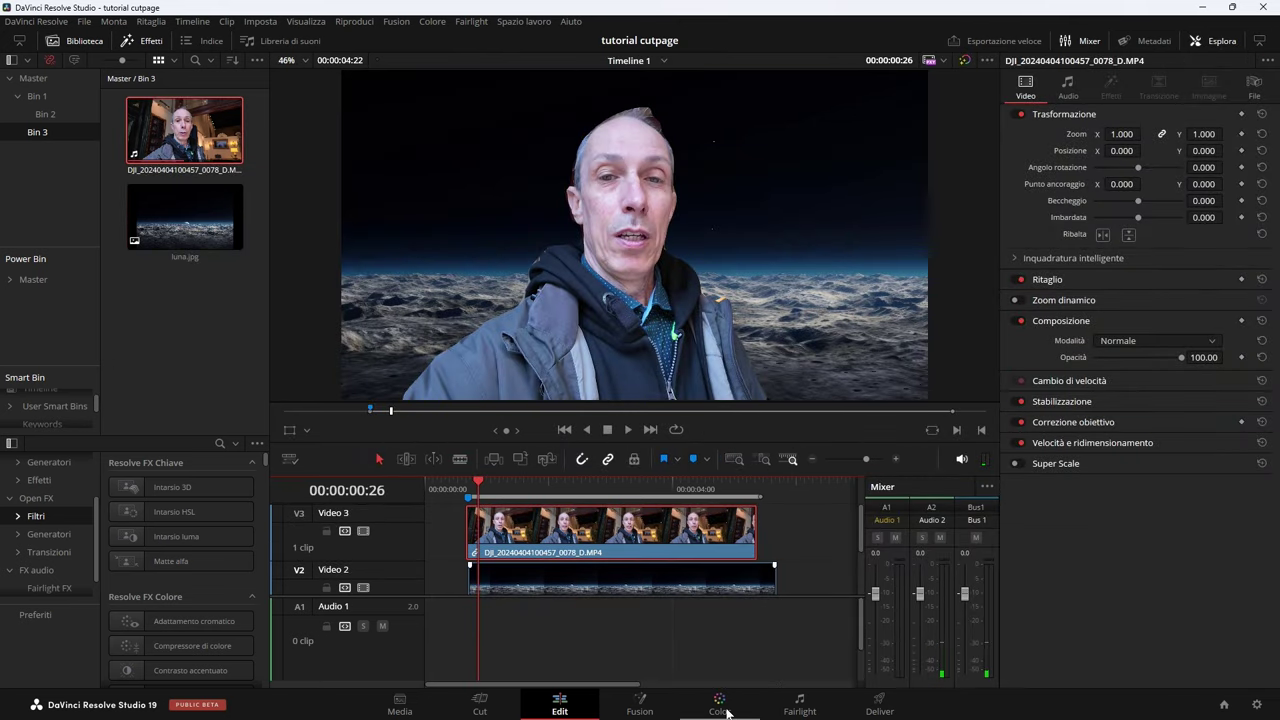
Step: Shift the man's colour balance toward blue and play the composite over the moon
{"action": "left_click", "coordinate": [720, 705]}
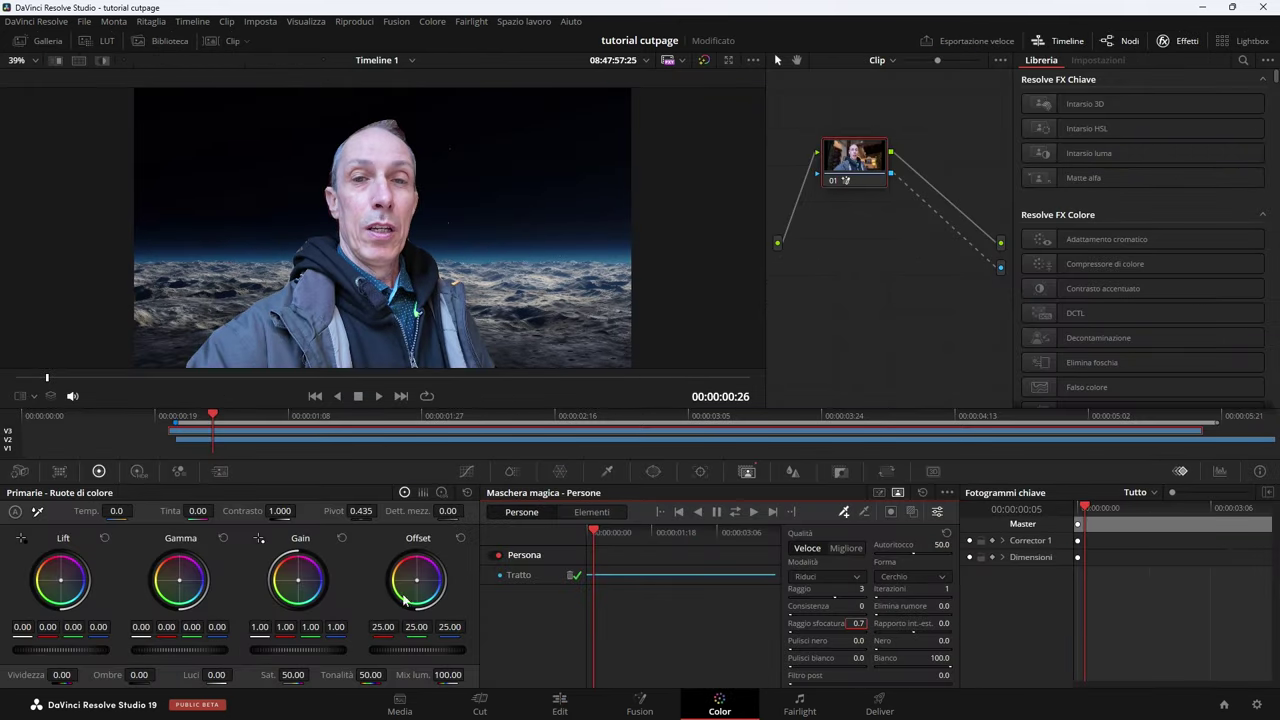
{"action": "left_click_drag", "start_coordinate": [418, 585], "coordinate": [424, 583]}
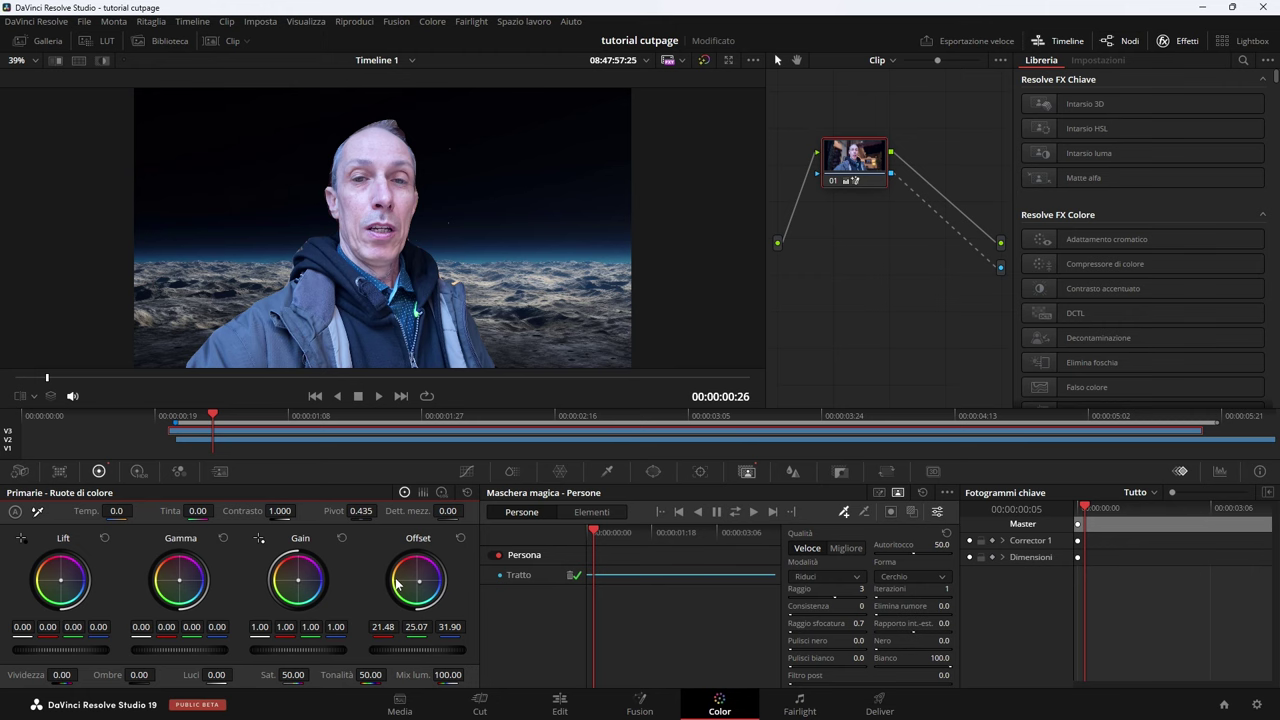
{"action": "left_click", "coordinate": [564, 699]}
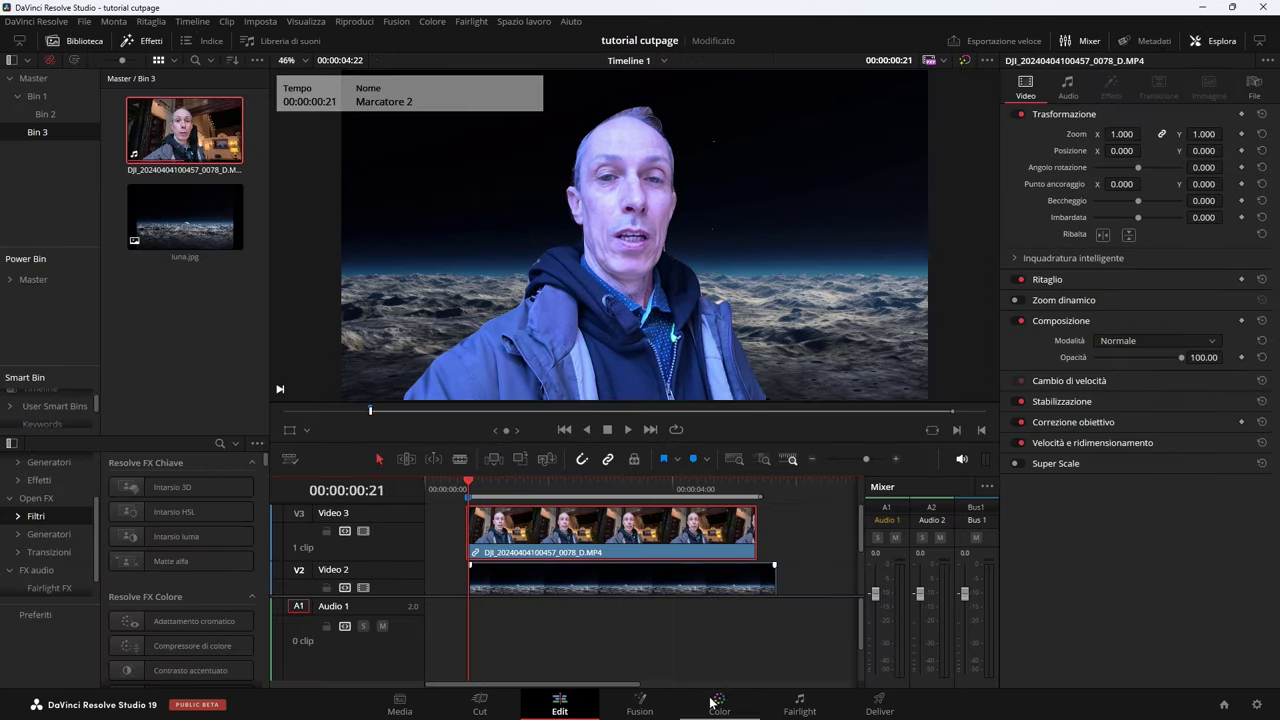
{"action": "key", "text": "space"}
{"action": "left_click", "coordinate": [640, 703]}
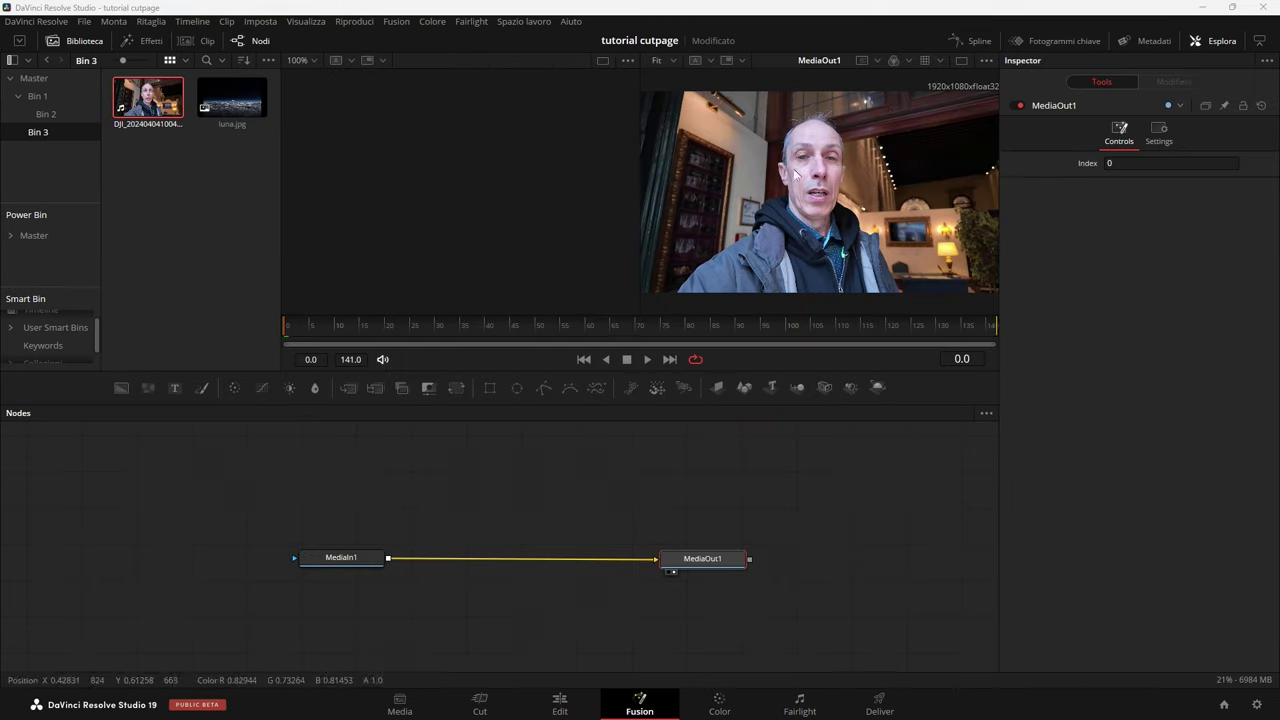
Step: Add a MagicMask node after MediaIn1 and draw a stroke over the presenter
{"action": "left_click", "coordinate": [340, 556]}
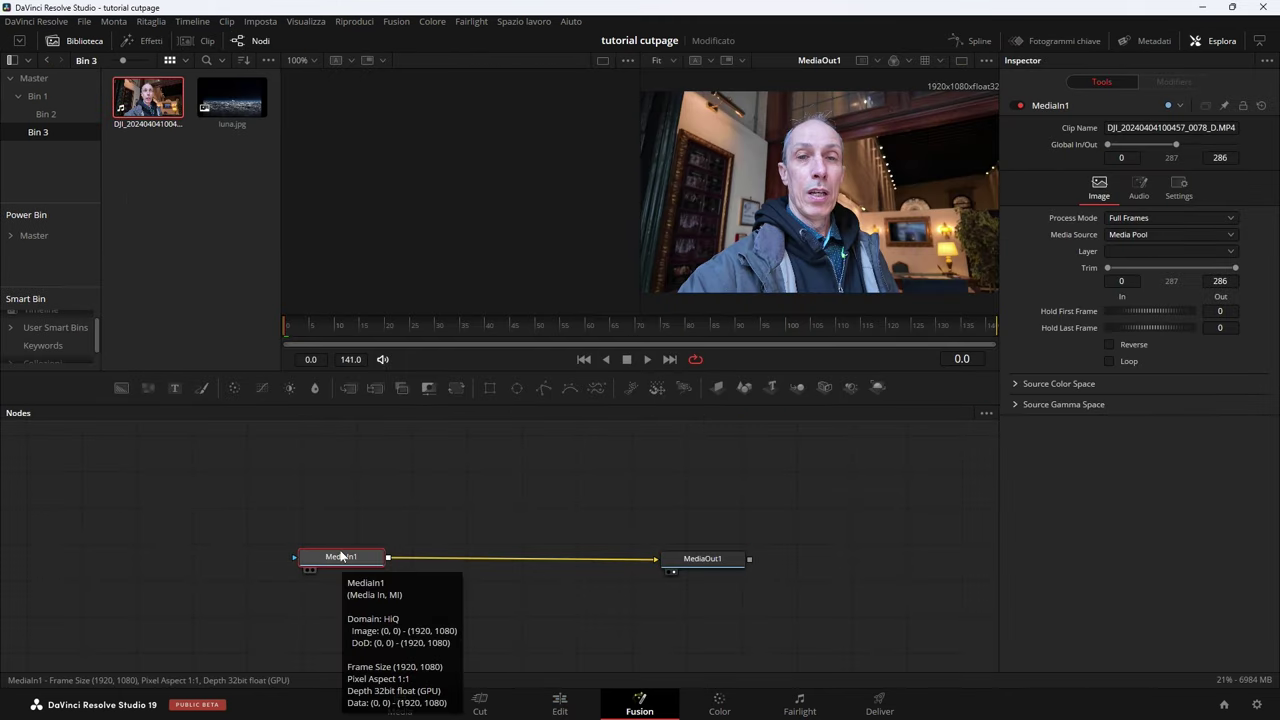
{"action": "key", "text": "shift+space"}
{"action": "type", "text": "magic"}
{"action": "key", "text": "Return"}
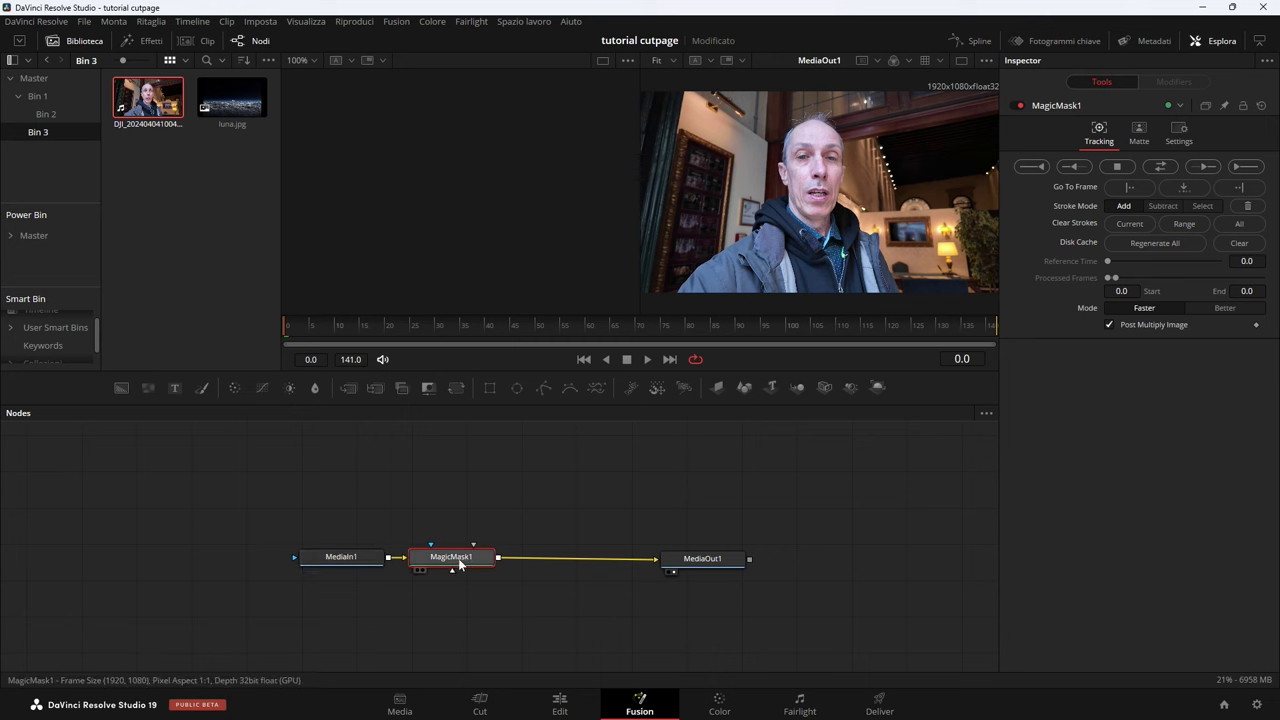
{"action": "left_click_drag", "start_coordinate": [450, 559], "coordinate": [475, 560]}
{"action": "left_click_drag", "start_coordinate": [826, 148], "coordinate": [826, 128]}
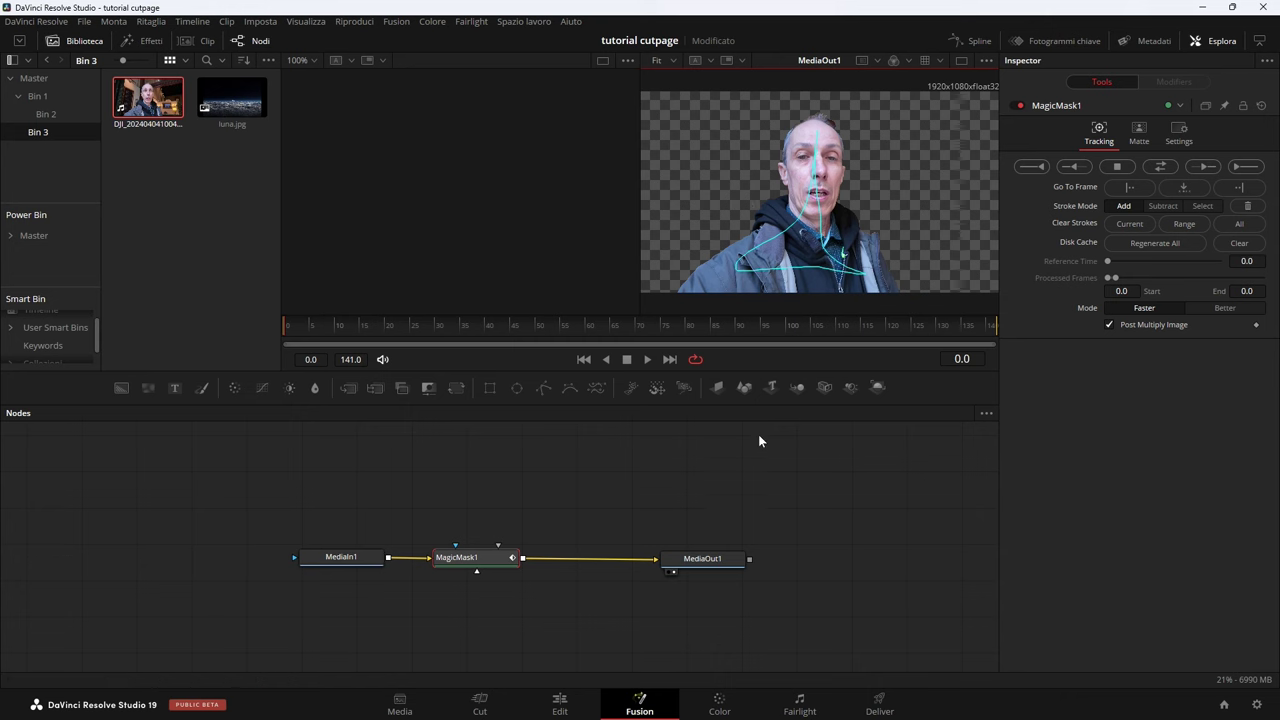
Step: Play the presenter composited over the lunar landscape on the Edit page
{"action": "key", "text": "shift+4"}
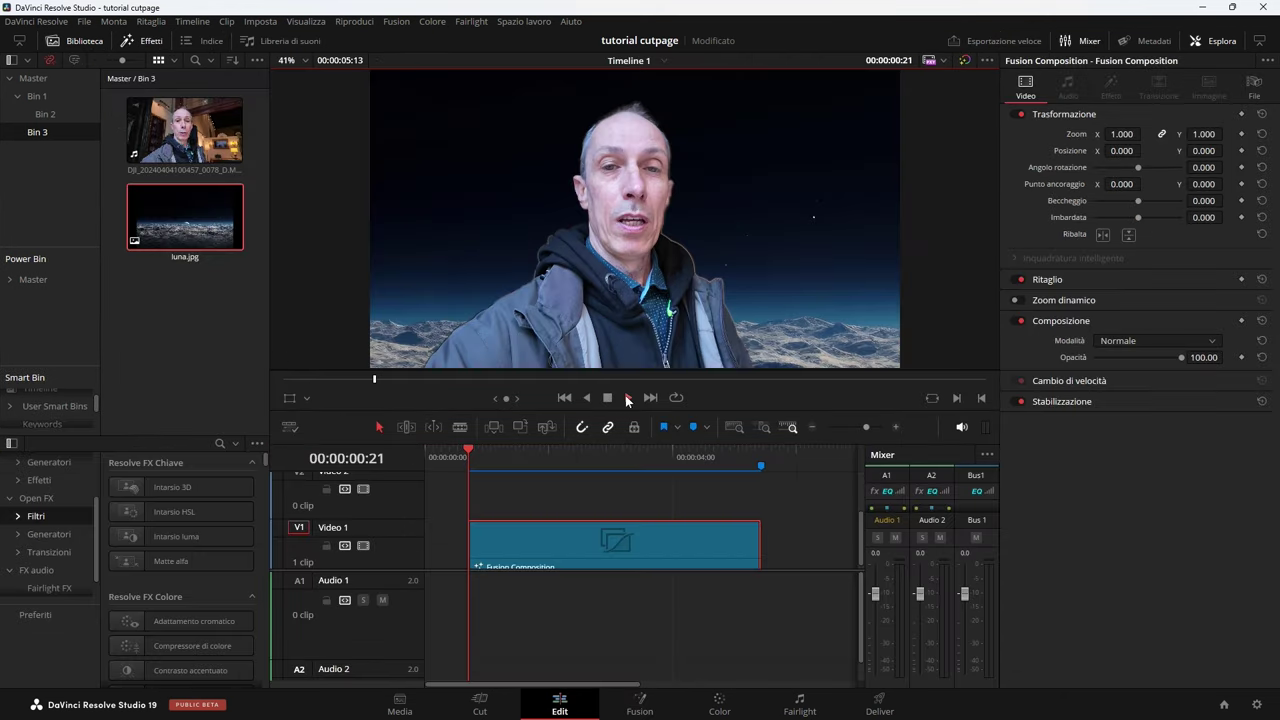
{"action": "left_click", "coordinate": [625, 395]}
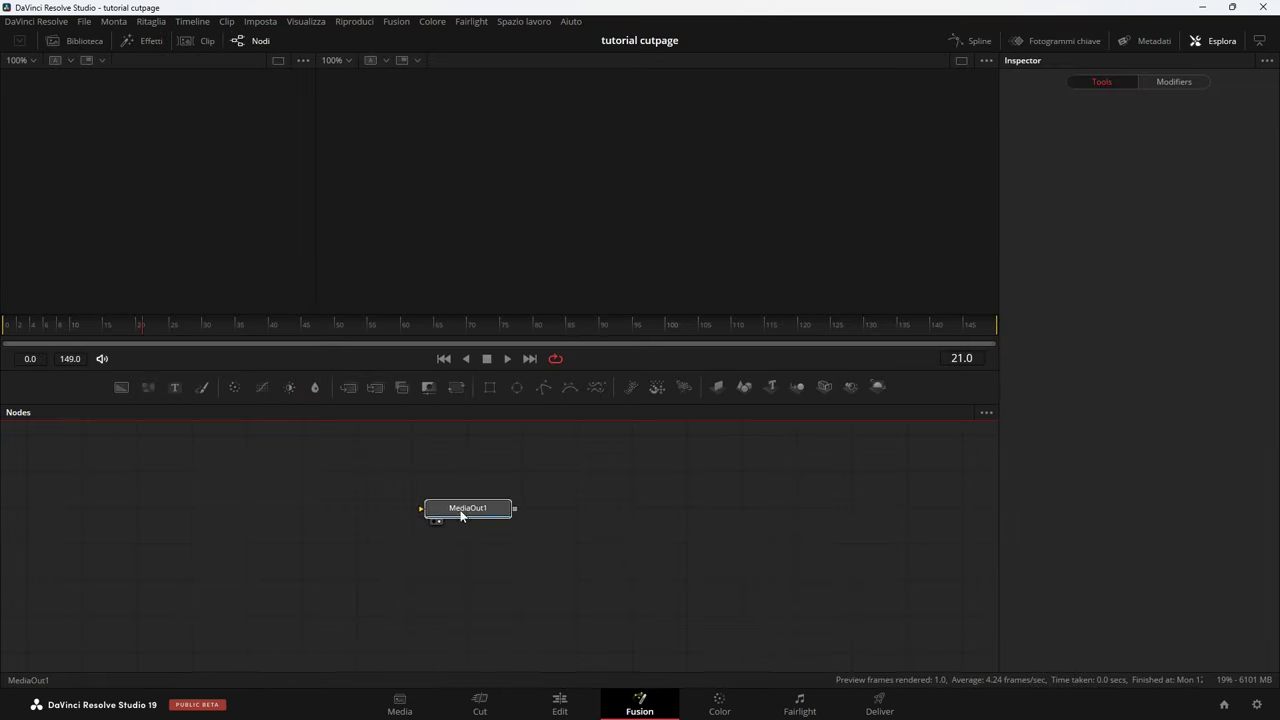
{"action": "left_click", "coordinate": [461, 512]}
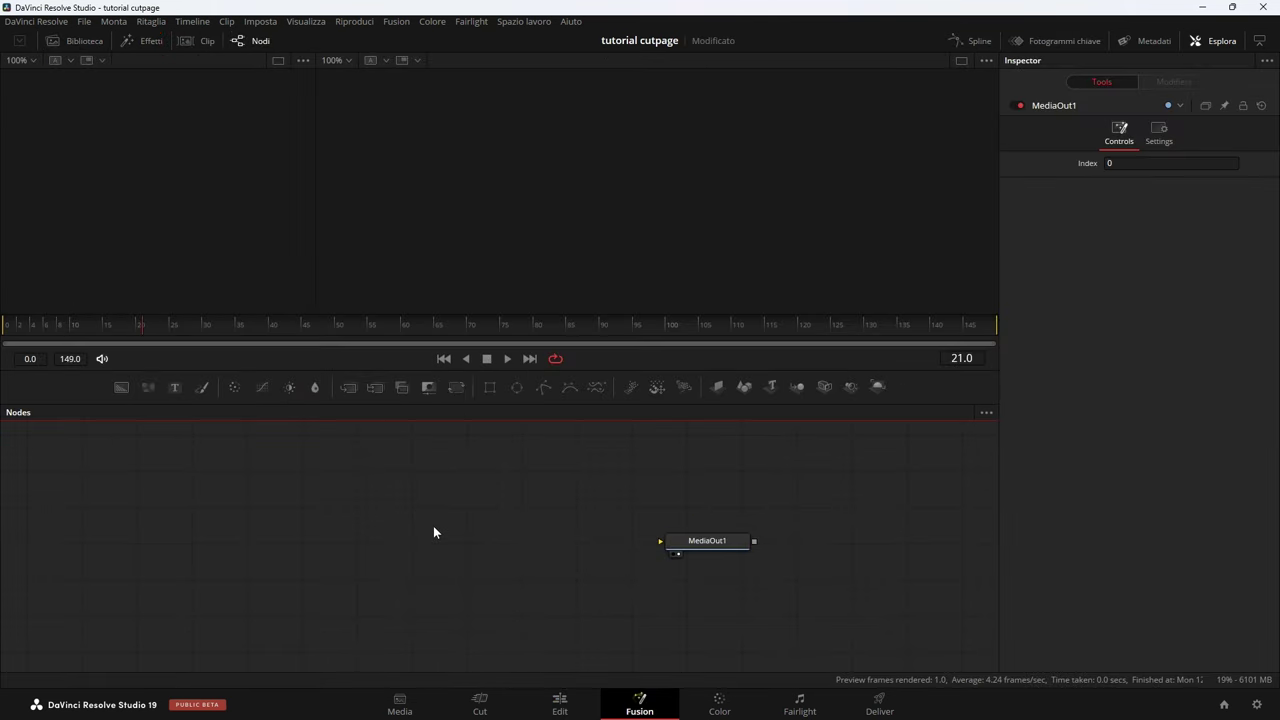
Step: Add a MultiPoly node and show MultiPoly1 in an enlarged viewer
{"action": "key", "text": "shift+space"}
{"action": "type", "text": "ma"}
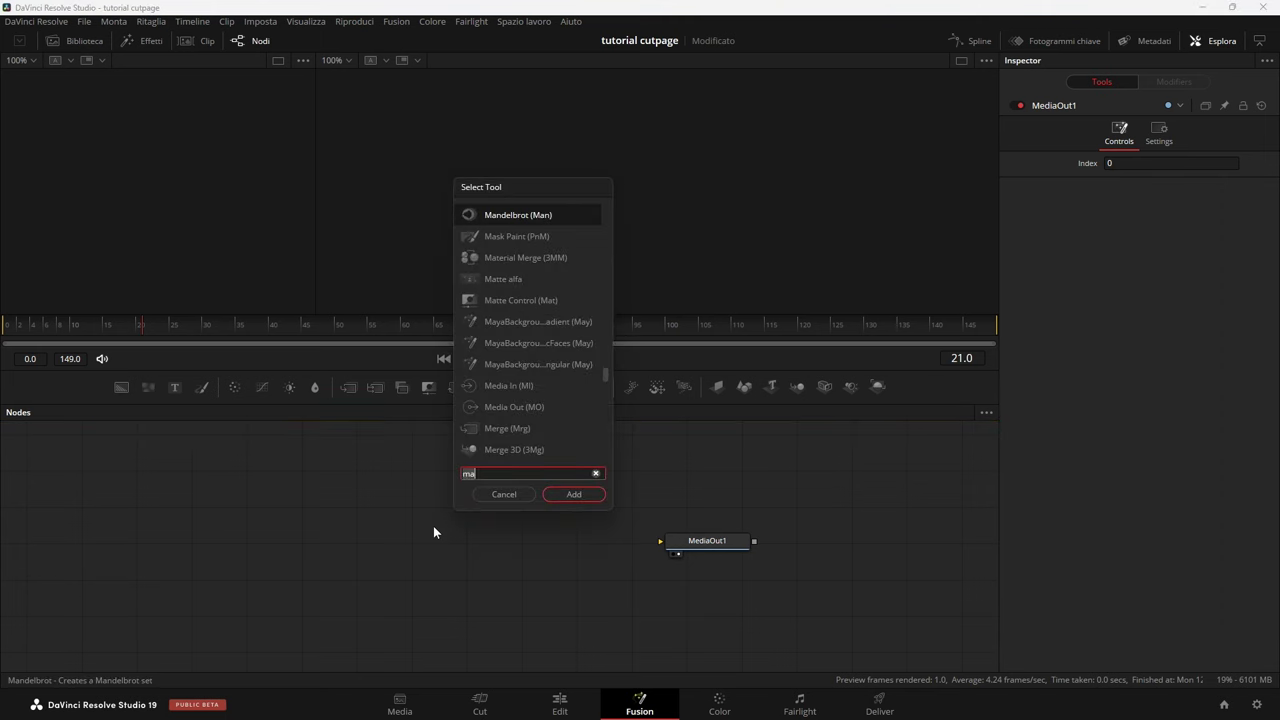
{"action": "key", "text": "BackSpace"}
{"action": "type", "text": "ult"}
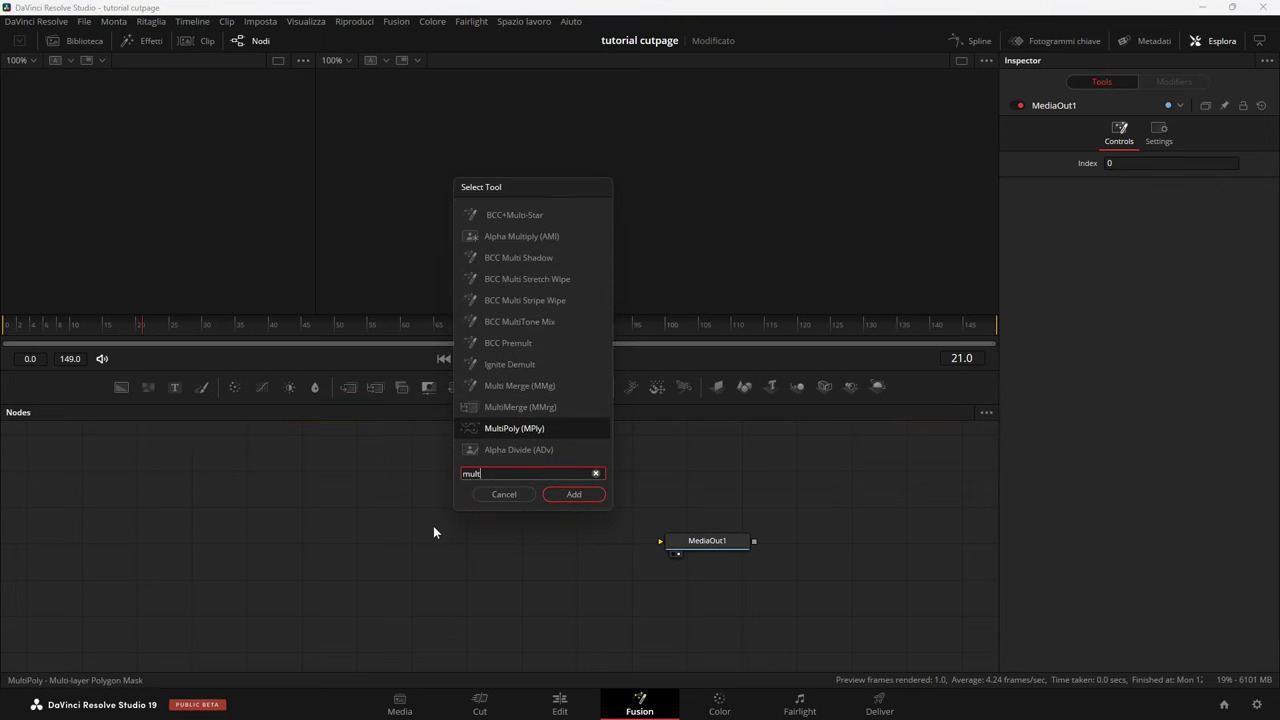
{"action": "left_click", "coordinate": [561, 490]}
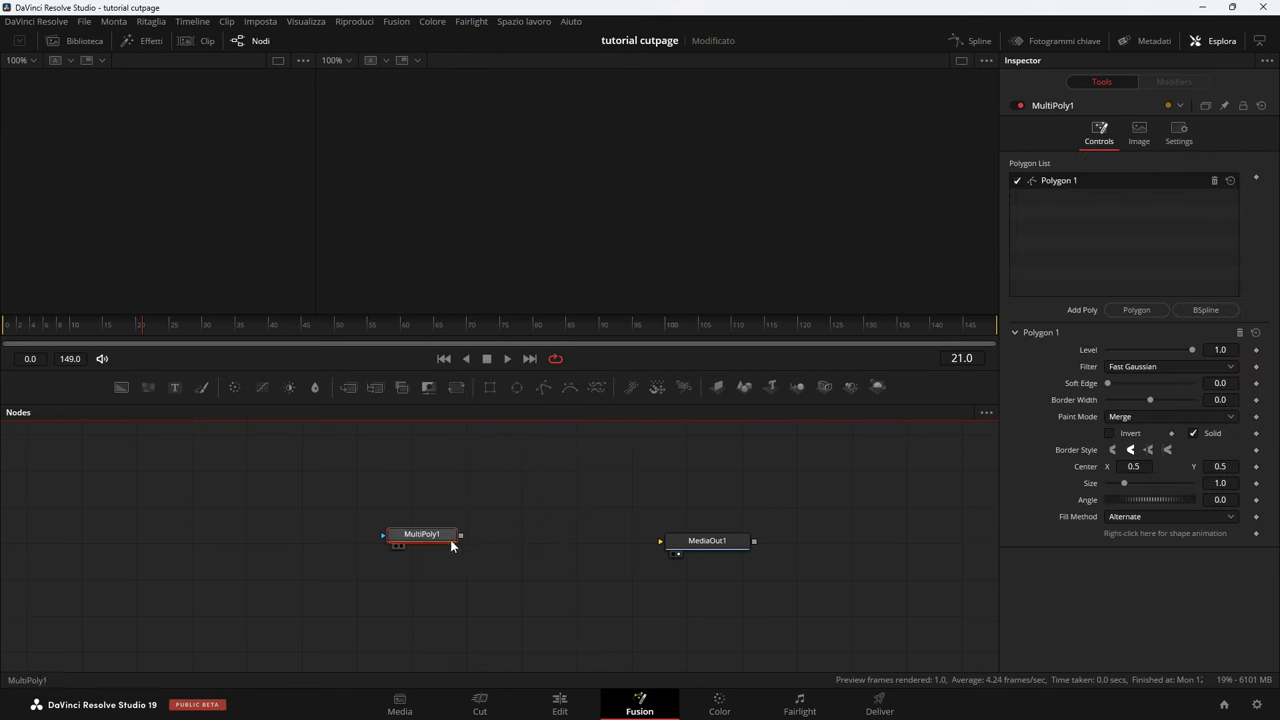
{"action": "key", "text": "2"}
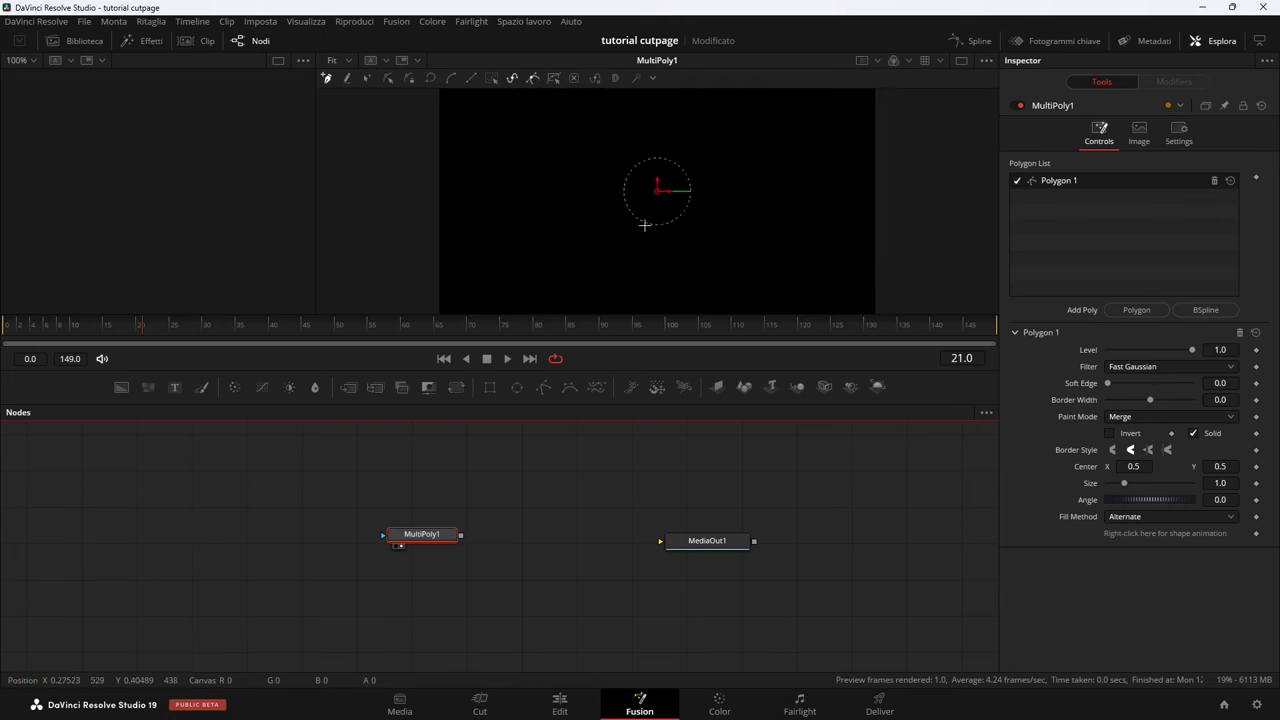
{"action": "left_click_drag", "start_coordinate": [550, 371], "coordinate": [549, 456]}
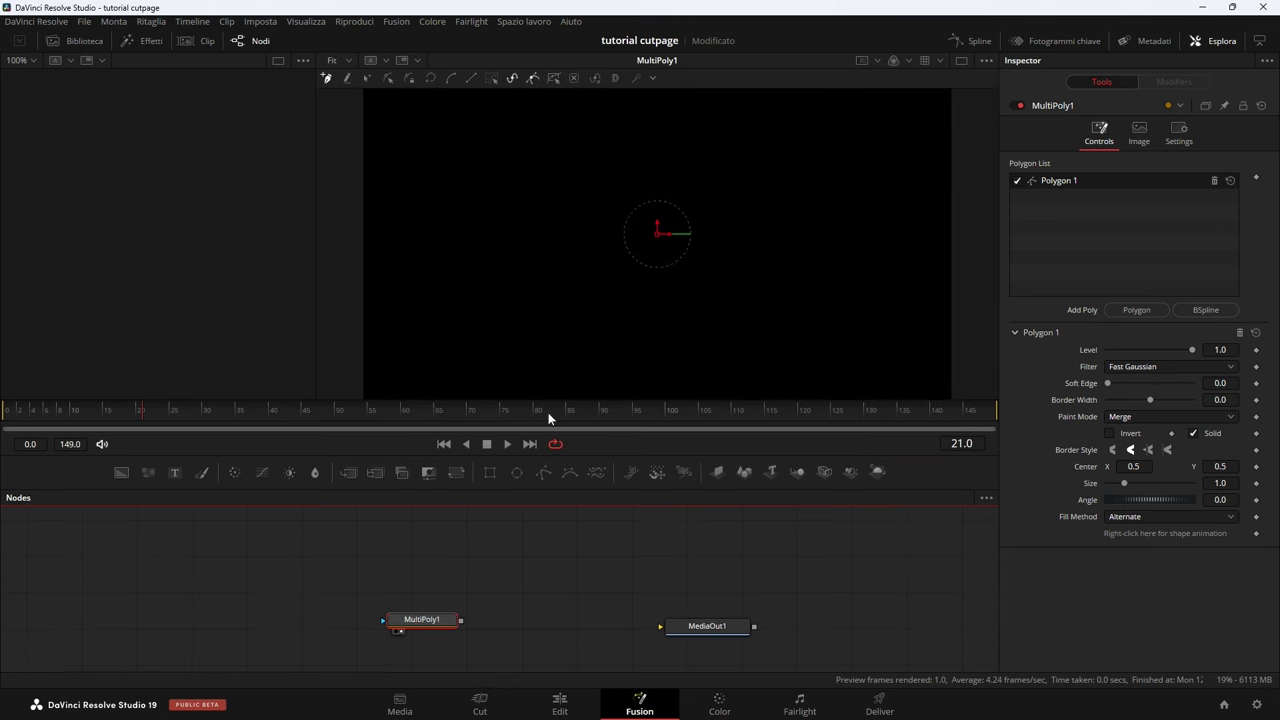
Step: Draw a freehand first shape and a closed seven-point second polygon
{"action": "mouse_move", "coordinate": [527, 140]}
{"action": "left_mouse_down"}
{"action": "mouse_move", "coordinate": [531, 274]}
{"action": "mouse_move", "coordinate": [530, 140]}
{"action": "left_mouse_up"}
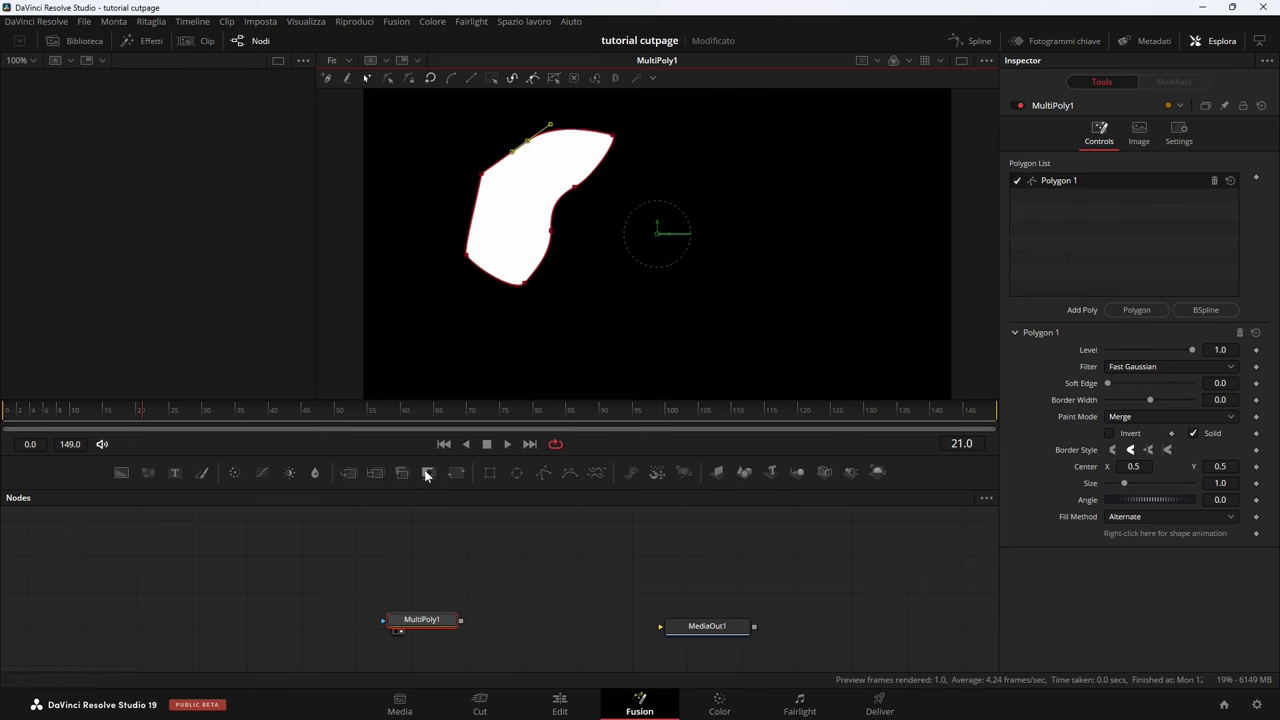
{"action": "left_click", "coordinate": [1136, 311]}
{"action": "left_click", "coordinate": [764, 208]}
{"action": "left_click", "coordinate": [736, 273]}
{"action": "left_click", "coordinate": [813, 325]}
{"action": "left_click", "coordinate": [866, 275]}
{"action": "left_click", "coordinate": [890, 252]}
{"action": "left_click", "coordinate": [865, 178]}
{"action": "left_click", "coordinate": [783, 178]}
{"action": "left_click", "coordinate": [764, 208]}
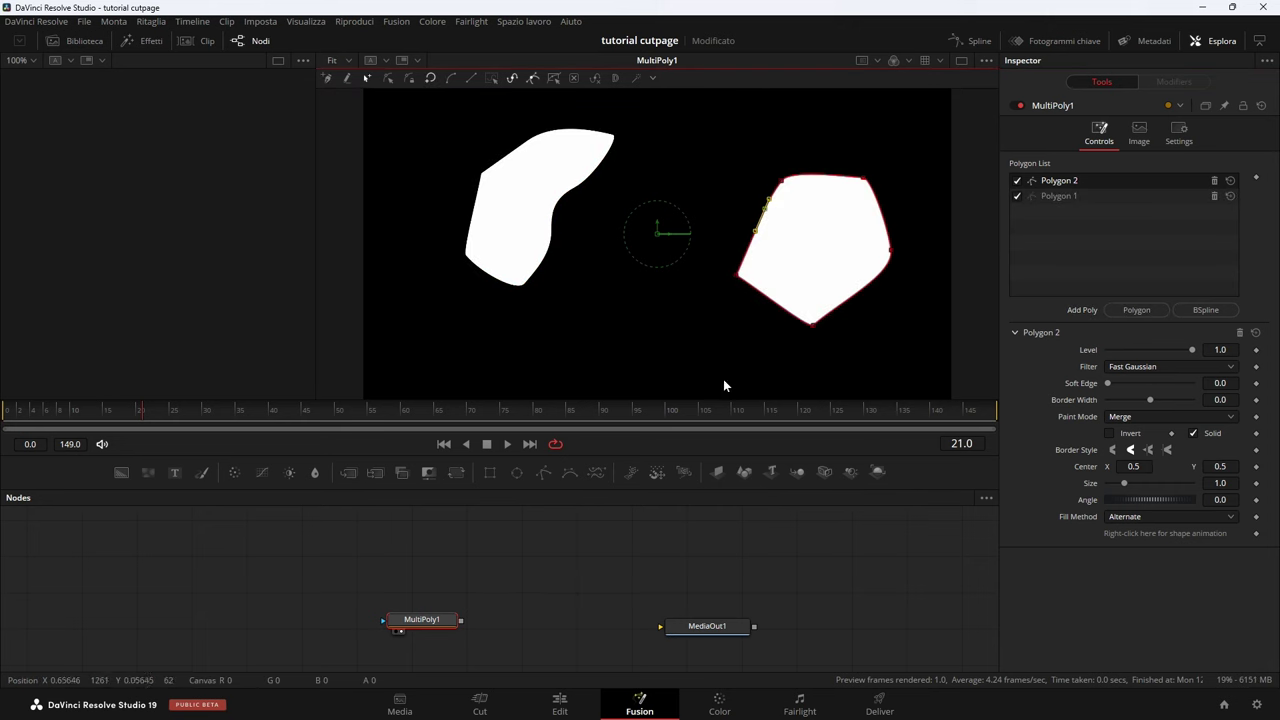
Step: Draw a third, oval-shaped polygon below the other two
{"action": "left_click", "coordinate": [1136, 310]}
{"action": "left_click", "coordinate": [625, 313]}
{"action": "left_click_drag", "start_coordinate": [590, 363], "coordinate": [605, 370]}
{"action": "left_click_drag", "start_coordinate": [762, 323], "coordinate": [745, 310]}
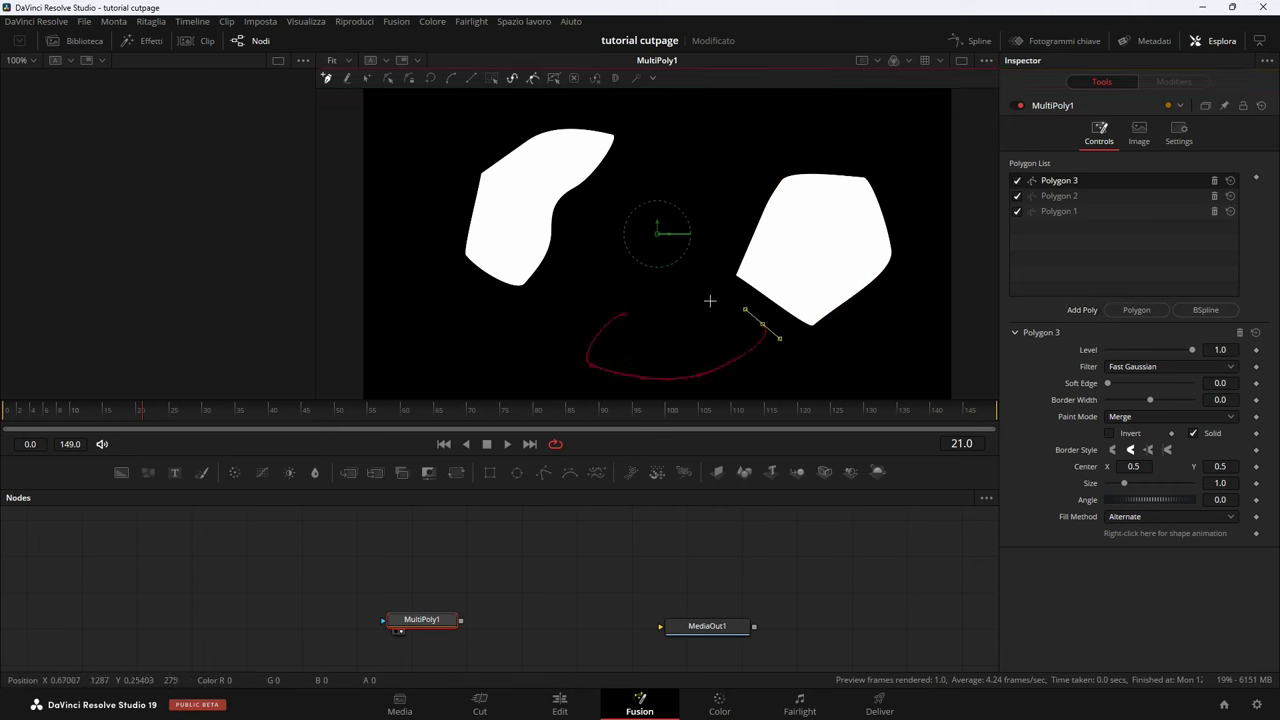
{"action": "left_click", "coordinate": [627, 317]}
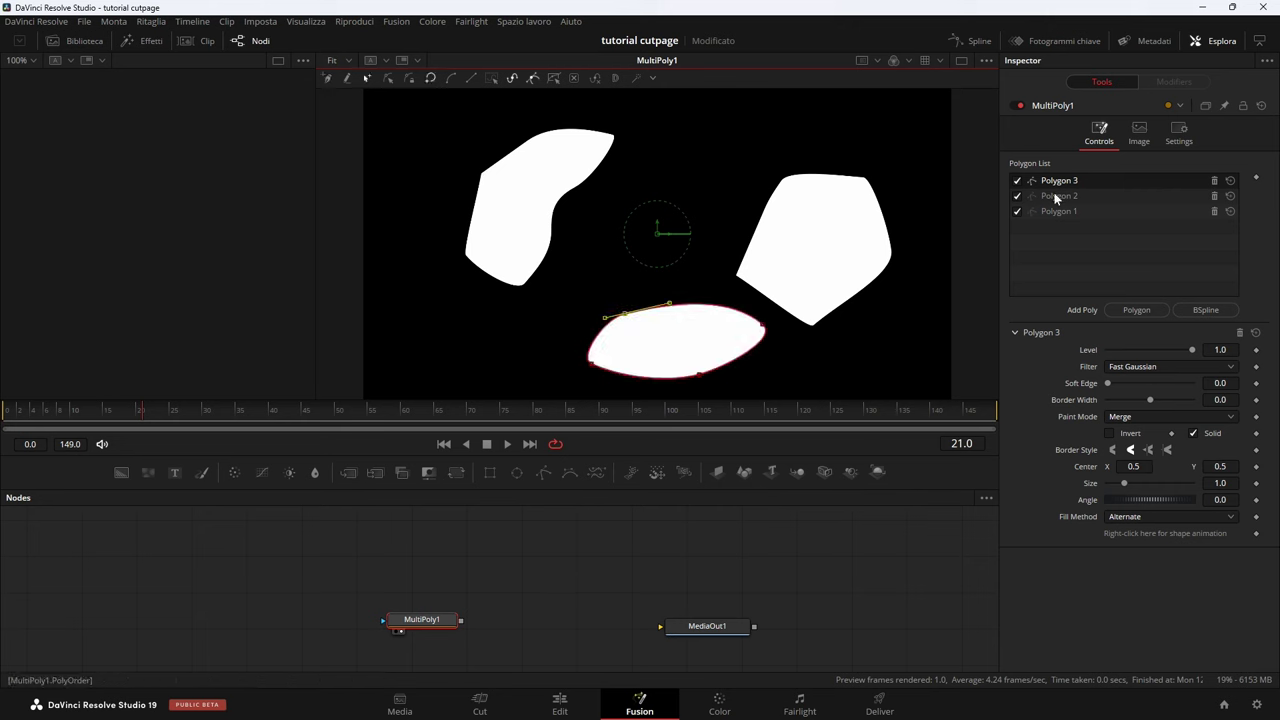
Step: Select Polygon 1 in the list and shift its Center to the right
{"action": "left_click", "coordinate": [1058, 197]}
{"action": "left_click", "coordinate": [1058, 212]}
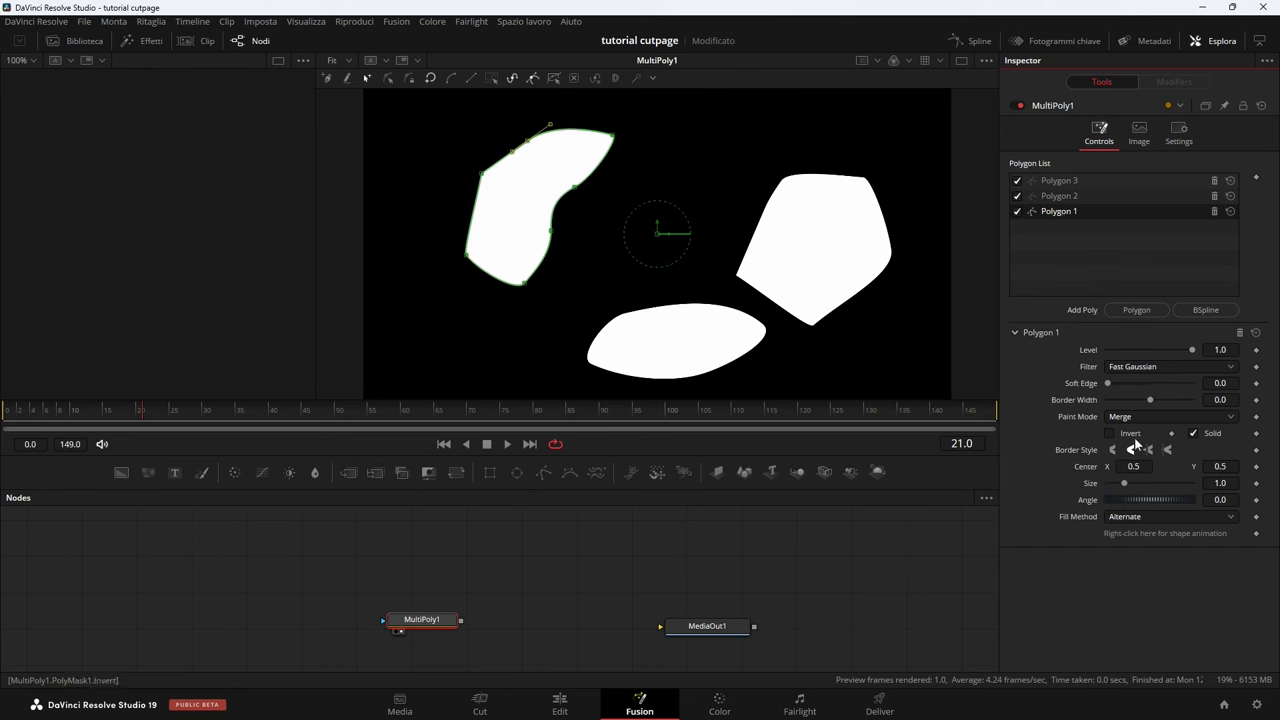
{"action": "left_click_drag", "start_coordinate": [1131, 466], "coordinate": [1175, 466]}
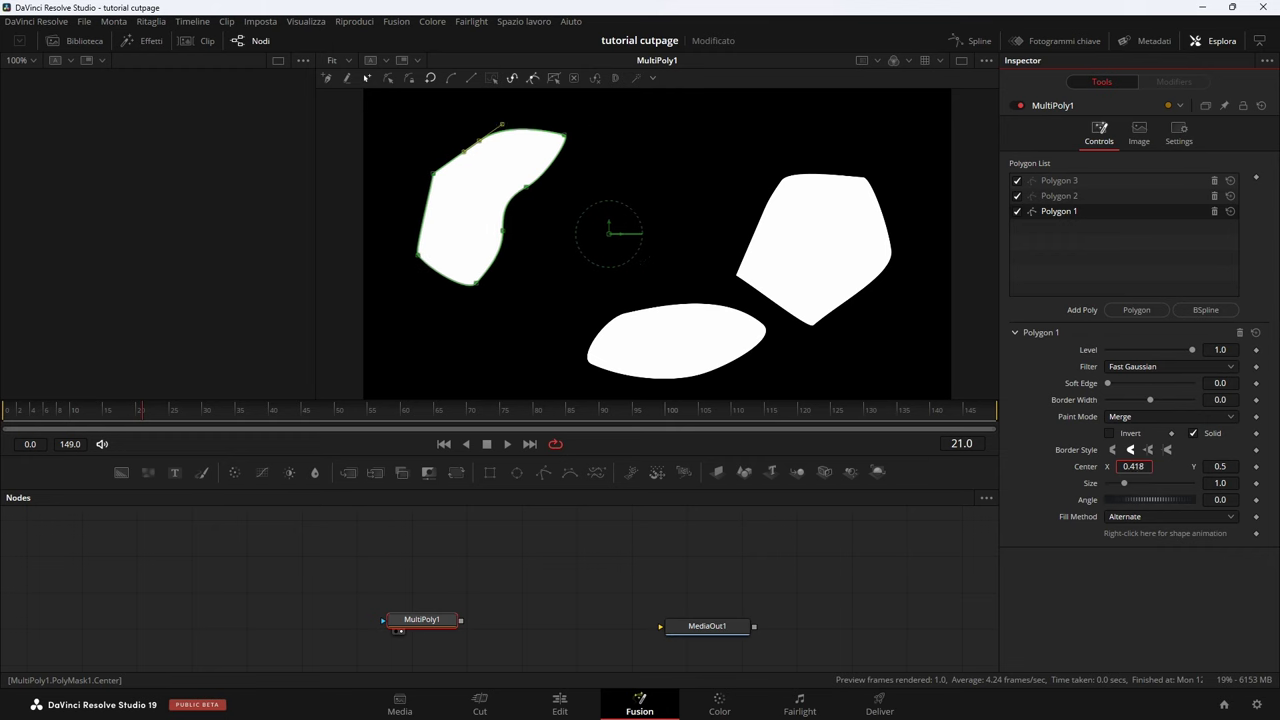
{"action": "mouse_move", "coordinate": [1133, 466]}
{"action": "left_mouse_down"}
{"action": "mouse_move", "coordinate": [1162, 502]}
{"action": "mouse_move", "coordinate": [1145, 502]}
{"action": "left_mouse_up"}
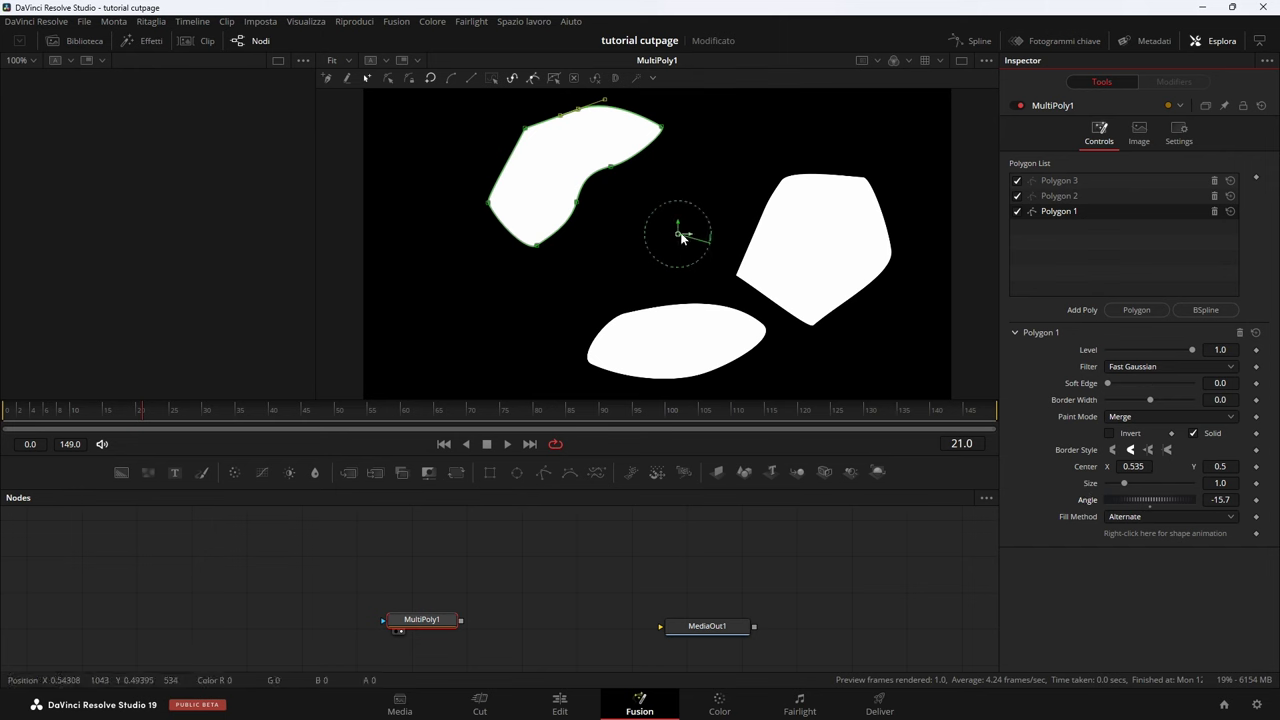
Step: Set Polygon 2's paint mode to Minimum
{"action": "left_click", "coordinate": [1122, 417]}
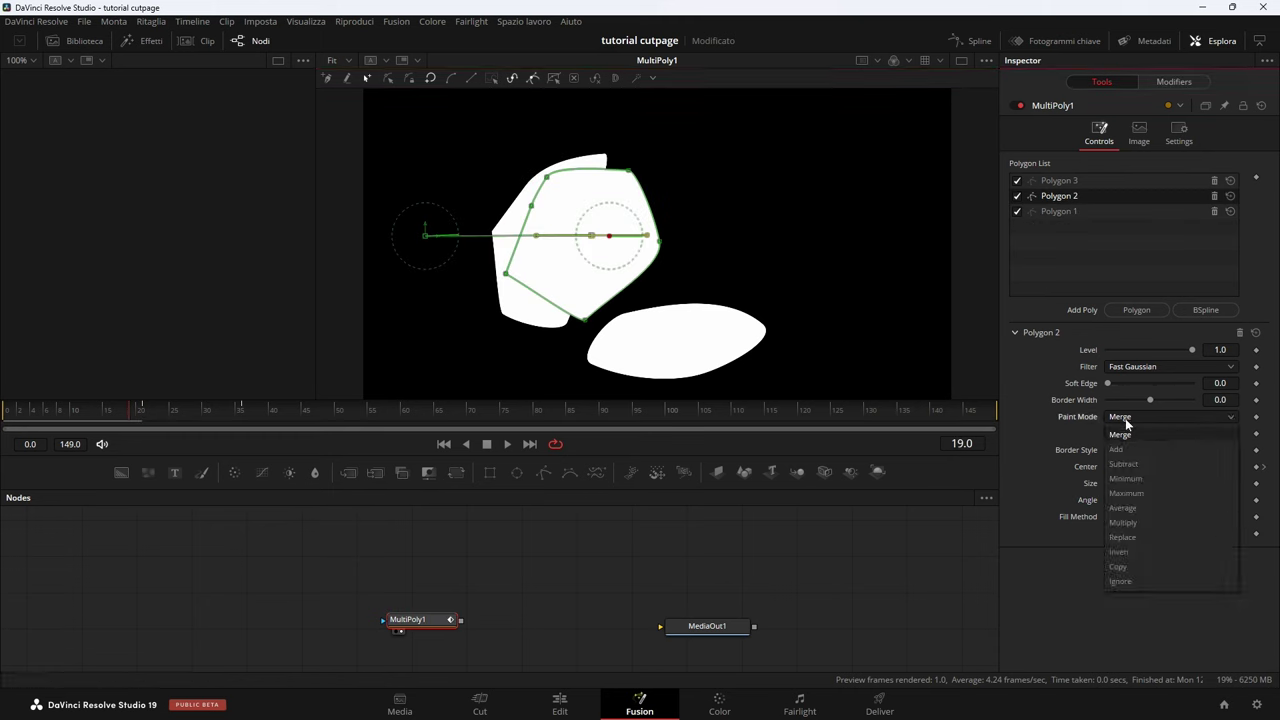
{"action": "key", "text": "Down"}
{"action": "key", "text": "Down"}
{"action": "key", "text": "Down"}
{"action": "key", "text": "Return"}
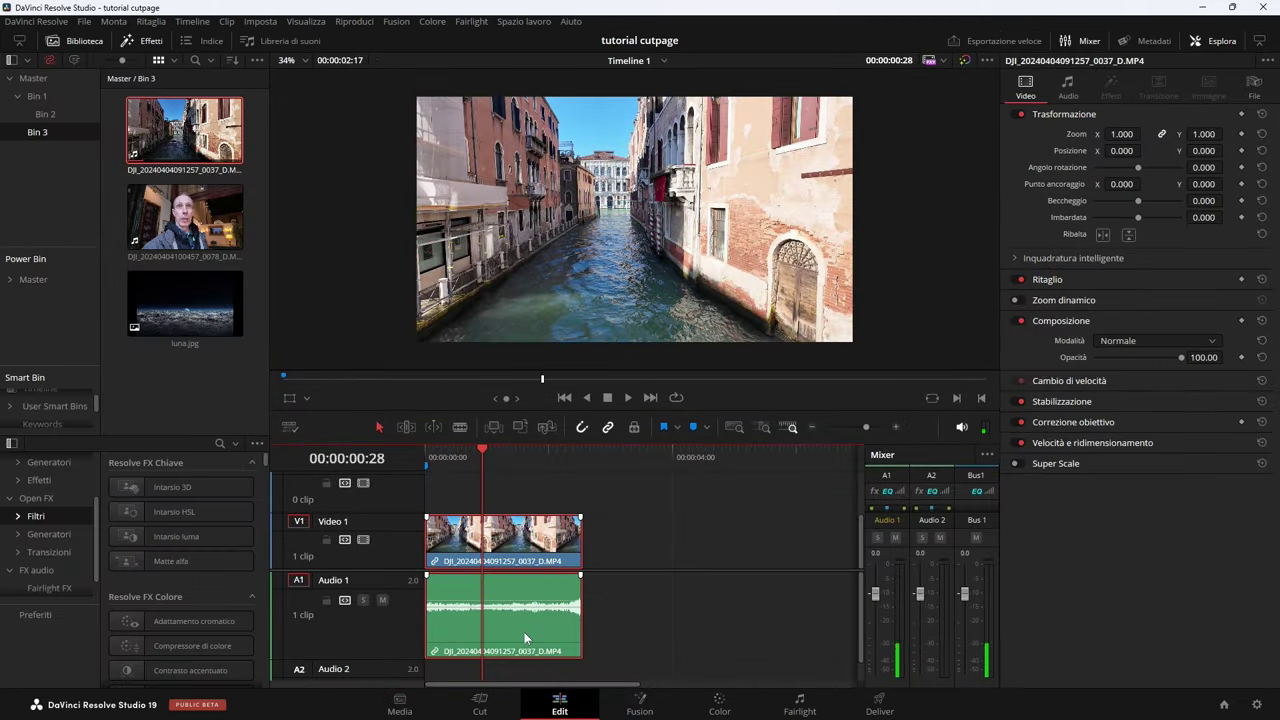
Step: Delete the canal clip's A1 audio, create a referenced composition, and load it from the bin
{"action": "left_click", "coordinate": [524, 632], "text": "alt"}
{"action": "key", "text": "Delete"}
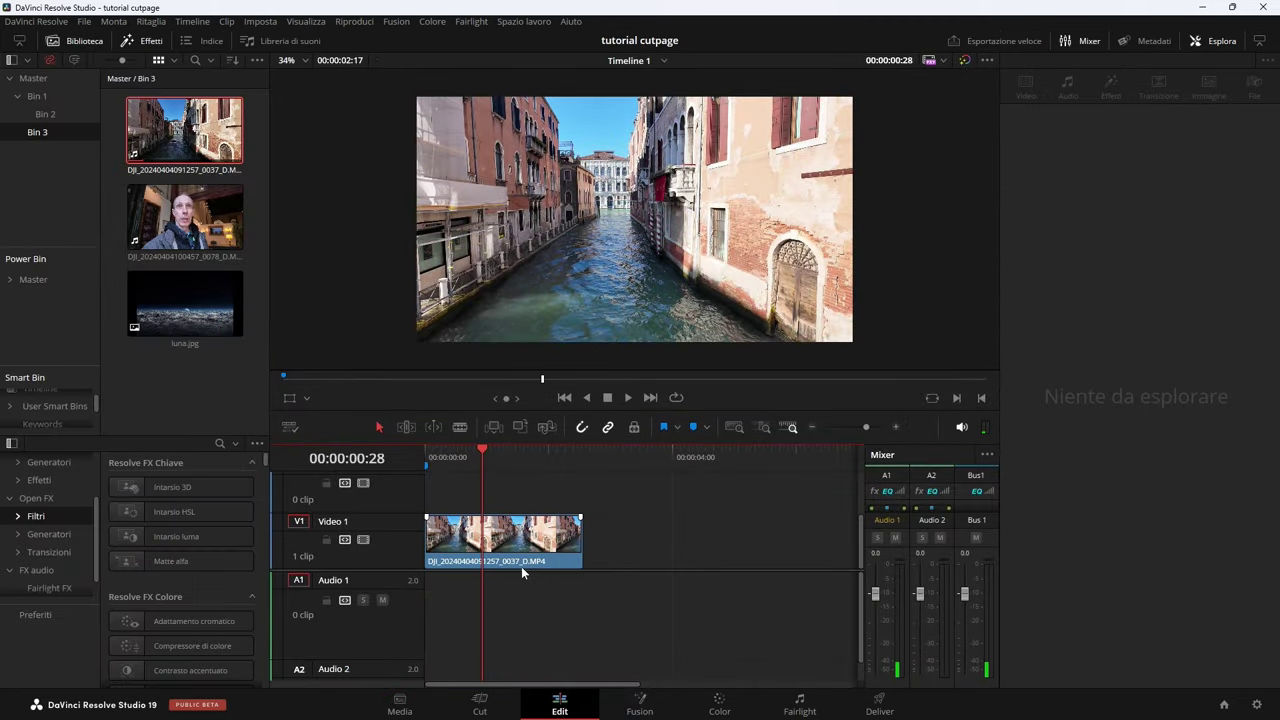
{"action": "left_click", "coordinate": [517, 550]}
{"action": "right_click", "coordinate": [512, 521]}
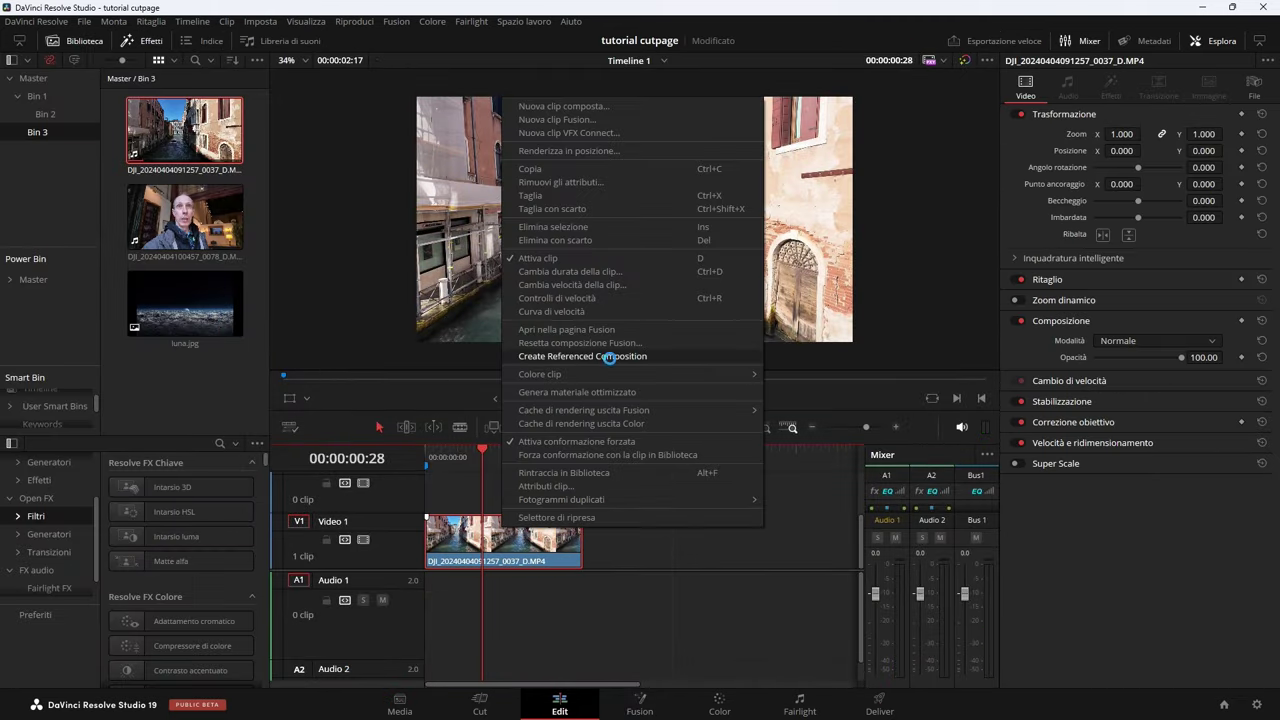
{"action": "left_click", "coordinate": [580, 357]}
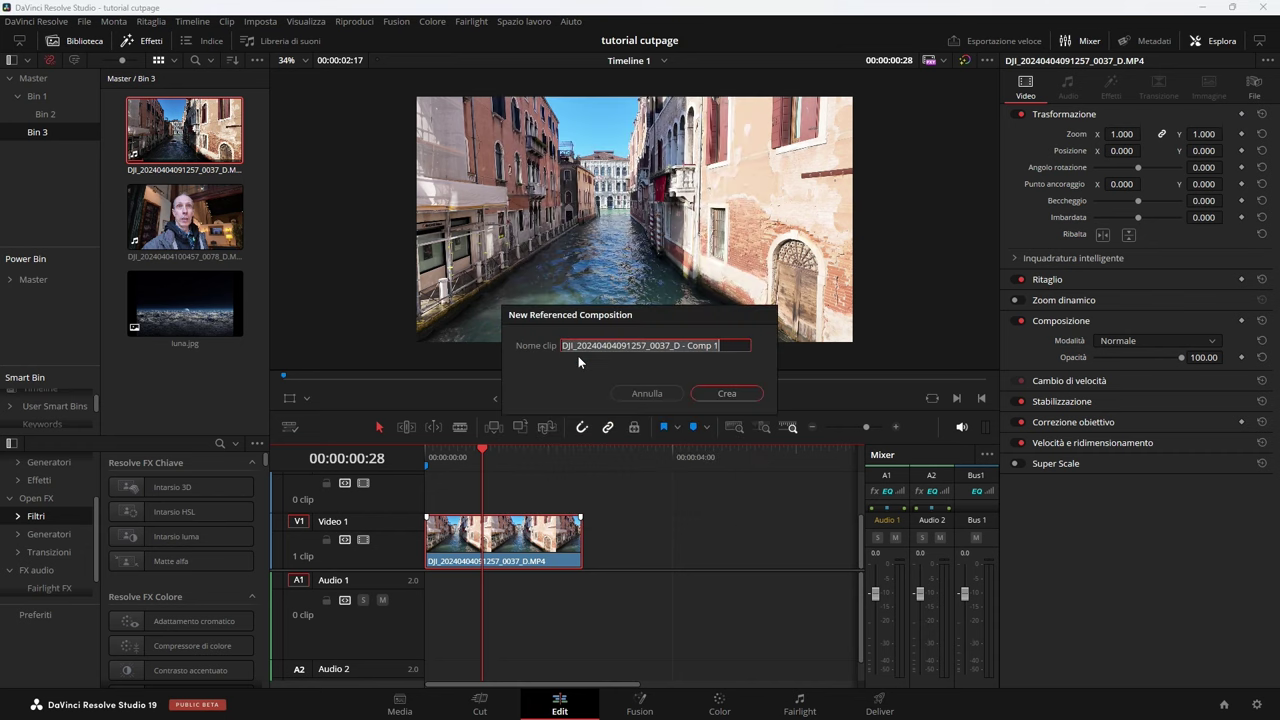
{"action": "left_click", "coordinate": [714, 398]}
{"action": "double_click", "coordinate": [184, 134]}
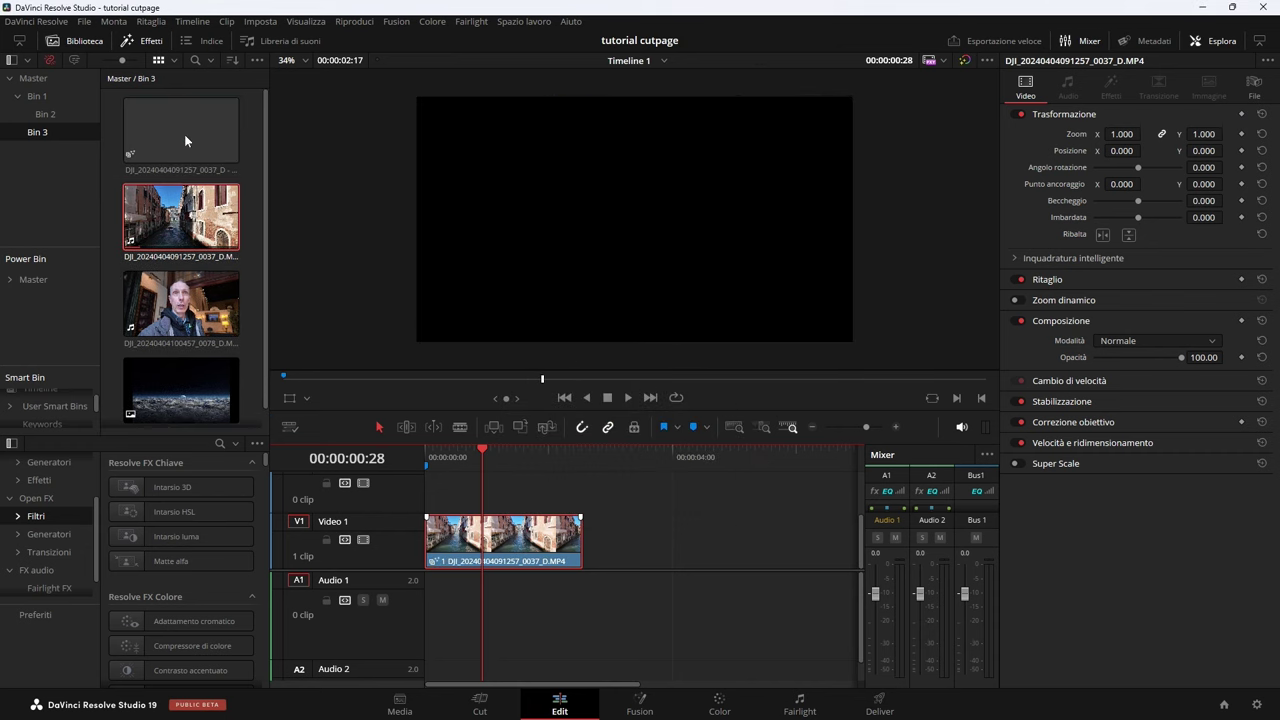
{"action": "left_click", "coordinate": [643, 704]}
Step: Insert a DVE node after MediaIn1 using the 'dve' tool search
{"action": "left_click_drag", "start_coordinate": [101, 562], "coordinate": [239, 565]}
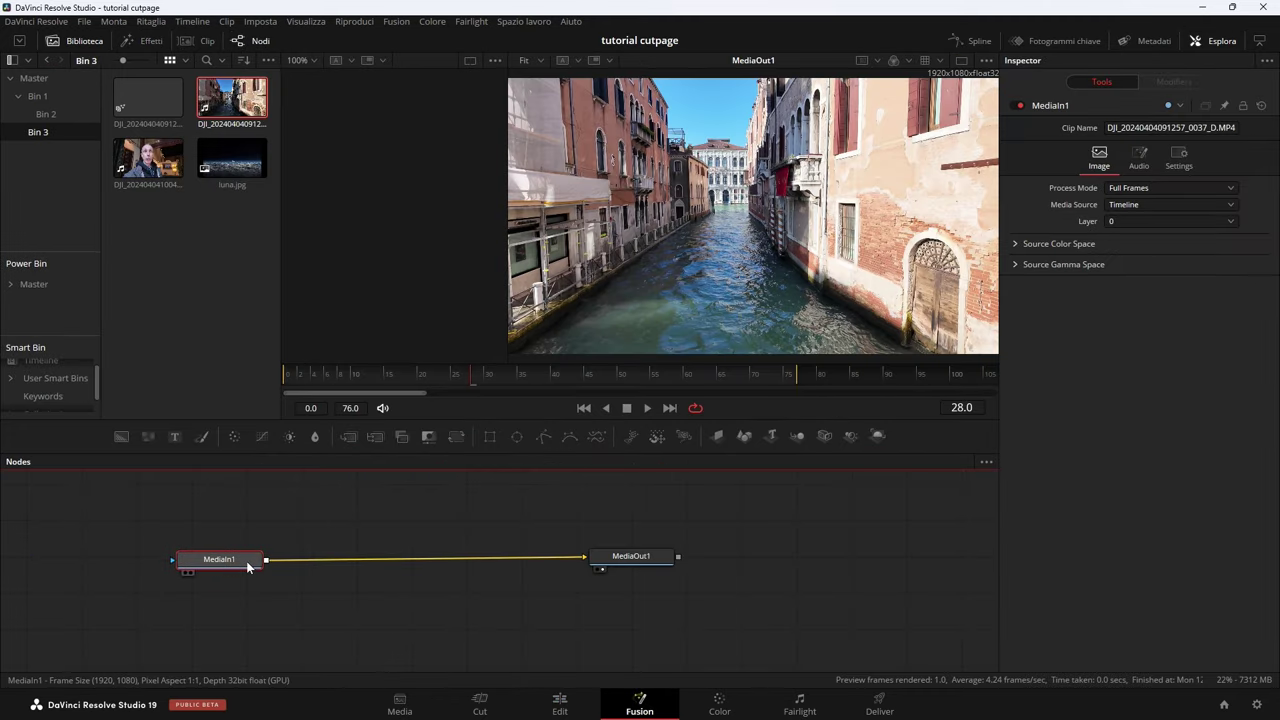
{"action": "key", "text": "shift+space"}
{"action": "type", "text": "dve"}
{"action": "key", "text": "Return"}
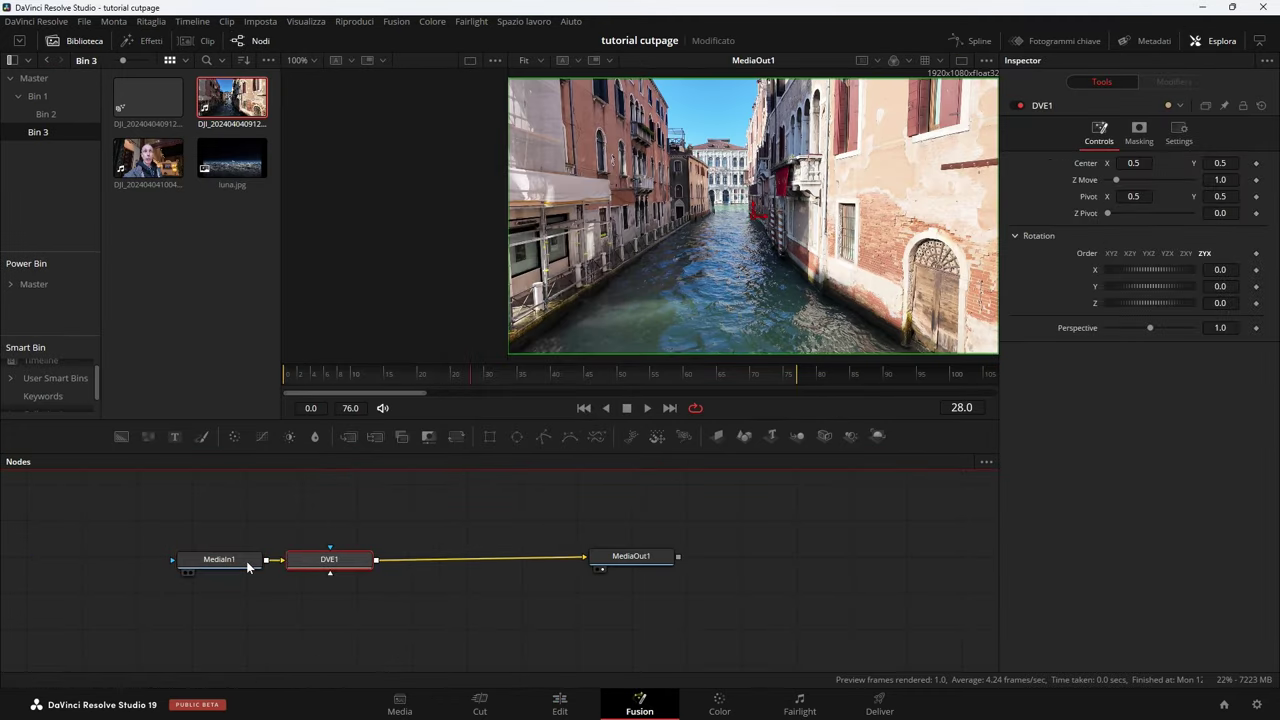
{"action": "left_click_drag", "start_coordinate": [294, 566], "coordinate": [357, 563]}
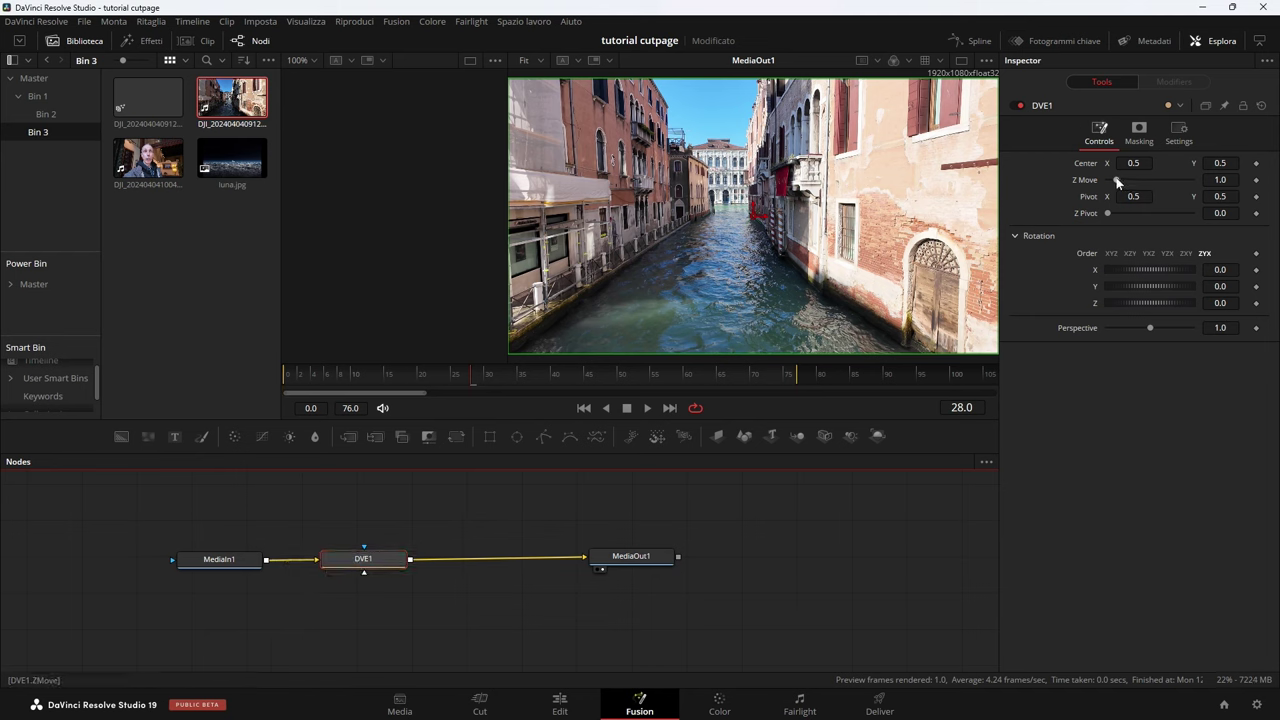
Step: Push the canal image back and tilt it in perspective, raising it slightly
{"action": "left_click_drag", "start_coordinate": [1116, 180], "coordinate": [1128, 181]}
{"action": "left_click_drag", "start_coordinate": [1137, 270], "coordinate": [1142, 289]}
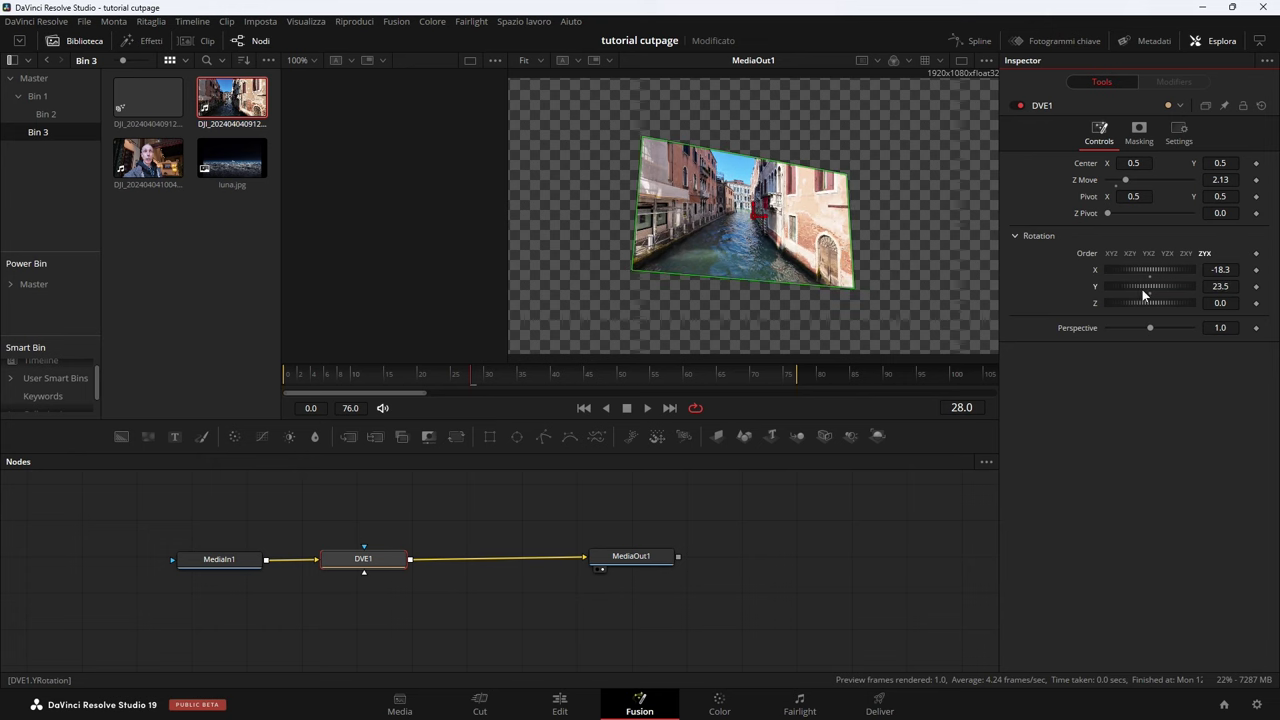
{"action": "left_click_drag", "start_coordinate": [676, 230], "coordinate": [676, 185]}
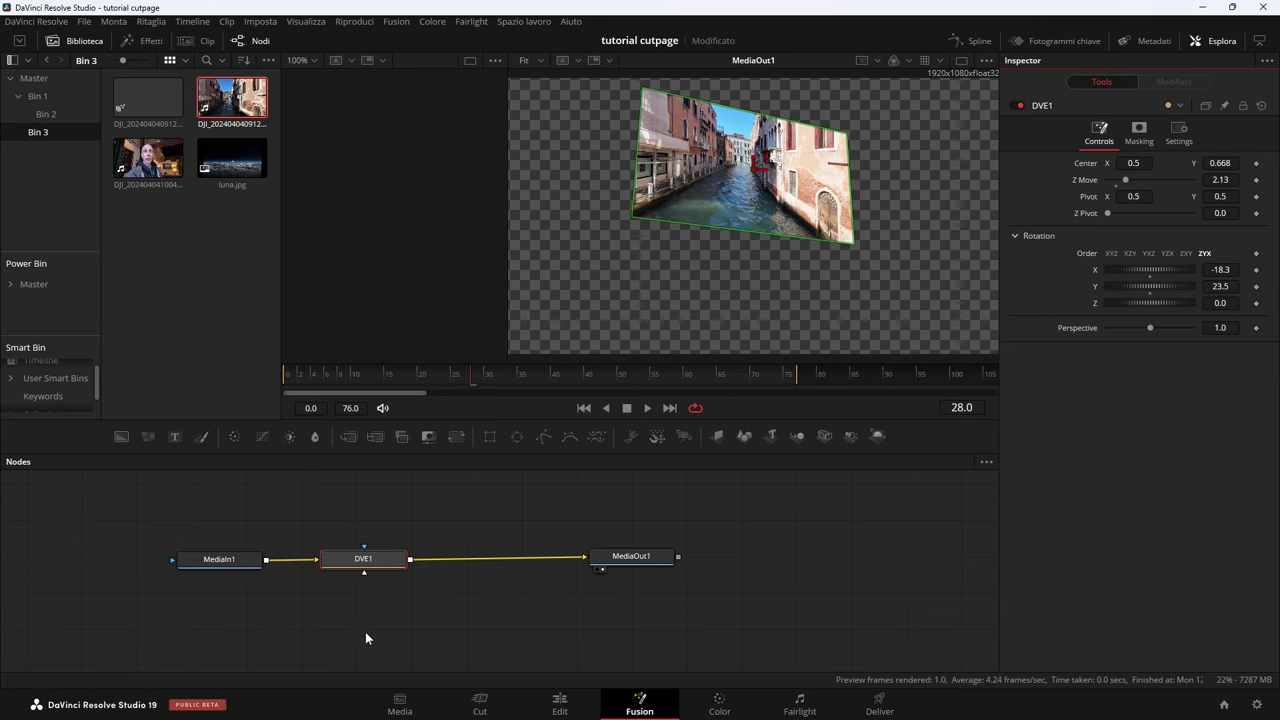
{"action": "key", "text": "shift+4"}
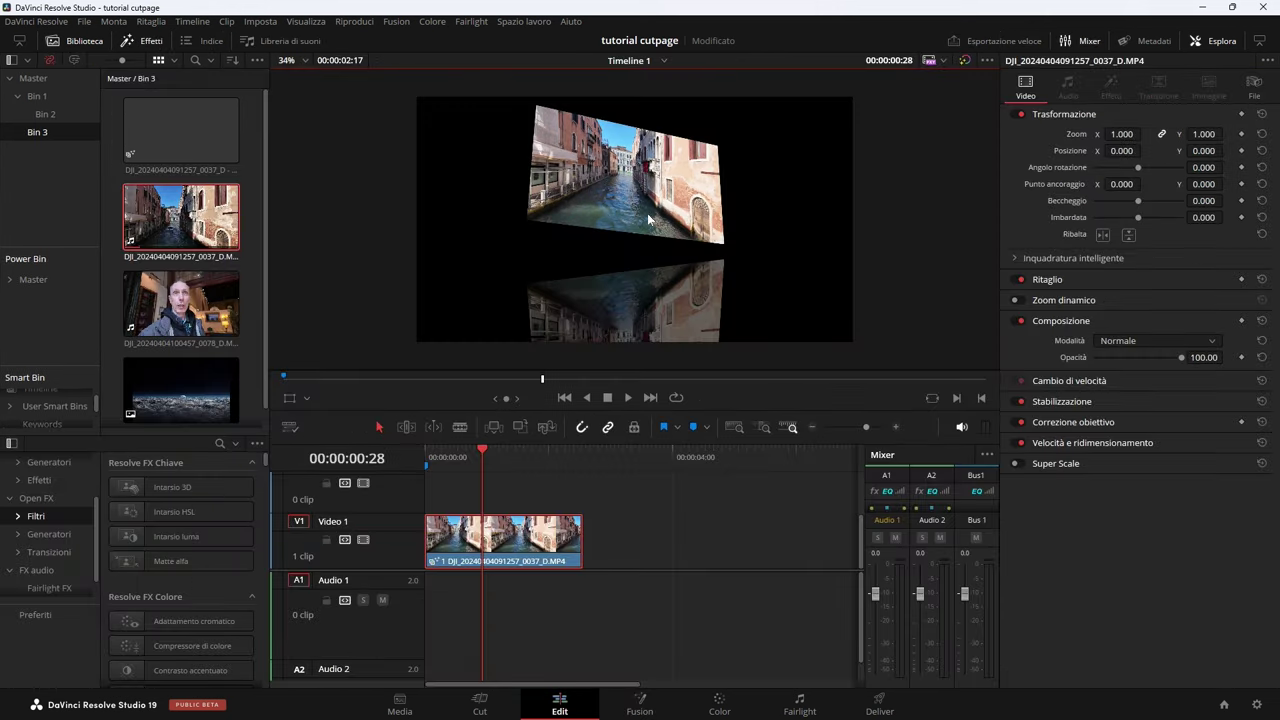
Step: Place the 0078 talking clip on V1 after the canal clip
{"action": "left_click_drag", "start_coordinate": [181, 303], "coordinate": [582, 545]}
{"action": "left_click", "coordinate": [648, 468]}
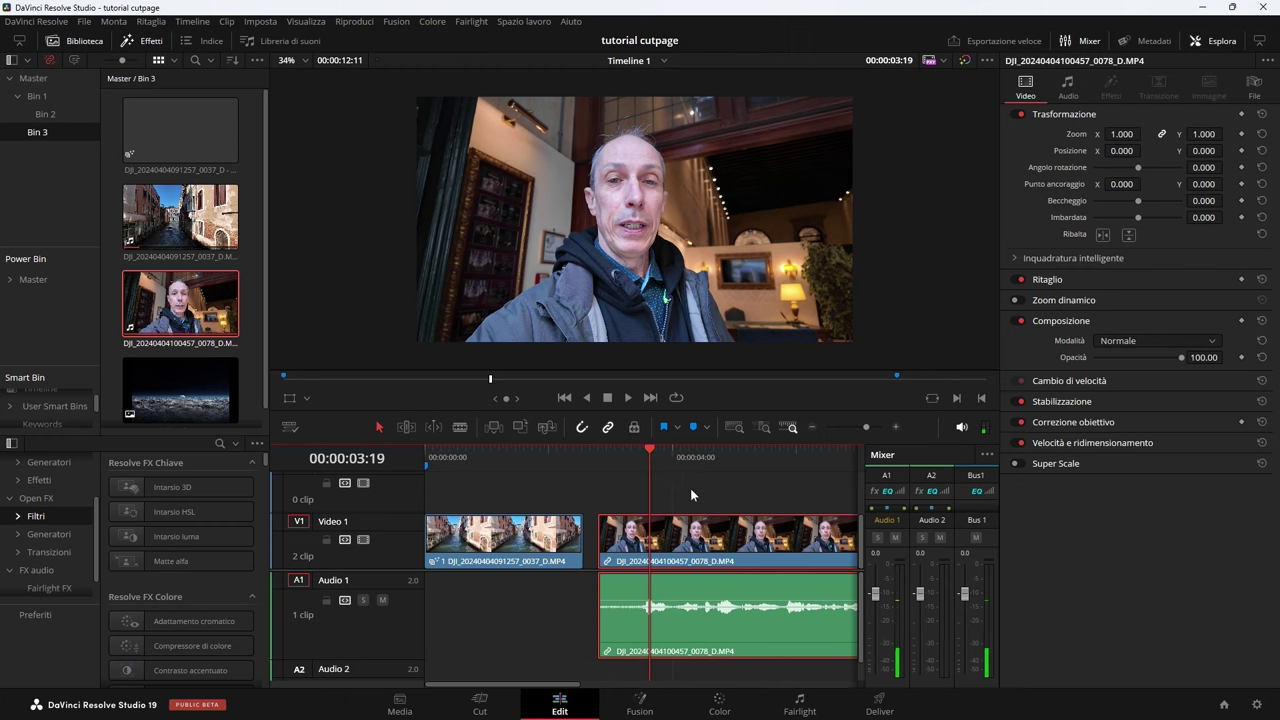
{"action": "left_click", "coordinate": [164, 130]}
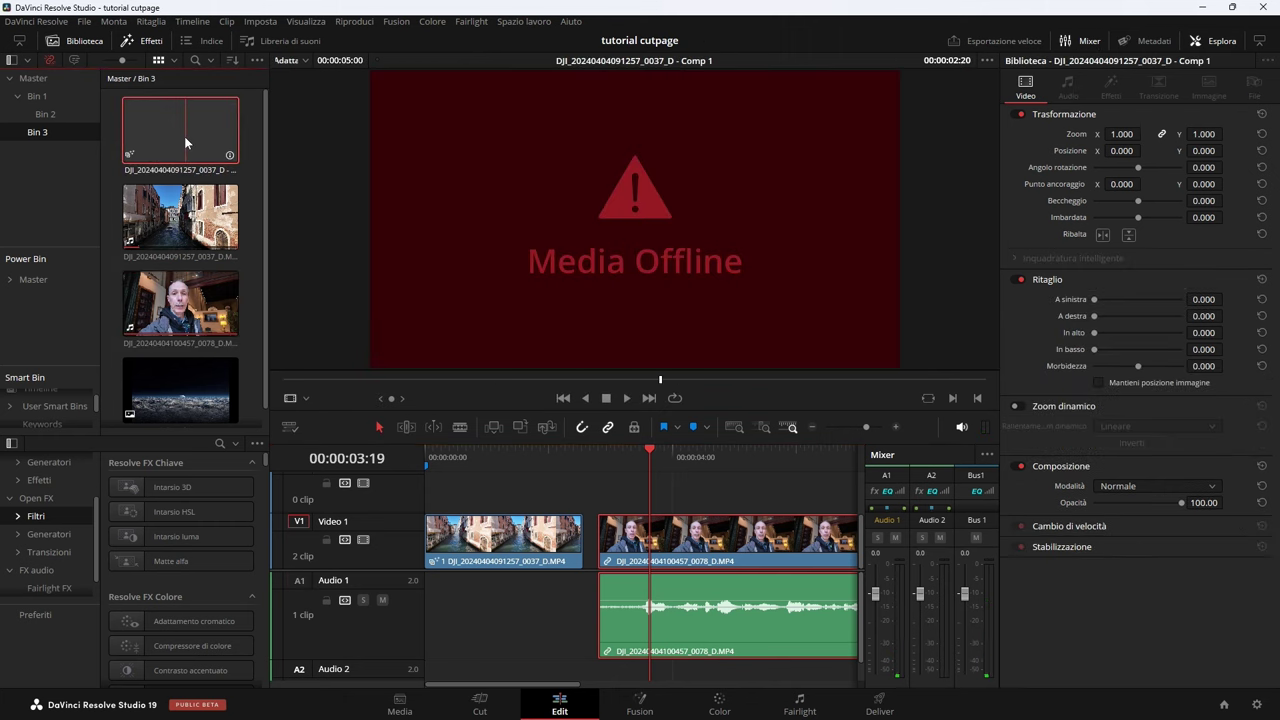
Step: Link the talking clip to the referenced composition and save the project
{"action": "left_click", "coordinate": [657, 560]}
{"action": "right_click", "coordinate": [656, 559]}
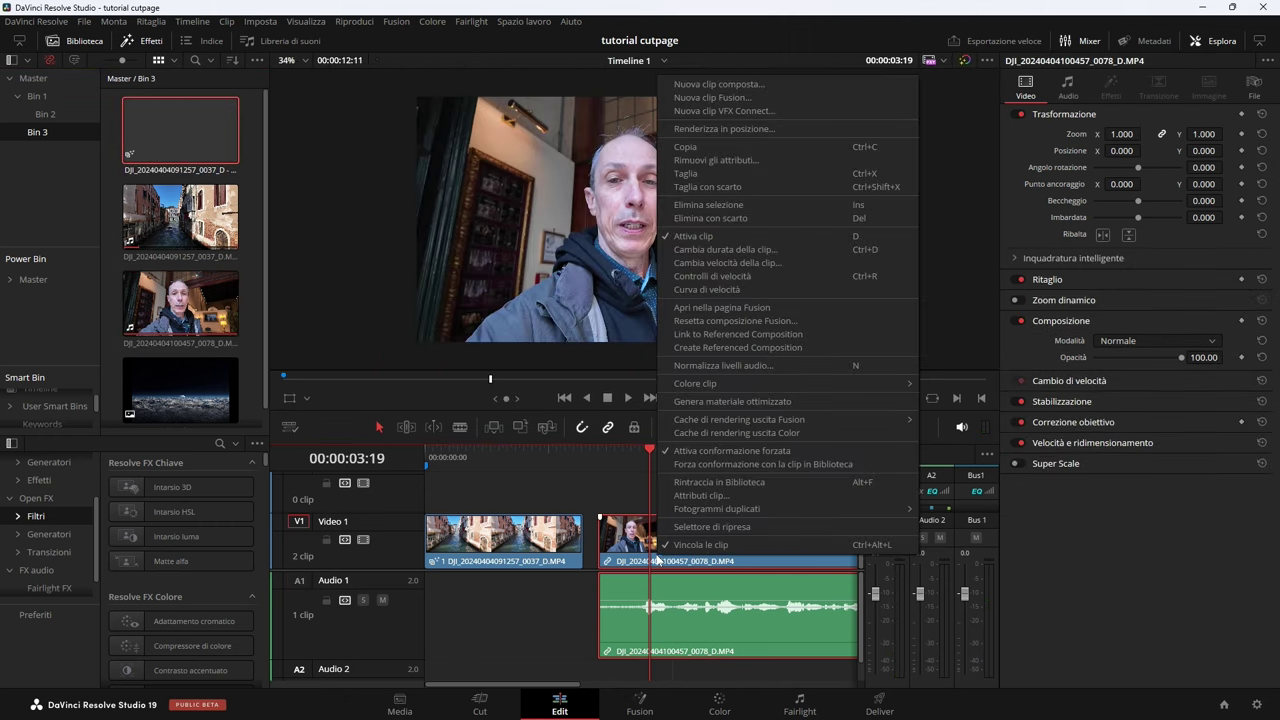
{"action": "left_click", "coordinate": [695, 335]}
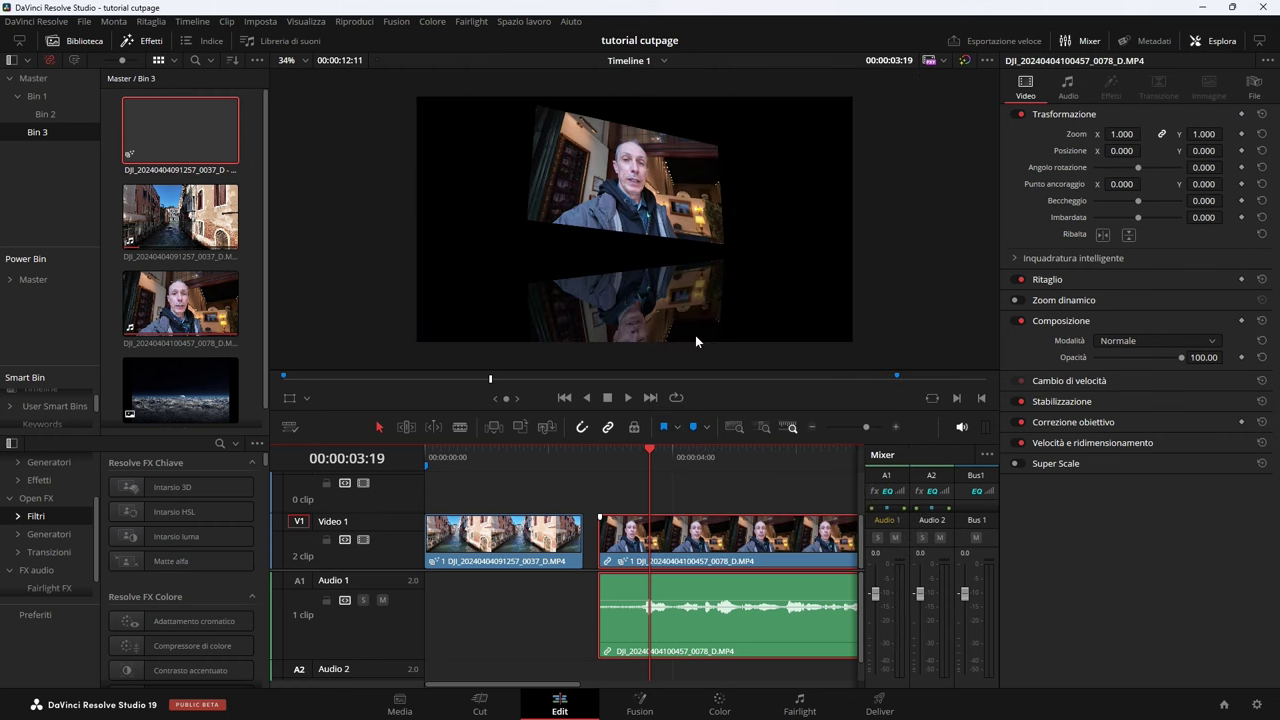
{"action": "key", "text": "ctrl+s"}
Step: Open the shared composition in Fusion and make room after Transform1
{"action": "left_click", "coordinate": [638, 705]}
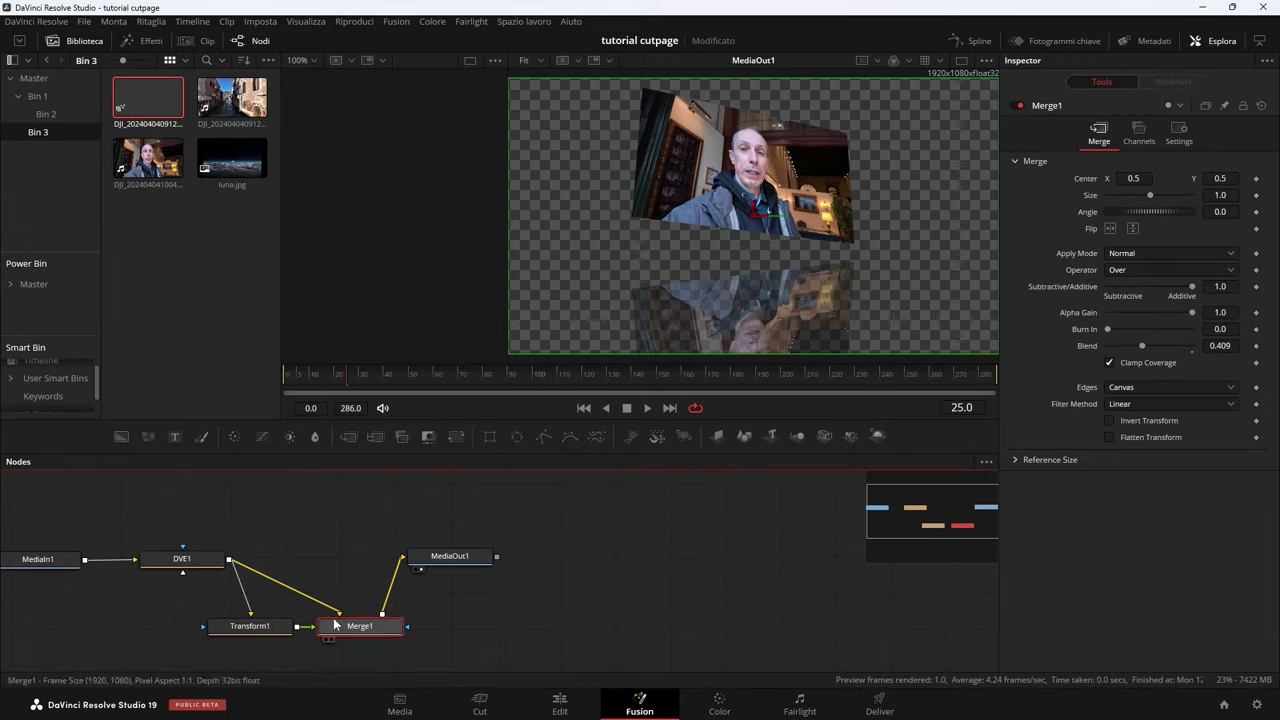
{"action": "left_click_drag", "start_coordinate": [249, 626], "coordinate": [214, 626]}
{"action": "left_click_drag", "start_coordinate": [360, 627], "coordinate": [410, 628]}
{"action": "left_click", "coordinate": [237, 627]}
Step: Add a Blur node after Transform1 with a blur size of 20.5
{"action": "key", "text": "shift+space"}
{"action": "type", "text": "bluir"}
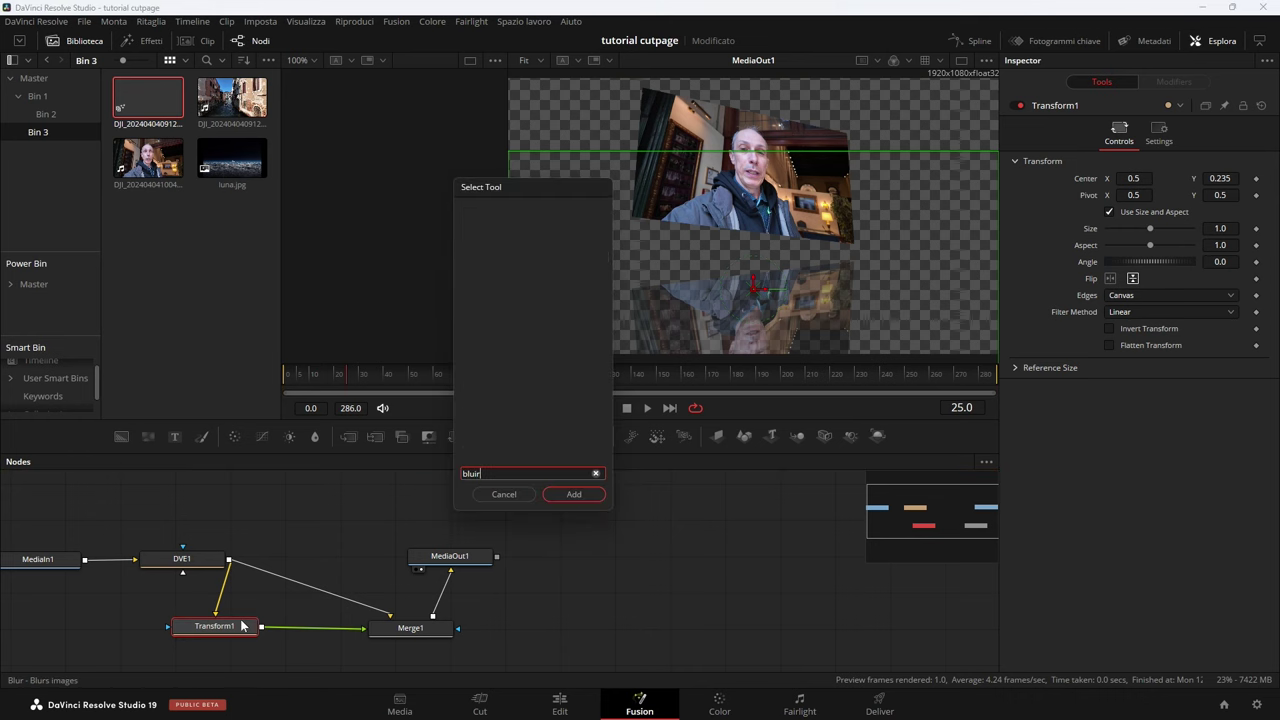
{"action": "key", "text": "BackSpace"}
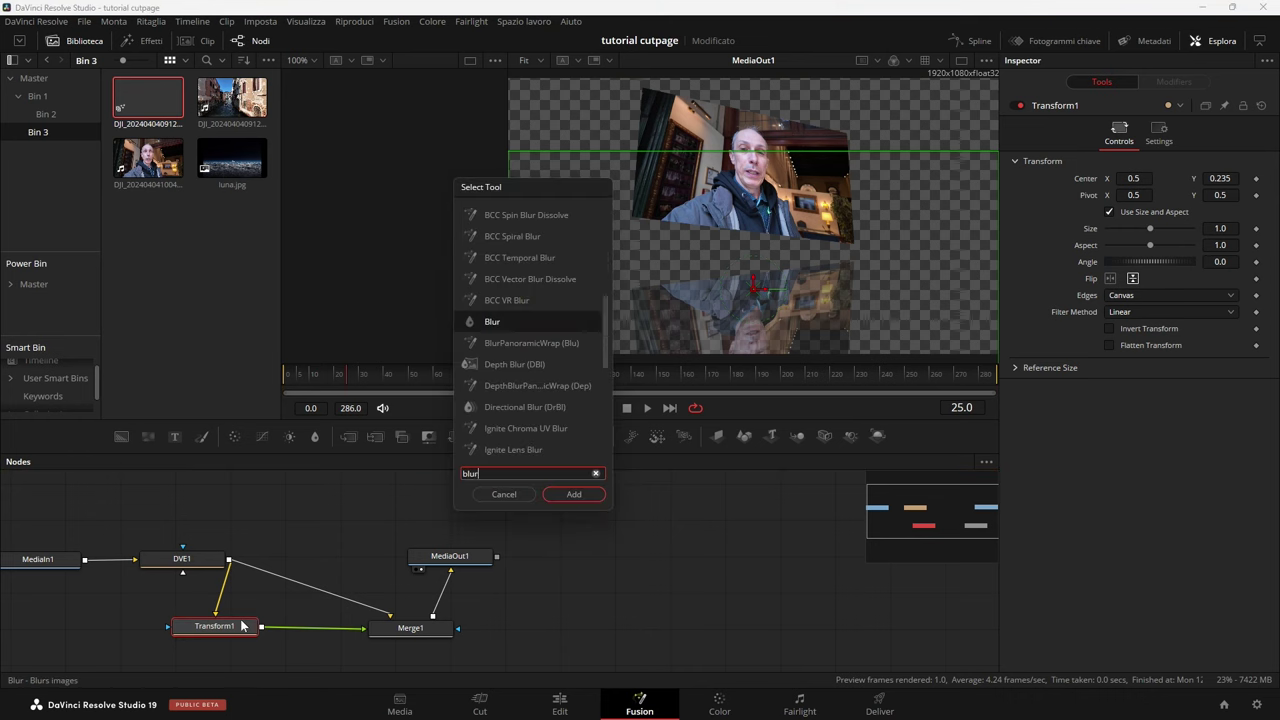
{"action": "key", "text": "Return"}
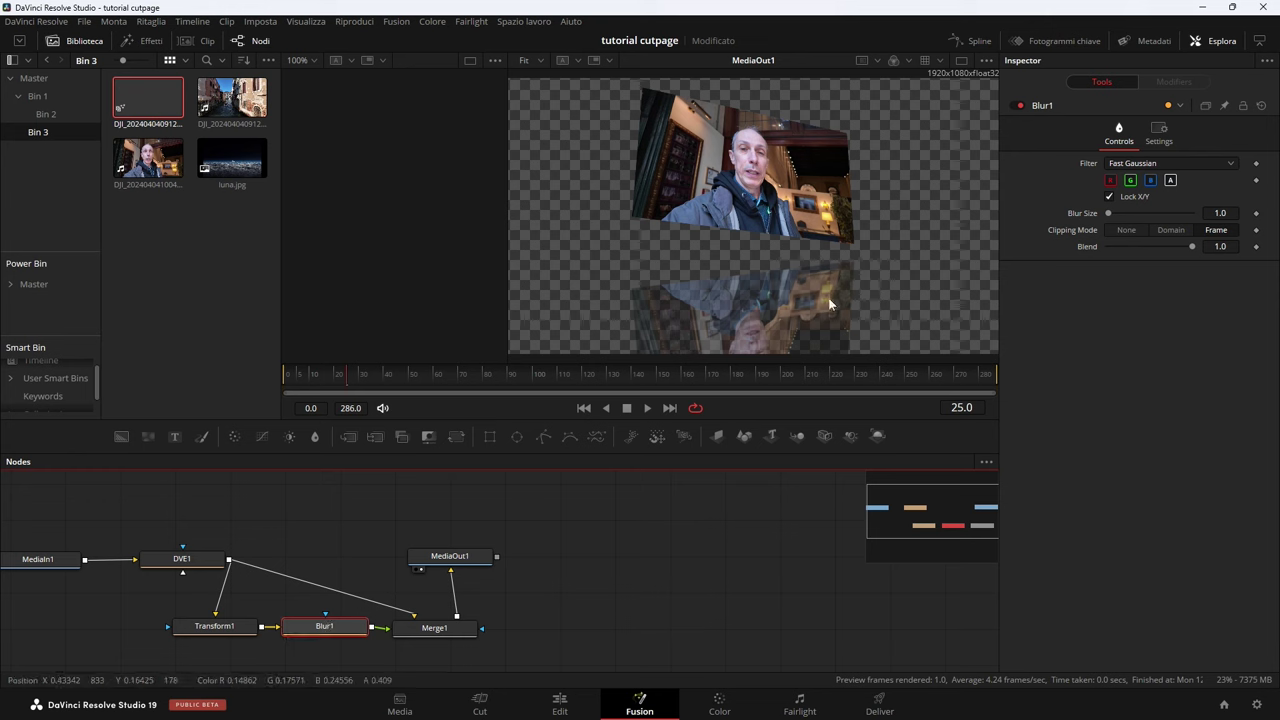
{"action": "left_click", "coordinate": [1111, 214]}
{"action": "left_click_drag", "start_coordinate": [1111, 213], "coordinate": [1128, 216]}
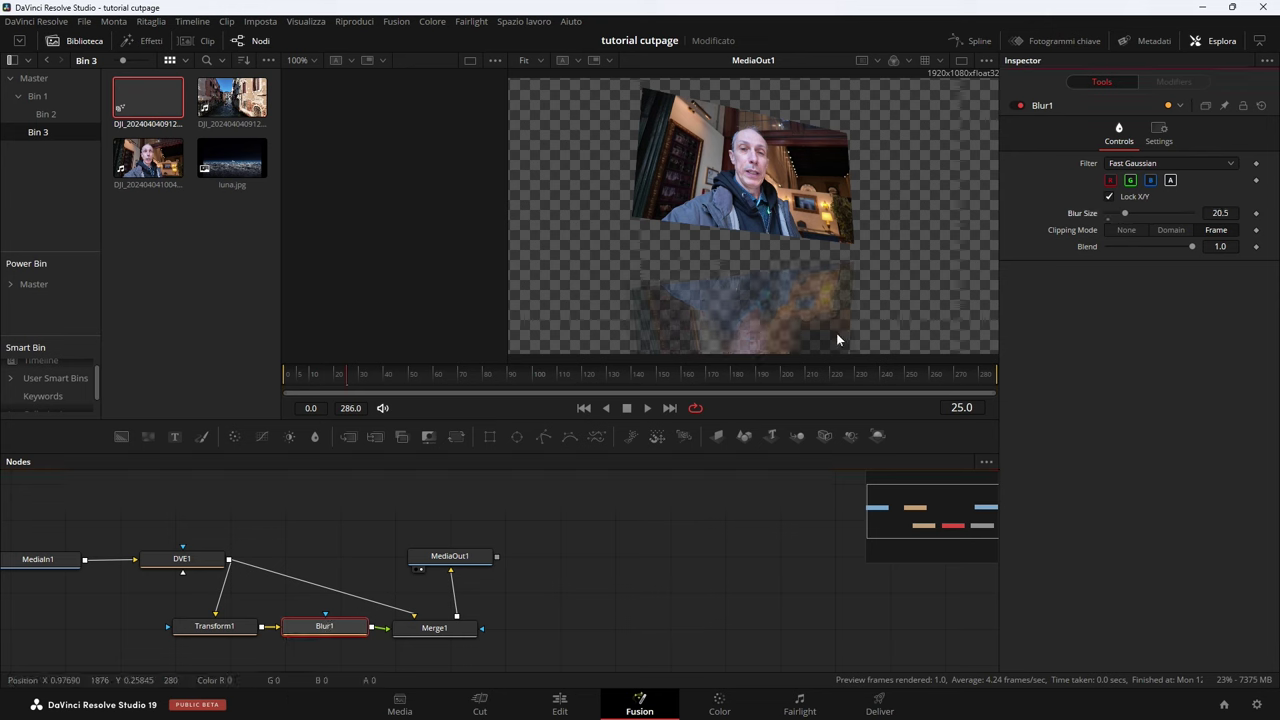
{"action": "left_click", "coordinate": [560, 705]}
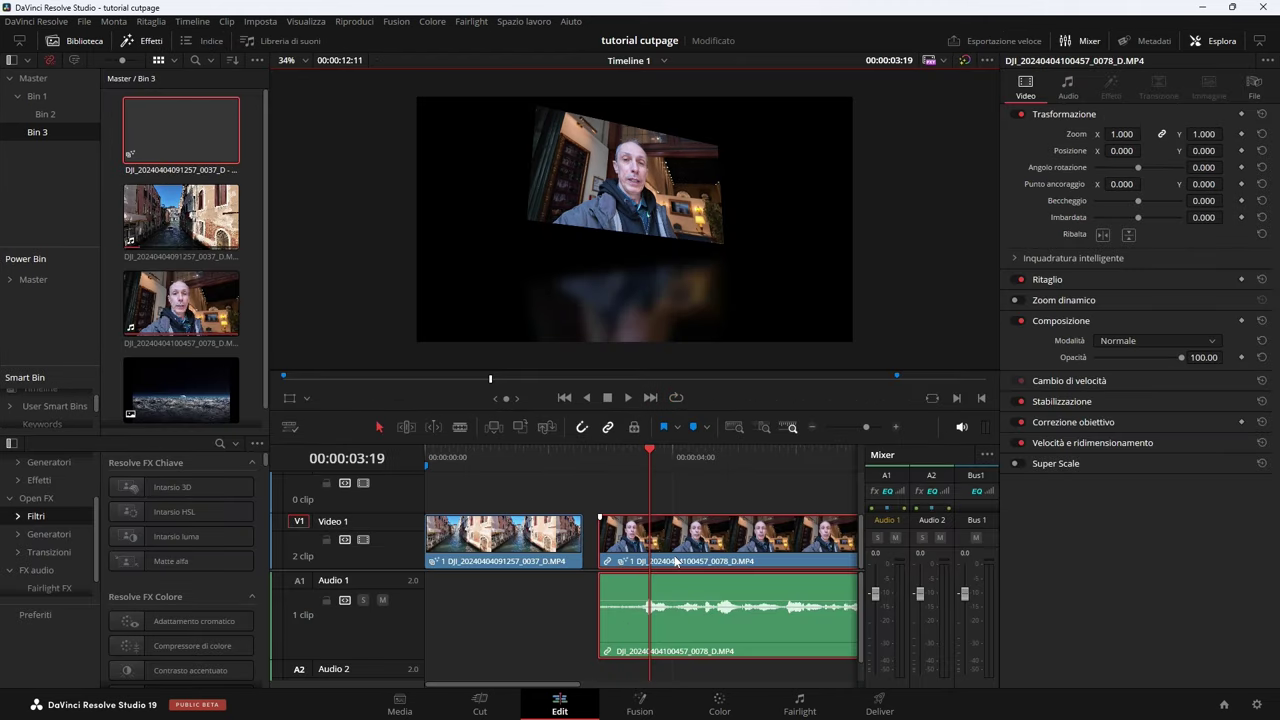
{"action": "left_click", "coordinate": [494, 457]}
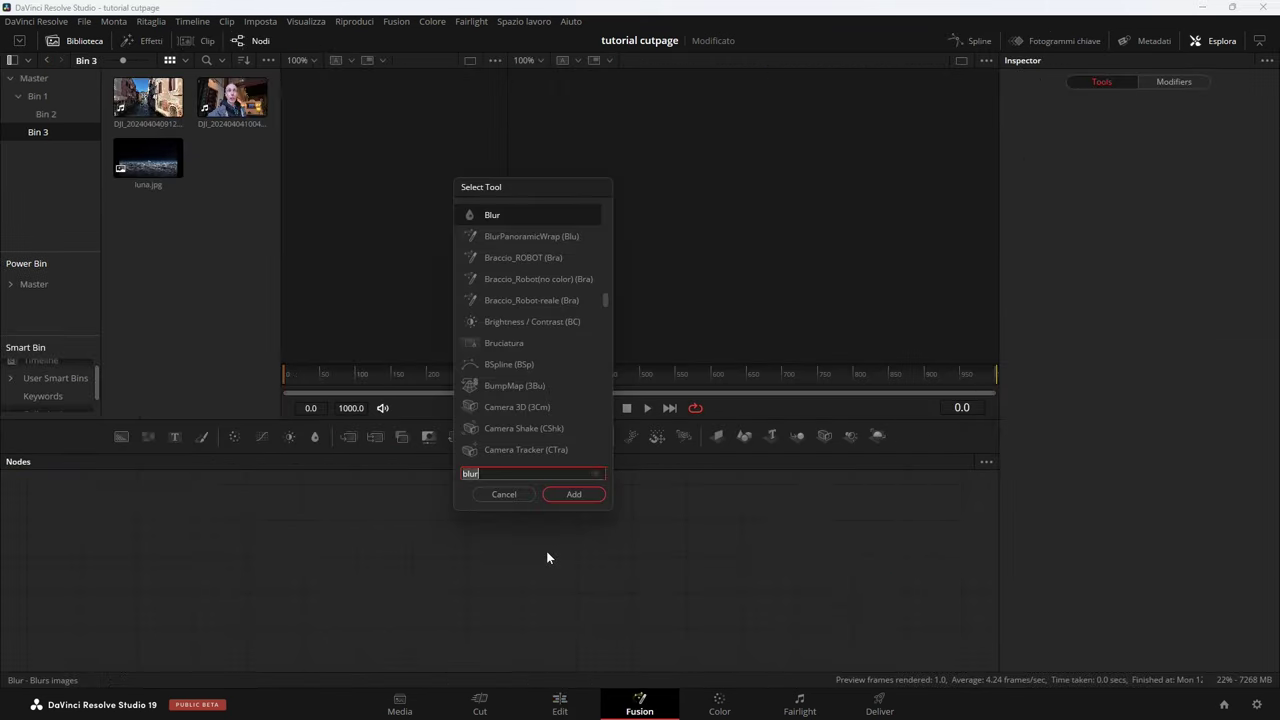
Step: Add a uVolume tool and load a cloud VDB from Desktop > CloudPack > CloudPackVDB
{"action": "type", "text": "u"}
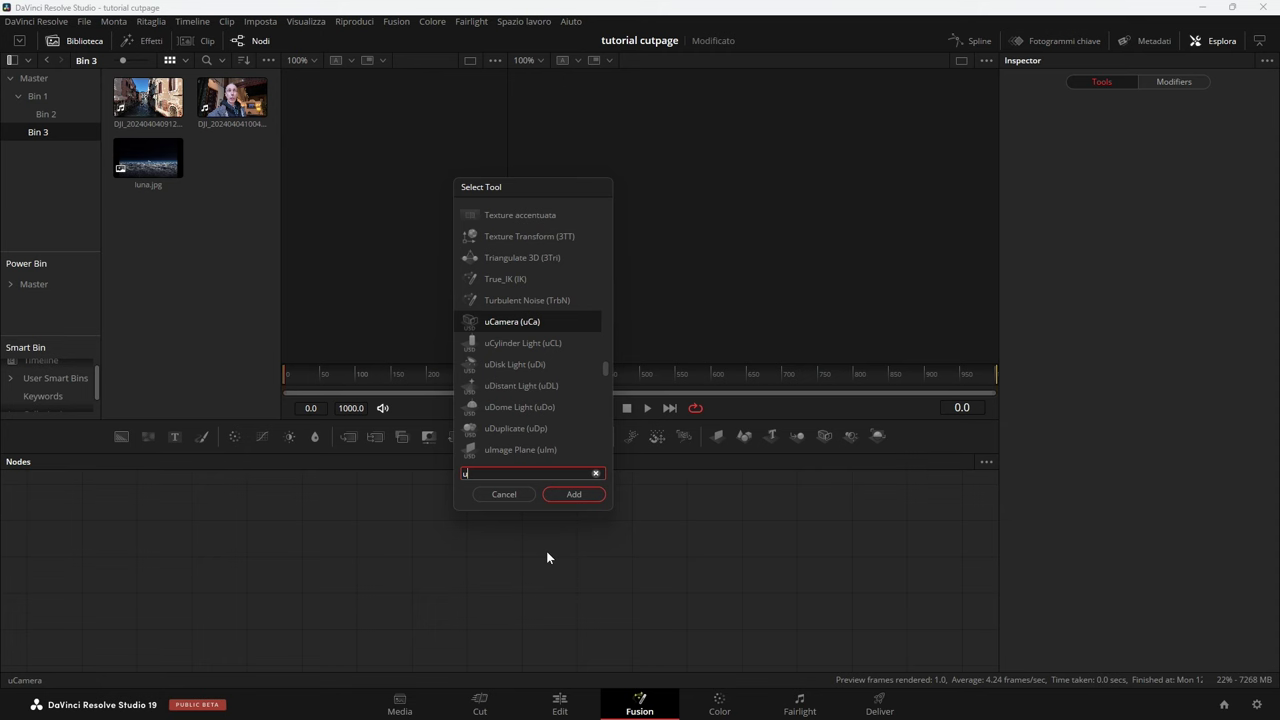
{"action": "type", "text": "vol"}
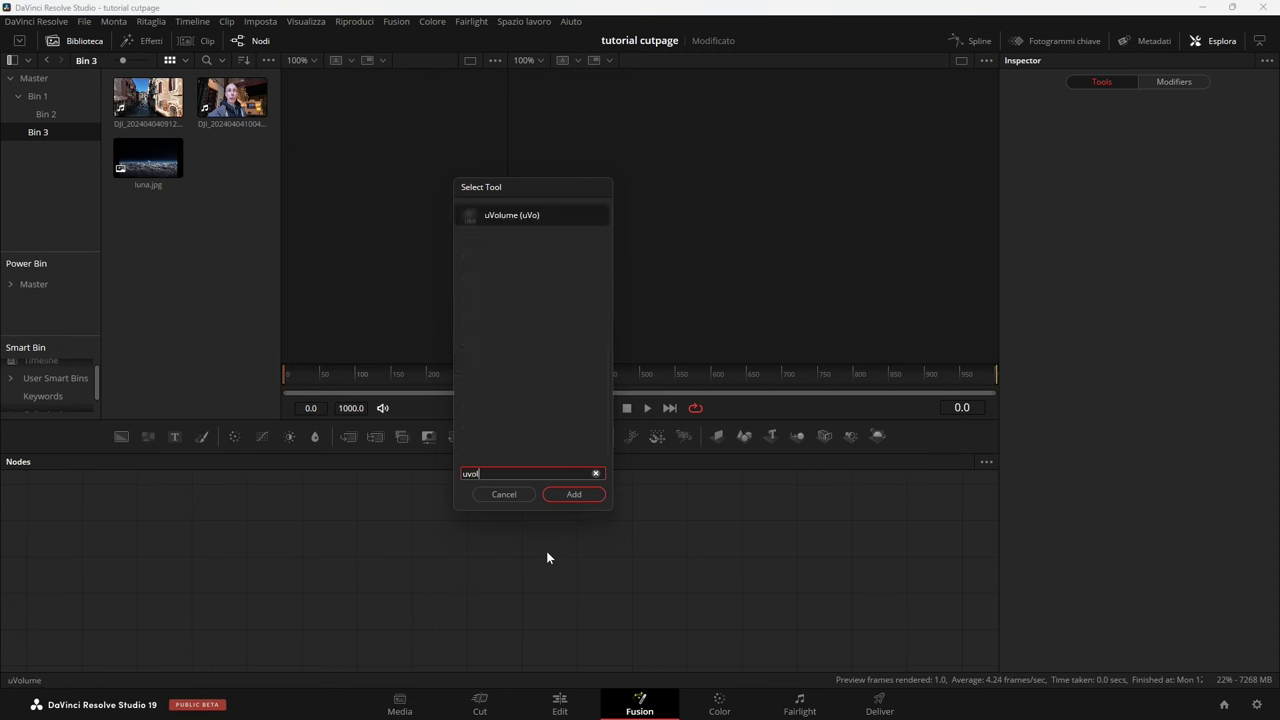
{"action": "key", "text": "Return"}
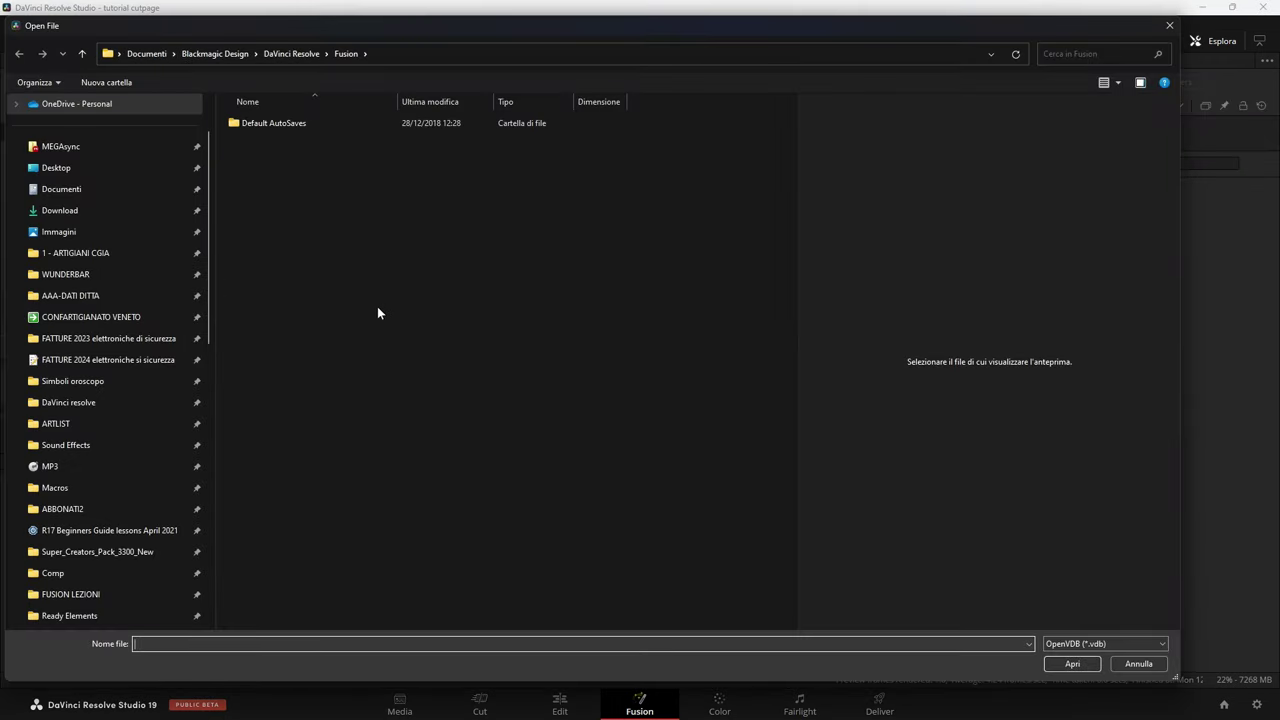
{"action": "left_click", "coordinate": [74, 168]}
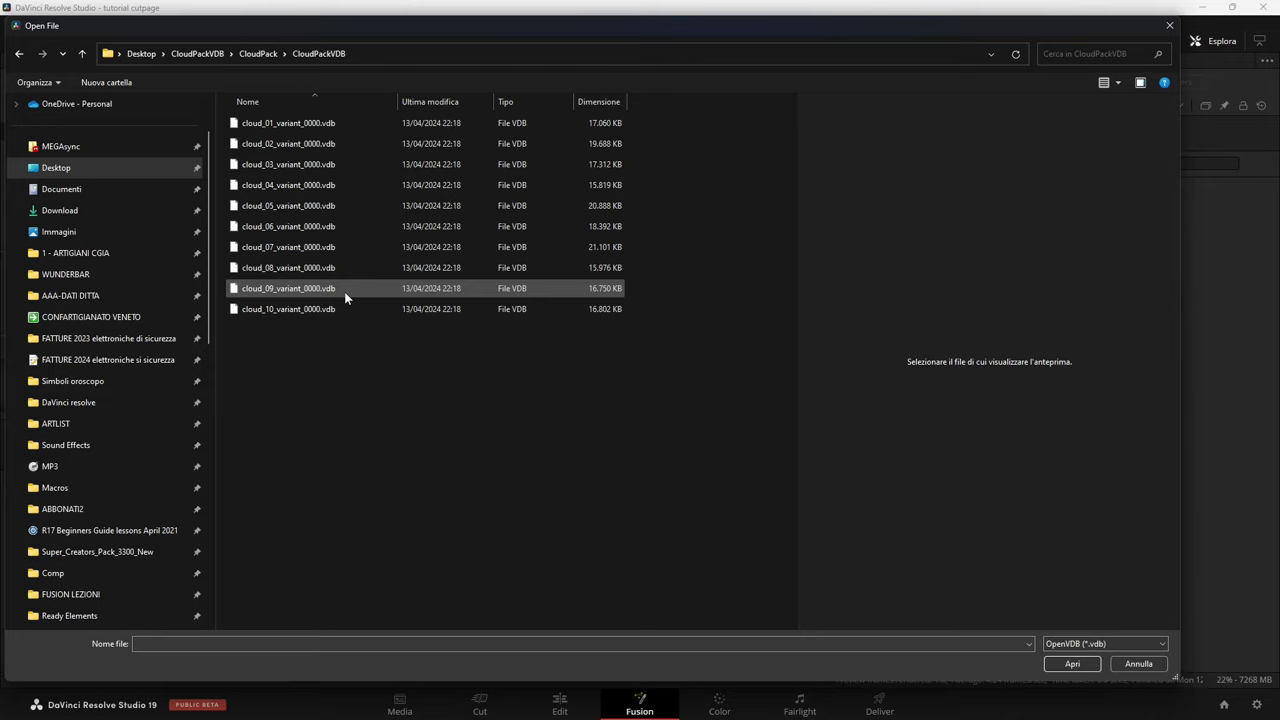
{"action": "double_click", "coordinate": [338, 205]}
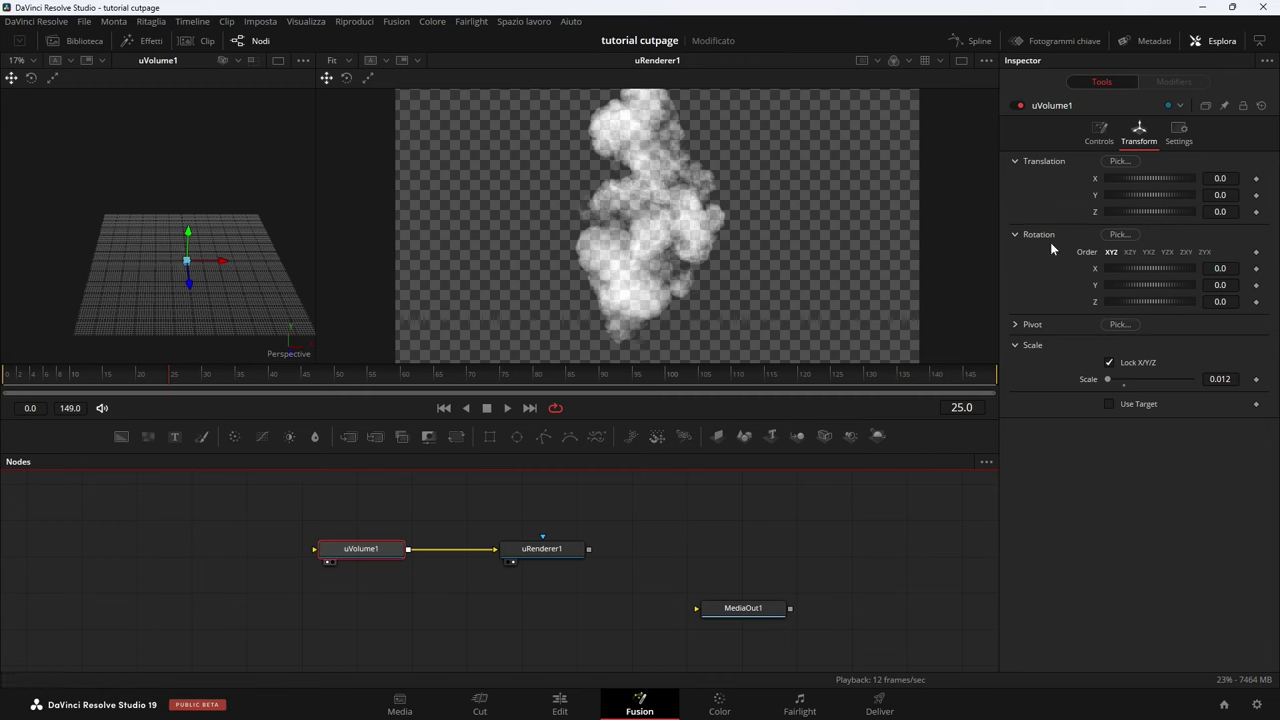
Step: Rotate the cloud on X, Y and Z, then play the smoke clip on the Edit page
{"action": "left_click_drag", "start_coordinate": [1120, 264], "coordinate": [1103, 265]}
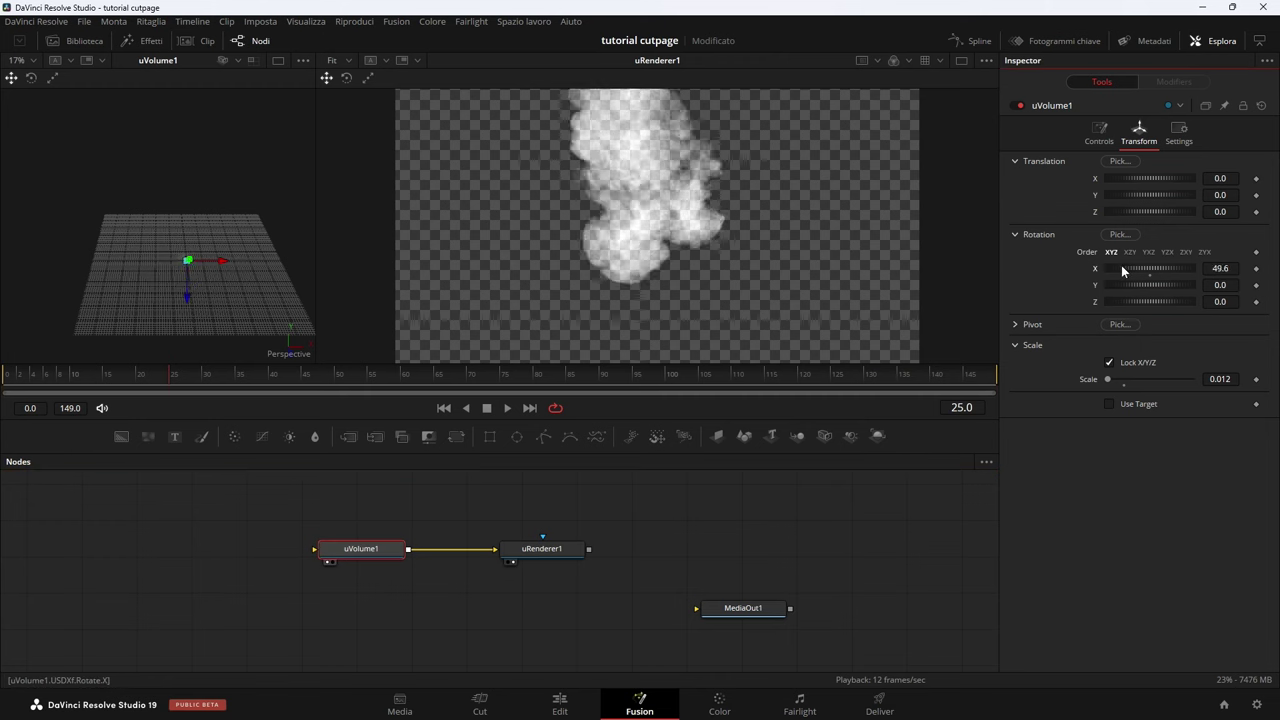
{"action": "mouse_move", "coordinate": [1107, 281]}
{"action": "left_mouse_down"}
{"action": "mouse_move", "coordinate": [1147, 286]}
{"action": "mouse_move", "coordinate": [1129, 287]}
{"action": "left_mouse_up"}
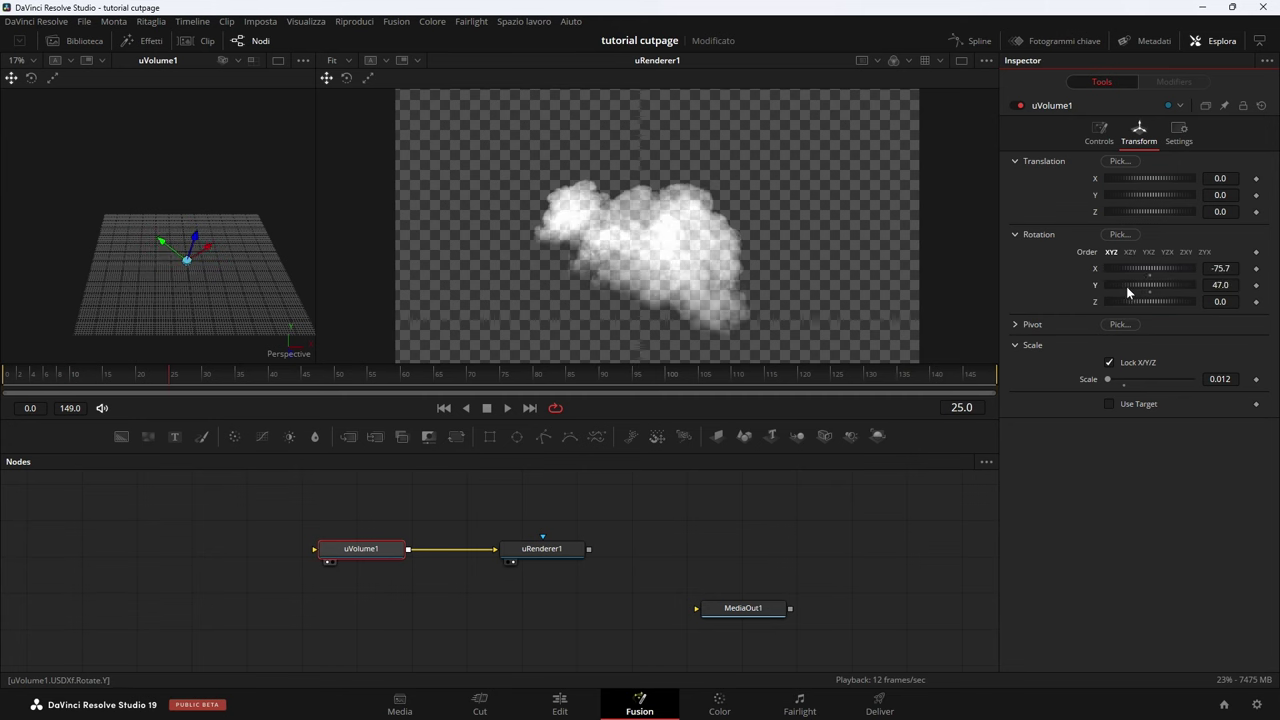
{"action": "left_click_drag", "start_coordinate": [1135, 307], "coordinate": [1134, 307]}
{"action": "key", "text": "shift+4"}
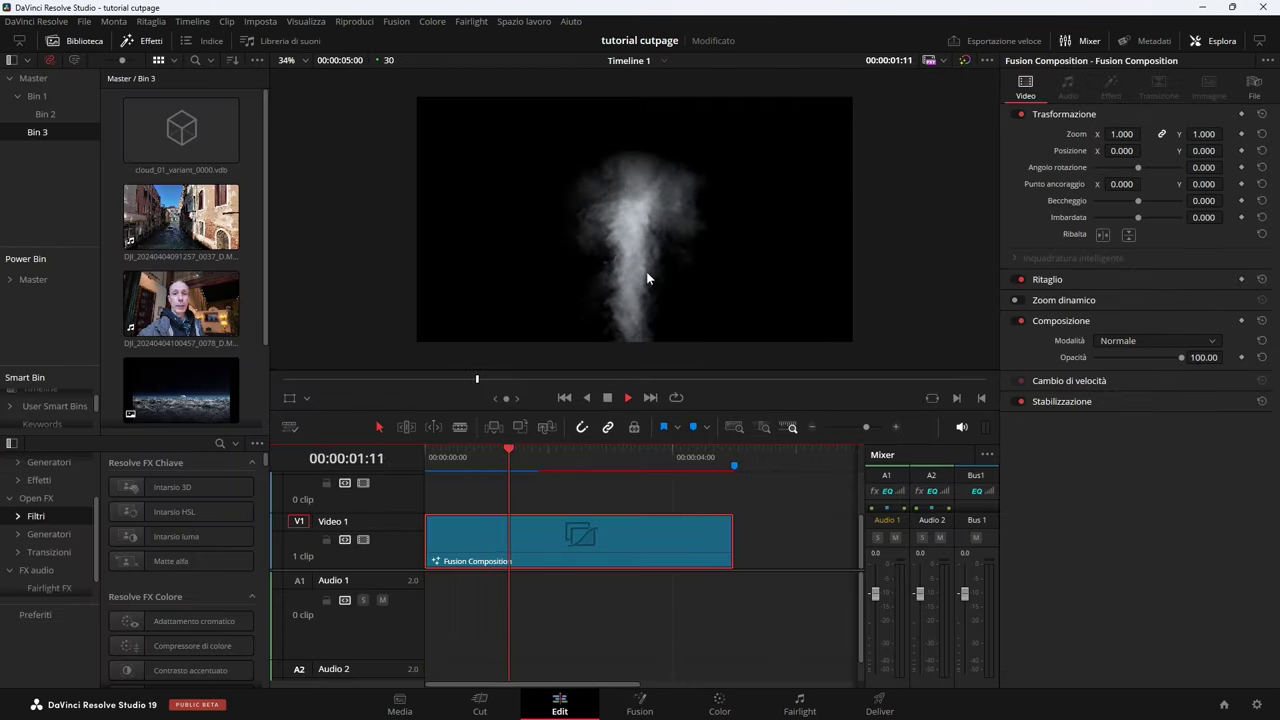
{"action": "key", "text": "space"}
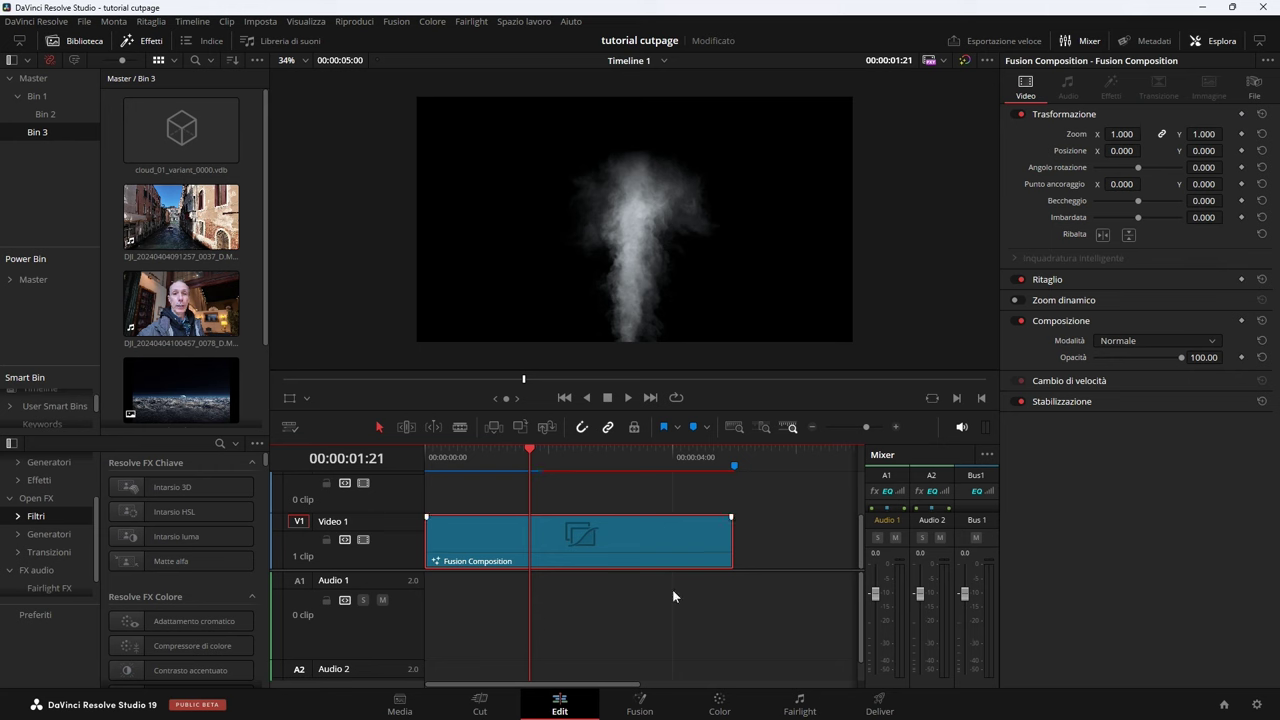
{"action": "mouse_move", "coordinate": [786, 707]}
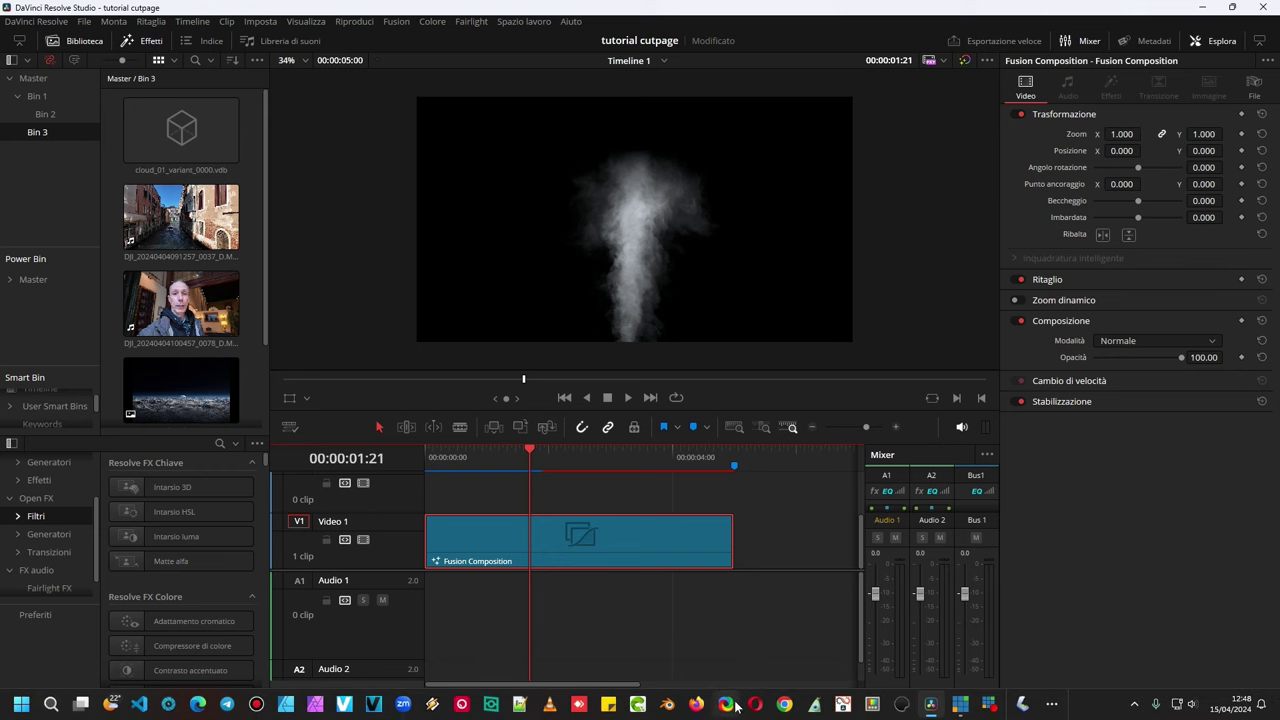
Step: Switch to the JangaFX Free VDB Volumes page in Chrome and scroll down through the download cards
{"action": "left_click", "coordinate": [786, 707]}
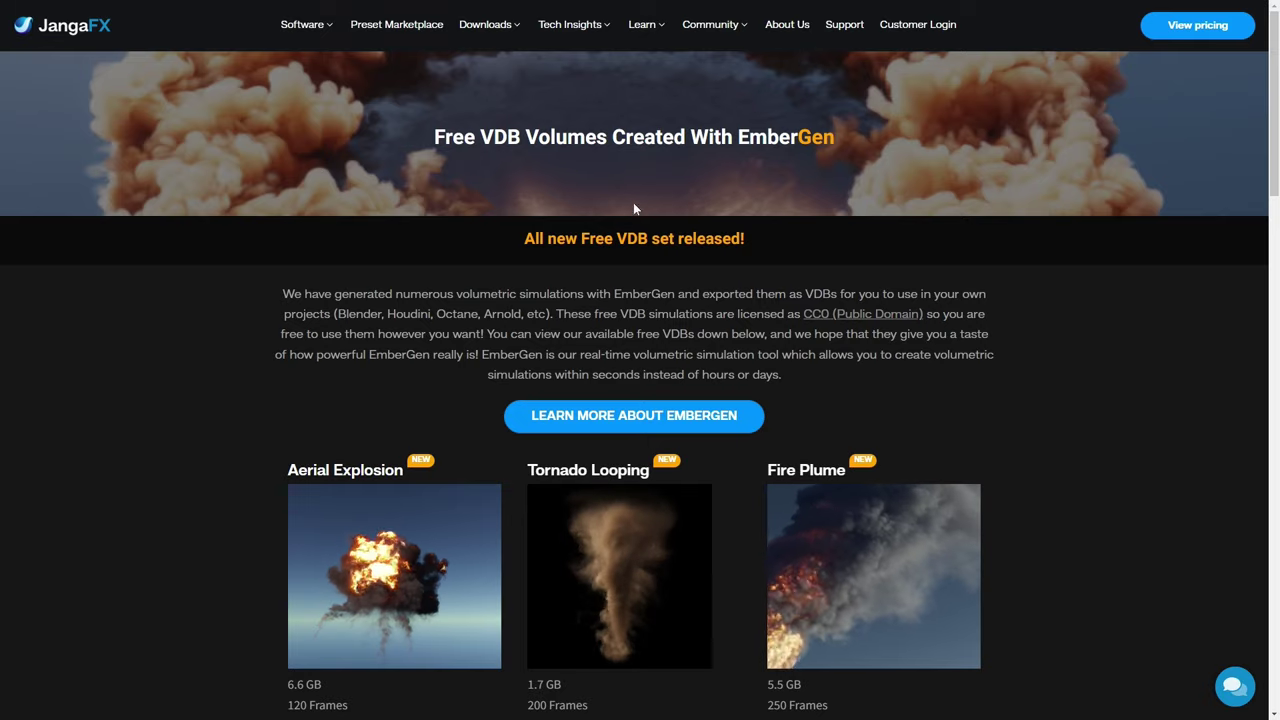
{"action": "scroll", "coordinate": [634, 235], "scroll_direction": "down", "scroll_amount": 2}
{"action": "scroll", "coordinate": [868, 425], "scroll_direction": "down", "scroll_amount": 1}
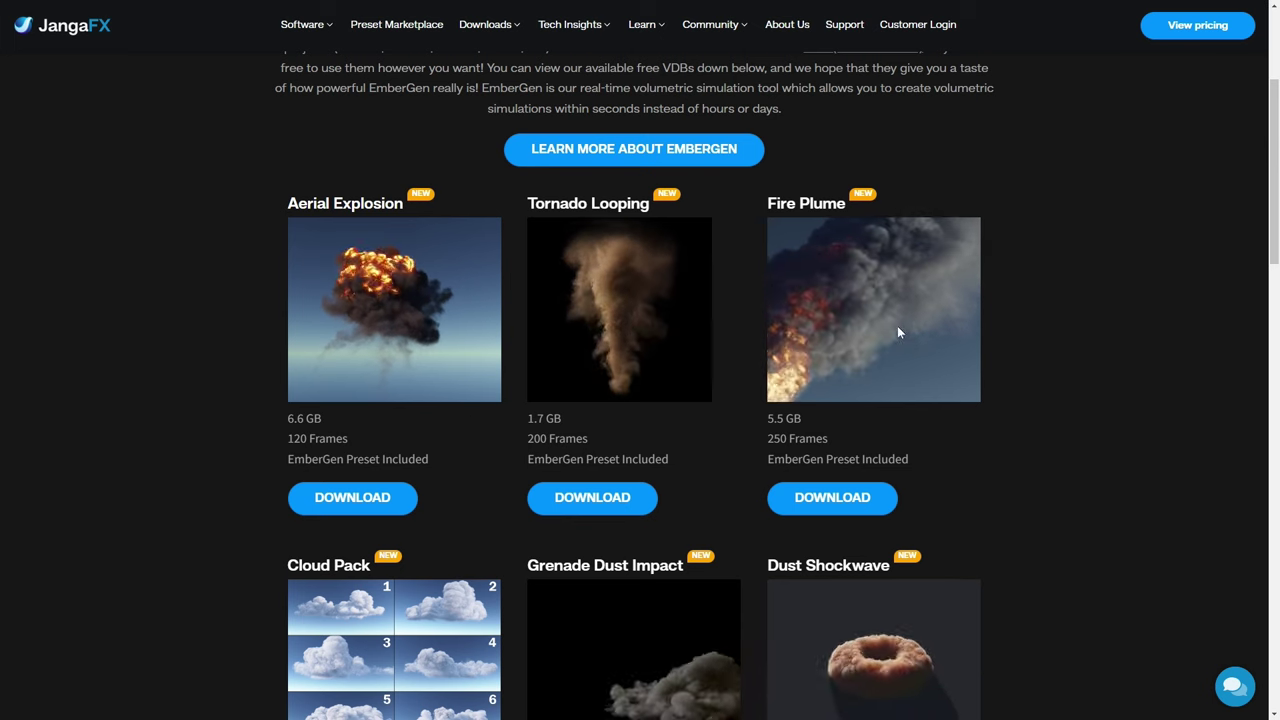
{"action": "scroll", "coordinate": [870, 340], "scroll_direction": "down", "scroll_amount": 1}
{"action": "scroll", "coordinate": [840, 400], "scroll_direction": "down", "scroll_amount": 1}
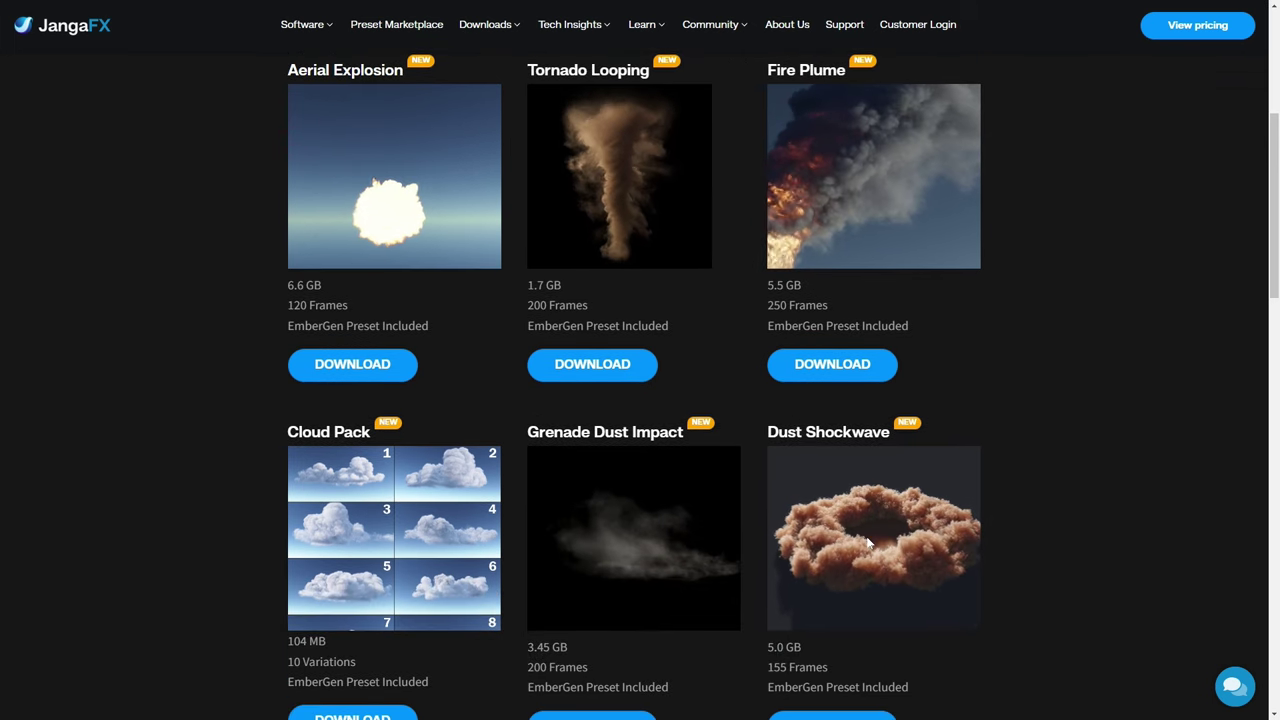
{"action": "scroll", "coordinate": [840, 500], "scroll_direction": "down", "scroll_amount": 2}
{"action": "scroll", "coordinate": [860, 544], "scroll_direction": "down", "scroll_amount": 2}
{"action": "scroll", "coordinate": [858, 540], "scroll_direction": "down", "scroll_amount": 4}
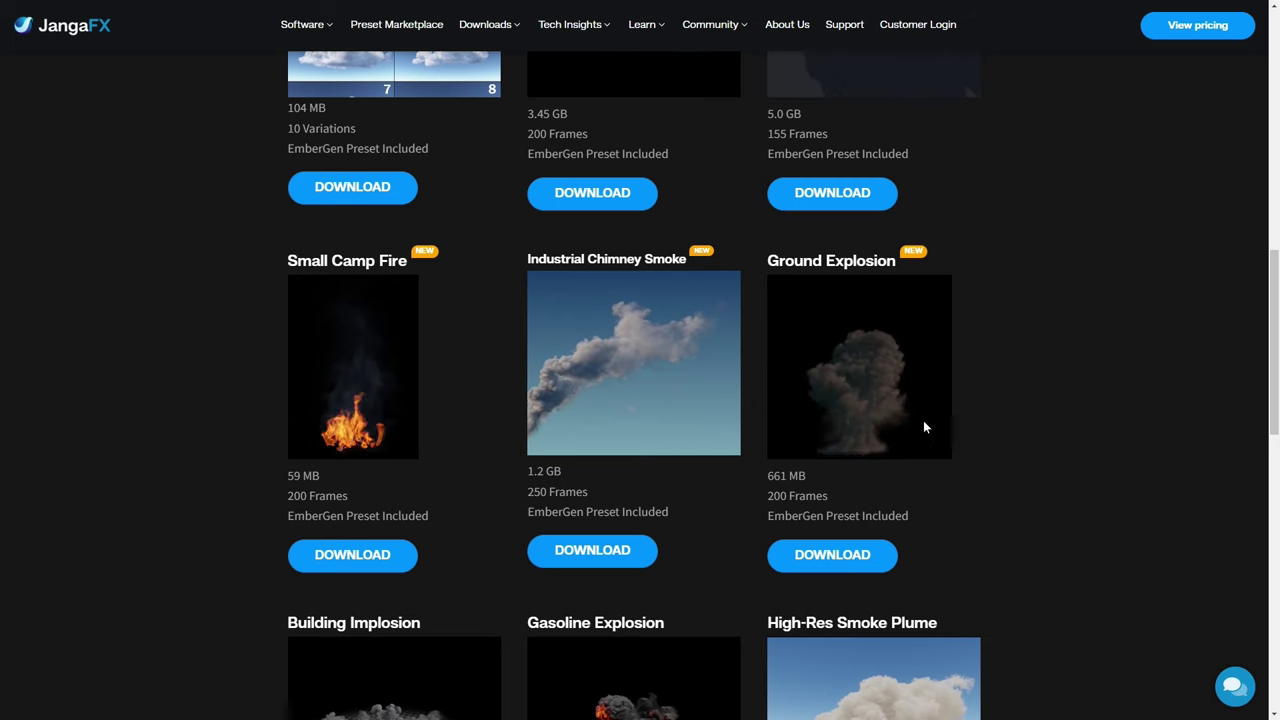
{"action": "scroll", "coordinate": [883, 441], "scroll_direction": "down", "scroll_amount": 2}
{"action": "scroll", "coordinate": [856, 462], "scroll_direction": "down", "scroll_amount": 1}
{"action": "scroll", "coordinate": [845, 470], "scroll_direction": "down", "scroll_amount": 1}
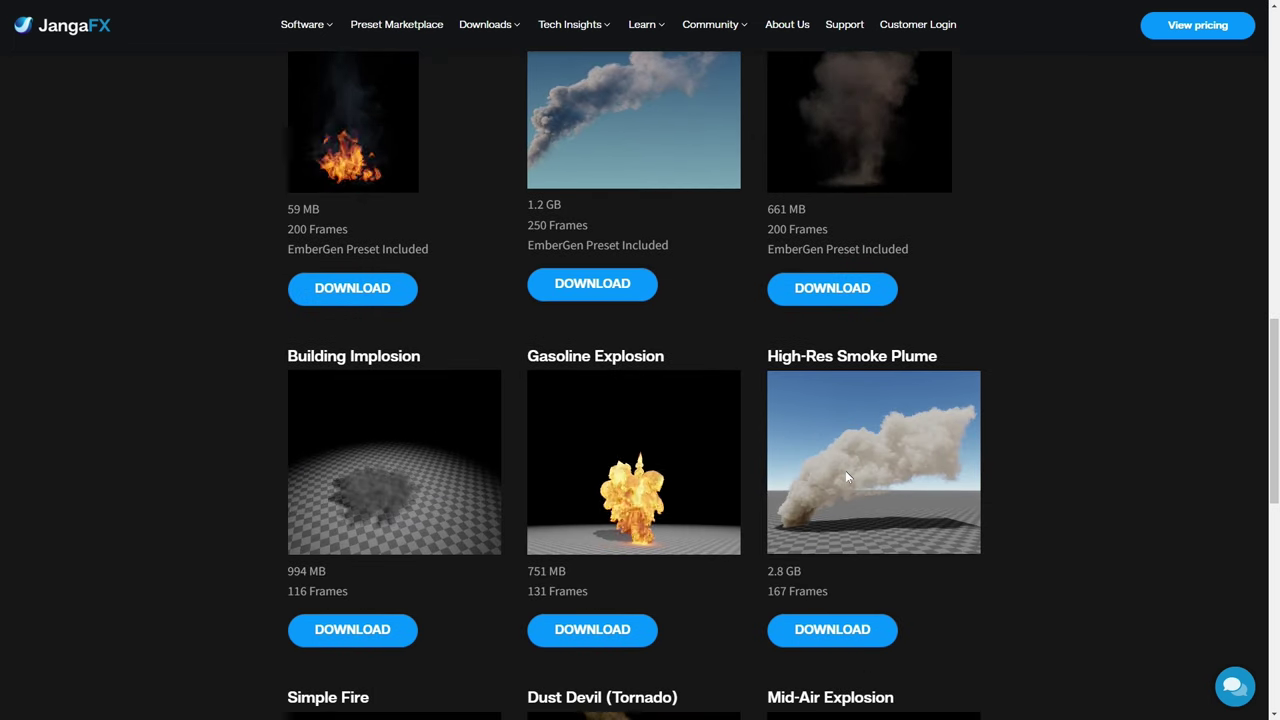
{"action": "scroll", "coordinate": [862, 514], "scroll_direction": "down", "scroll_amount": 1}
{"action": "scroll", "coordinate": [800, 500], "scroll_direction": "down", "scroll_amount": 2}
{"action": "scroll", "coordinate": [800, 500], "scroll_direction": "down", "scroll_amount": 3}
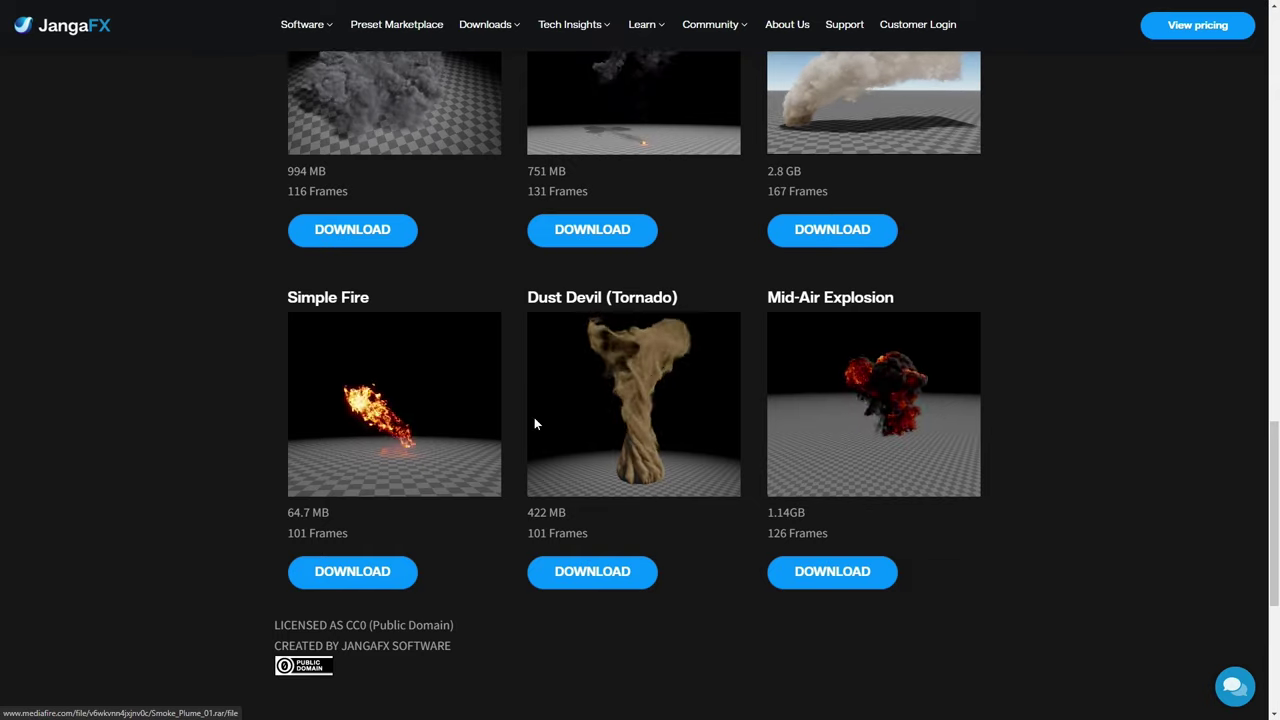